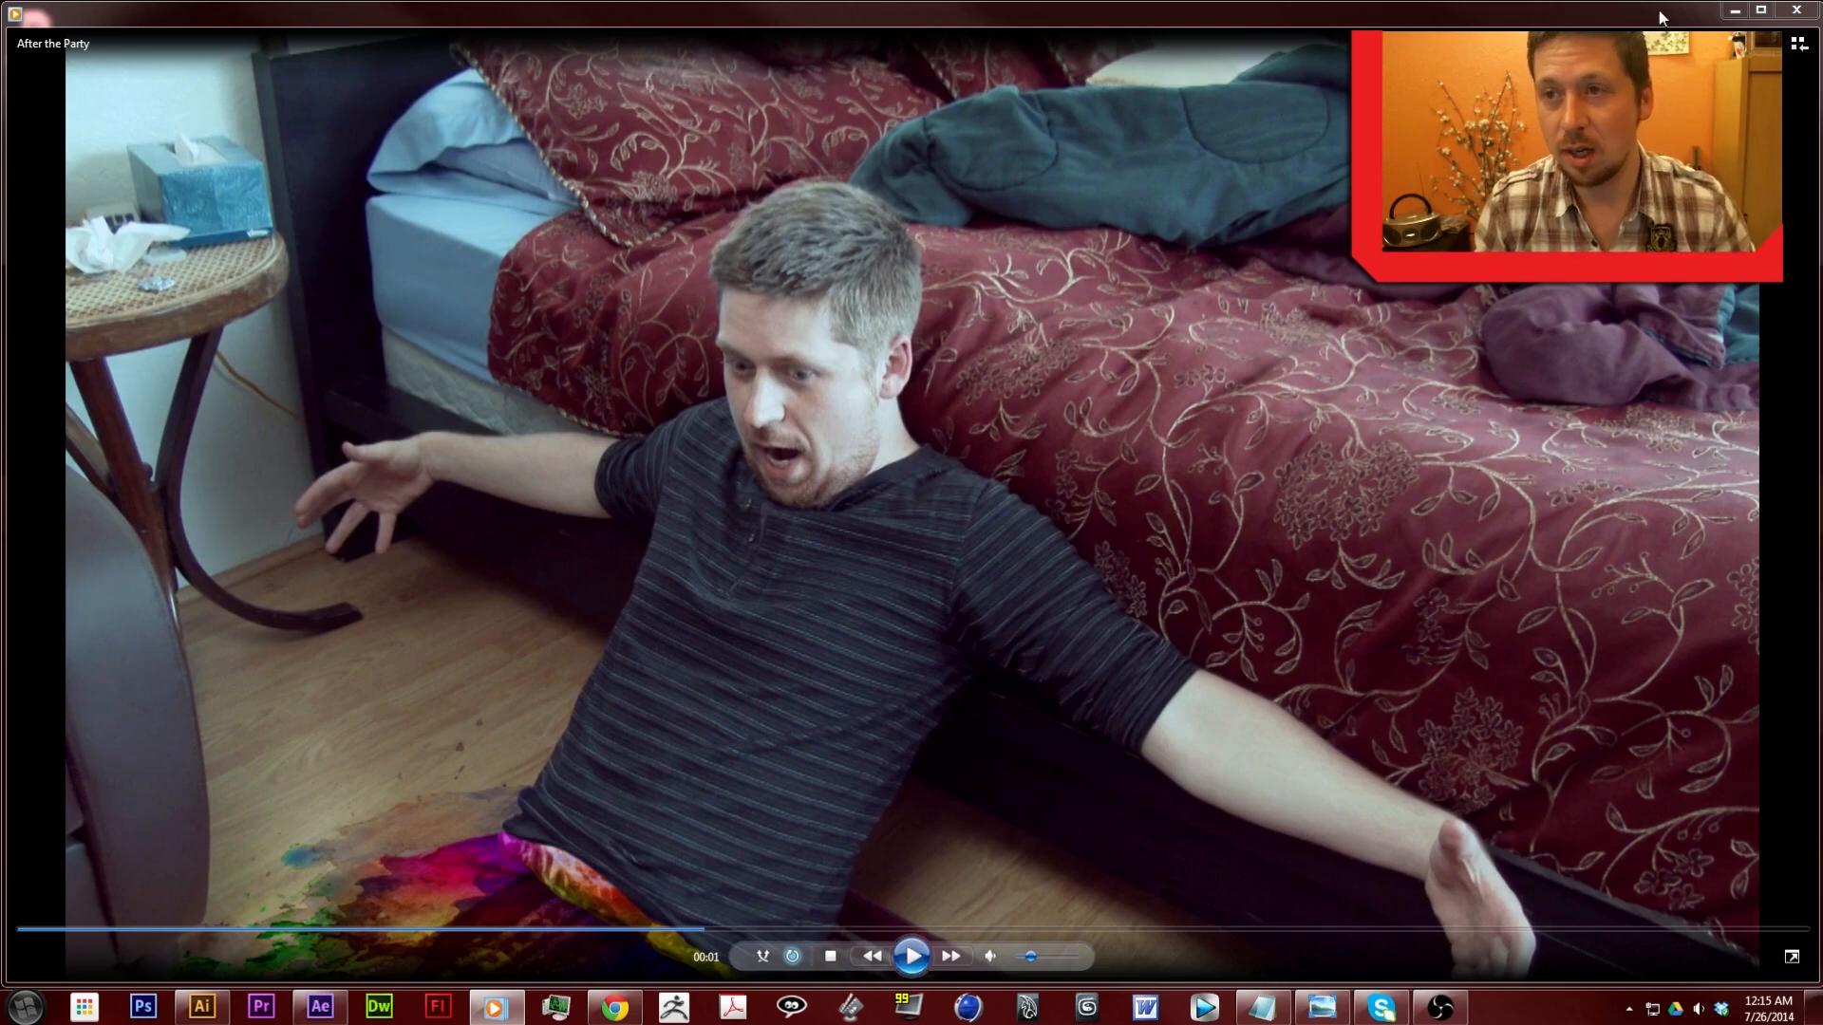
Close the finished video preview and switch to the After Effects project
{"action": "left_click", "coordinate": [1797, 10]}
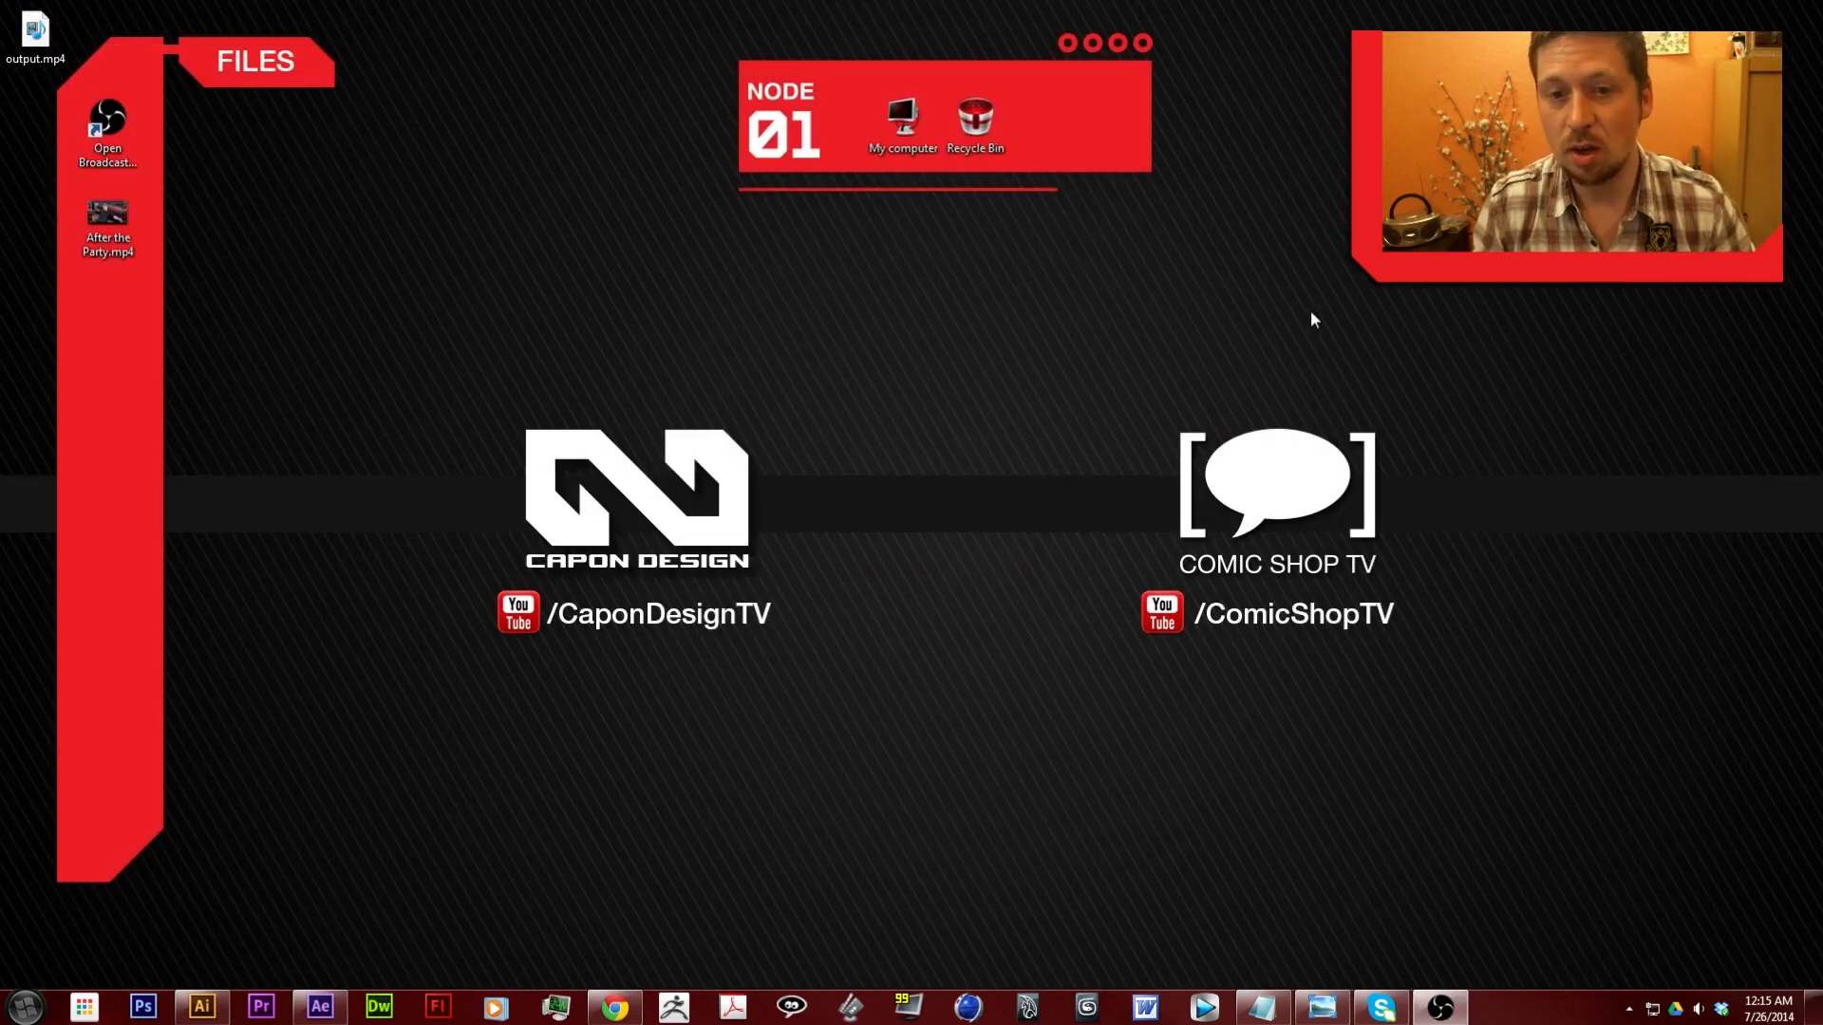
{"action": "left_click", "coordinate": [322, 1019]}
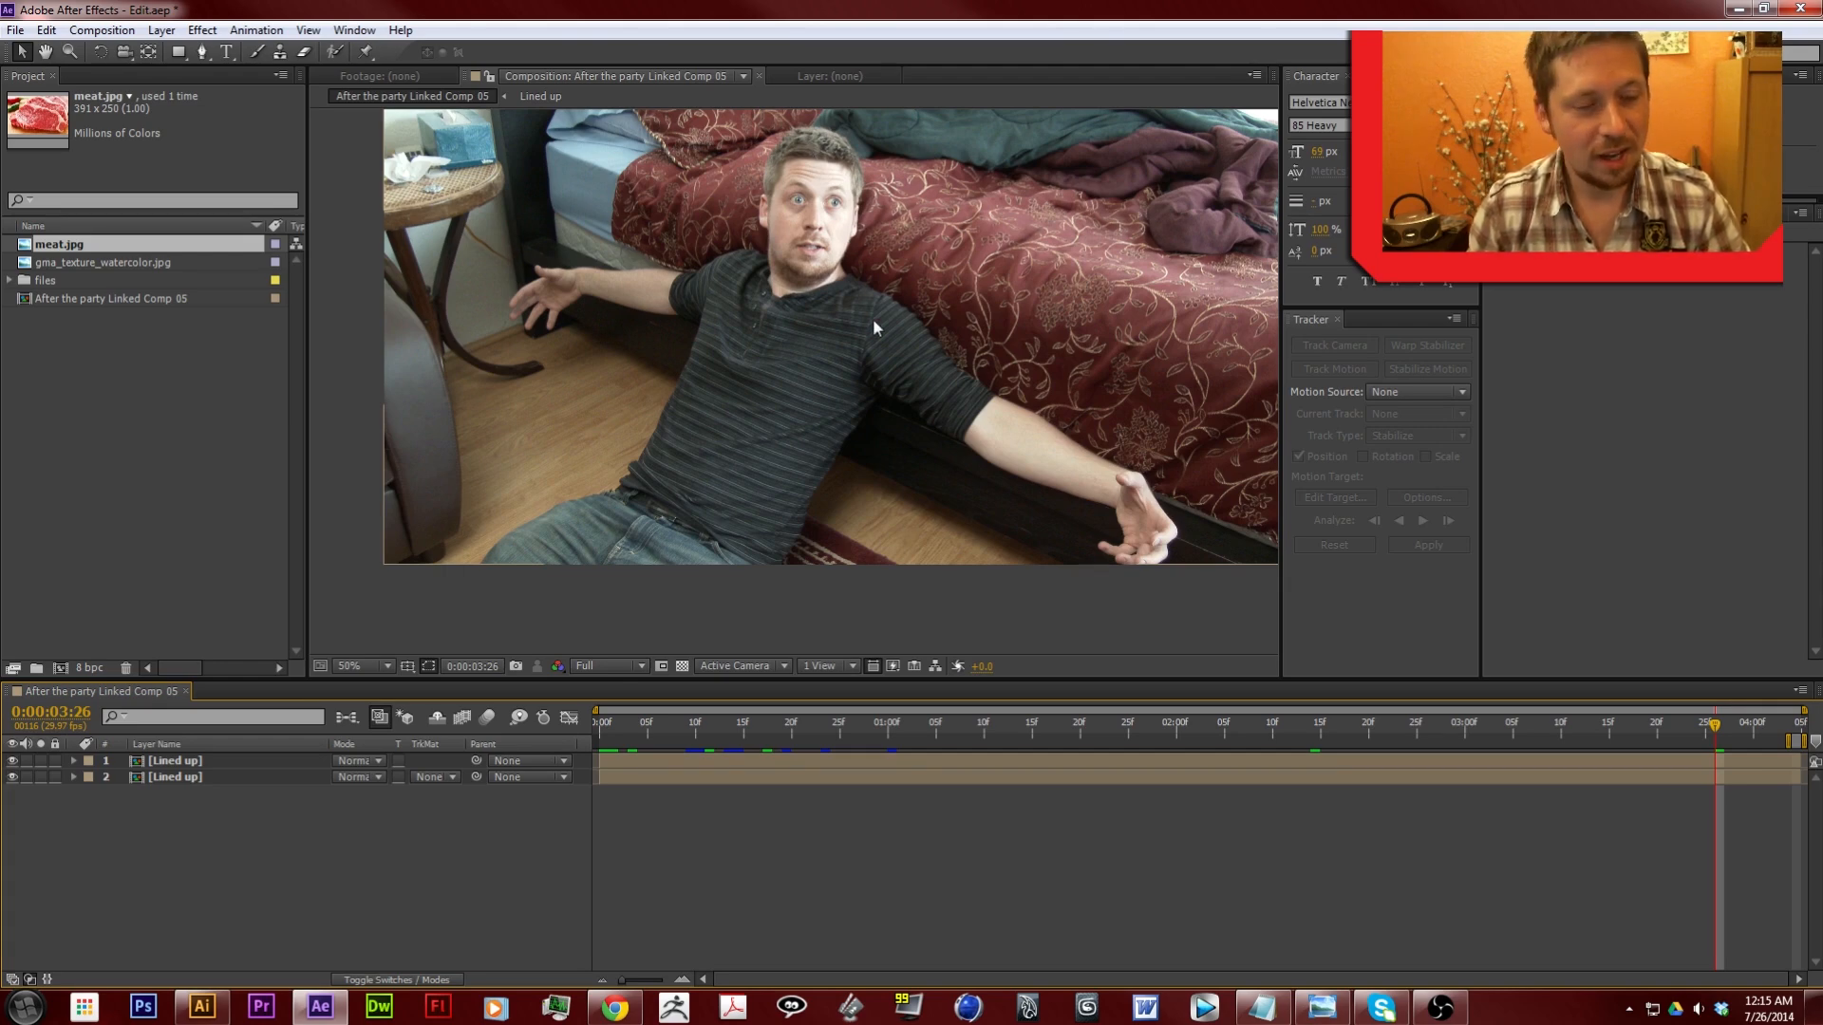
Toggle the top layer's visibility repeatedly to compare the shot of the man with the empty room beneath it
{"action": "left_click", "coordinate": [12, 761]}
{"action": "left_click", "coordinate": [12, 762]}
{"action": "left_click", "coordinate": [12, 762]}
{"action": "left_click", "coordinate": [13, 761]}
{"action": "left_click", "coordinate": [12, 762]}
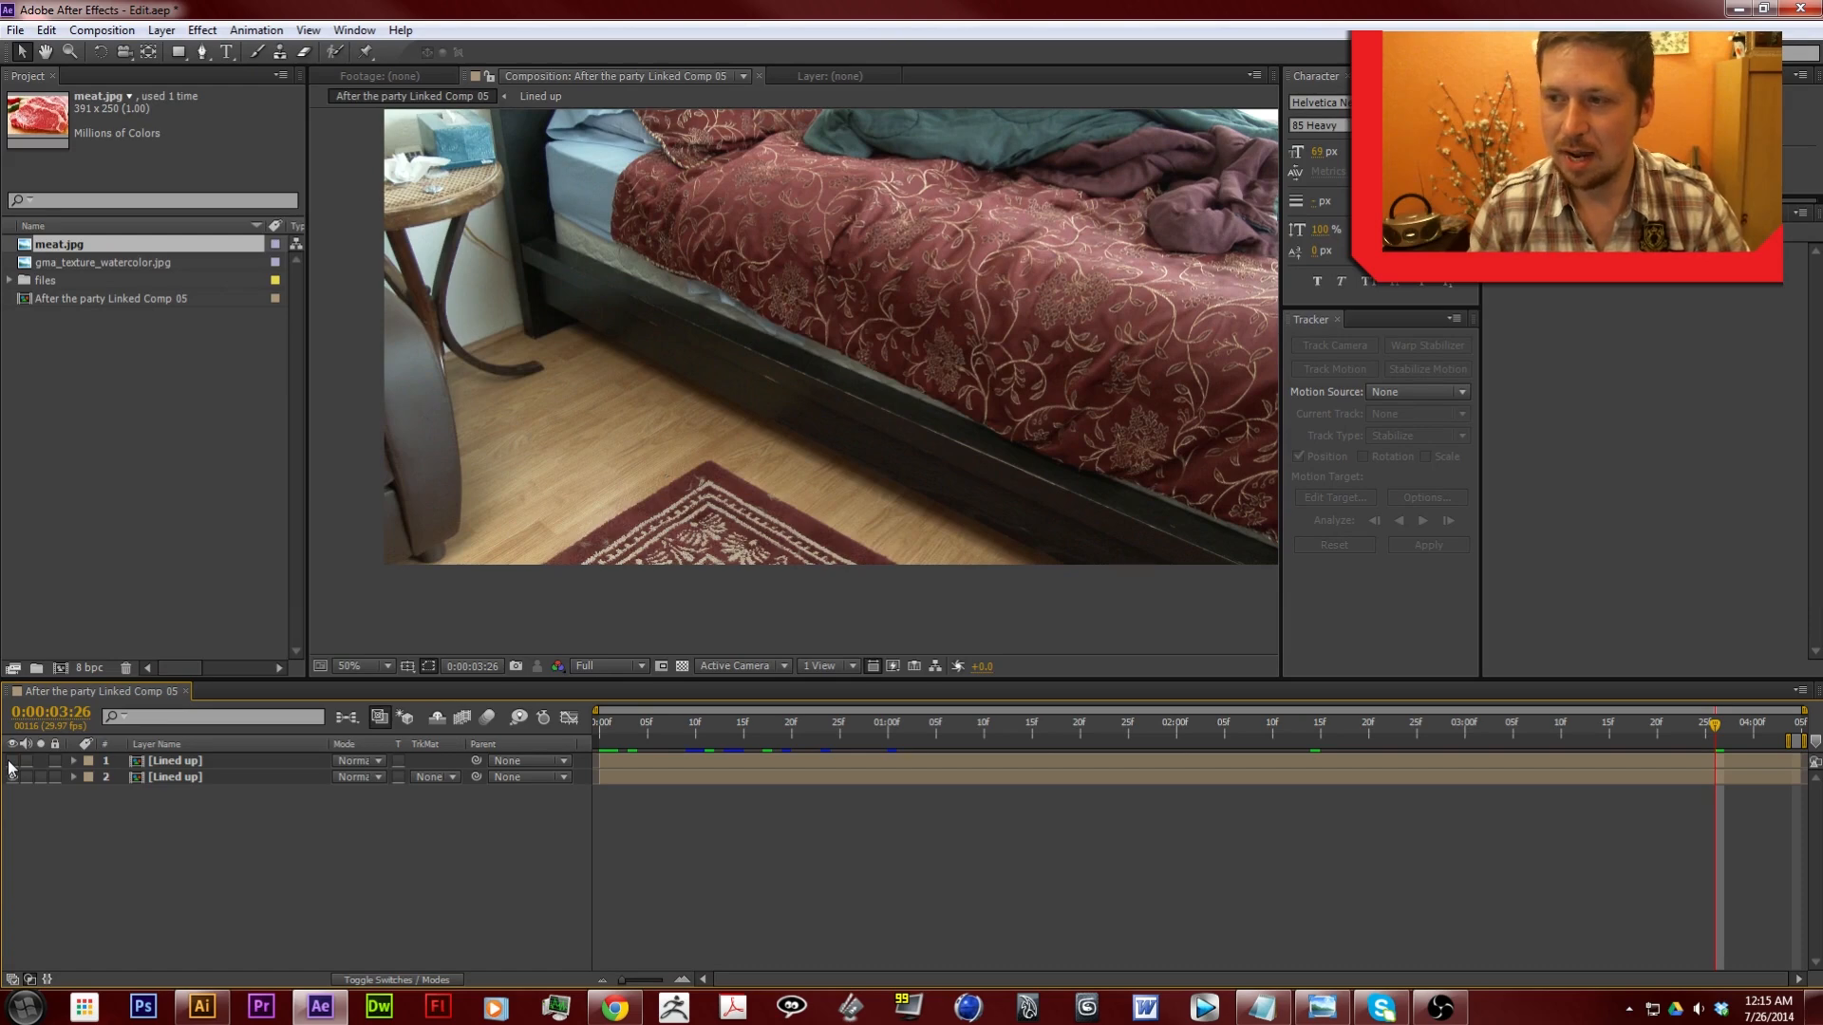
{"action": "left_click", "coordinate": [12, 762]}
{"action": "left_click", "coordinate": [13, 762]}
{"action": "left_click", "coordinate": [12, 761]}
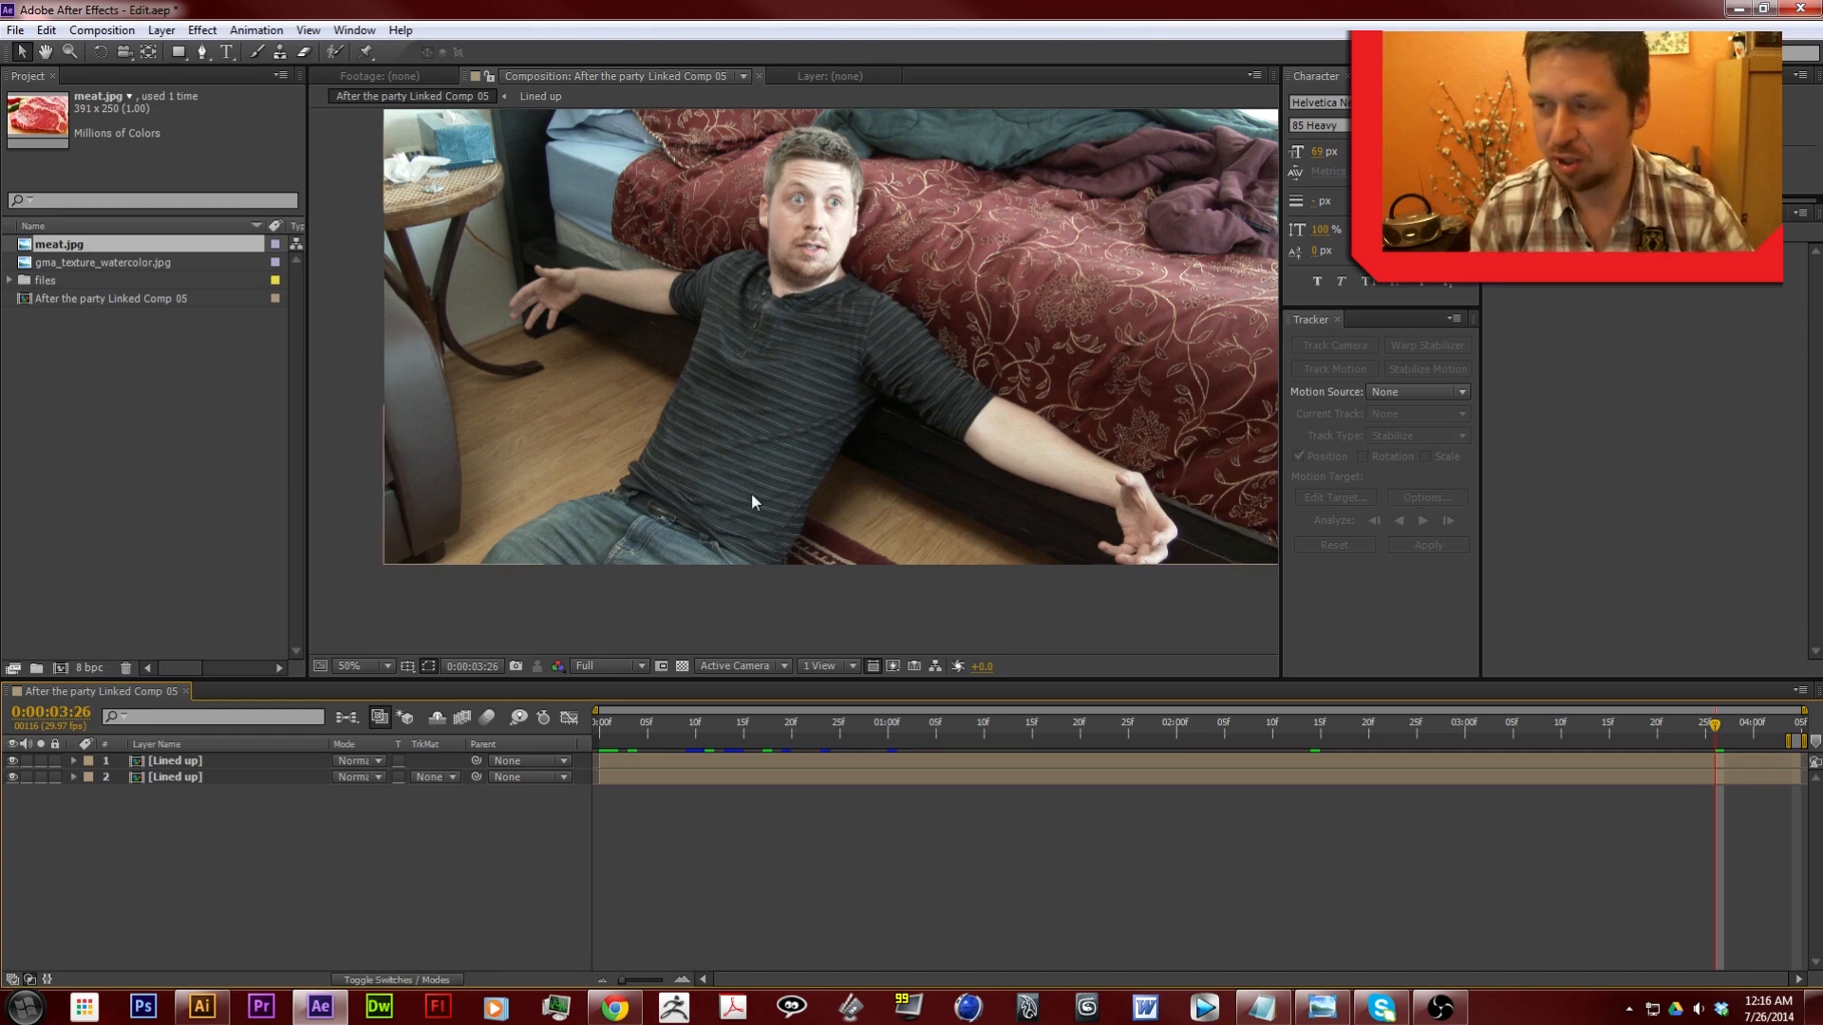
{"action": "left_click", "coordinate": [12, 761]}
{"action": "left_click", "coordinate": [12, 762]}
{"action": "left_click", "coordinate": [12, 762]}
{"action": "left_click", "coordinate": [12, 762]}
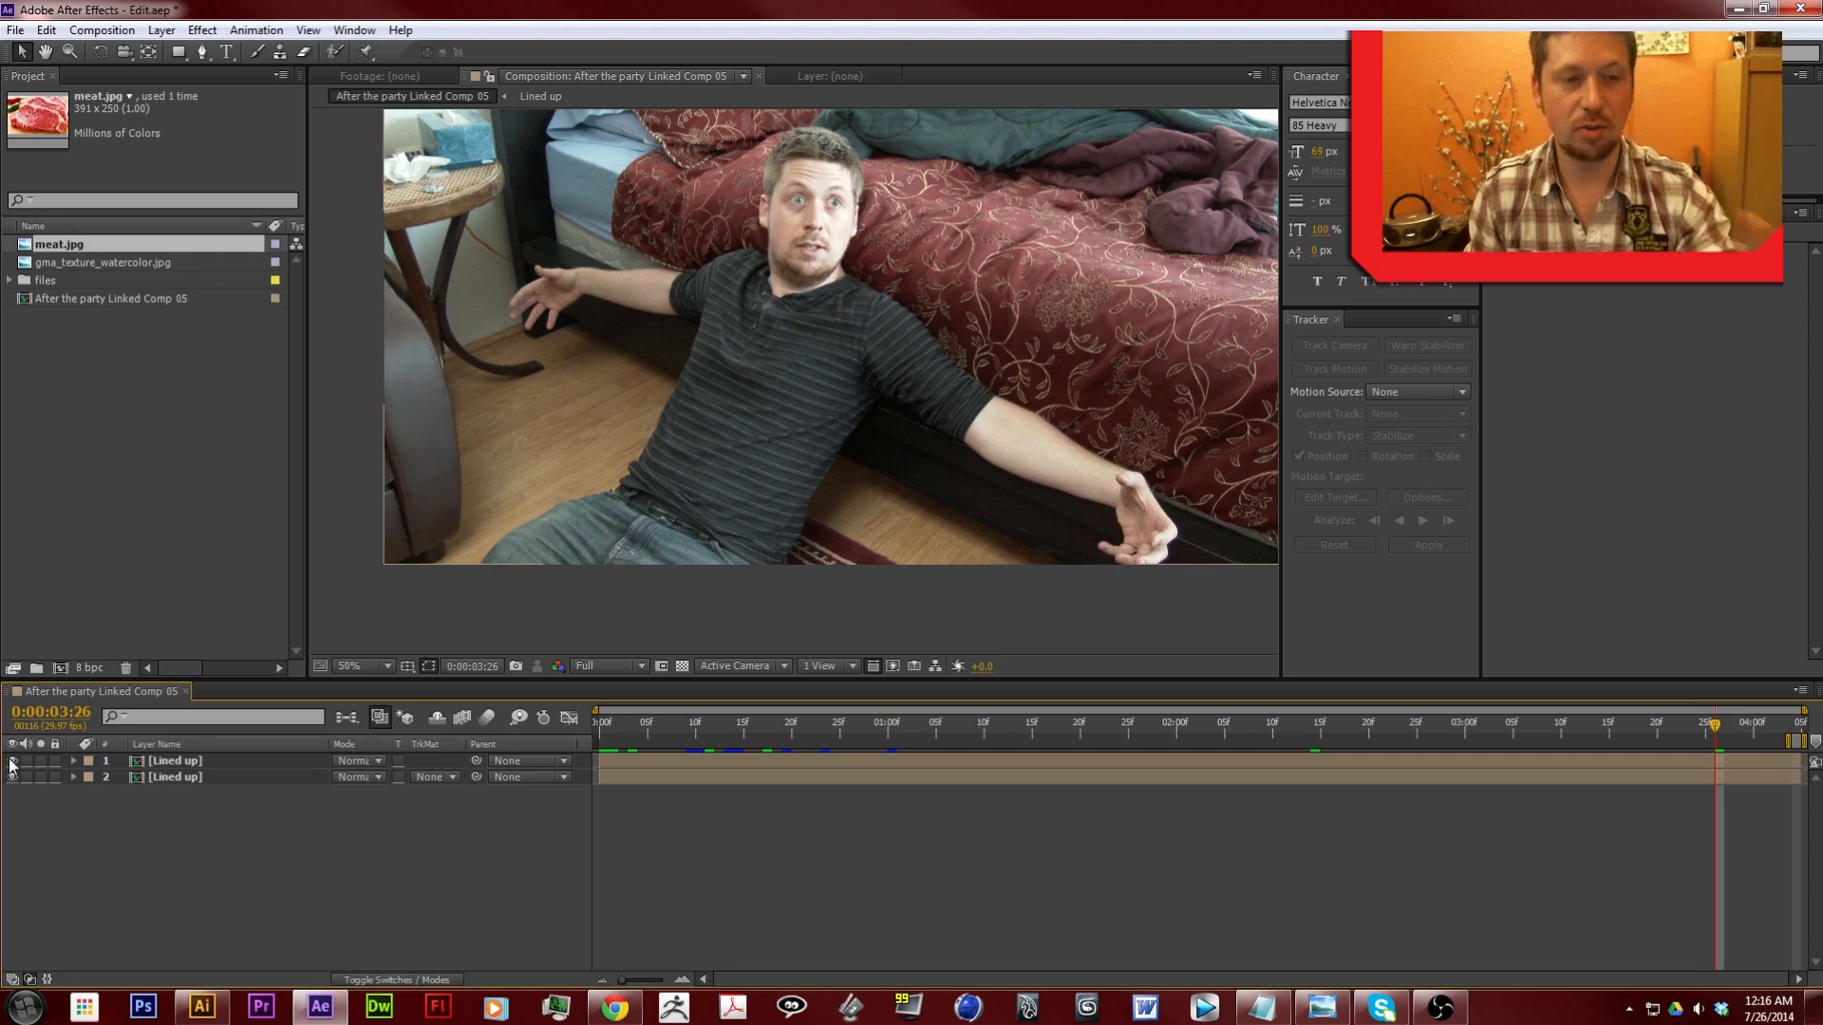
{"action": "left_click", "coordinate": [12, 761]}
{"action": "left_click", "coordinate": [12, 762]}
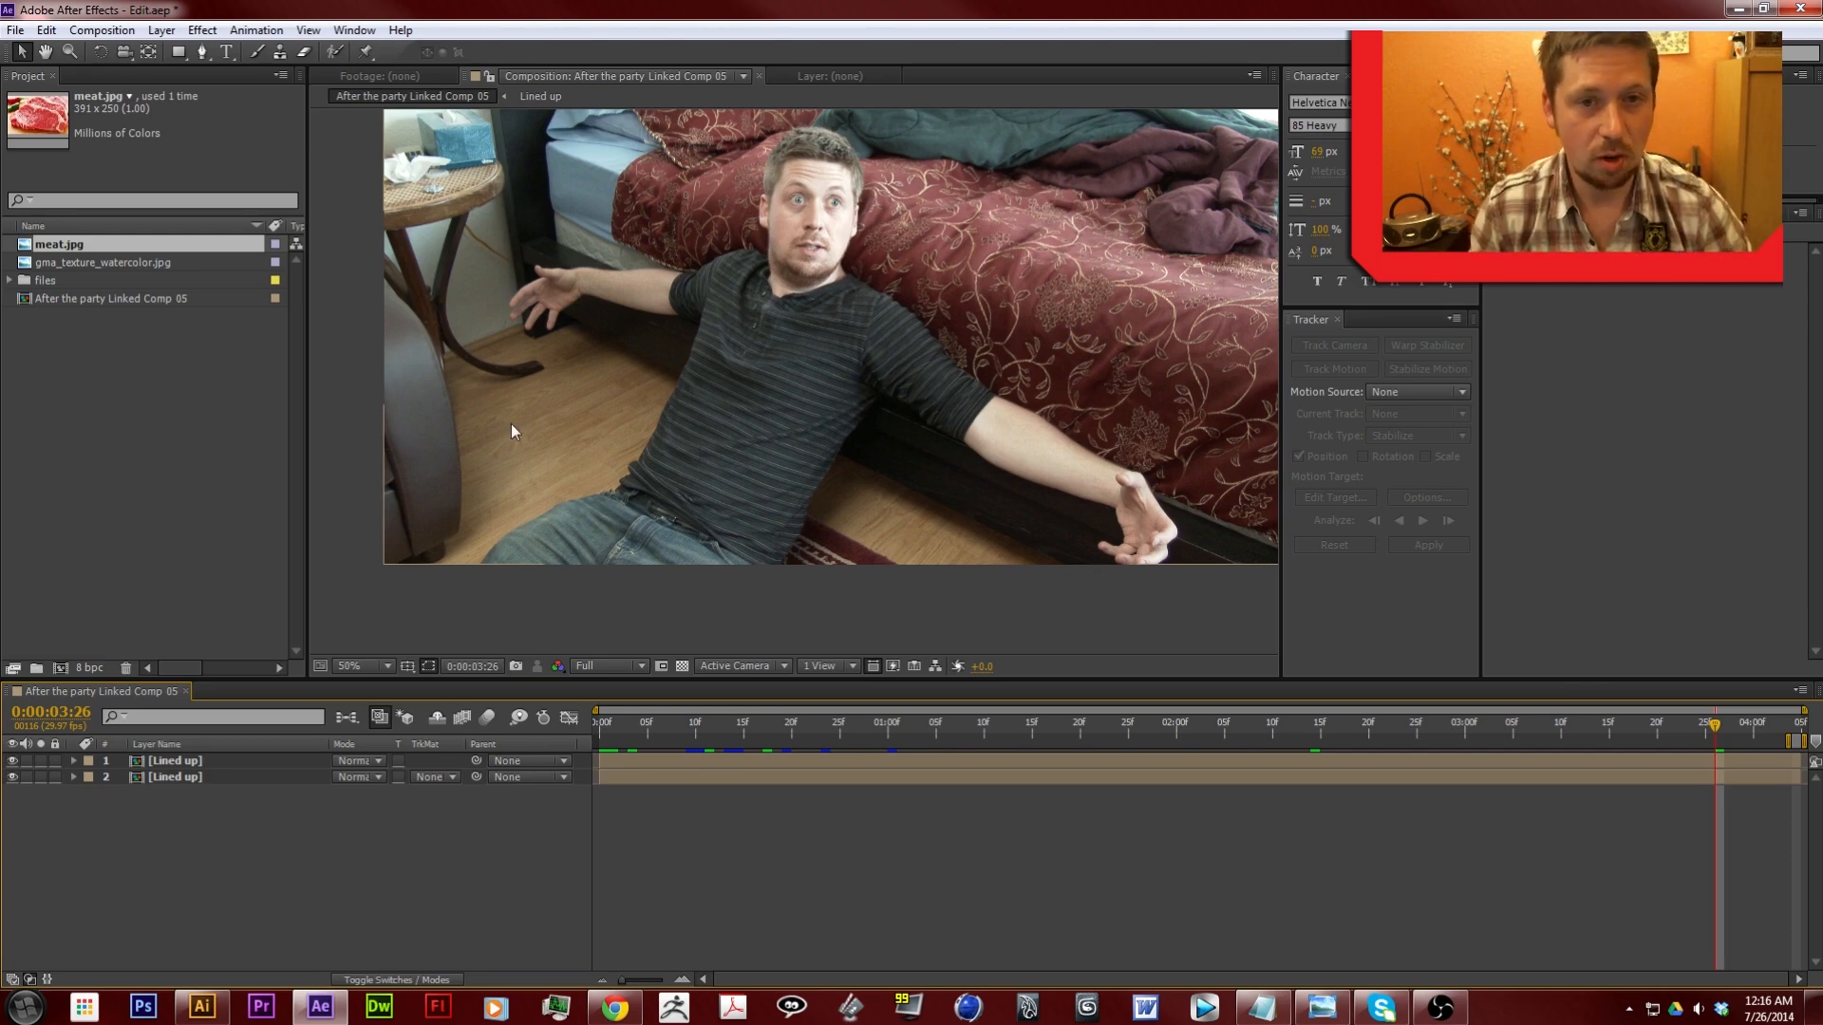
Scrub through the composition to review the man's movement, returning the playhead to 0:00:00:00
{"action": "left_click", "coordinate": [1058, 726]}
{"action": "left_click_drag", "start_coordinate": [1058, 725], "coordinate": [974, 723]}
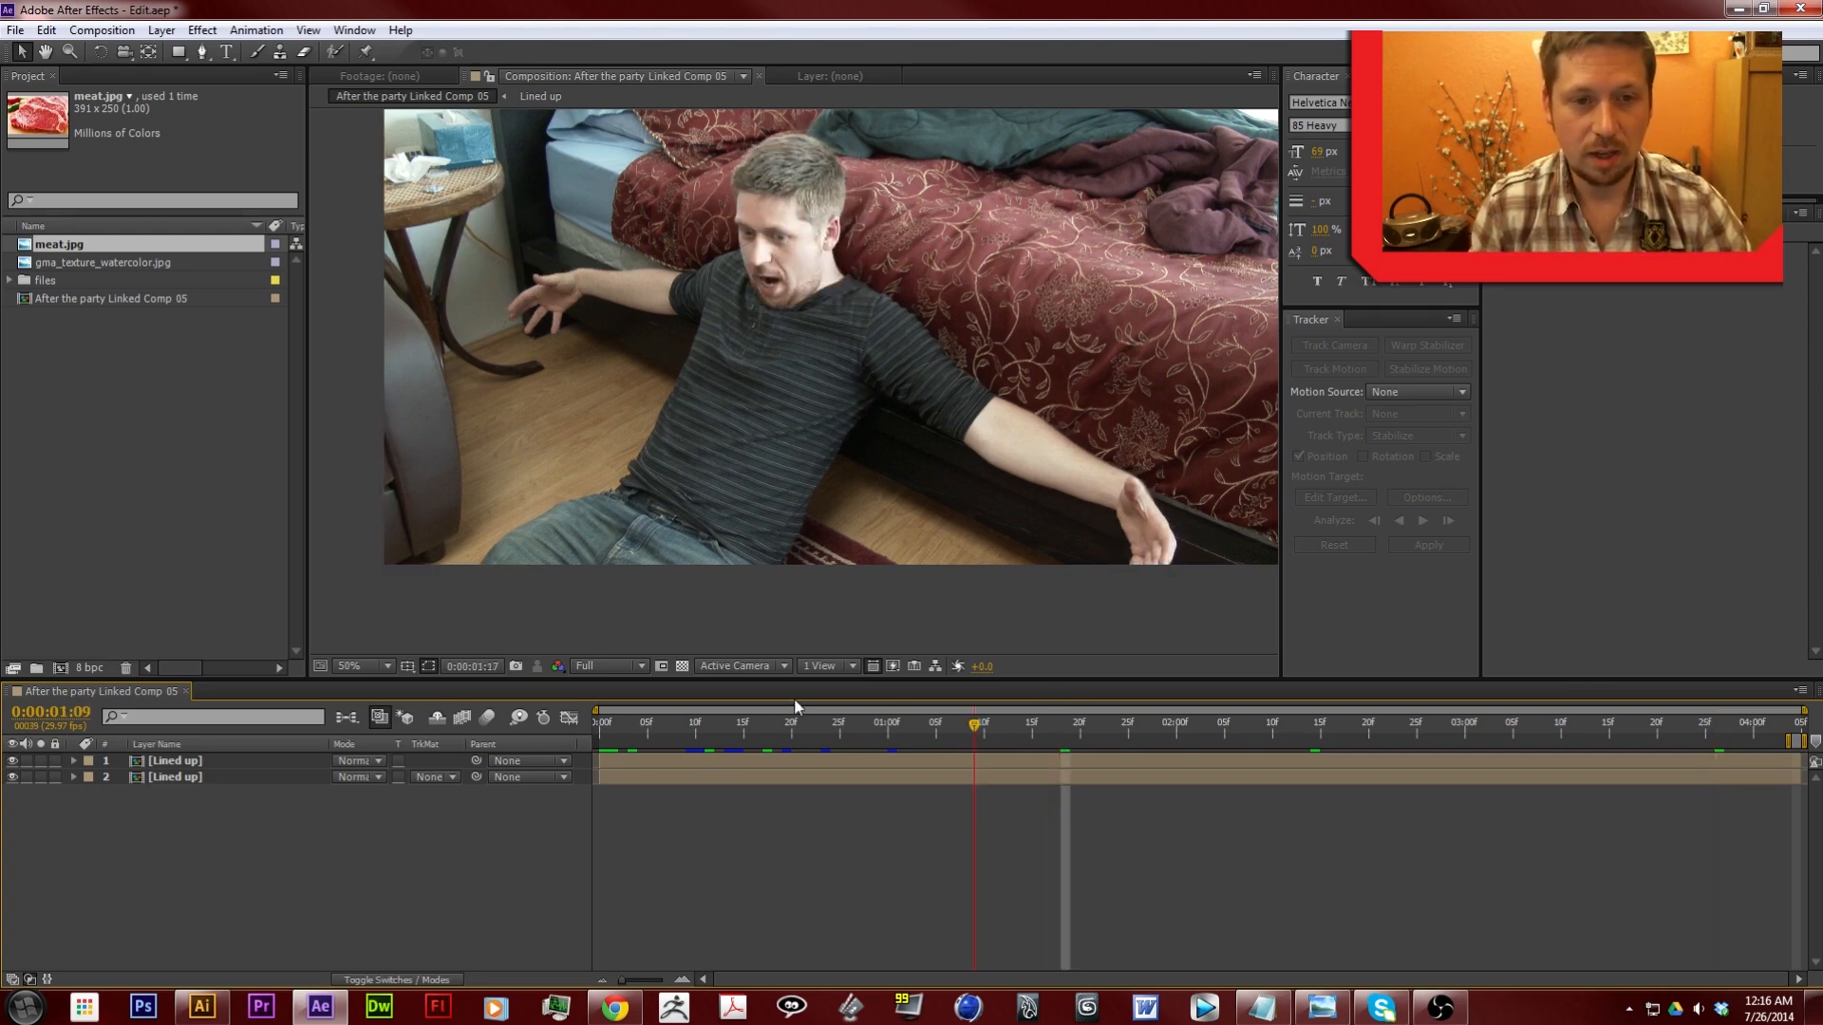
{"action": "left_click_drag", "start_coordinate": [788, 725], "coordinate": [1194, 744]}
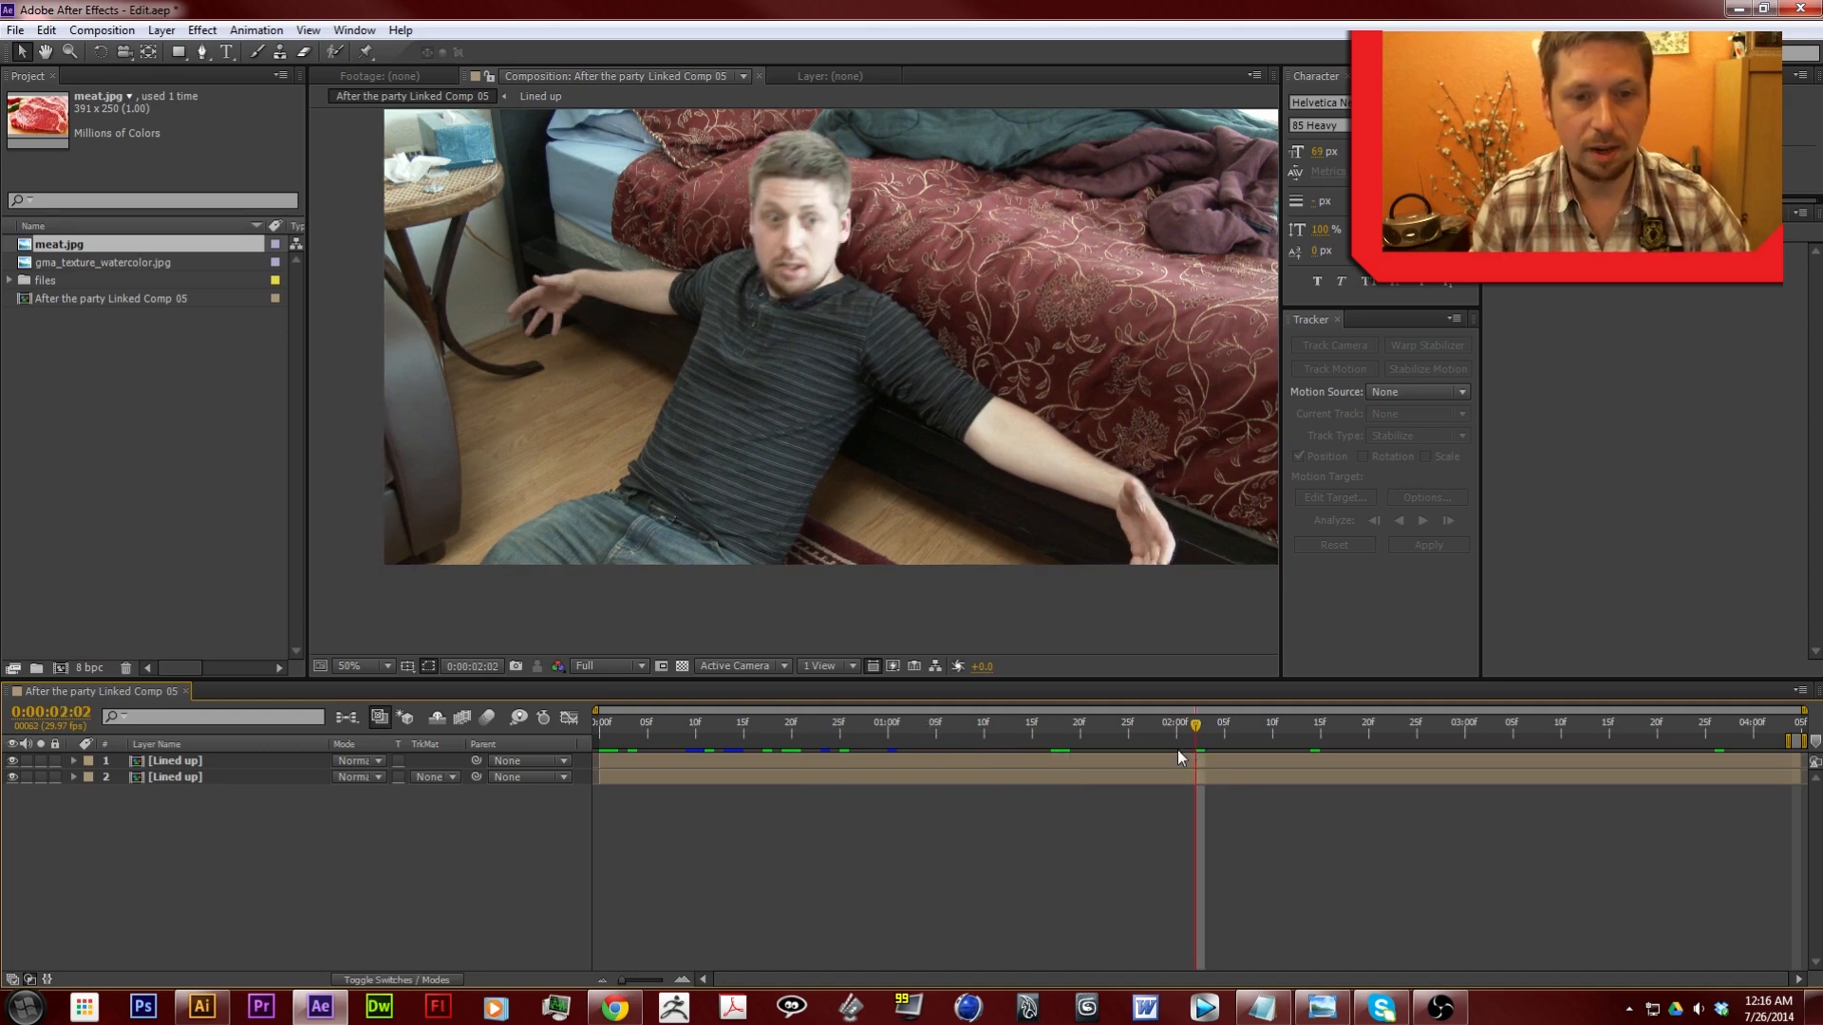
{"action": "left_click_drag", "start_coordinate": [621, 737], "coordinate": [558, 740]}
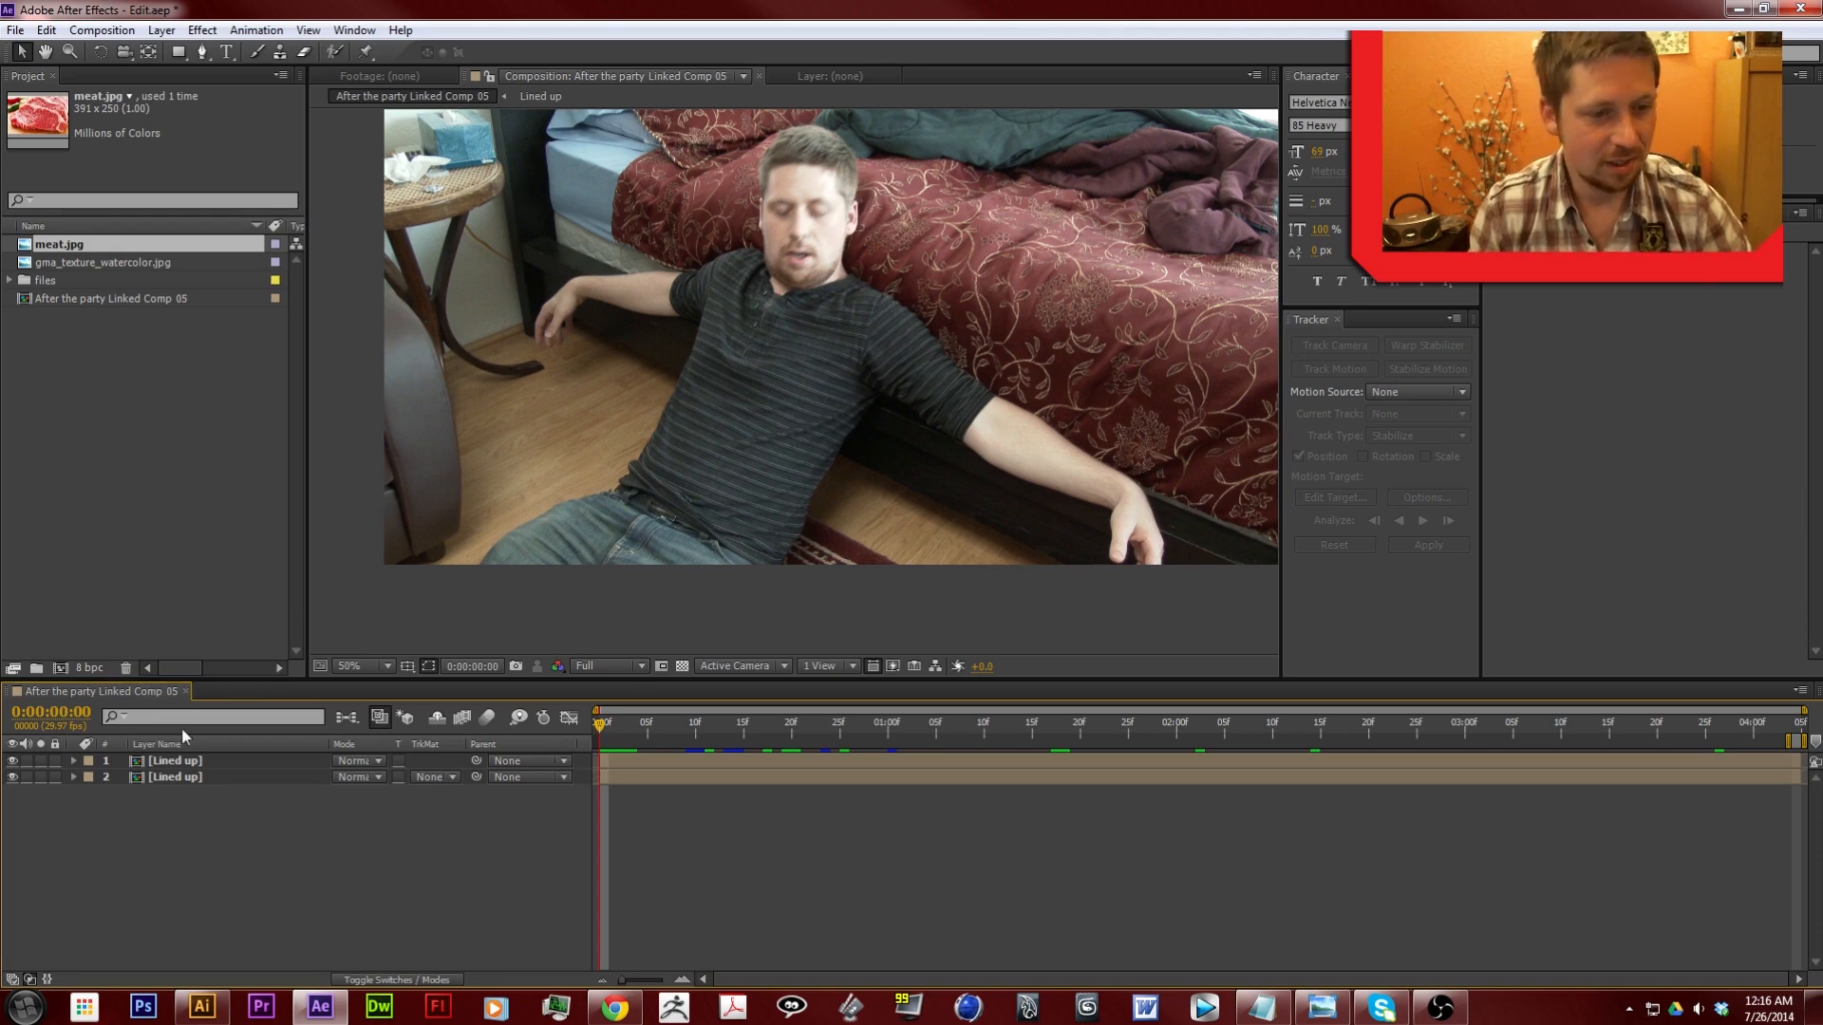
Rename the top layer with the actor's first name followed by "whole"
{"action": "left_click", "coordinate": [192, 760]}
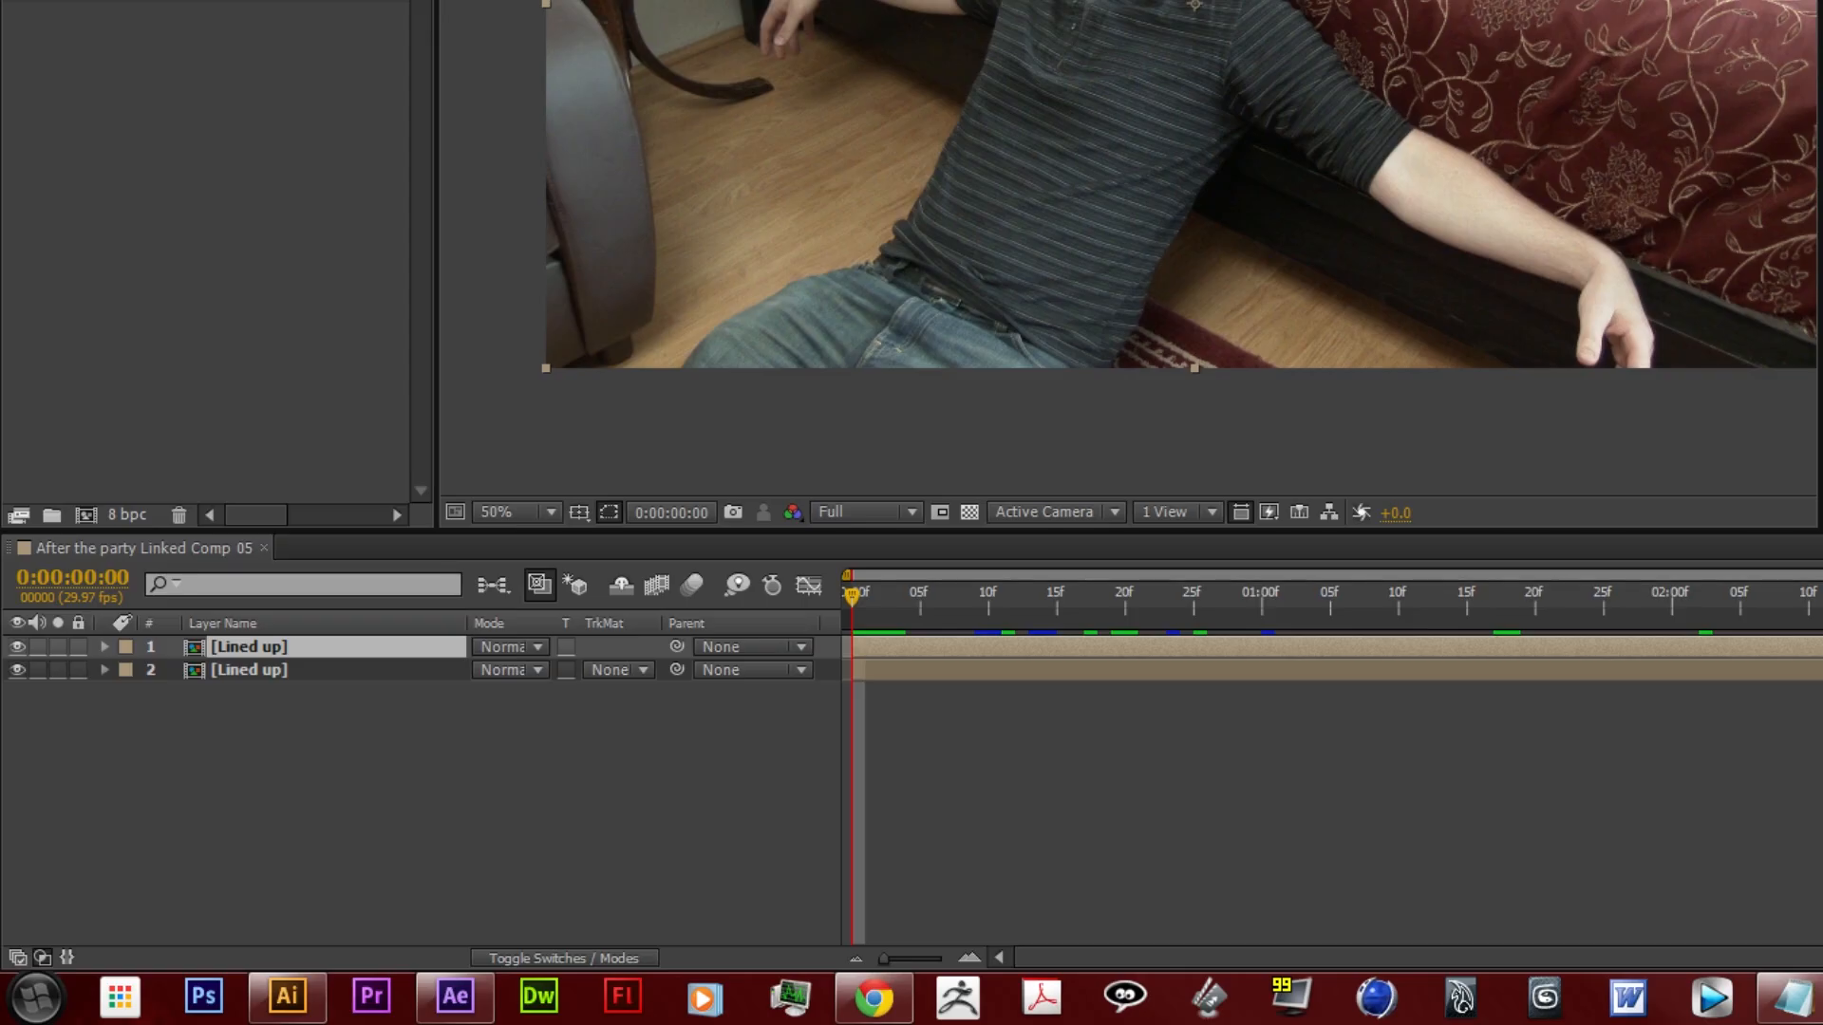
{"action": "left_click", "coordinate": [260, 652]}
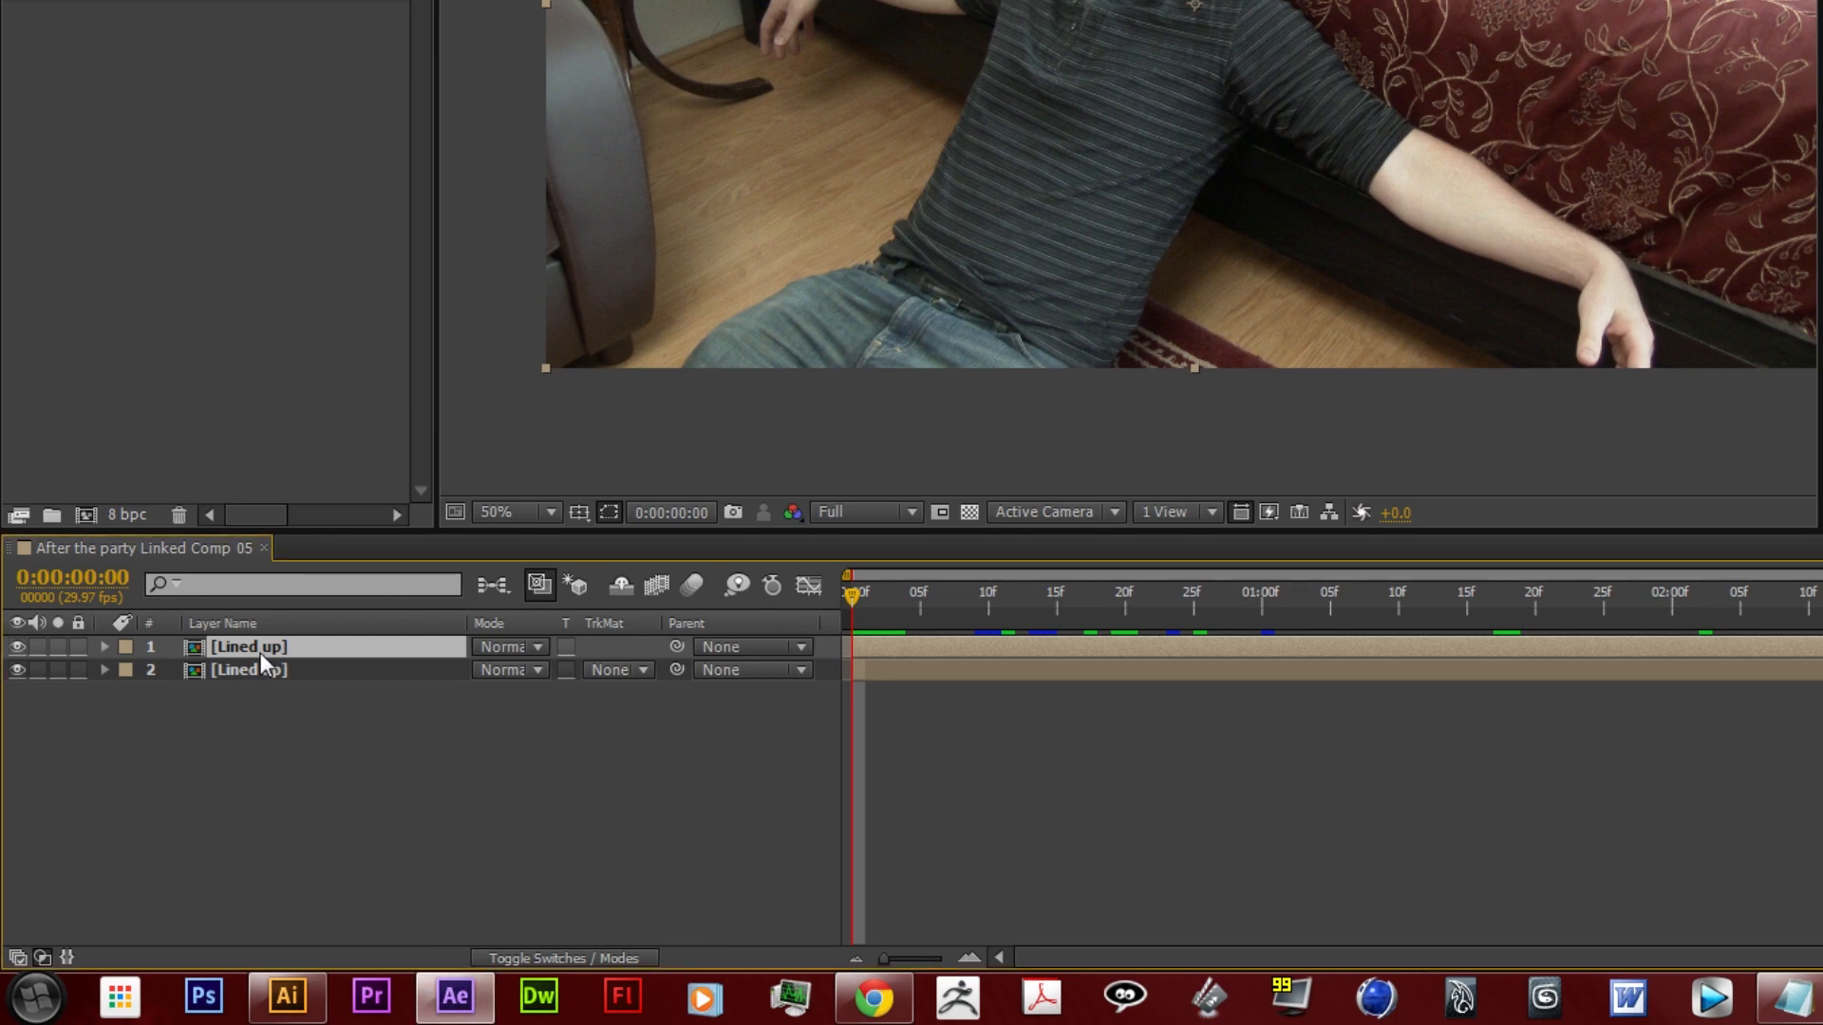
{"action": "key", "text": "Return"}
{"action": "type", "text": "Eu"}
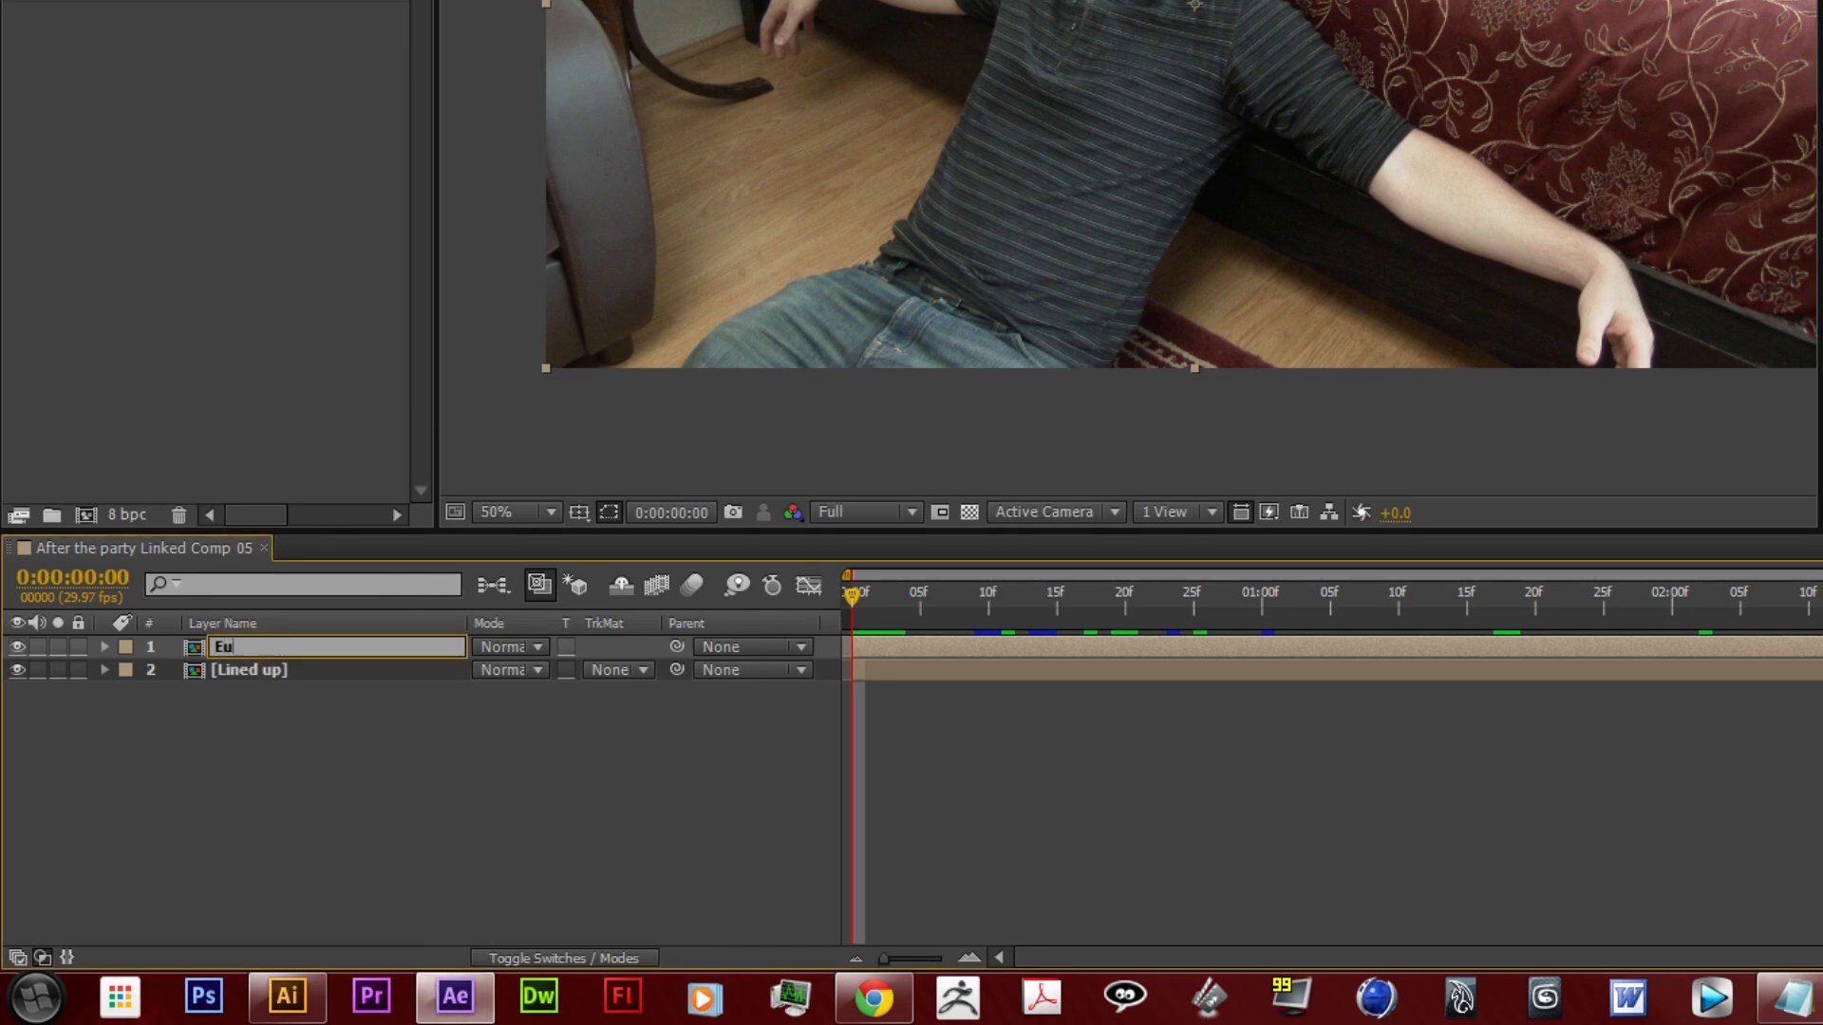
{"action": "type", "text": "gene whole"}
{"action": "key", "text": "Return"}
Rename the bottom layer as BG
{"action": "left_click", "coordinate": [304, 664]}
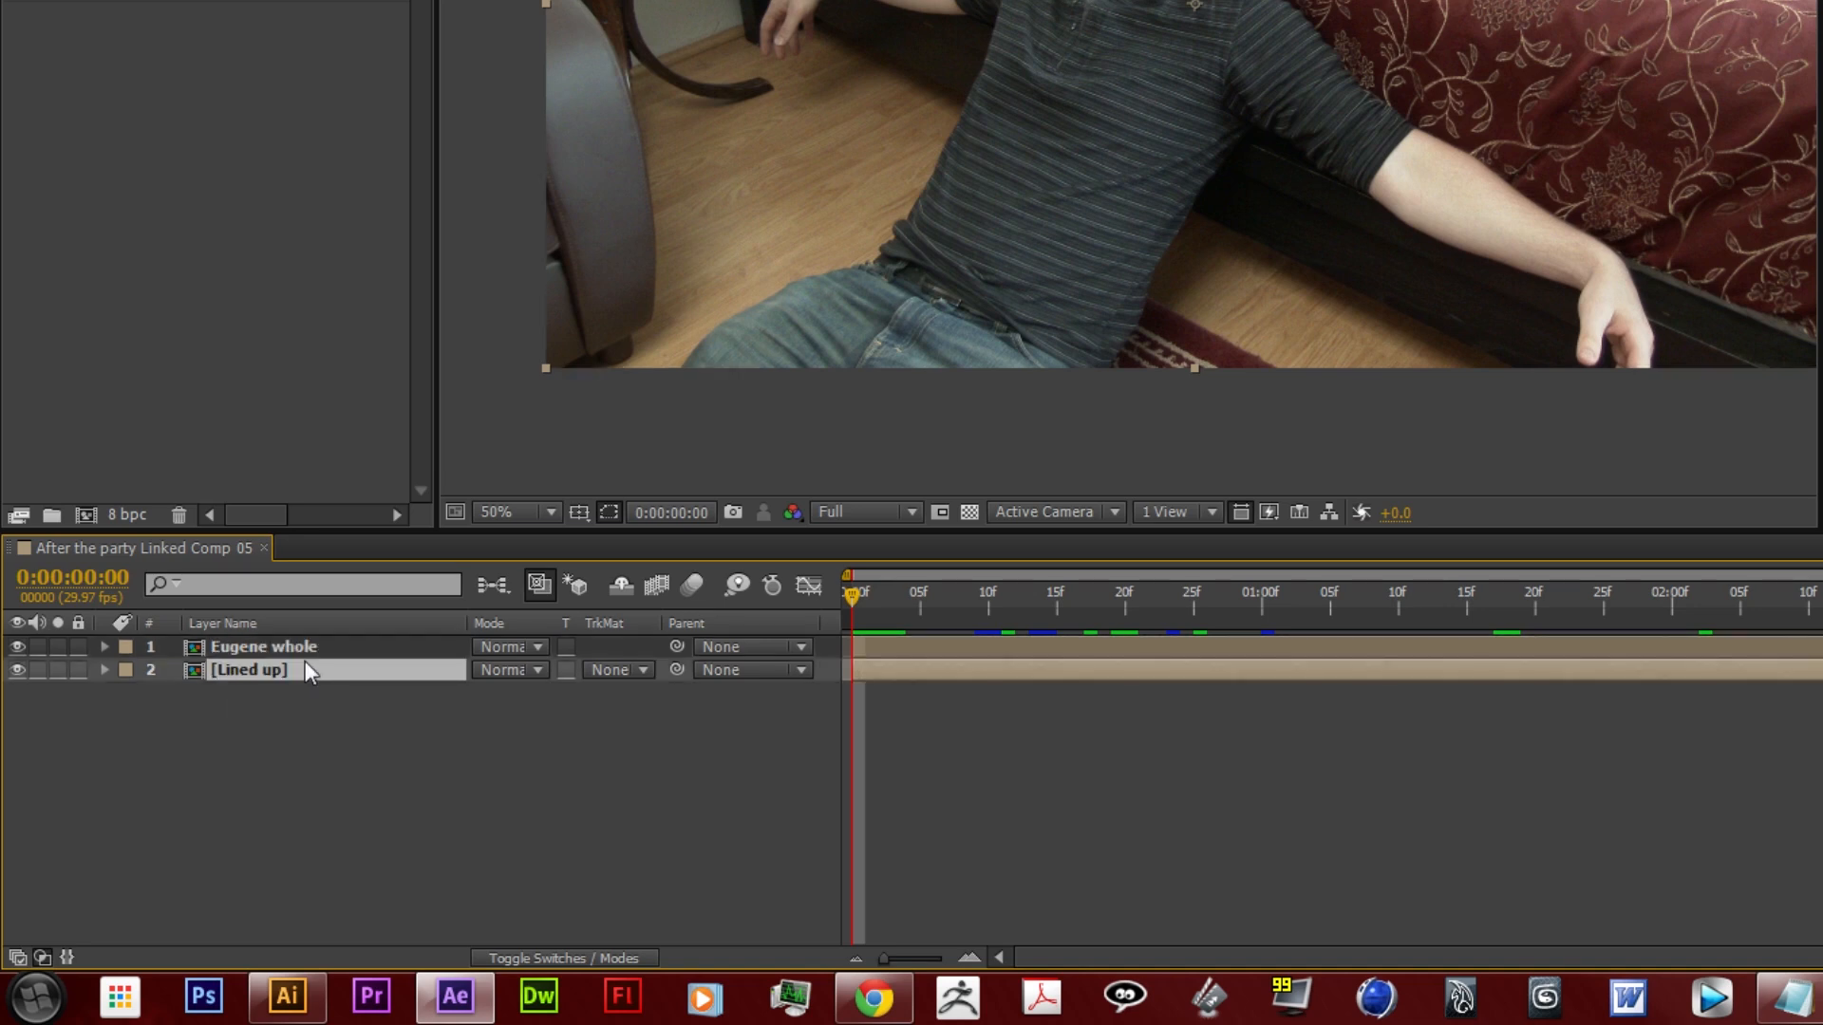
{"action": "key", "text": "Return"}
{"action": "type", "text": "BG"}
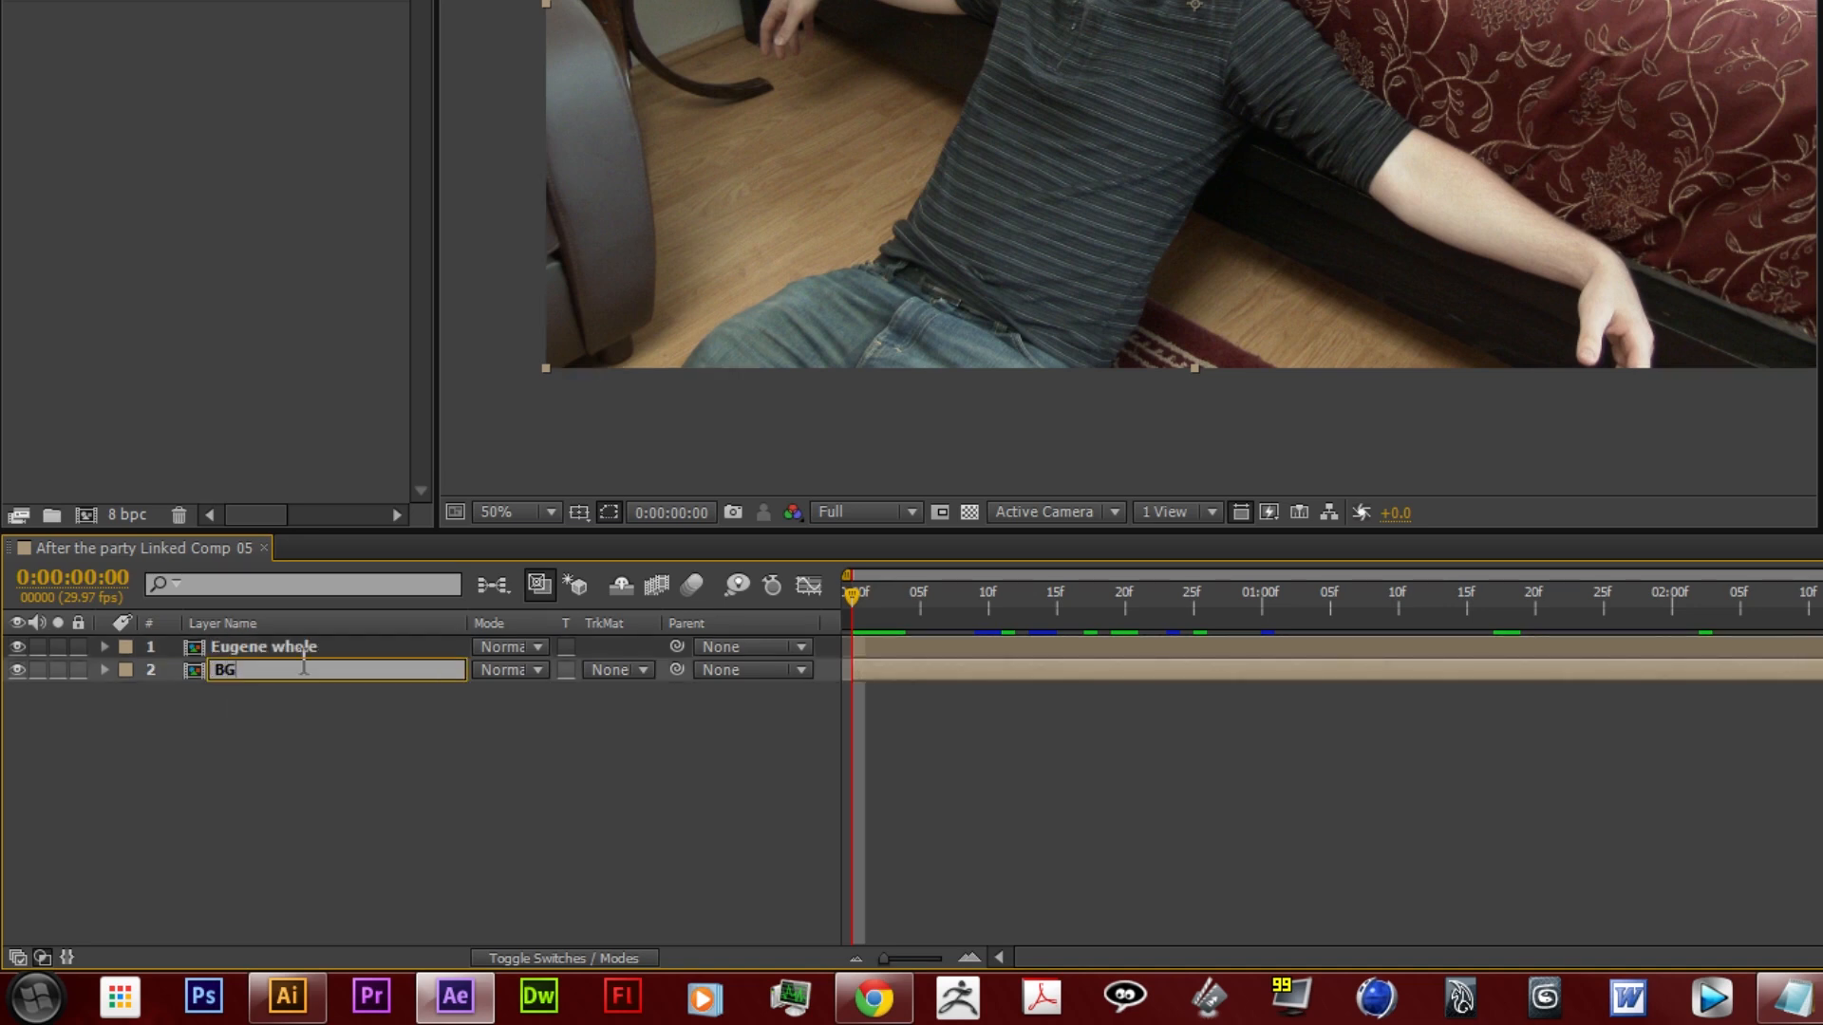
{"action": "key", "text": "Return"}
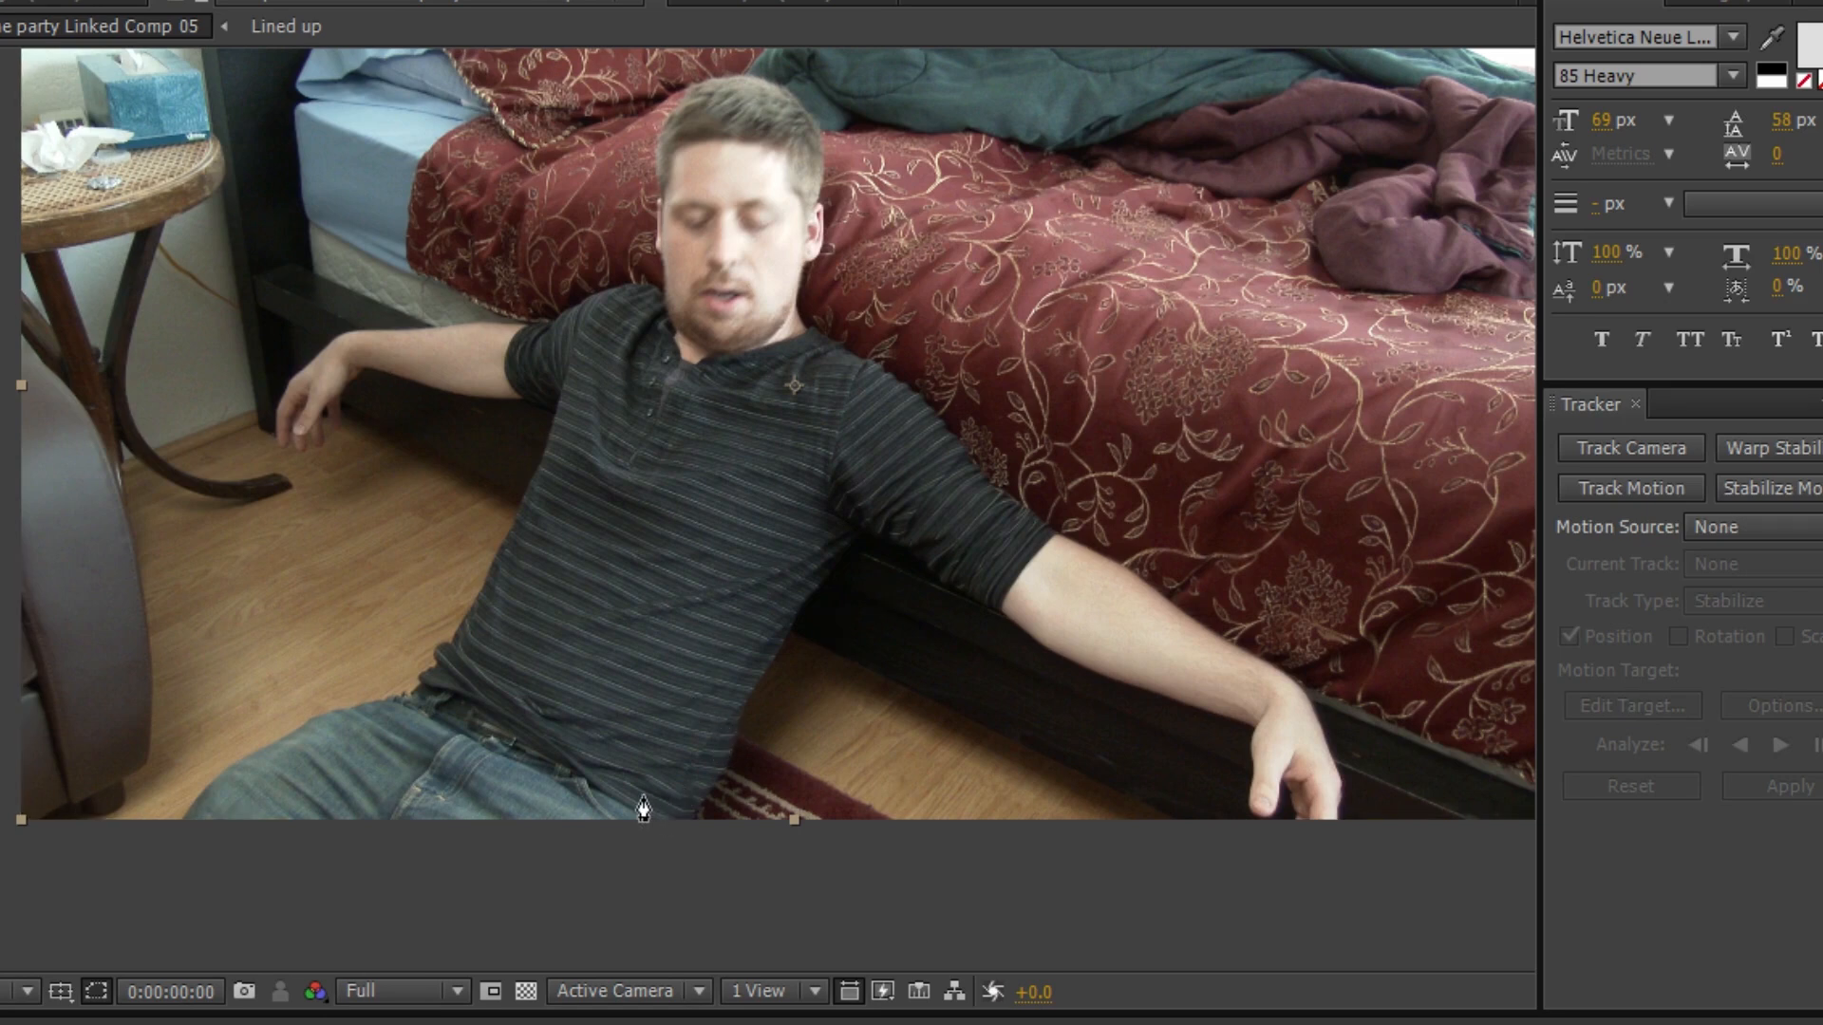
Start a Pen tool mask on the top layer, tracing the shirt hem from the frame's lower edge up to the far side of the waist
{"action": "scroll", "coordinate": [644, 797], "scroll_direction": "up", "scroll_amount": 1}
{"action": "key", "text": "g"}
{"action": "key", "text": "space"}
{"action": "left_click_drag", "start_coordinate": [639, 794], "coordinate": [965, 658]}
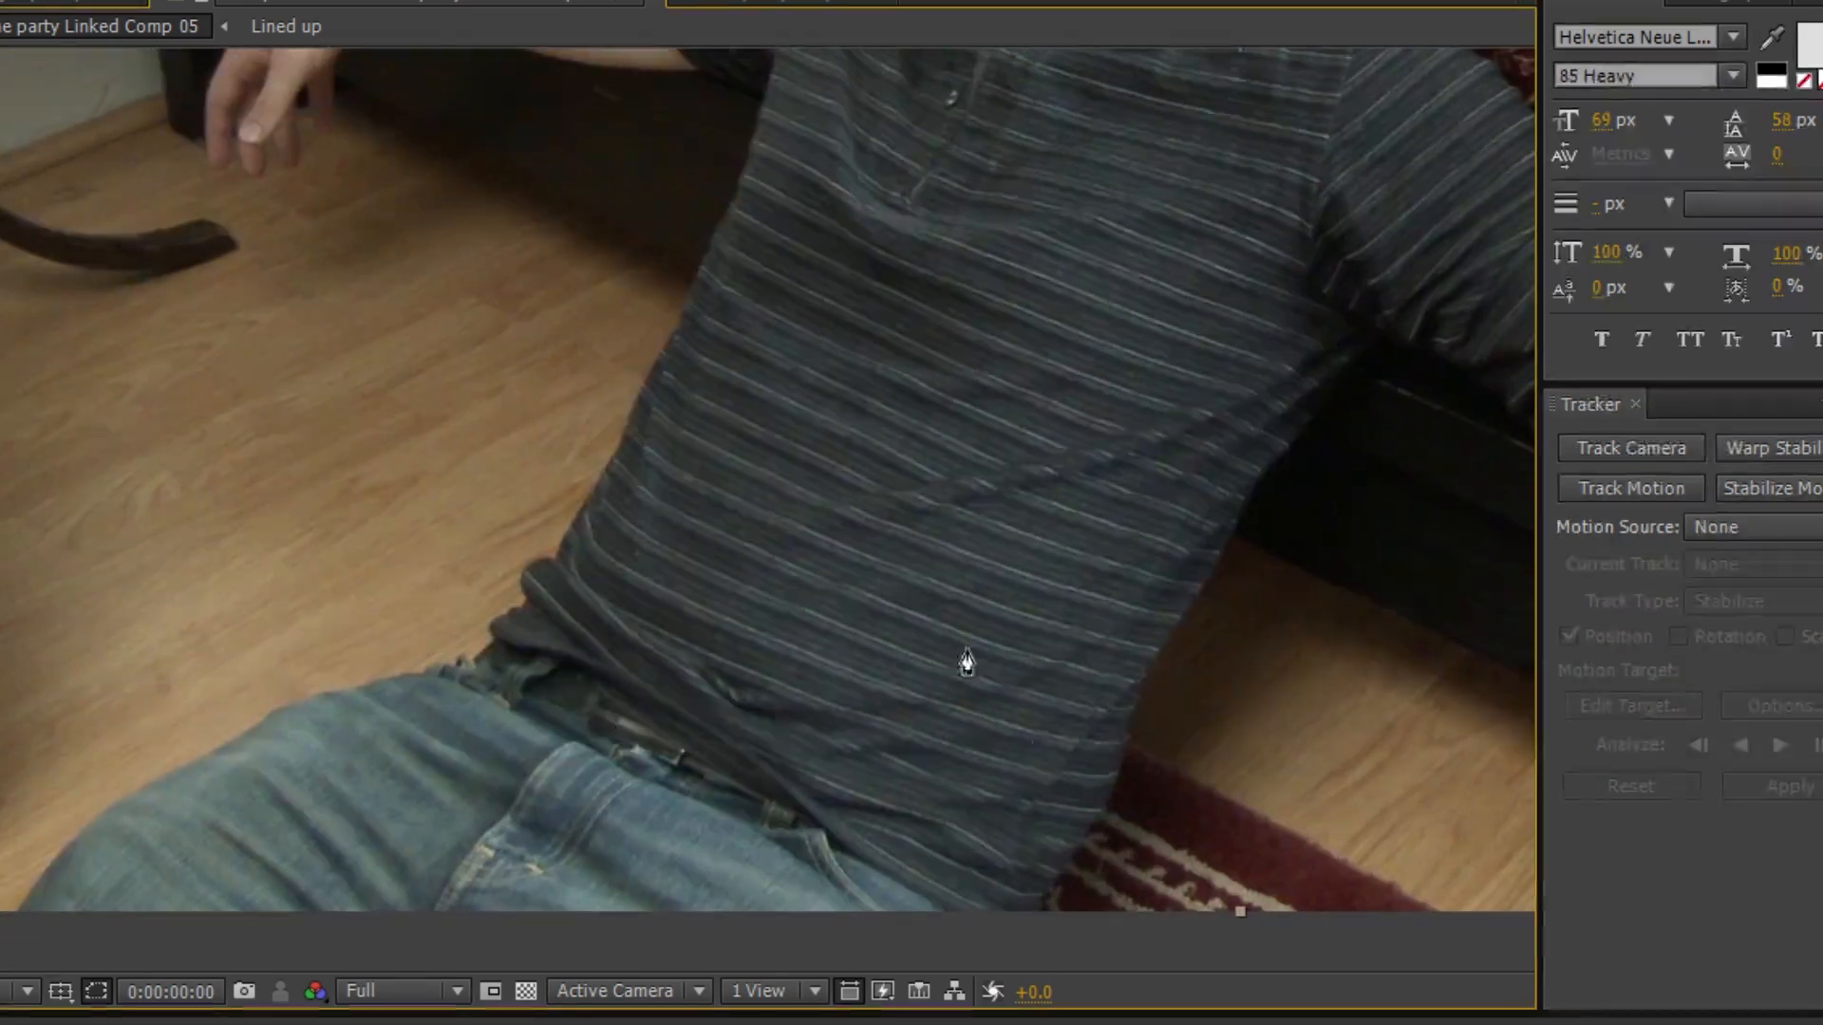
{"action": "left_click", "coordinate": [950, 913]}
{"action": "left_click", "coordinate": [902, 884]}
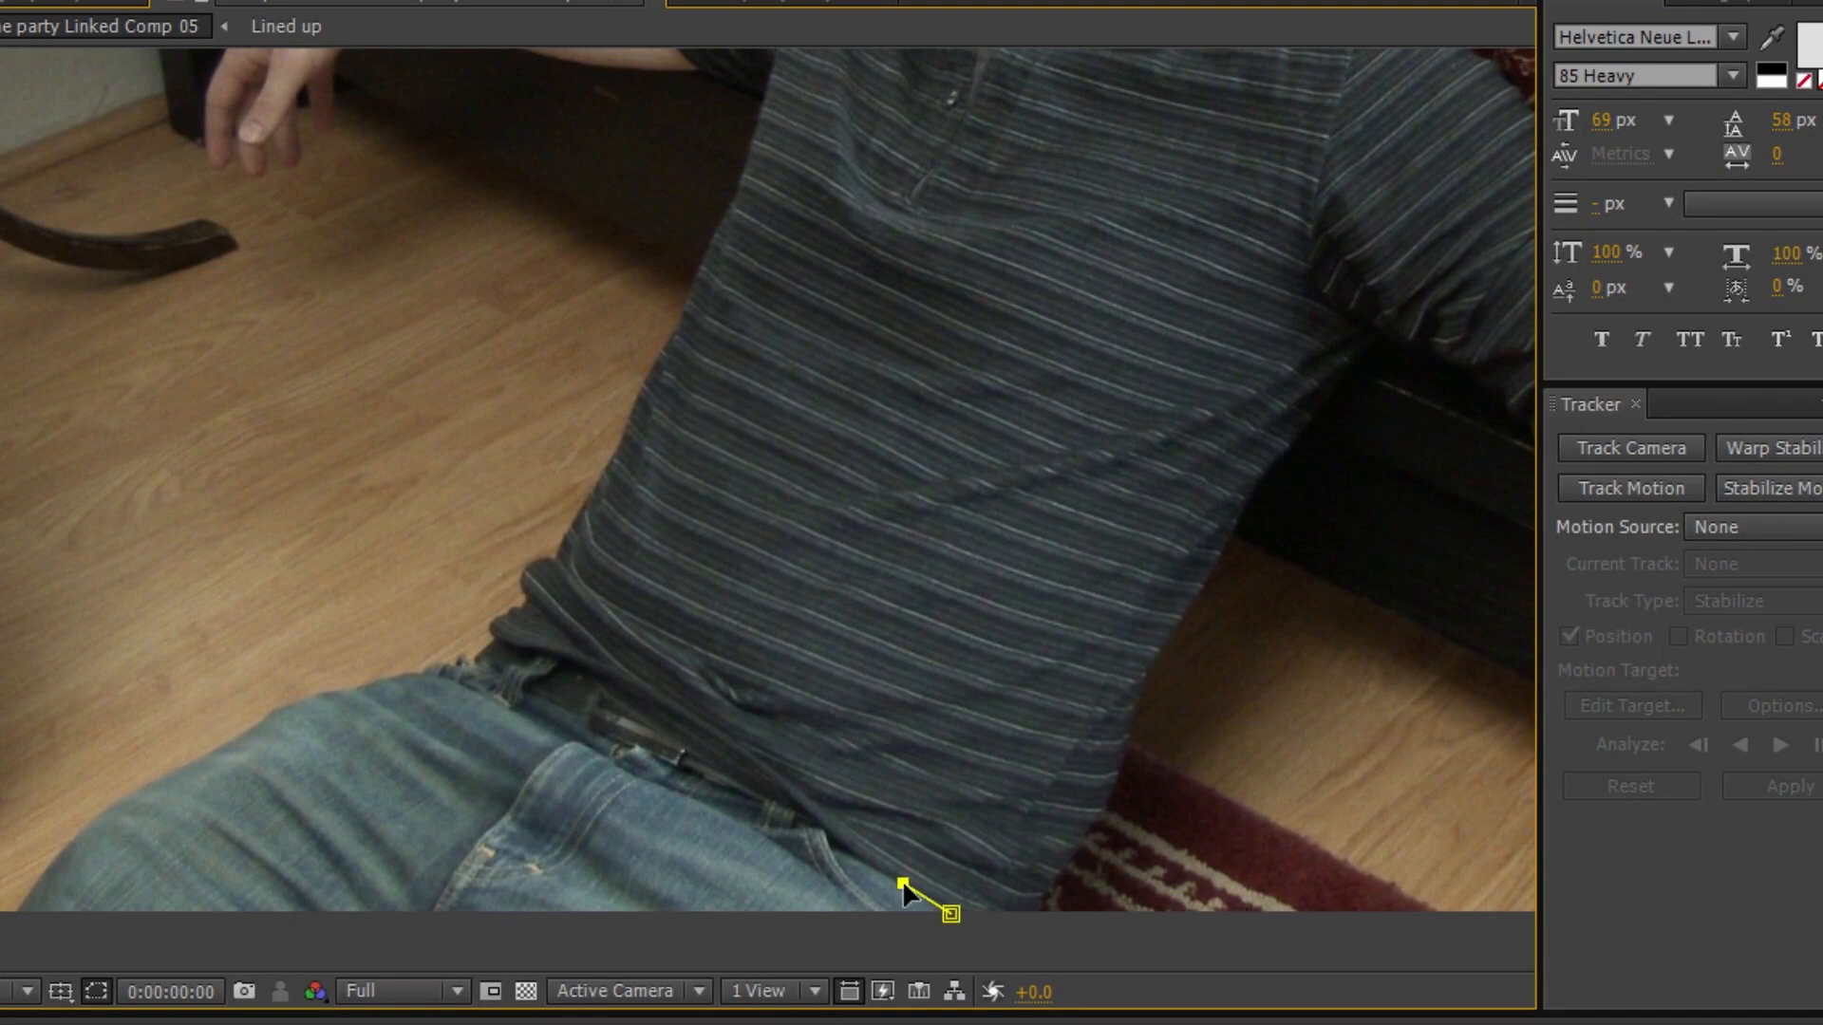
{"action": "left_click", "coordinate": [835, 839]}
{"action": "left_click", "coordinate": [798, 813]}
{"action": "left_click", "coordinate": [746, 786]}
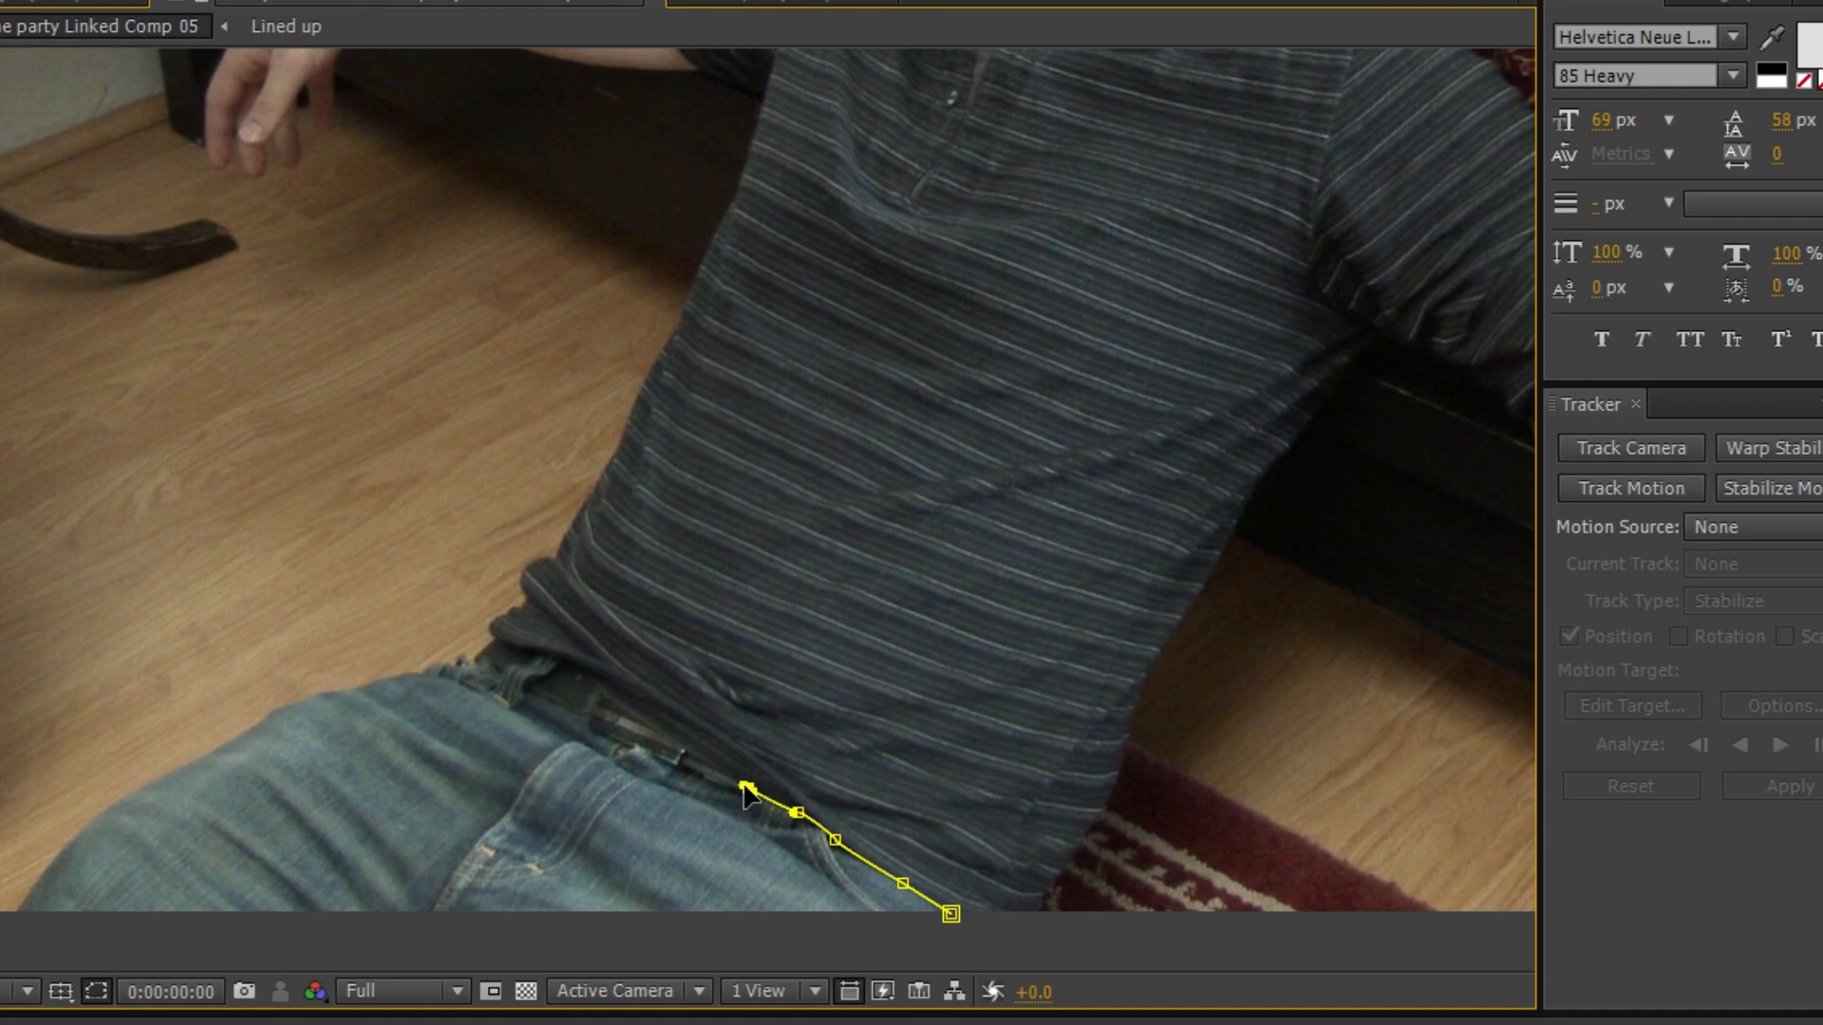
{"action": "left_click", "coordinate": [668, 727]}
{"action": "left_click", "coordinate": [609, 689]}
{"action": "left_click", "coordinate": [577, 668]}
{"action": "left_click", "coordinate": [565, 663]}
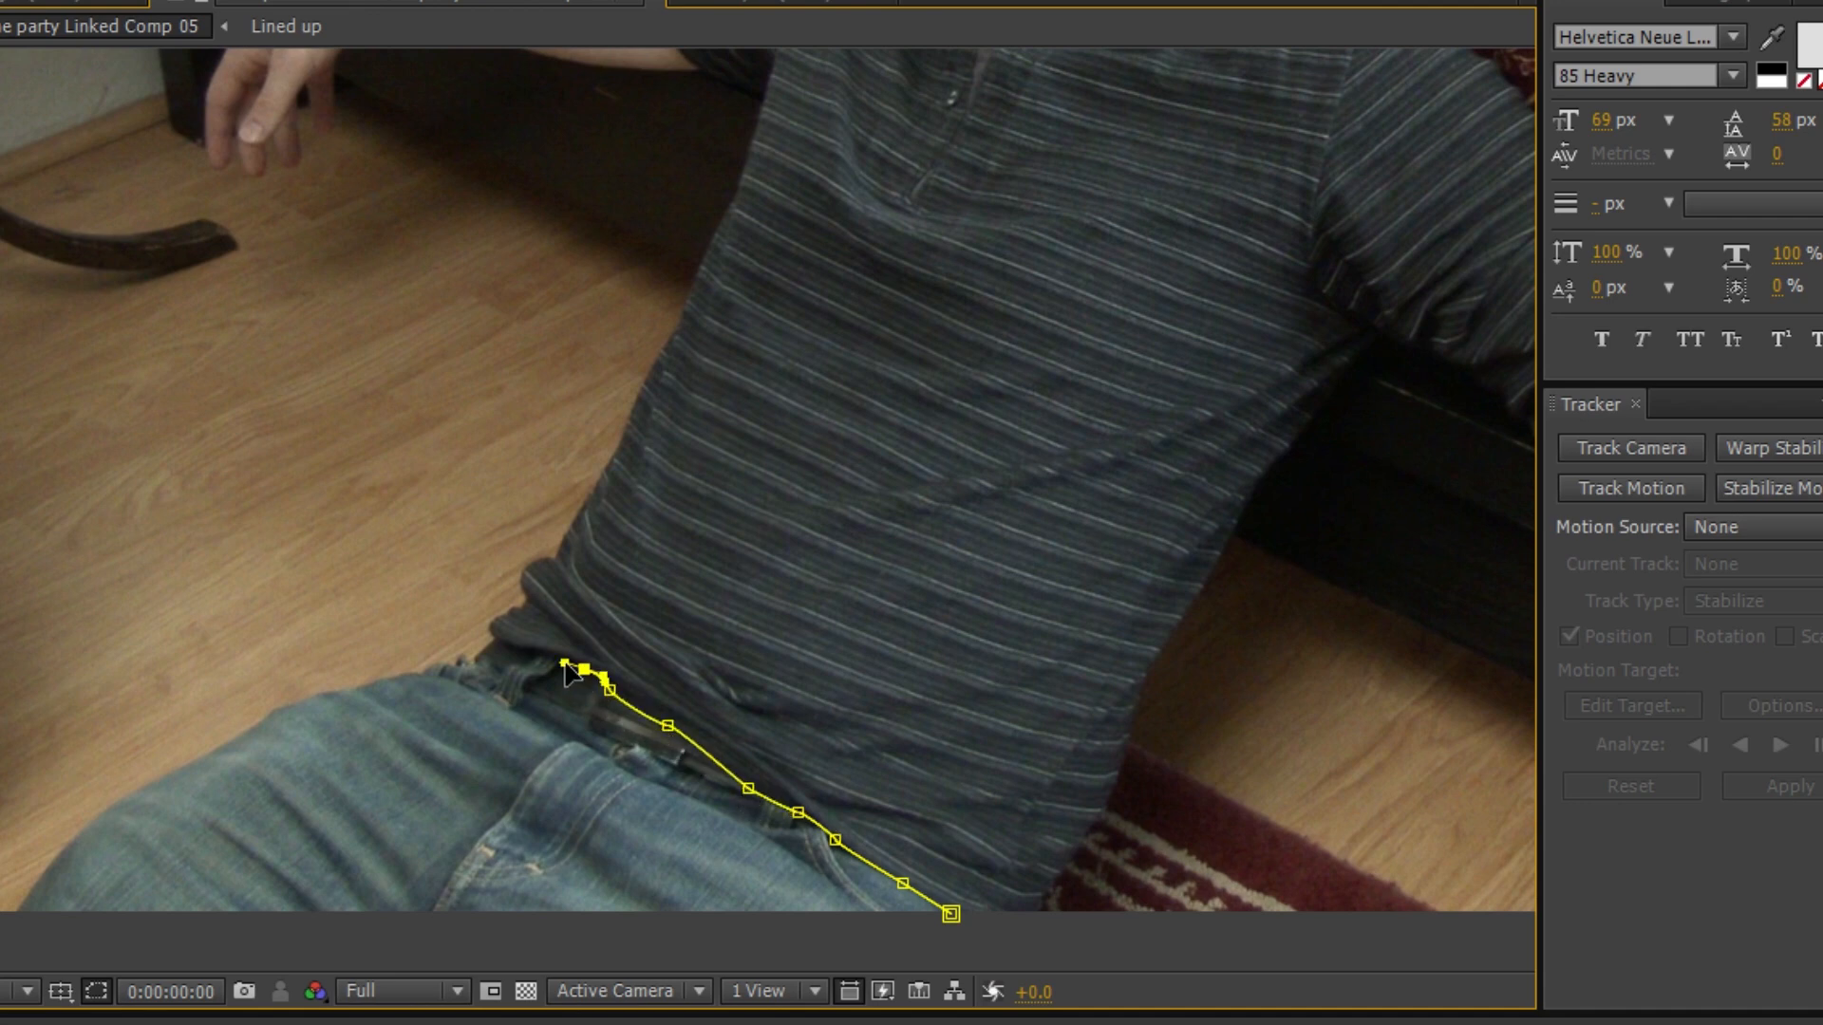
{"action": "left_click", "coordinate": [505, 644]}
{"action": "mouse_move", "coordinate": [505, 644]}
{"action": "left_mouse_down"}
{"action": "mouse_move", "coordinate": [484, 636]}
{"action": "mouse_move", "coordinate": [487, 594]}
{"action": "mouse_move", "coordinate": [465, 600]}
{"action": "mouse_move", "coordinate": [490, 627]}
{"action": "left_mouse_up"}
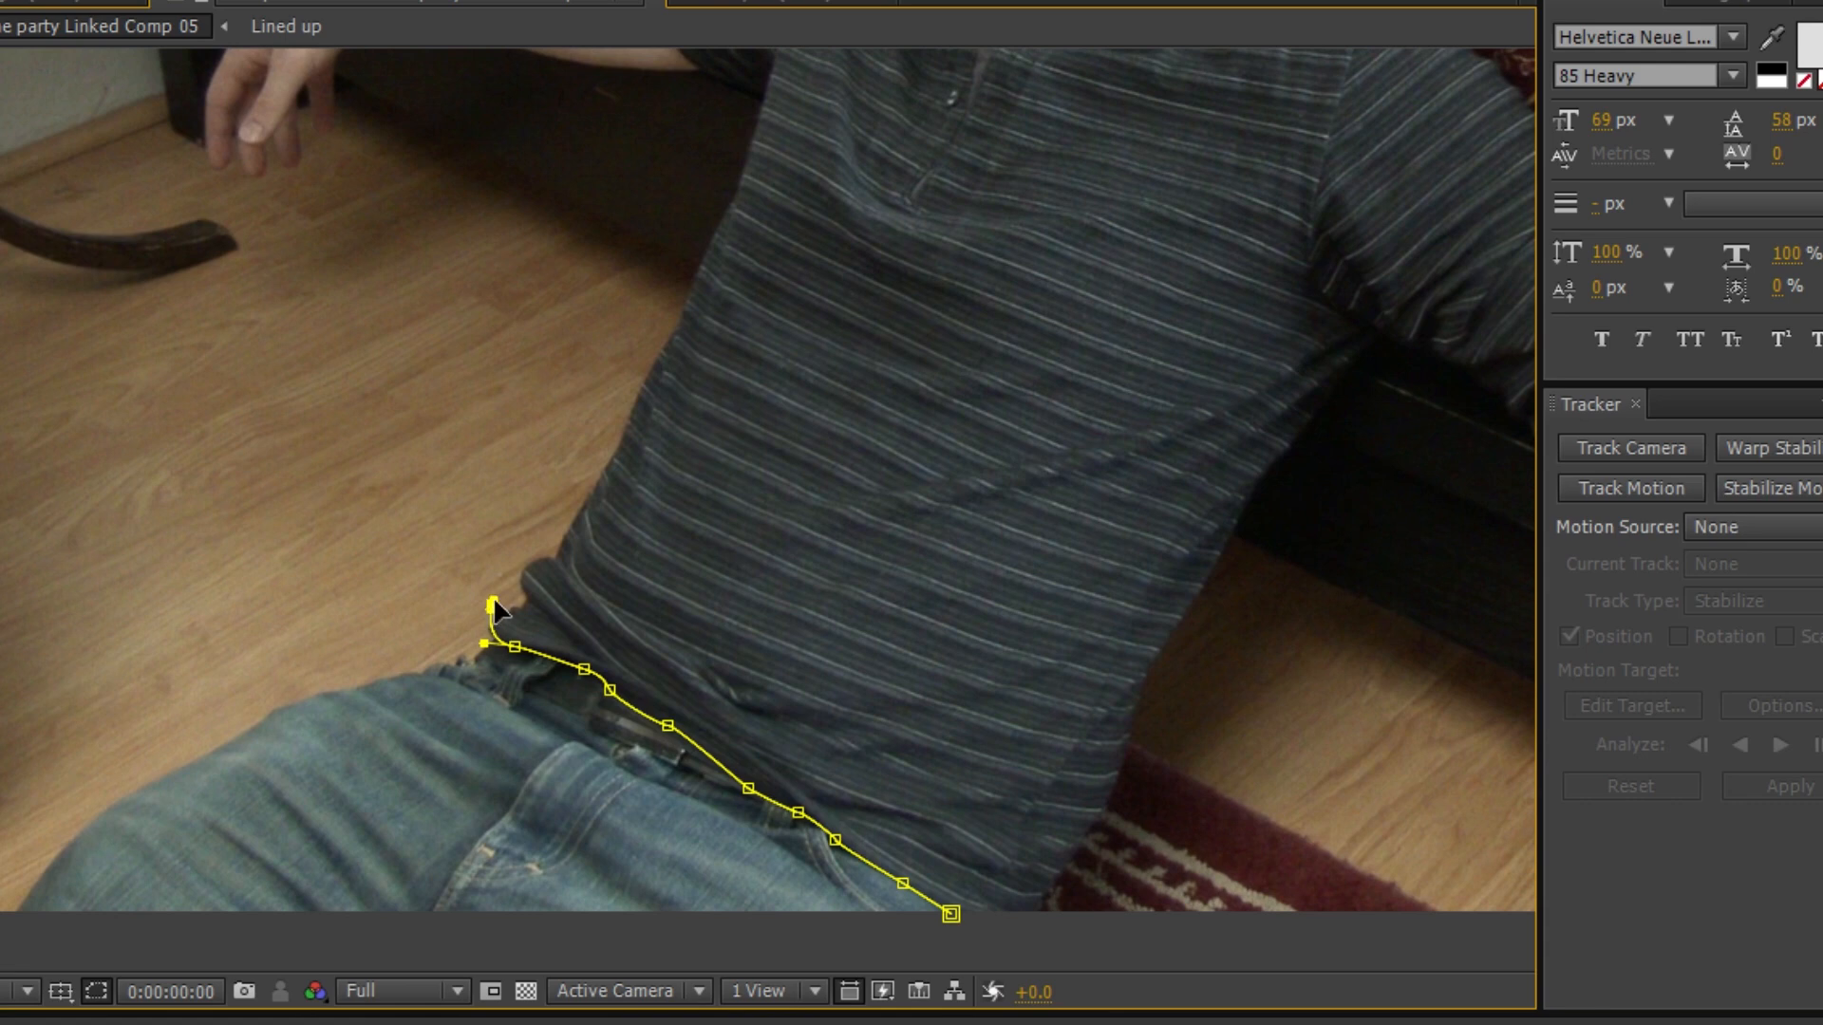
Continue the mask loosely around the jeans and below the frame, closing it at its starting point on the shirt hem
{"action": "left_click", "coordinate": [457, 596]}
{"action": "left_click", "coordinate": [346, 650]}
{"action": "left_click", "coordinate": [188, 703]}
{"action": "left_click", "coordinate": [60, 783]}
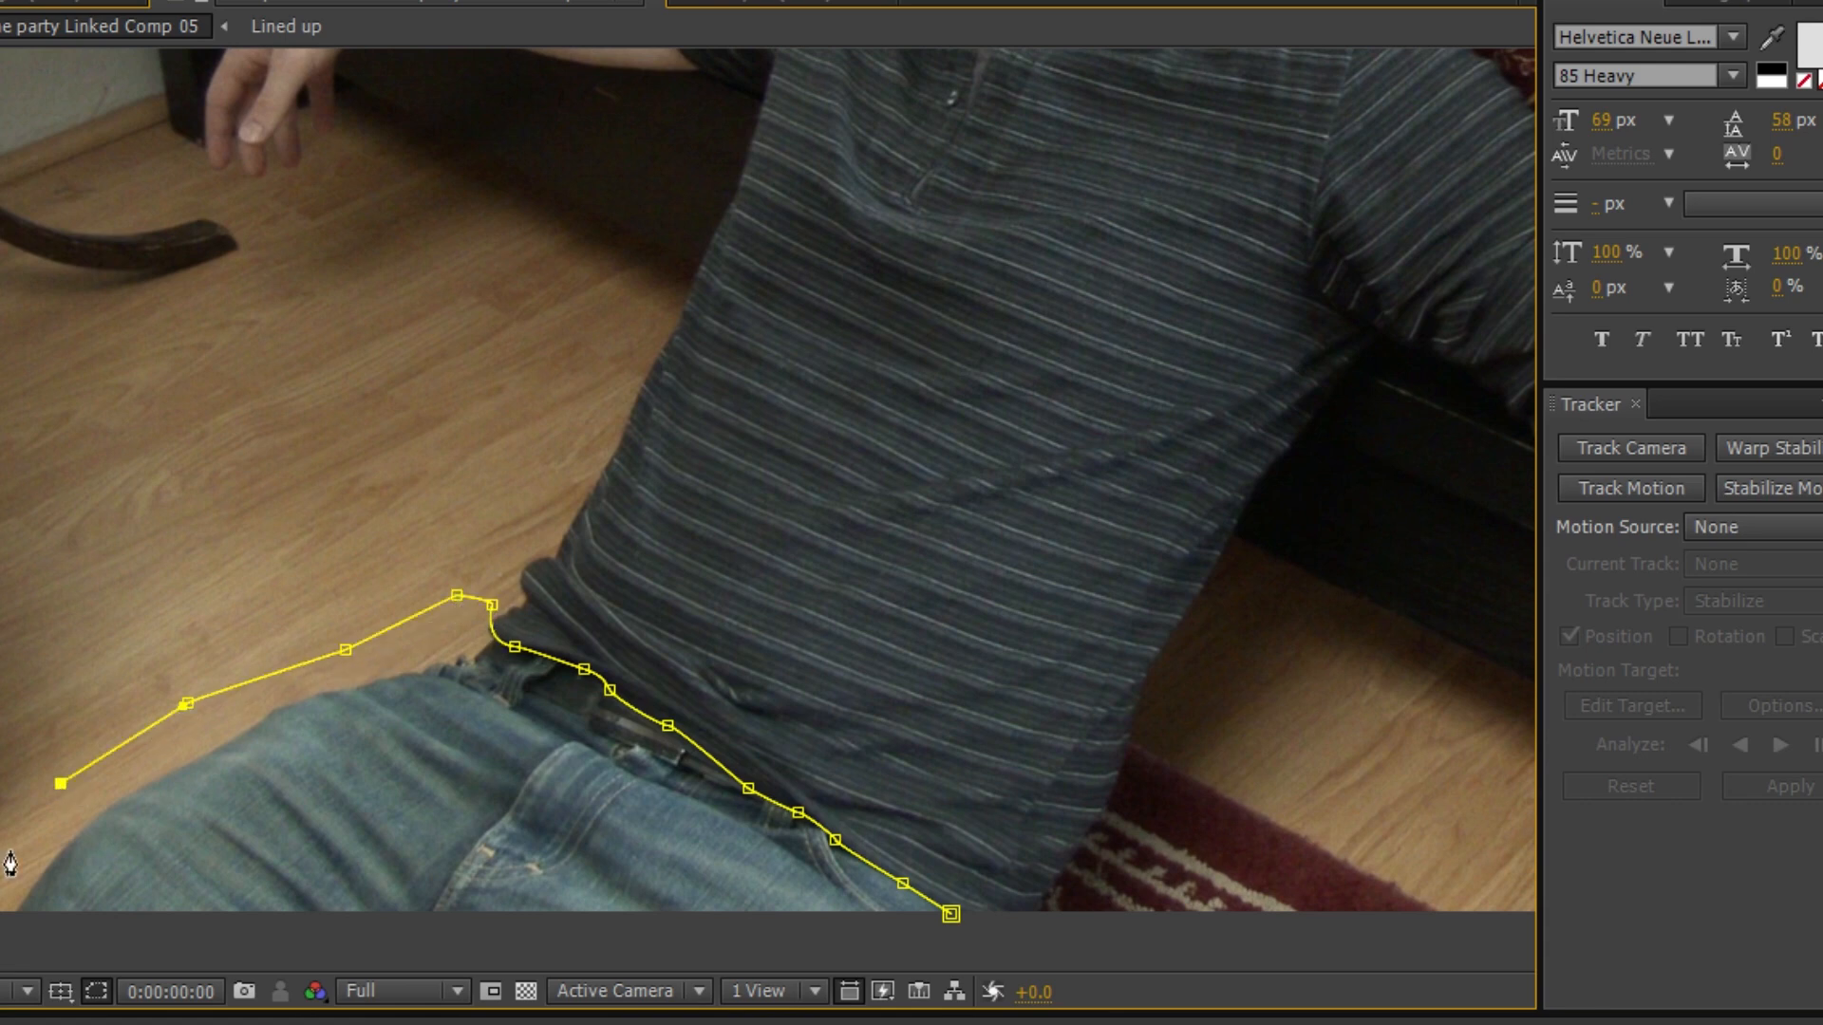
{"action": "left_click", "coordinate": [433, 964]}
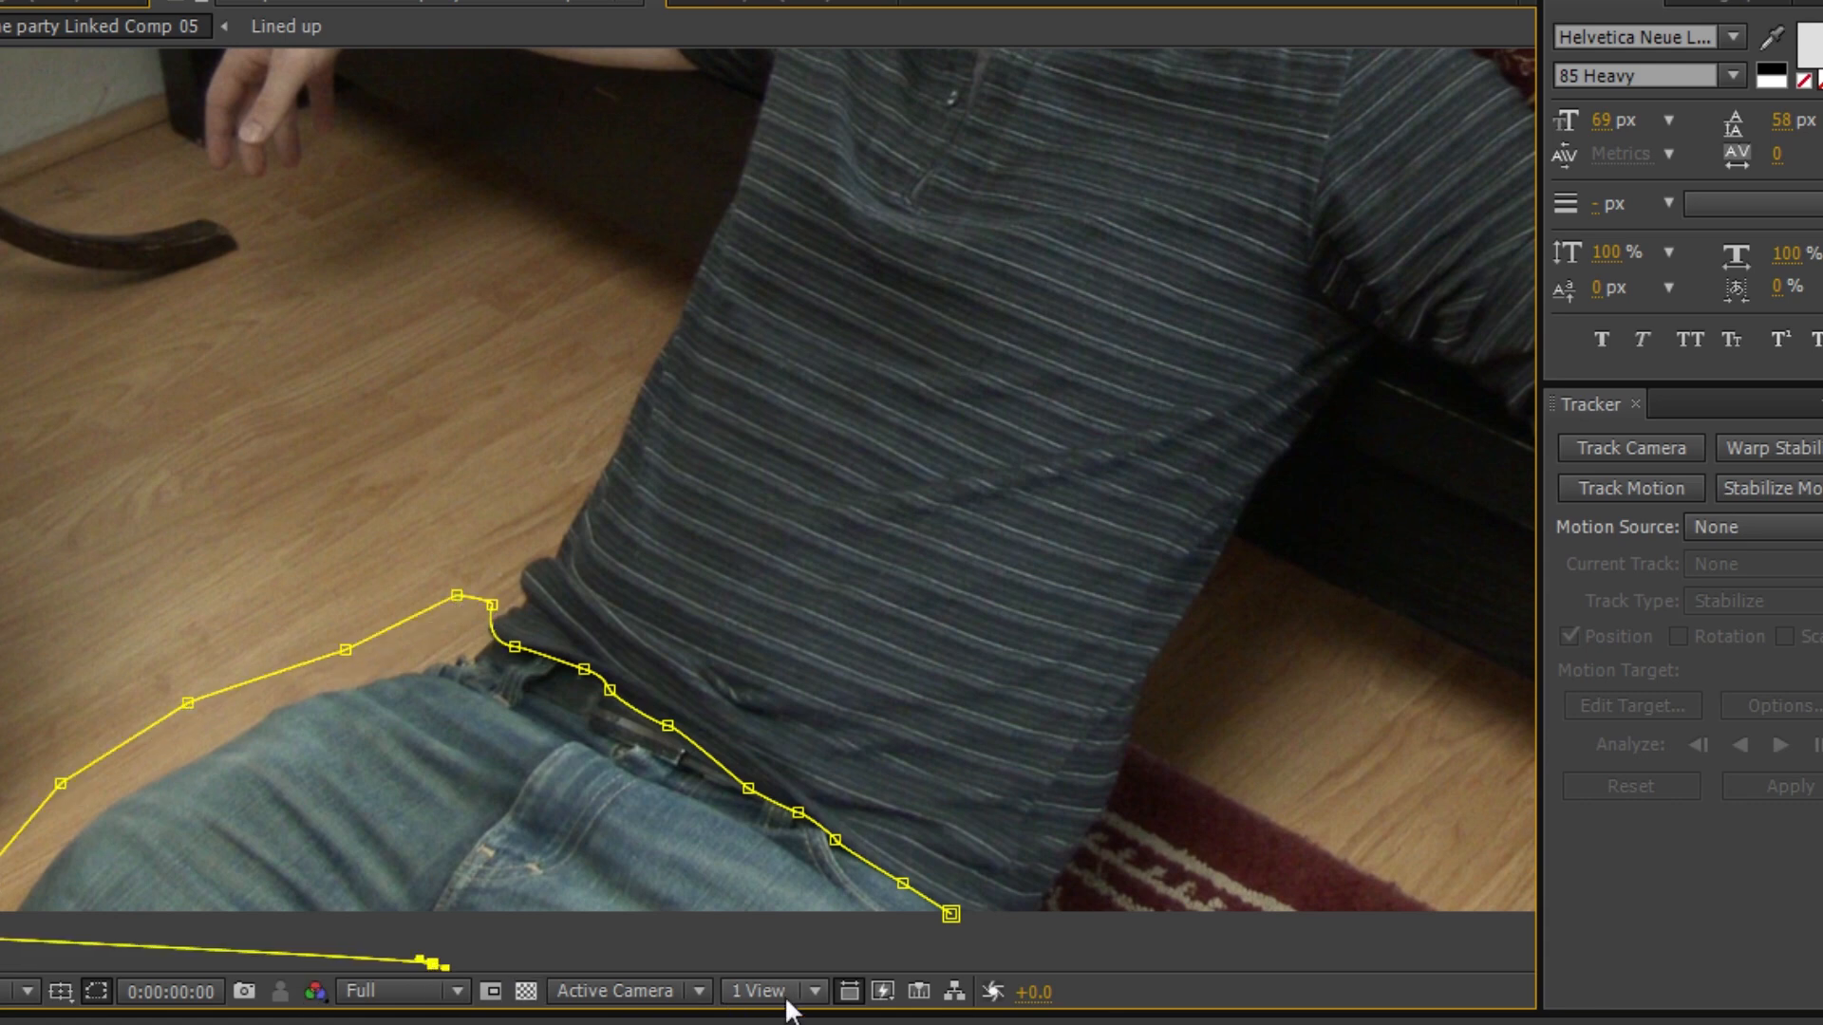
{"action": "left_click", "coordinate": [898, 947]}
{"action": "left_click", "coordinate": [973, 958]}
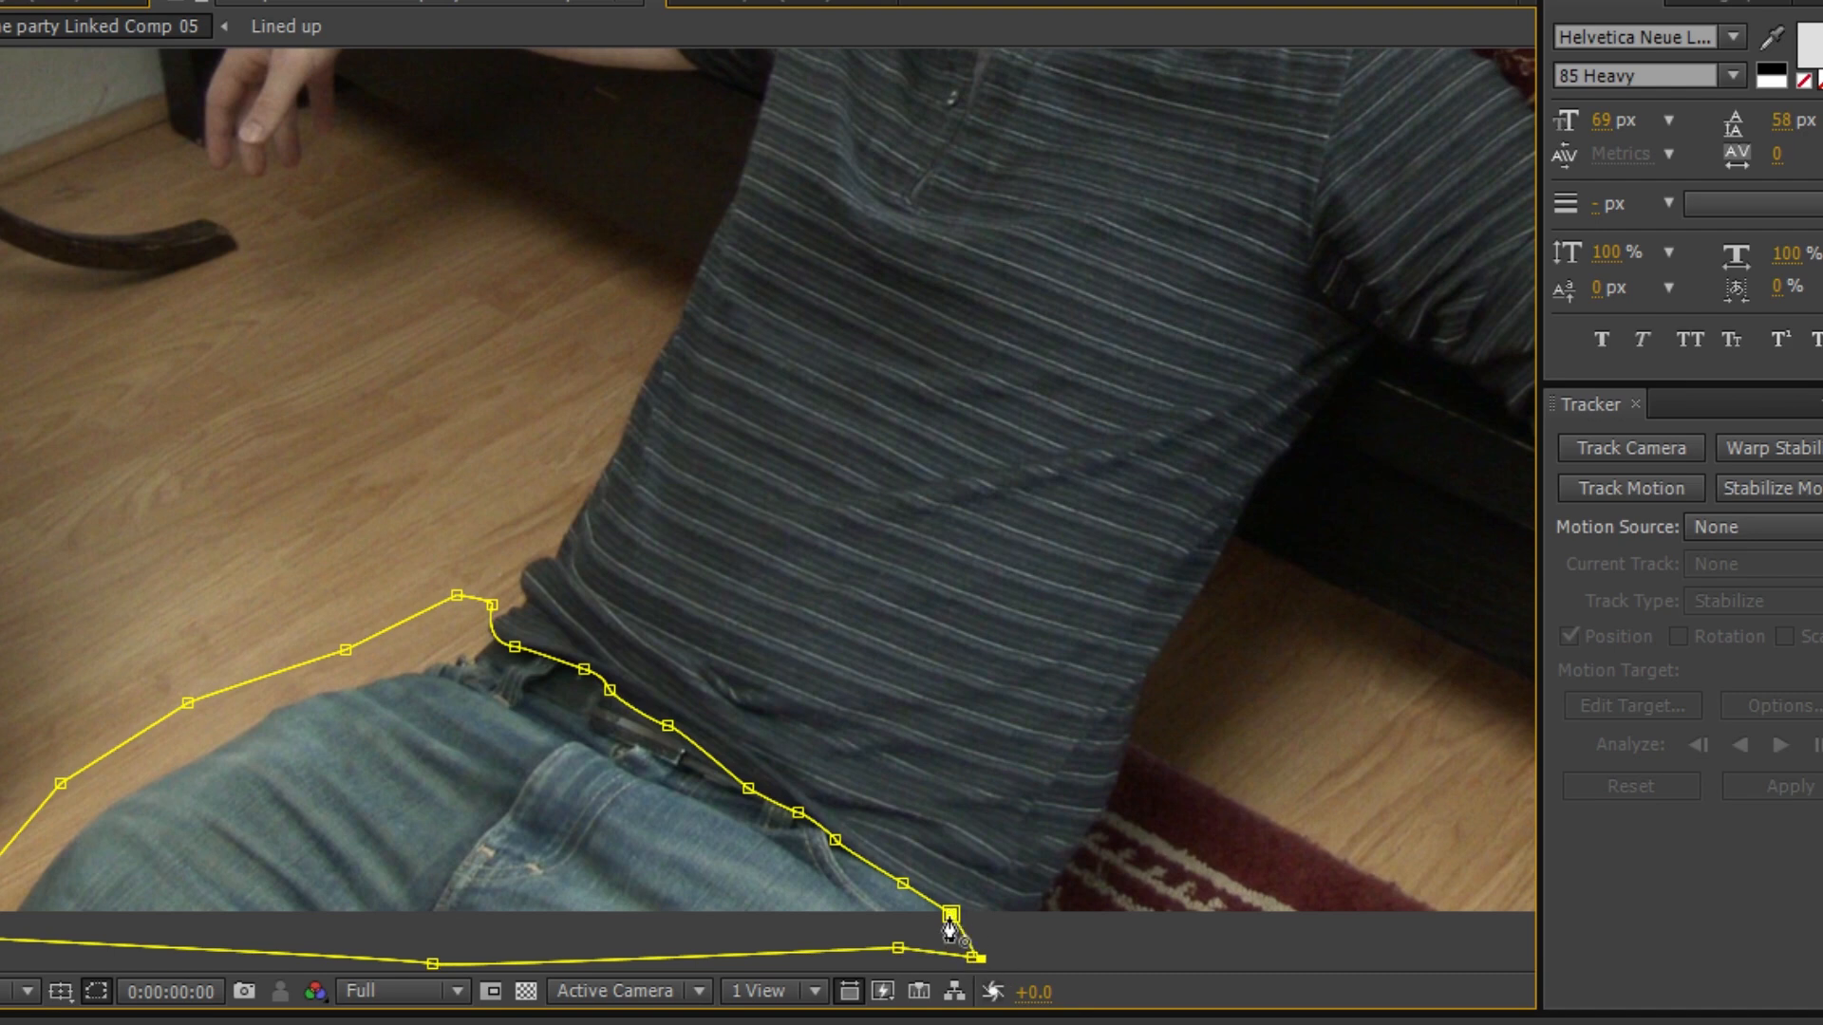
{"action": "left_click", "coordinate": [951, 917]}
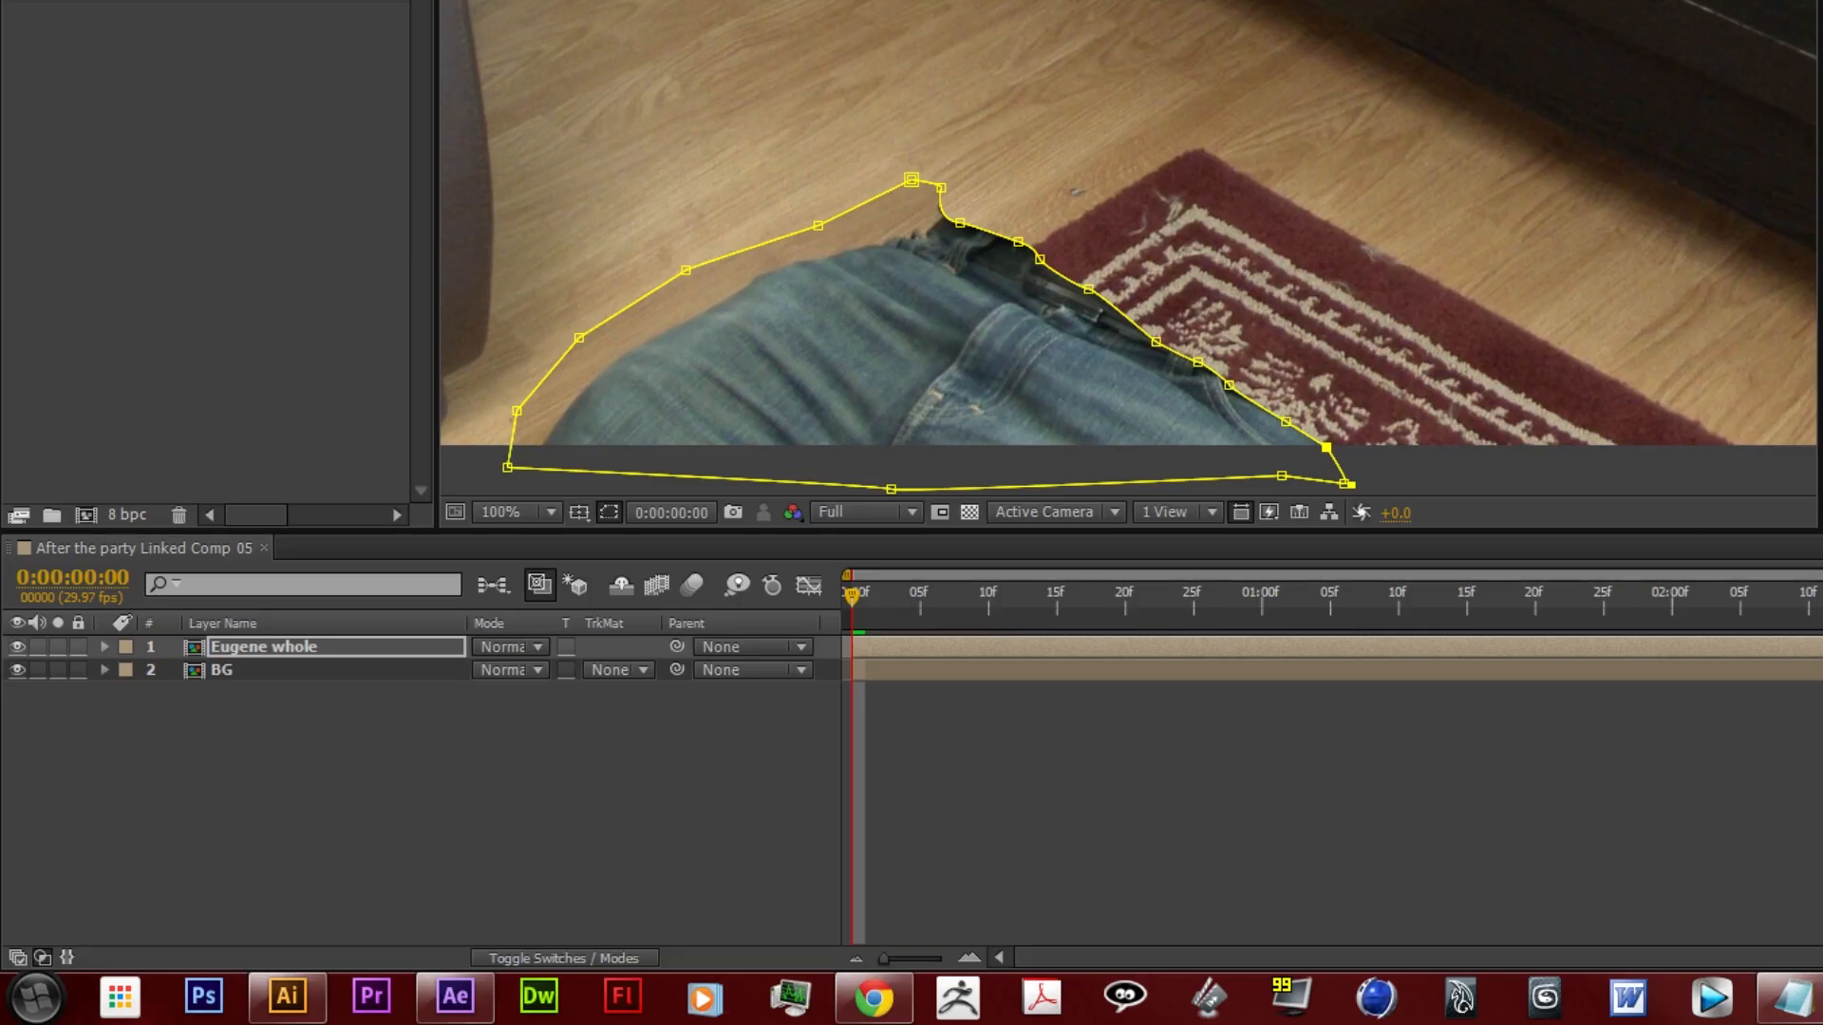
Set the mode of the mask around the jeans to Subtract, deselect it, and view the whole man at 50% zoom
{"action": "left_click", "coordinate": [105, 644]}
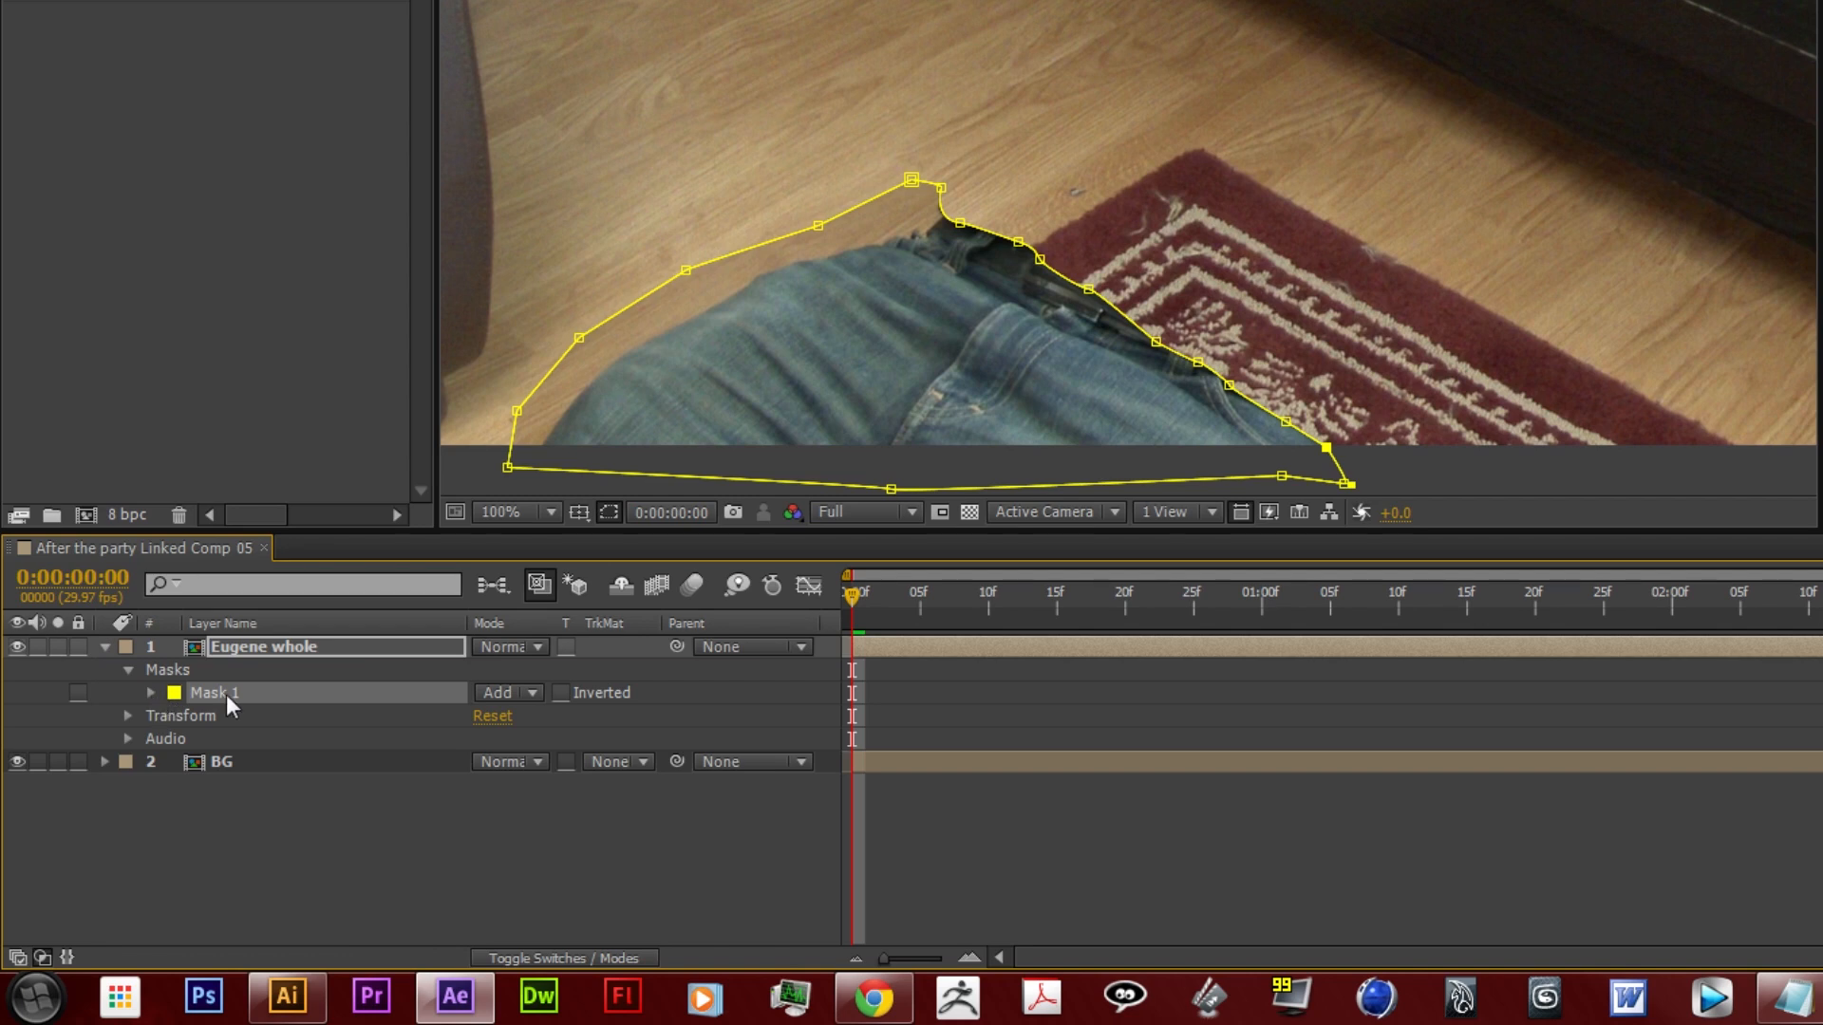
{"action": "left_click", "coordinate": [510, 693]}
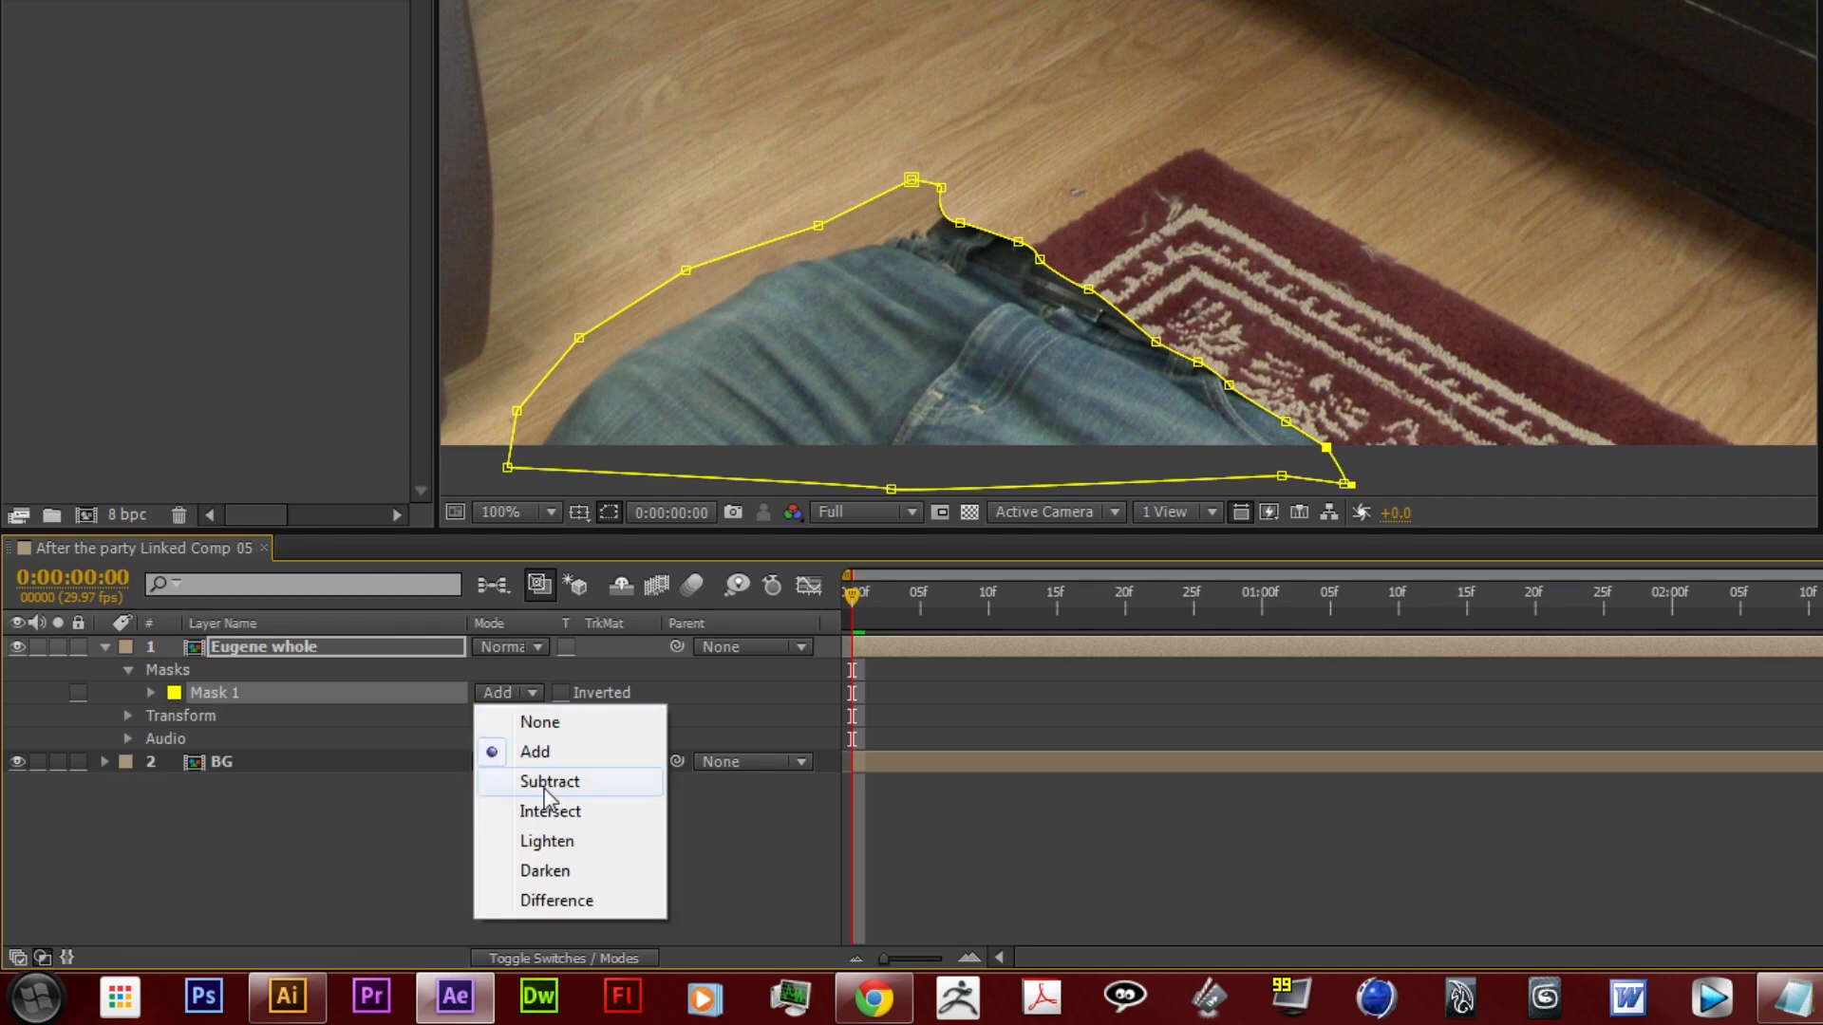
{"action": "left_click", "coordinate": [544, 786]}
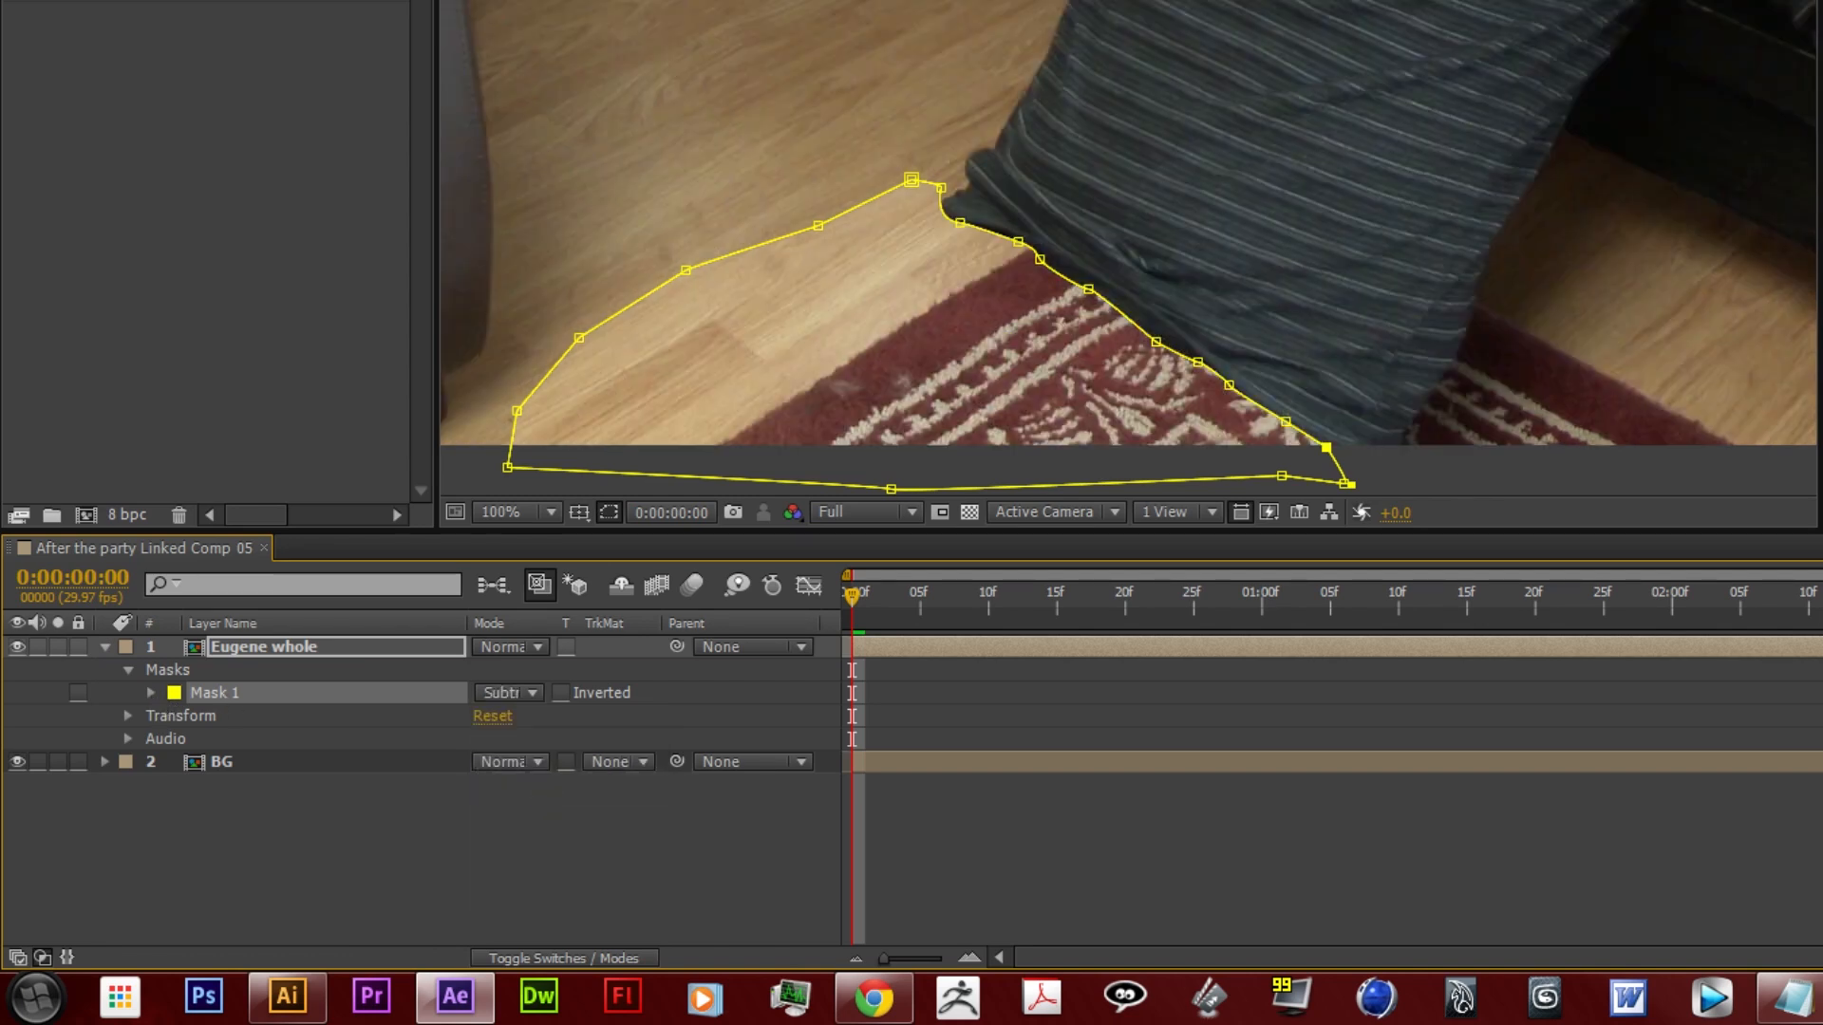
{"action": "left_click", "coordinate": [1431, 464]}
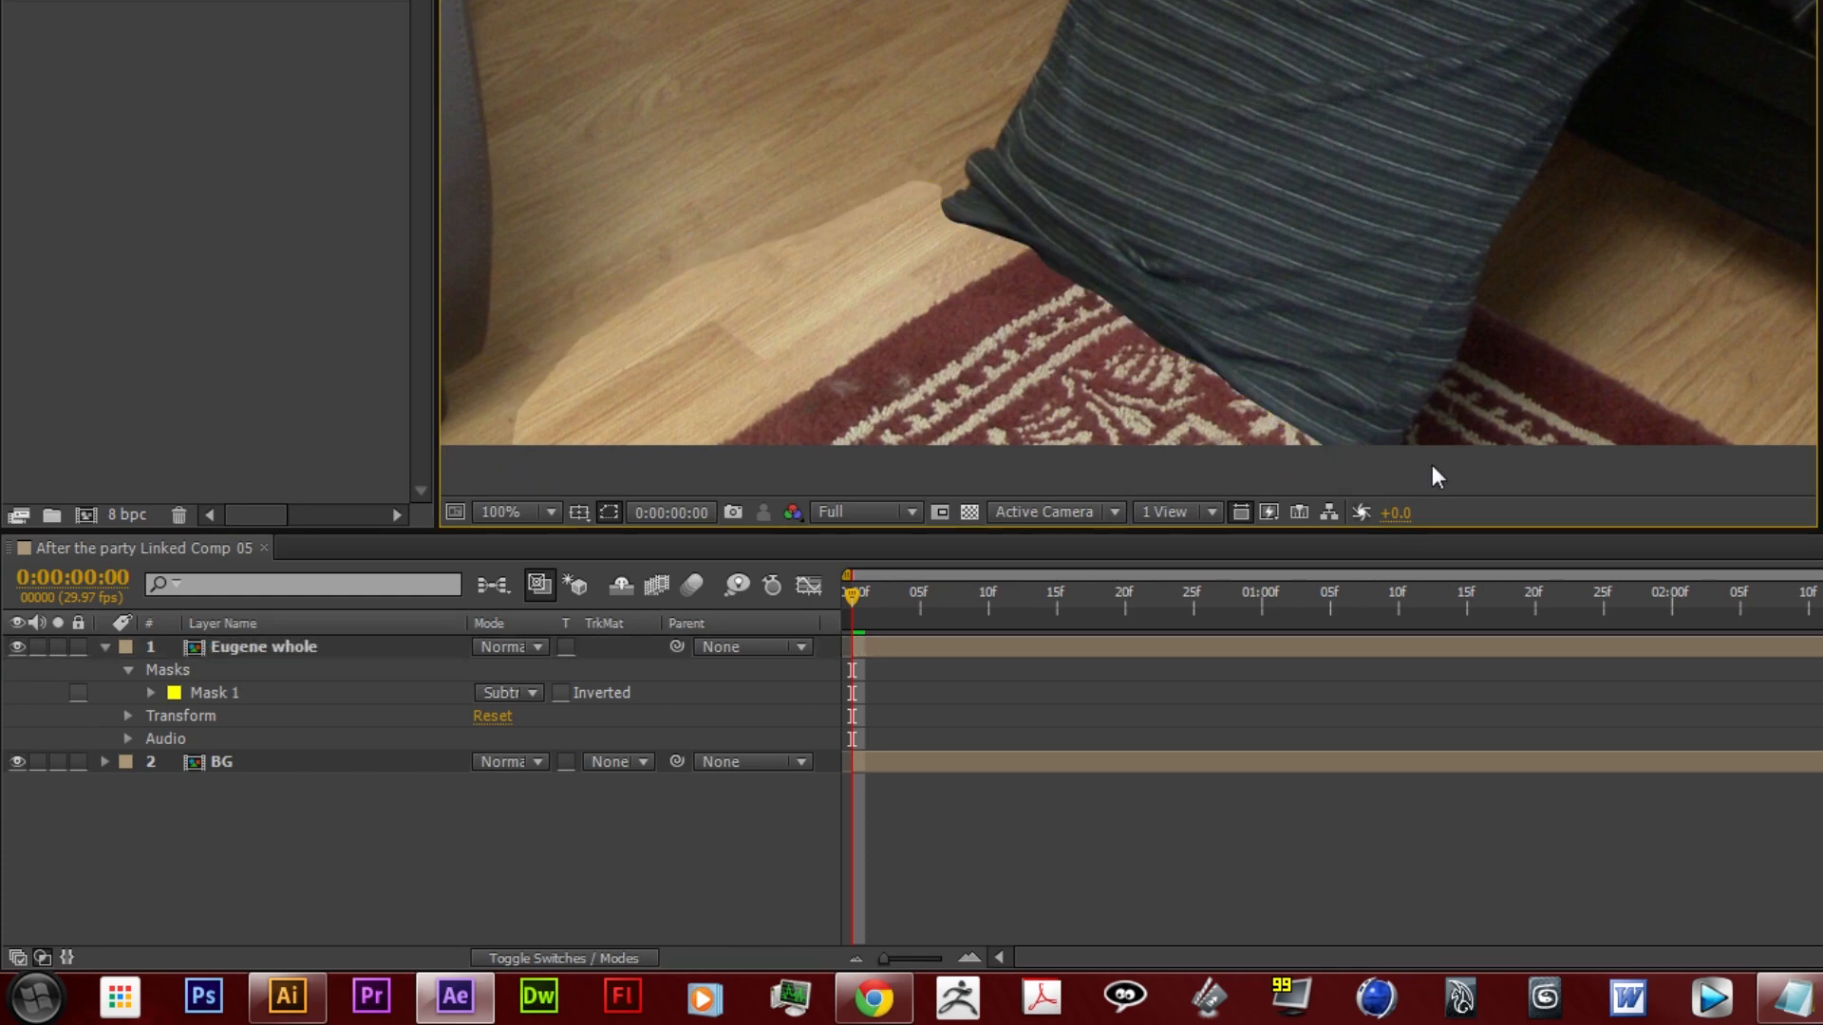
{"action": "key", "text": "comma"}
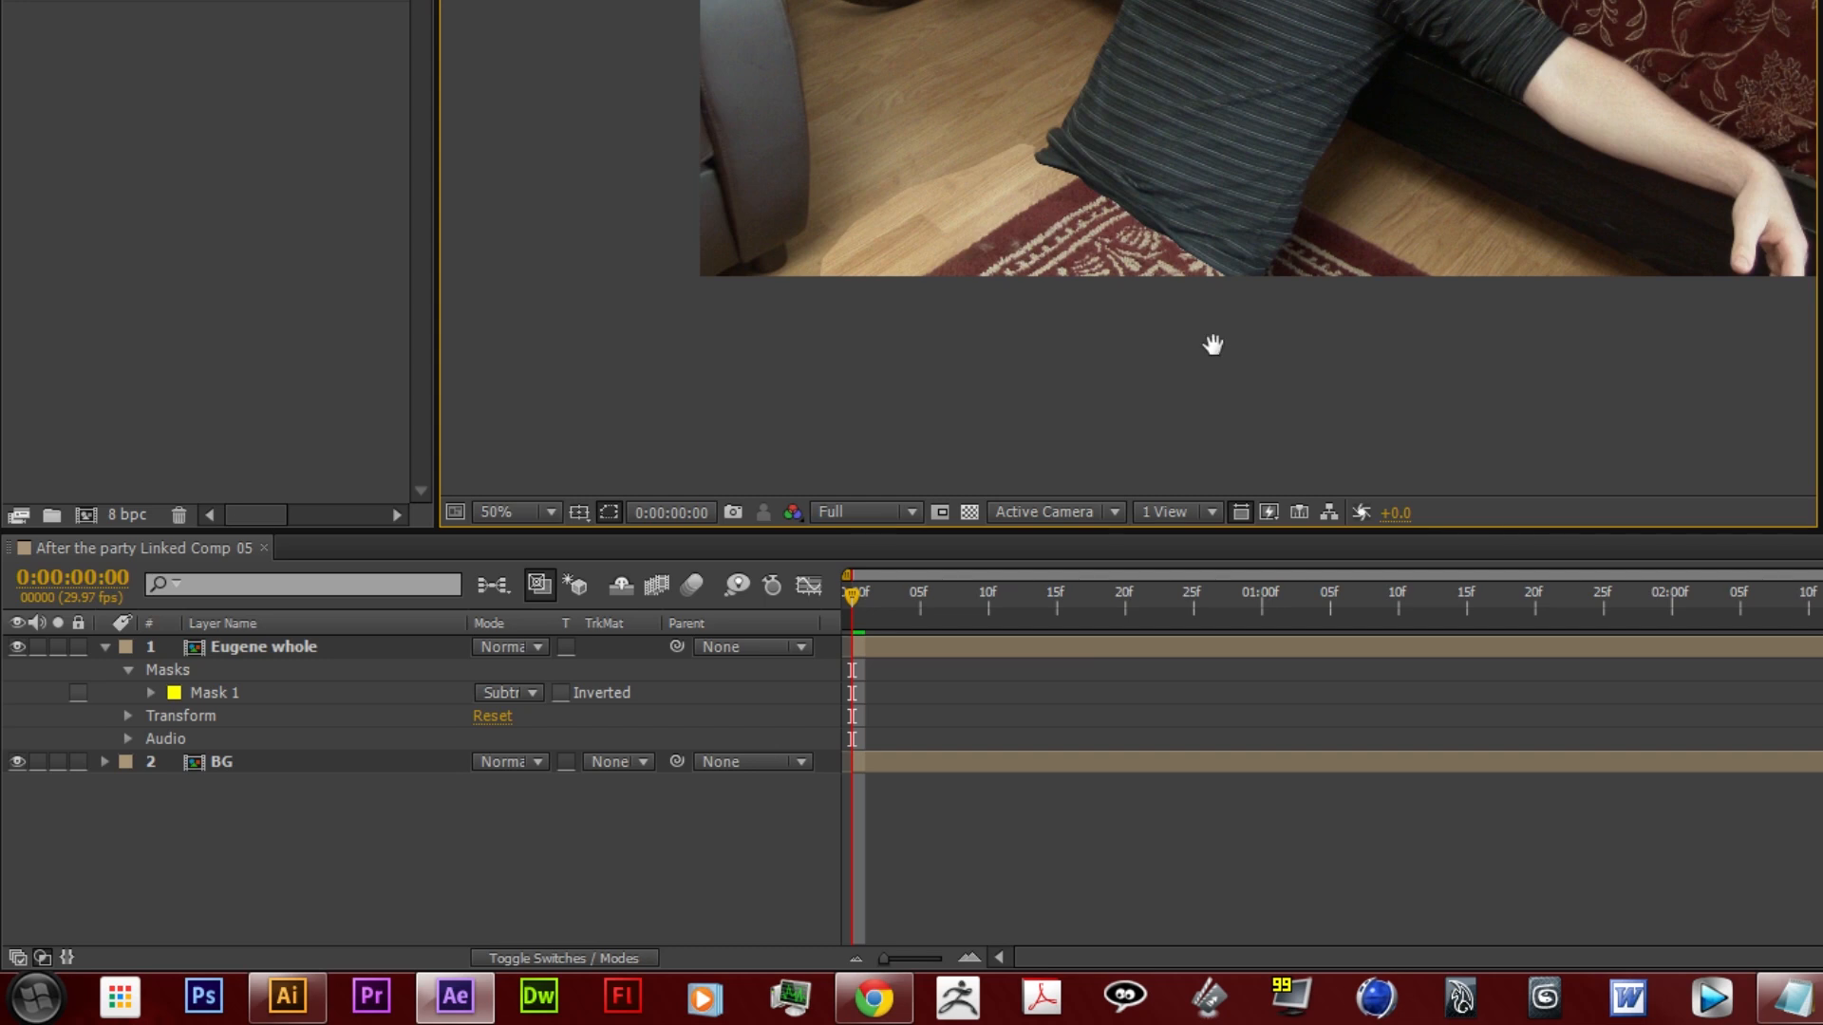
{"action": "left_click_drag", "start_coordinate": [1215, 345], "coordinate": [1217, 545]}
{"action": "left_click_drag", "start_coordinate": [1217, 458], "coordinate": [1229, 399]}
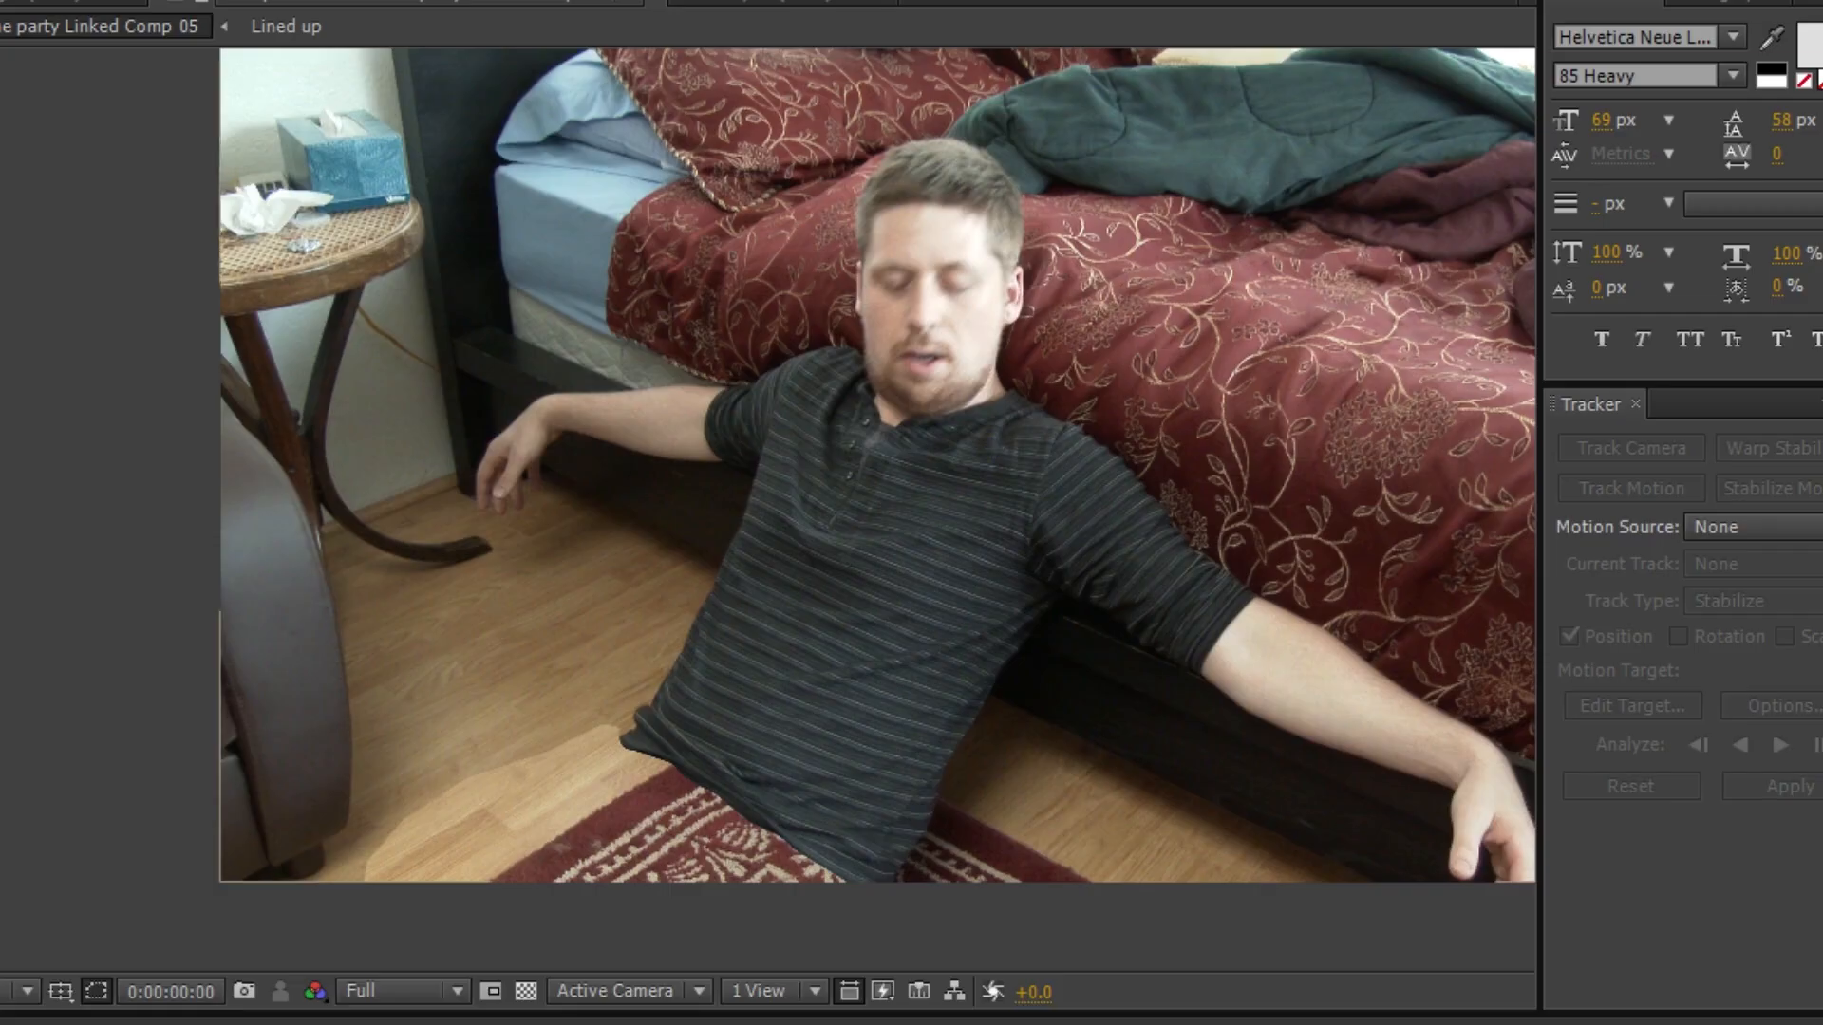
Draw a second closed mask on the top layer around the leather armchair and set it to Subtract
{"action": "left_click", "coordinate": [264, 647]}
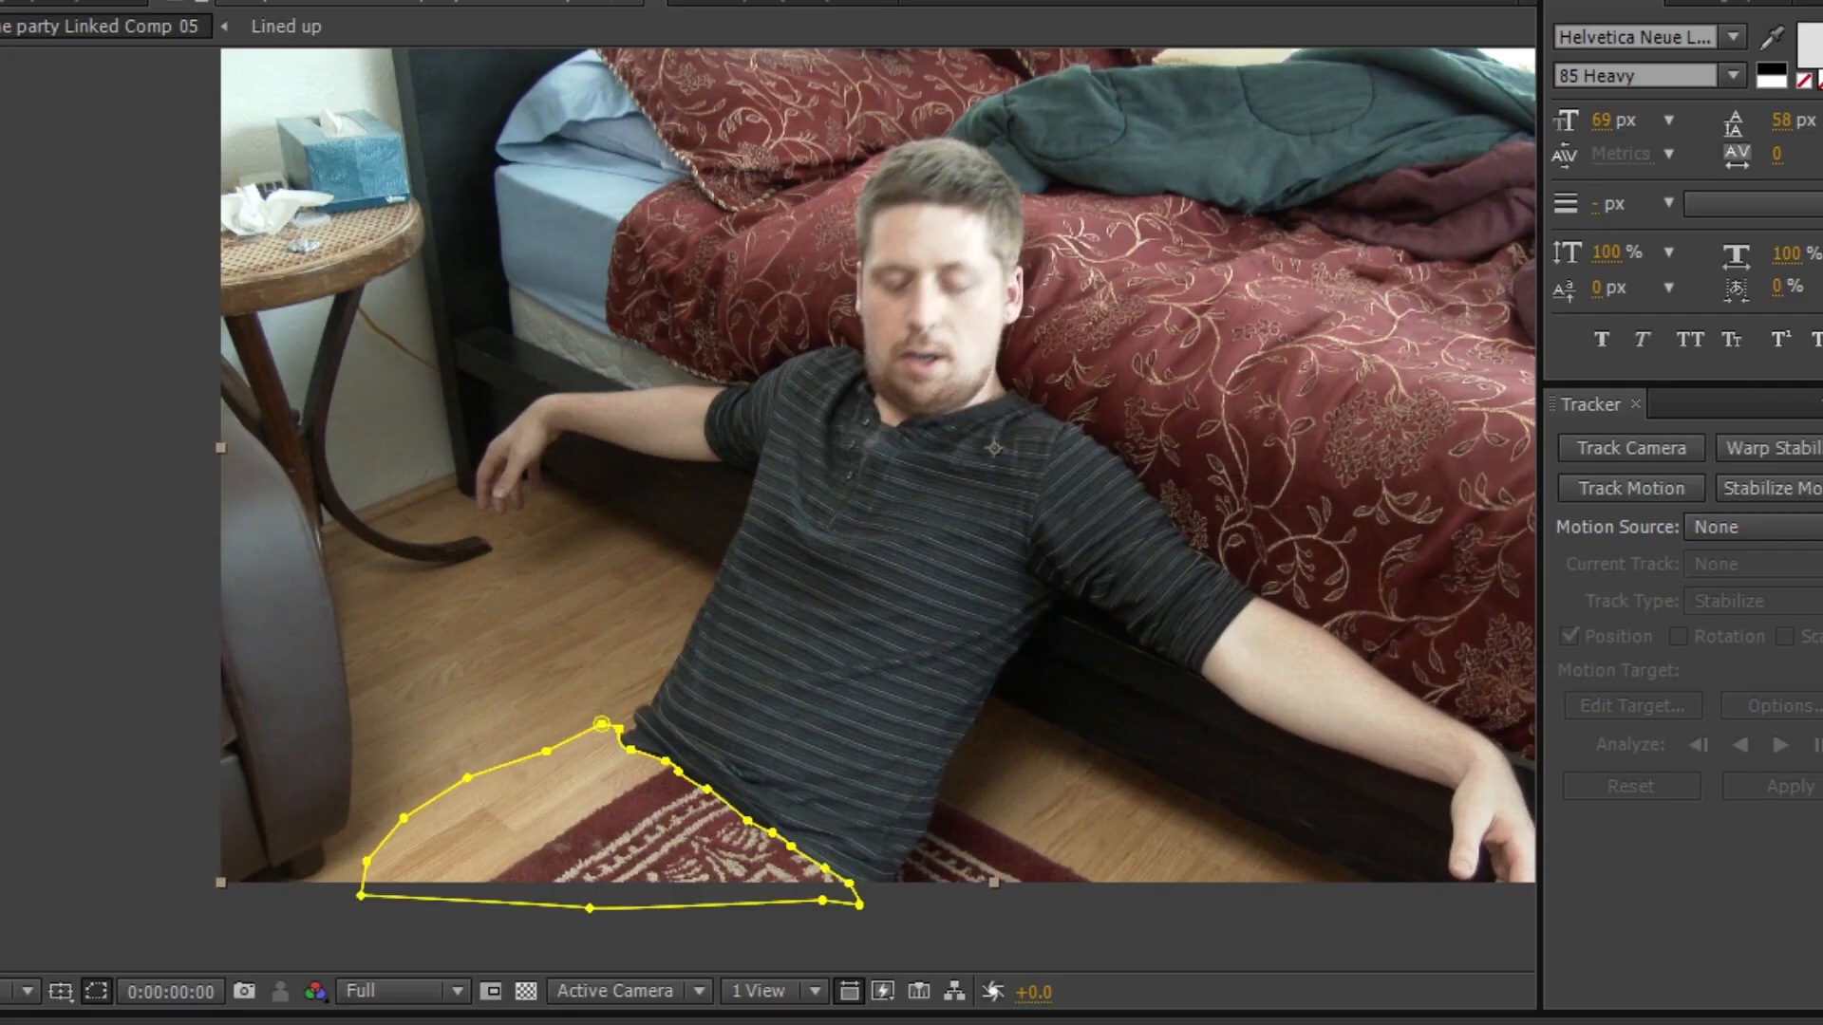
{"action": "left_click_drag", "start_coordinate": [356, 929], "coordinate": [95, 638]}
{"action": "left_click", "coordinate": [93, 769]}
{"action": "left_click", "coordinate": [142, 881]}
{"action": "left_click", "coordinate": [228, 912]}
{"action": "left_click", "coordinate": [316, 930]}
{"action": "left_click", "coordinate": [357, 931]}
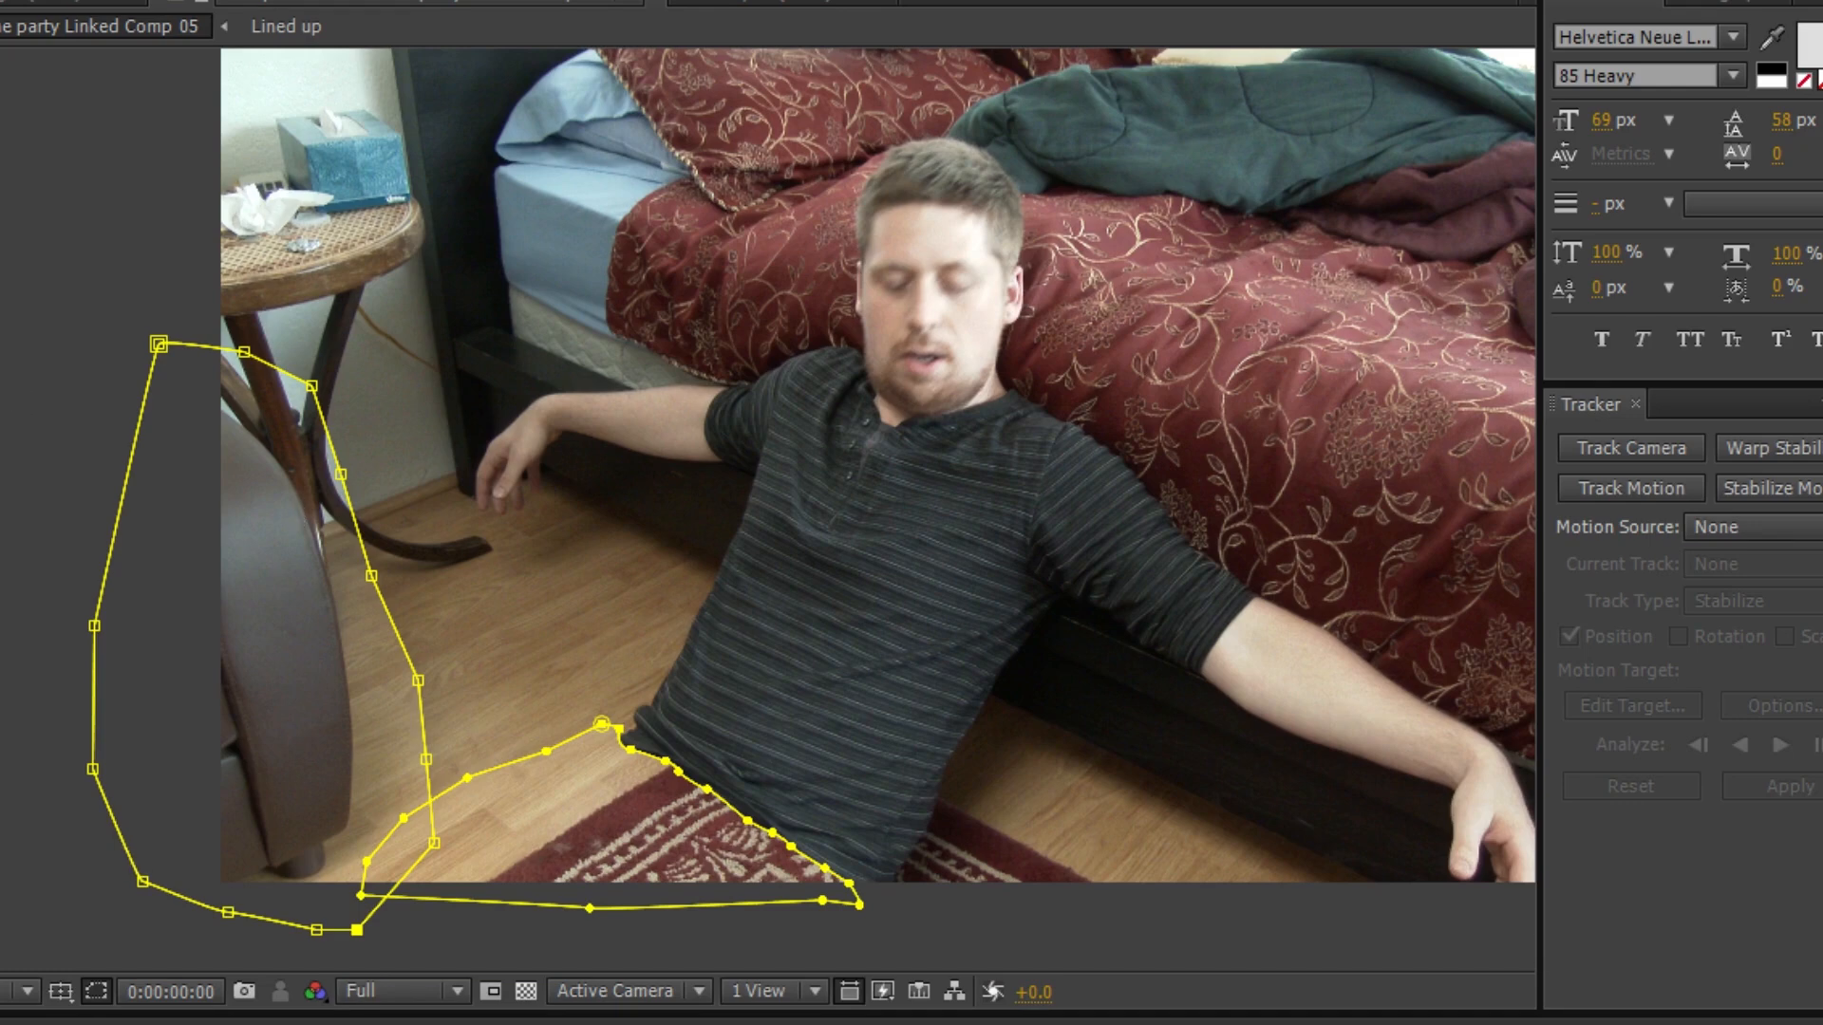
{"action": "left_click", "coordinate": [14, 331]}
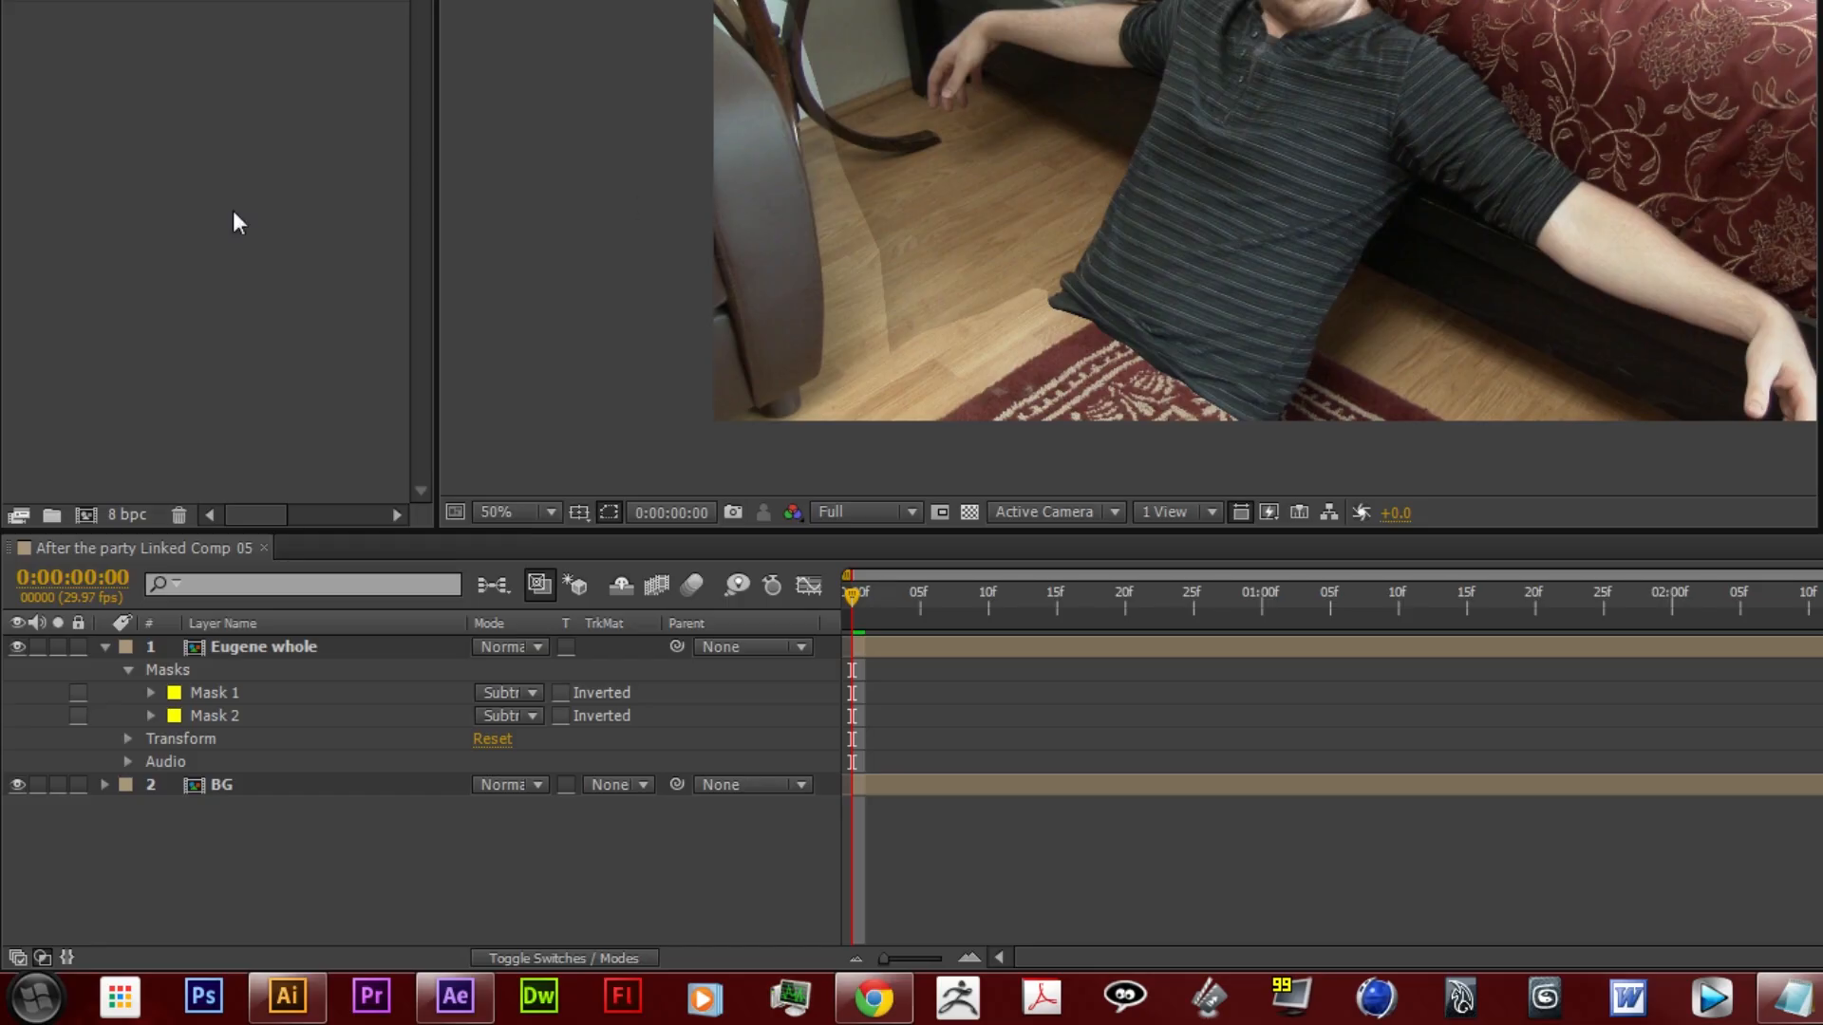
Set Mask 2's feather to 81 pixels to soften the edge around the armchair
{"action": "left_click", "coordinate": [151, 716]}
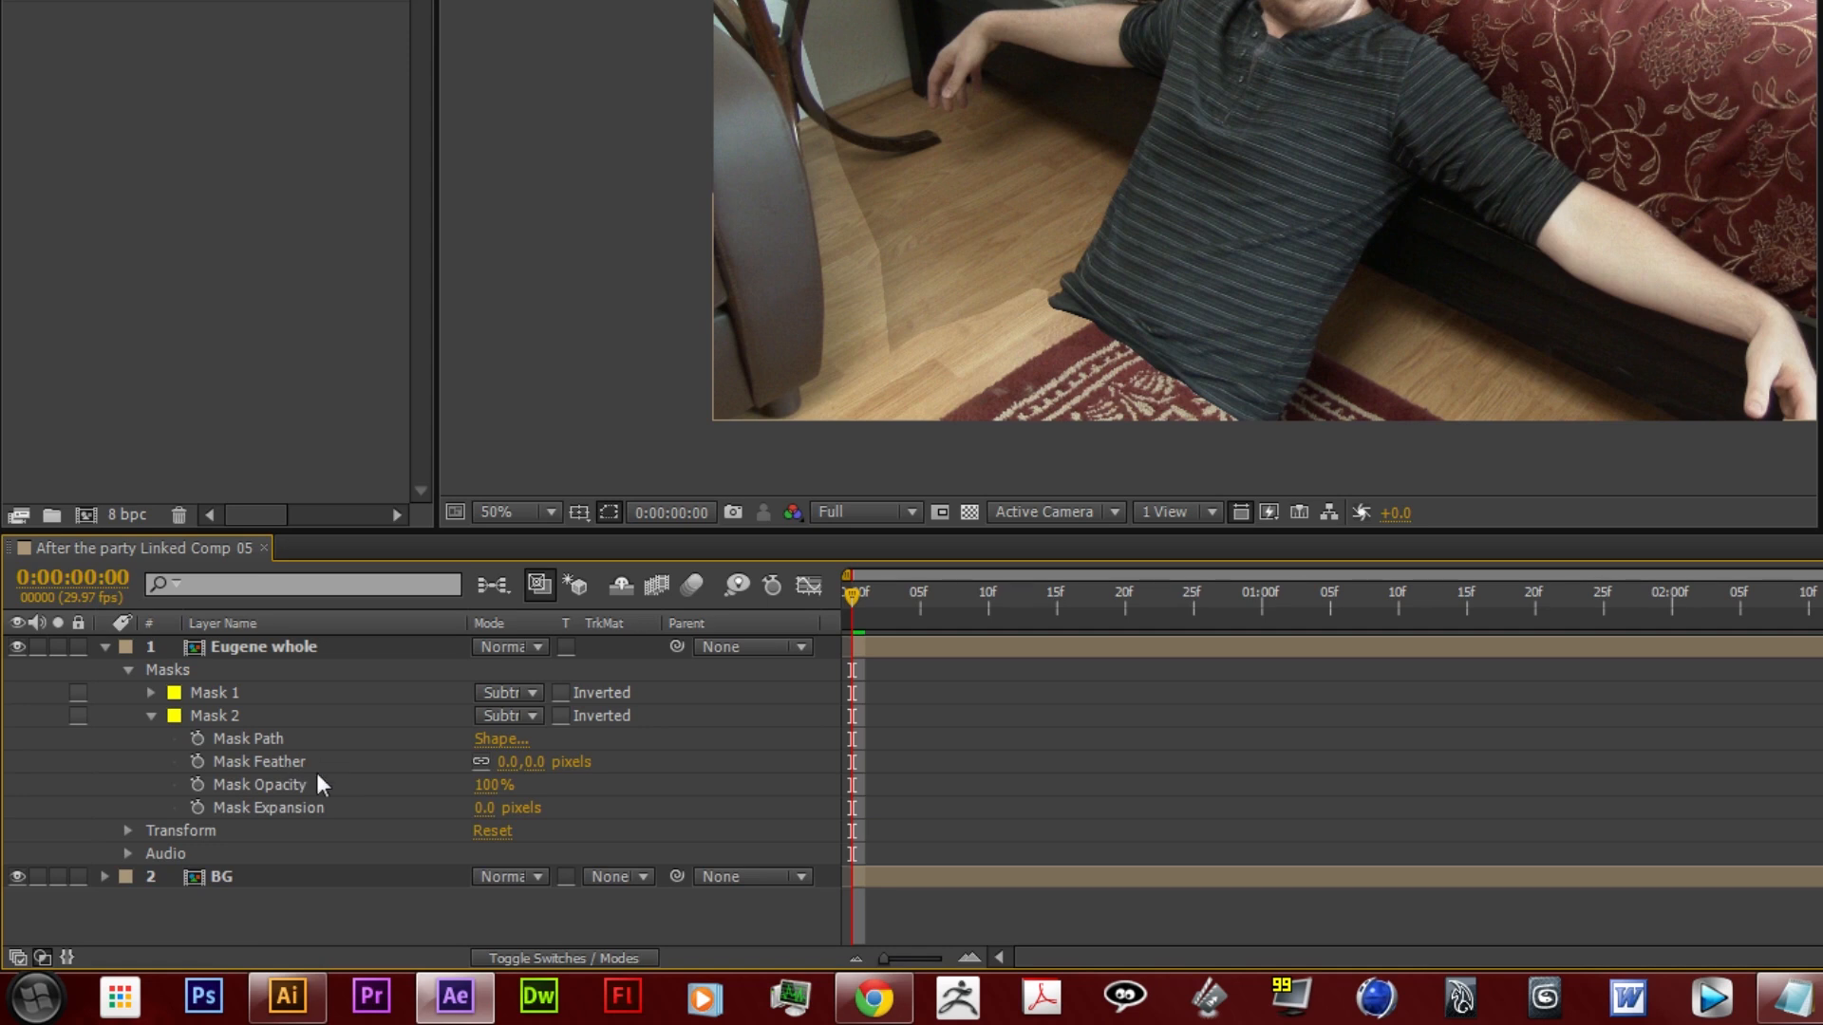
{"action": "left_click_drag", "start_coordinate": [521, 759], "coordinate": [604, 755]}
{"action": "left_click", "coordinate": [509, 442]}
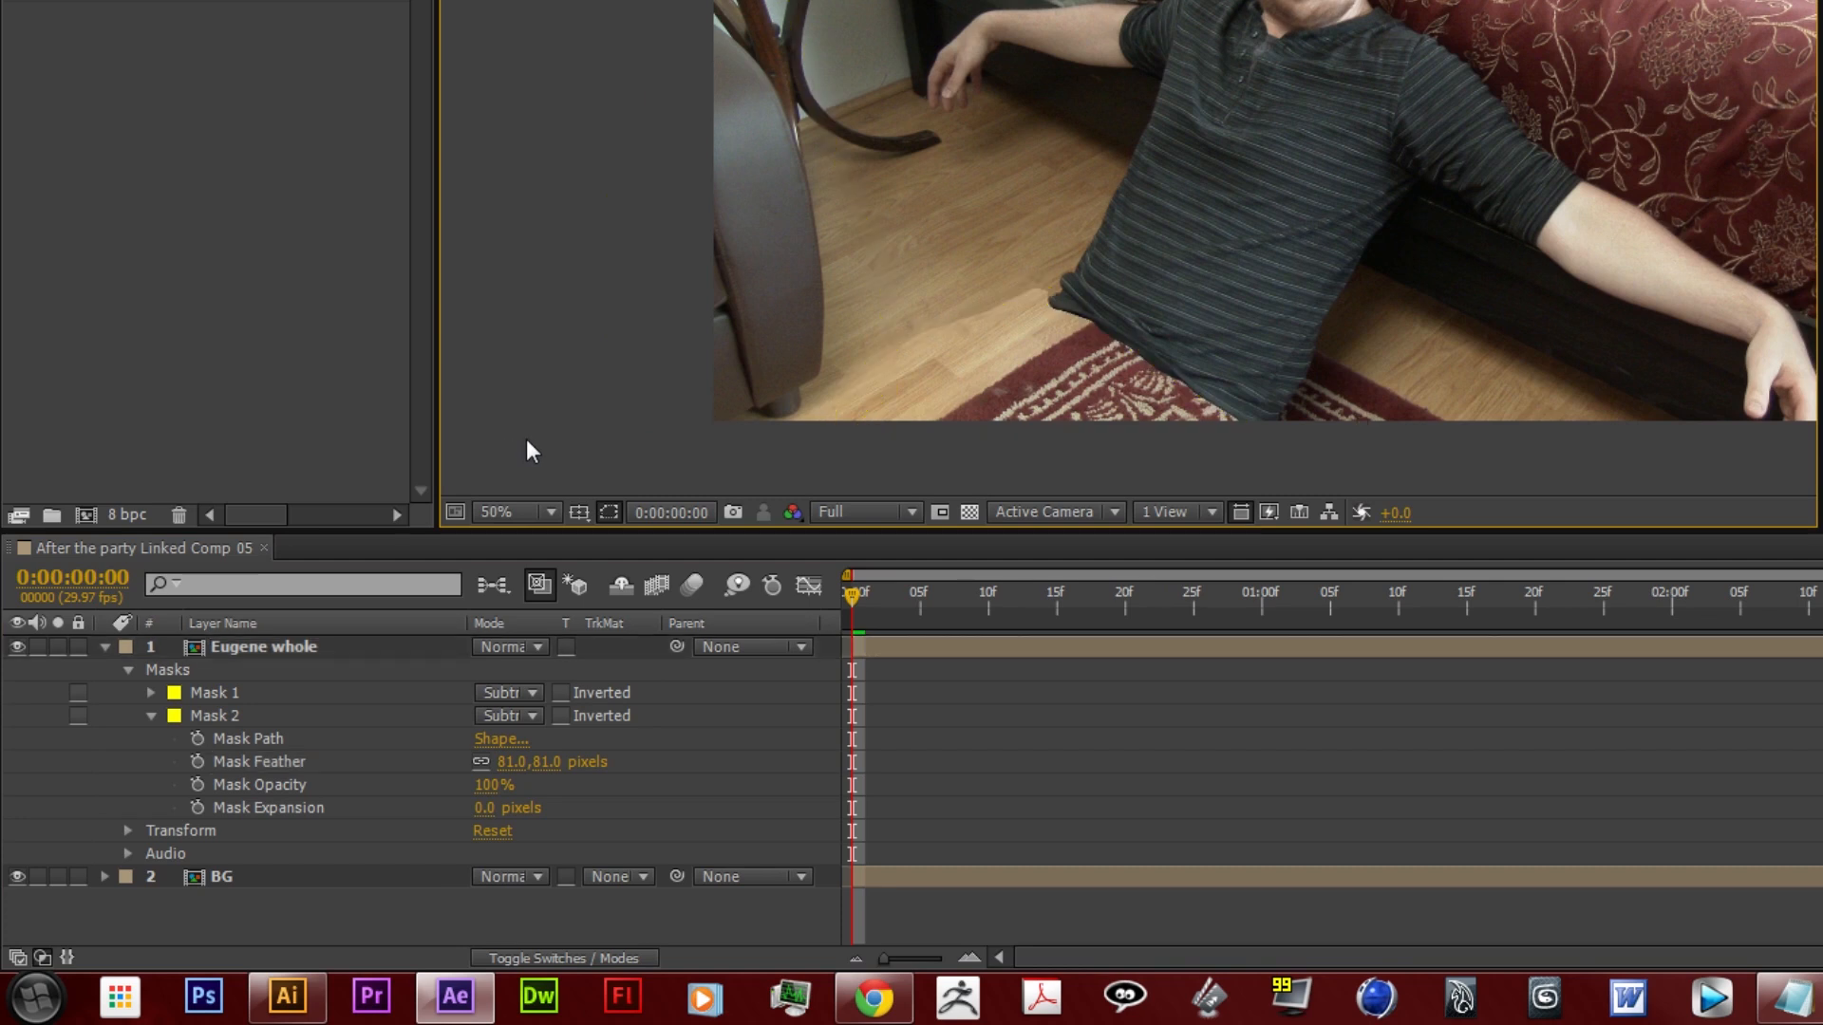
Set Mask 1's feather to 2 pixels and deselect it to view the softened cut at the shirt hem
{"action": "left_click", "coordinate": [219, 692]}
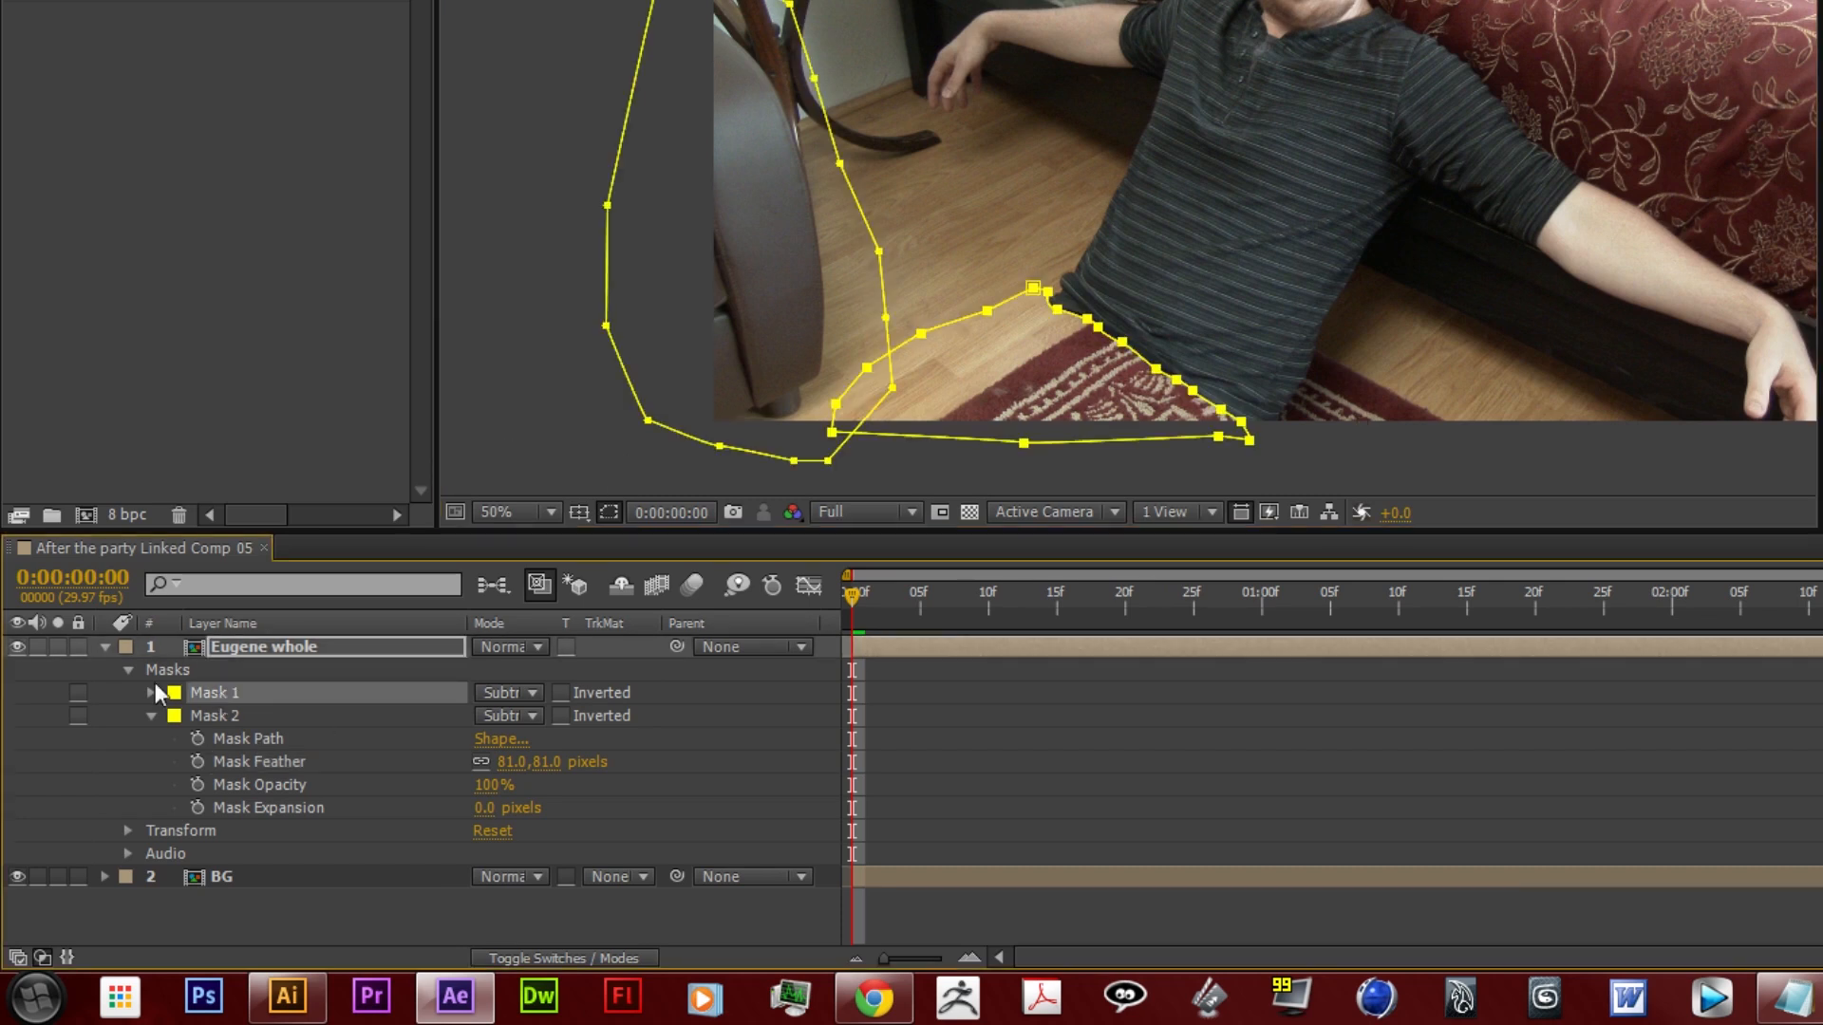
{"action": "left_click", "coordinate": [150, 692]}
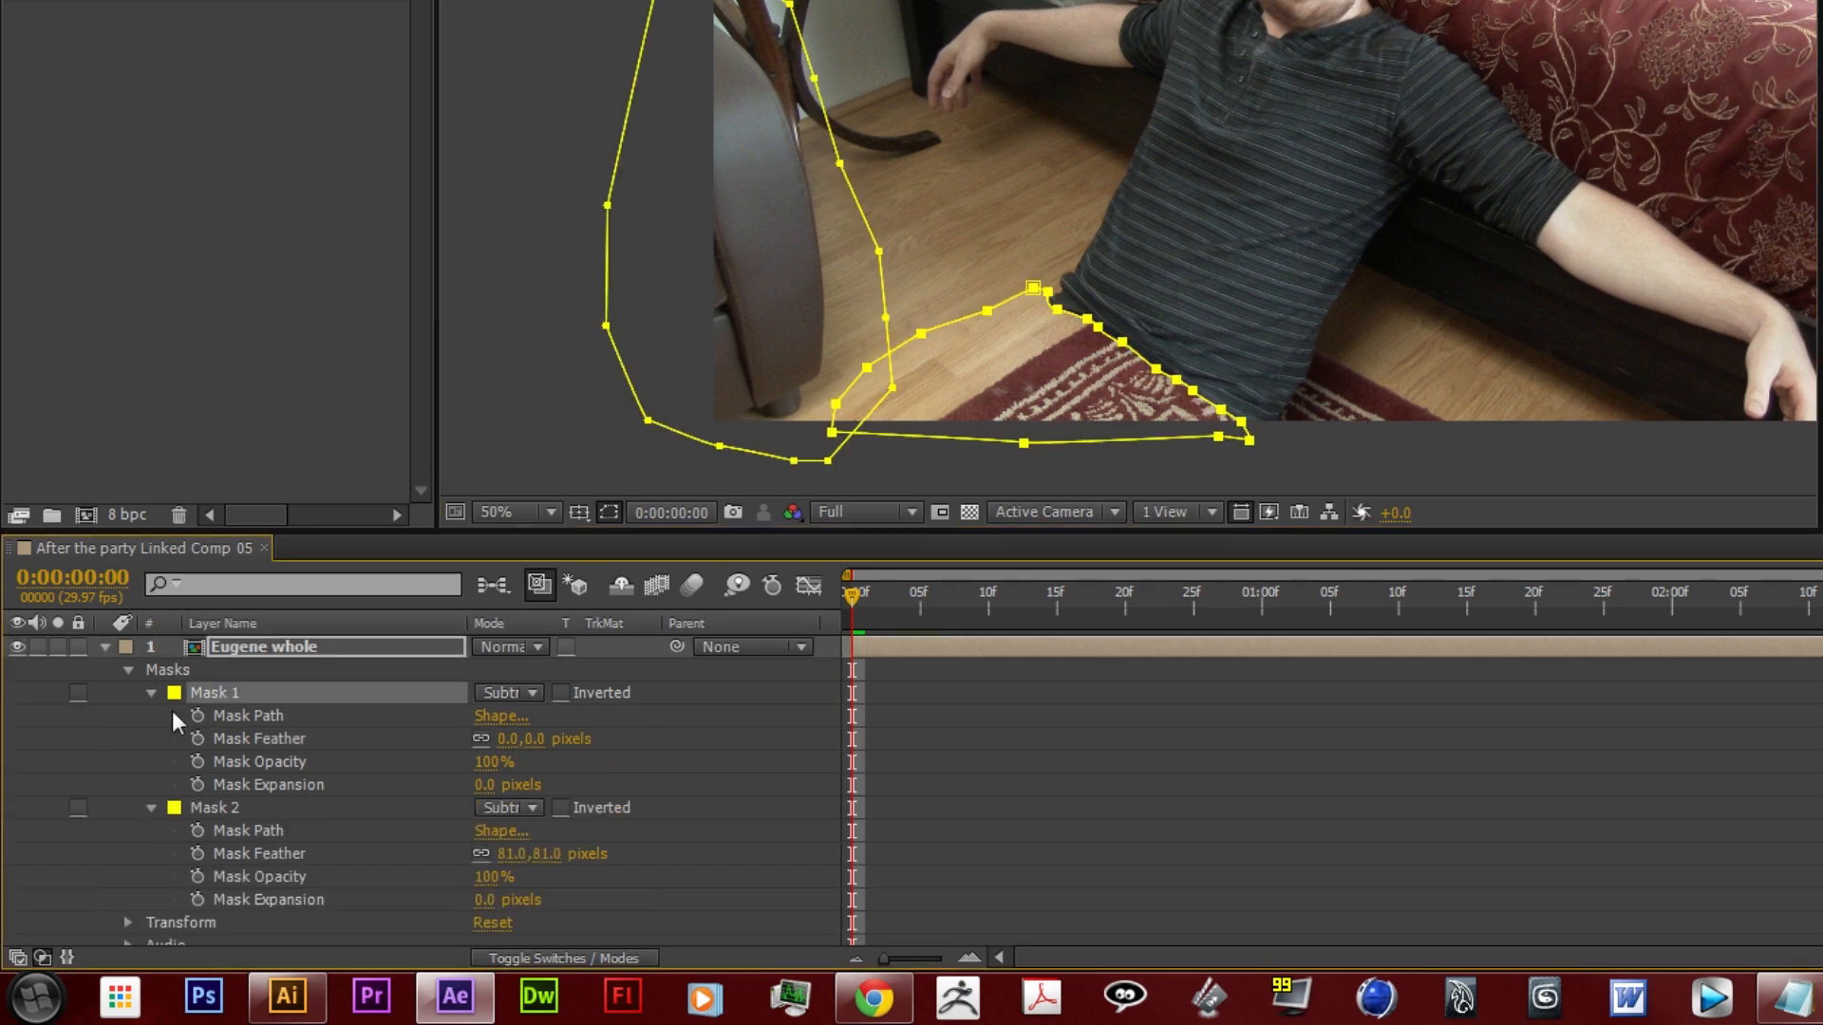
{"action": "left_click_drag", "start_coordinate": [501, 738], "coordinate": [471, 710]}
{"action": "left_click", "coordinate": [503, 740]}
{"action": "type", "text": "2"}
{"action": "key", "text": "Return"}
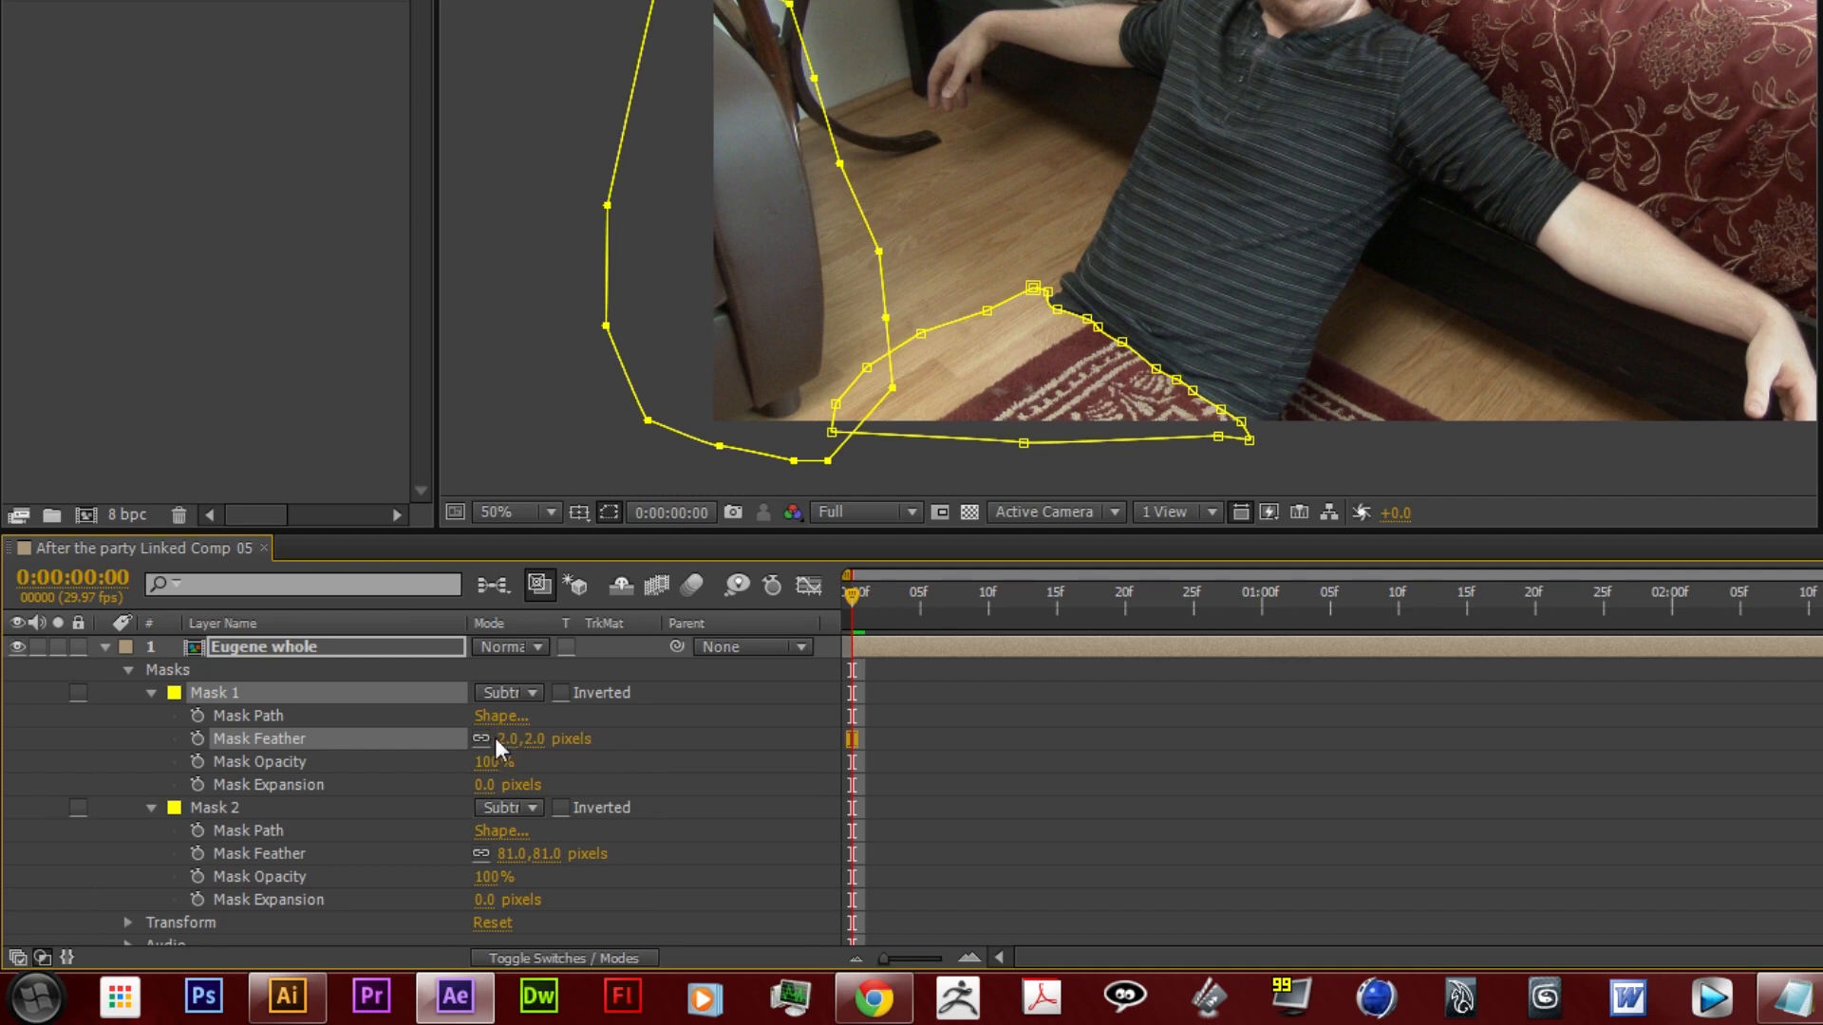
{"action": "left_click", "coordinate": [1290, 482]}
{"action": "left_click", "coordinate": [1290, 482]}
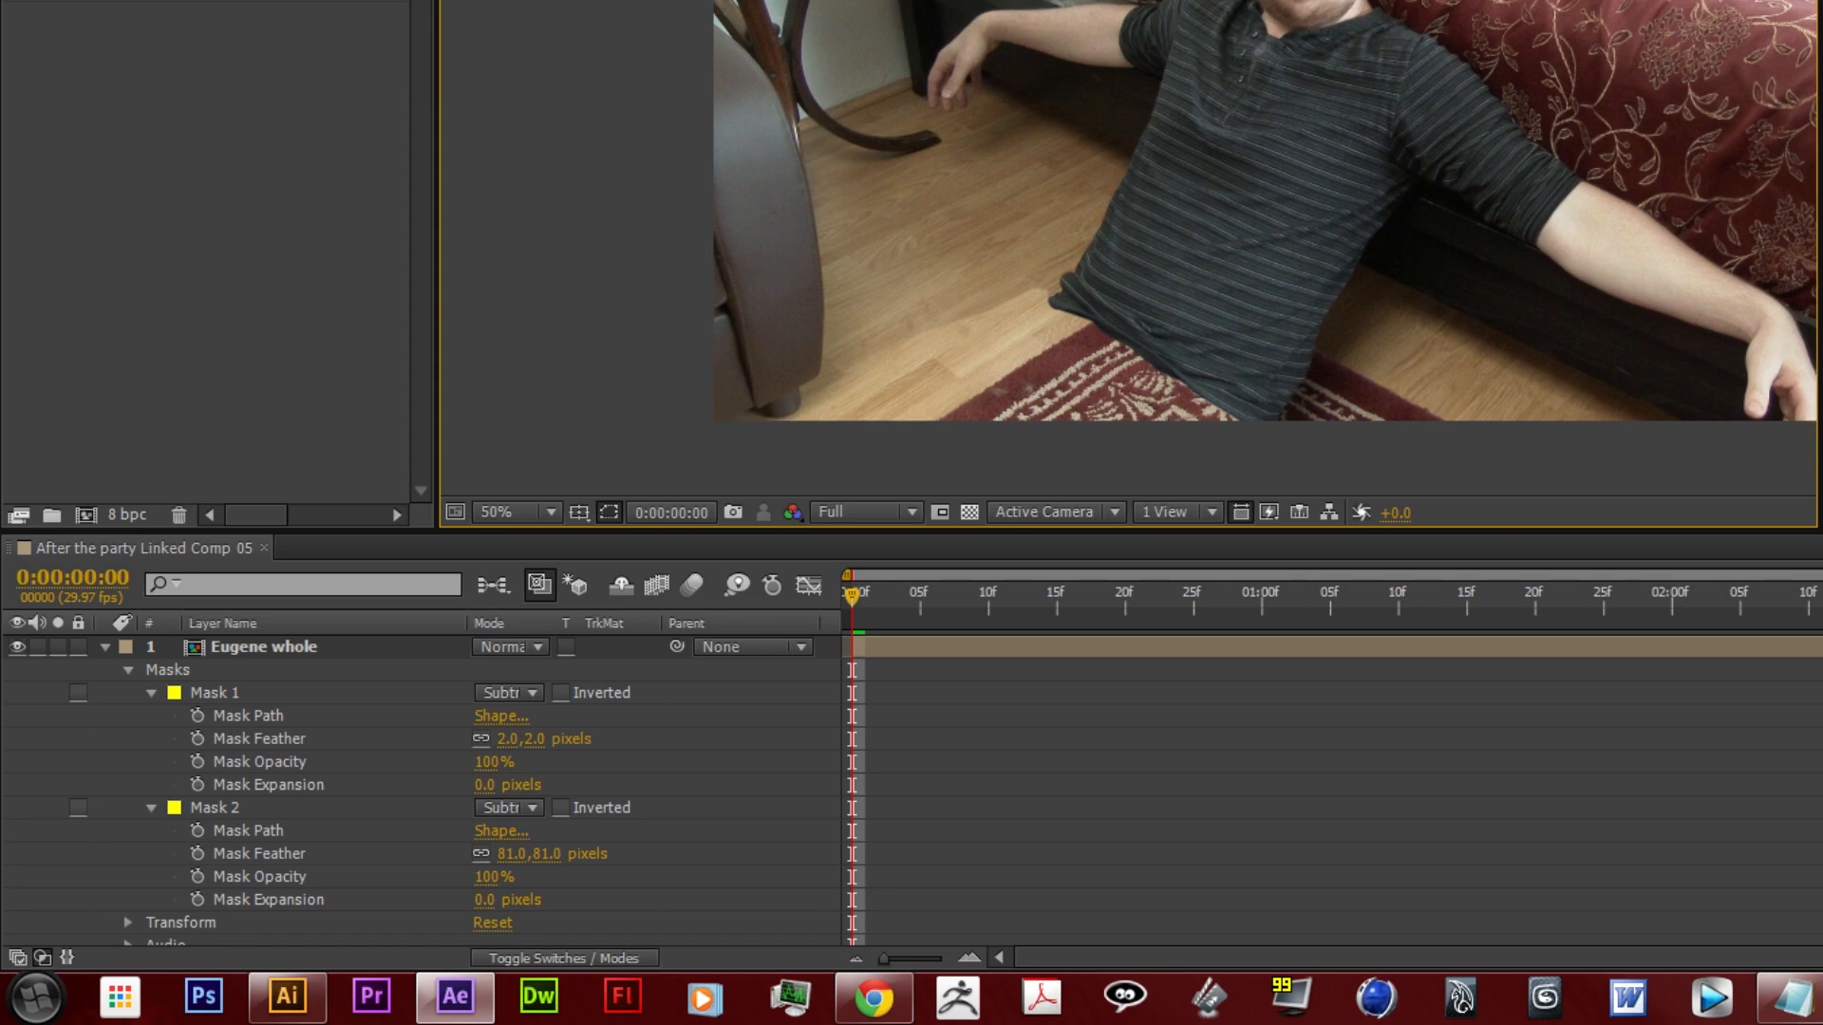
{"action": "left_click", "coordinate": [864, 350]}
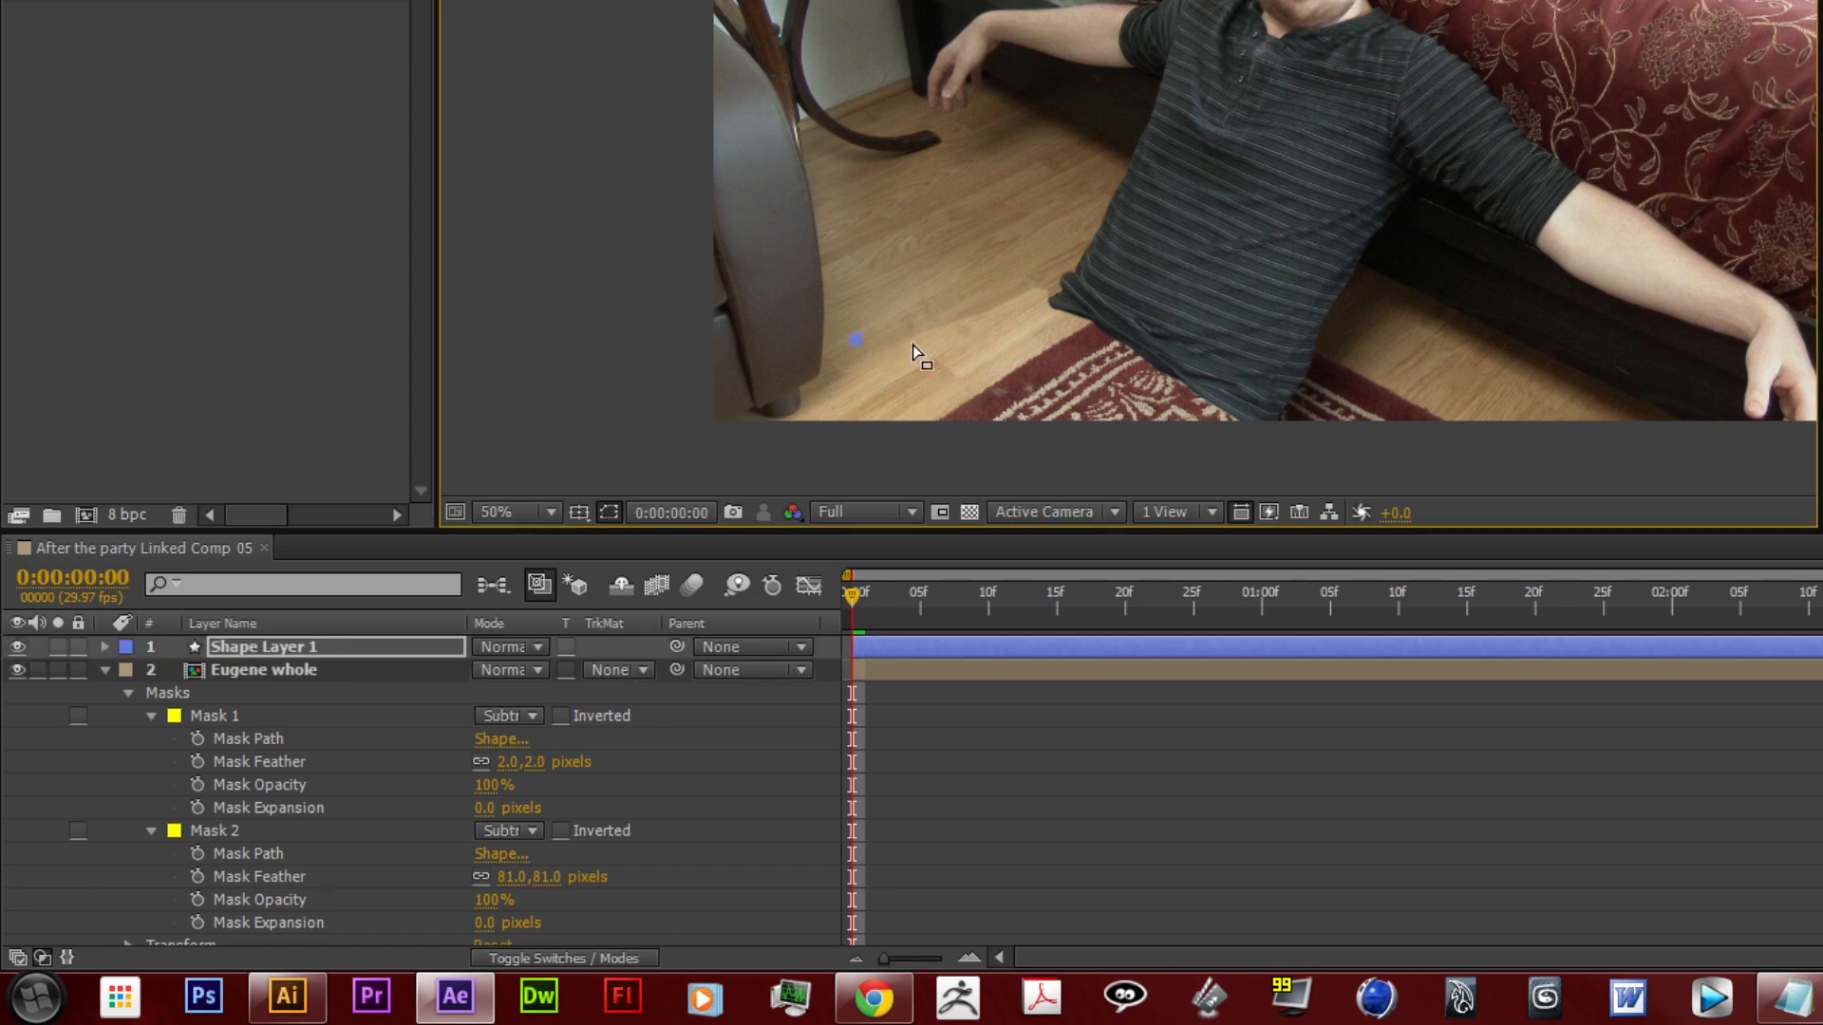
{"action": "key", "text": "ctrl+z"}
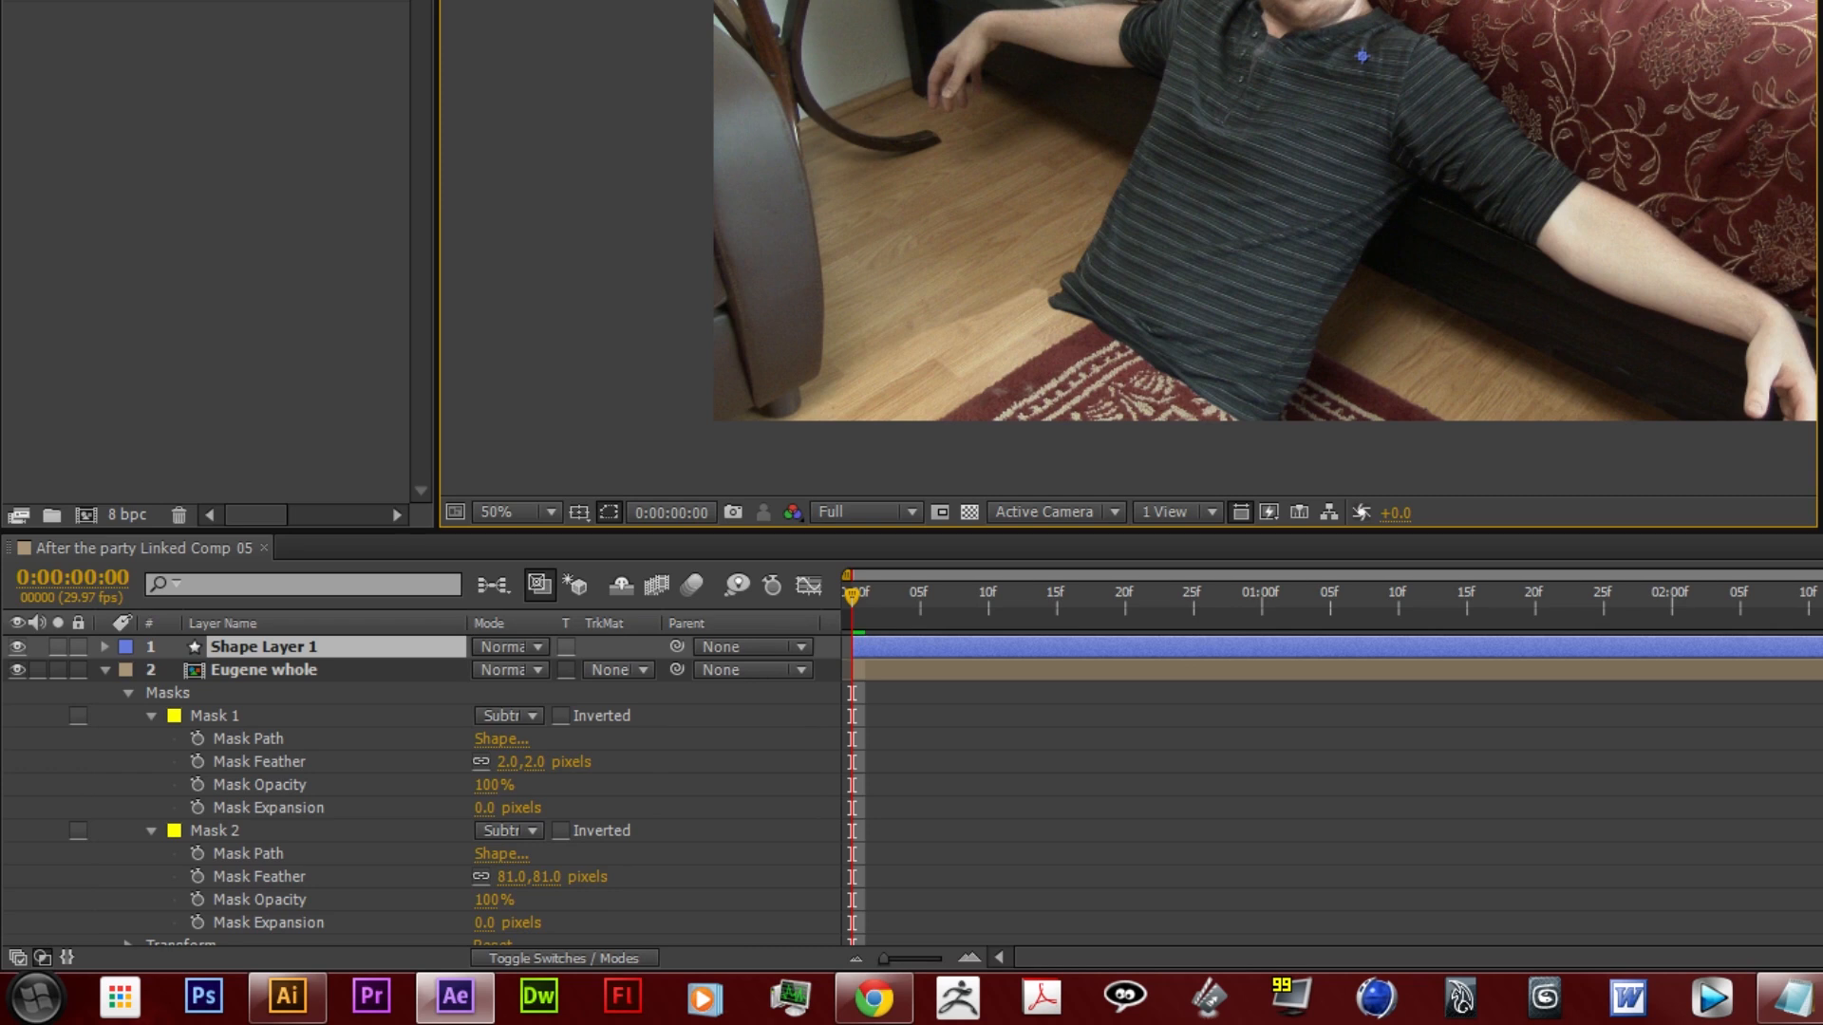
{"action": "left_click", "coordinate": [322, 640]}
{"action": "key", "text": "Delete"}
Draw a third closed mask on the man's layer around the floor between the armchair and his shirt hem
{"action": "left_click", "coordinate": [283, 646]}
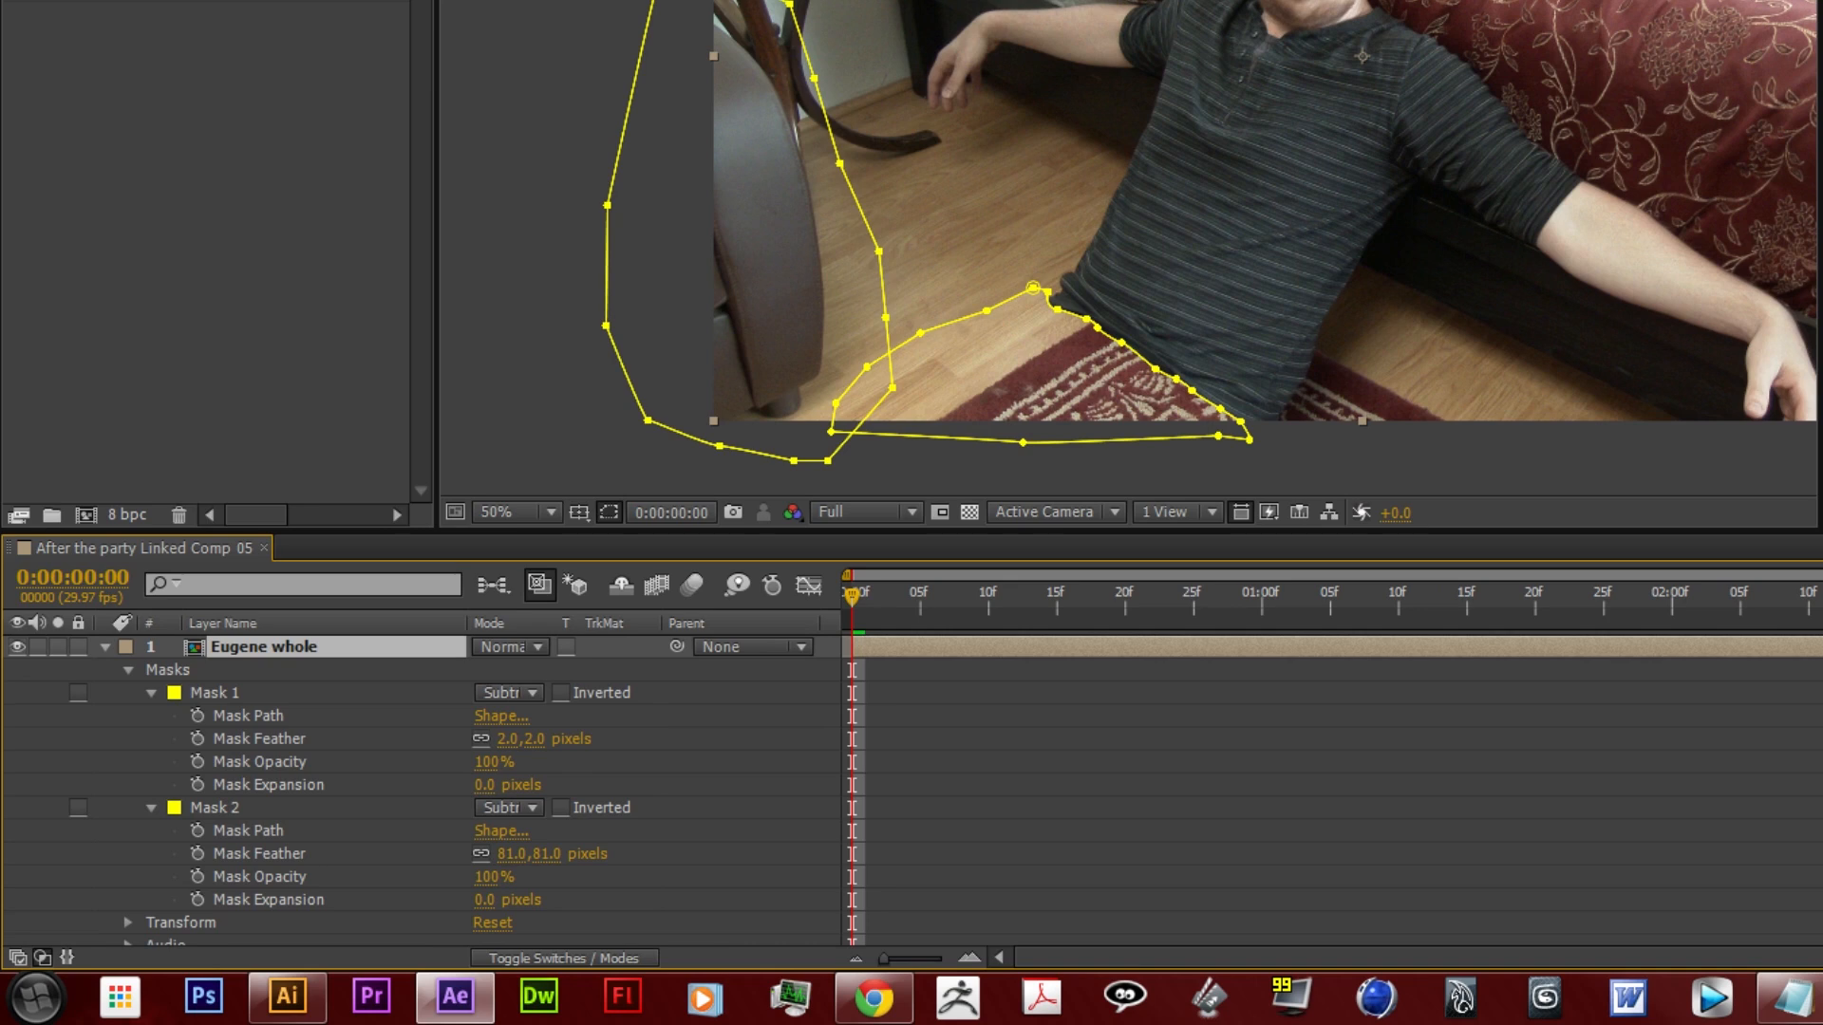
{"action": "left_click", "coordinate": [774, 359]}
{"action": "left_click", "coordinate": [870, 391]}
{"action": "left_click", "coordinate": [934, 350]}
{"action": "left_click", "coordinate": [976, 322]}
{"action": "left_click", "coordinate": [1009, 303]}
{"action": "left_click", "coordinate": [1033, 278]}
{"action": "left_click", "coordinate": [1018, 242]}
{"action": "left_click", "coordinate": [980, 209]}
{"action": "left_click", "coordinate": [914, 198]}
{"action": "left_click", "coordinate": [859, 206]}
{"action": "left_click", "coordinate": [795, 231]}
{"action": "left_click", "coordinate": [754, 327]}
{"action": "left_click", "coordinate": [775, 359]}
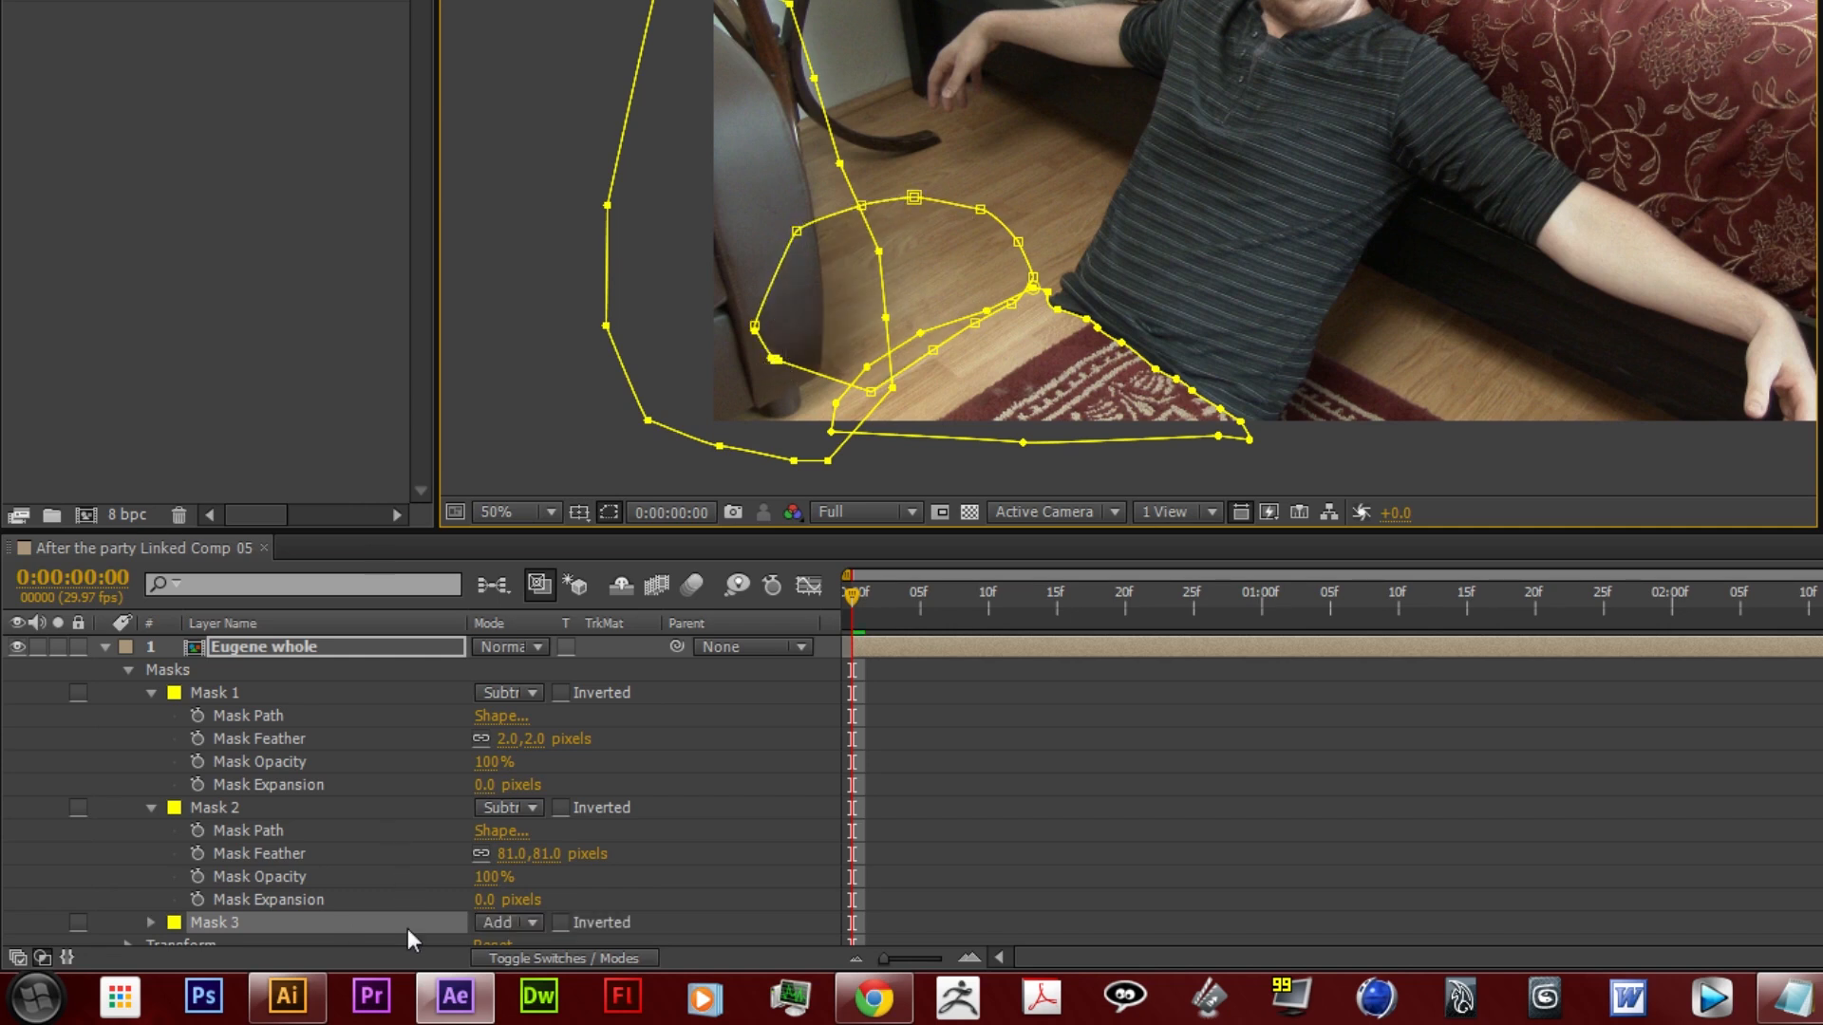
Set Mask 3 to Subtract with a feather of 49 pixels, and deselect it
{"action": "left_click", "coordinate": [501, 922]}
{"action": "left_click", "coordinate": [539, 775]}
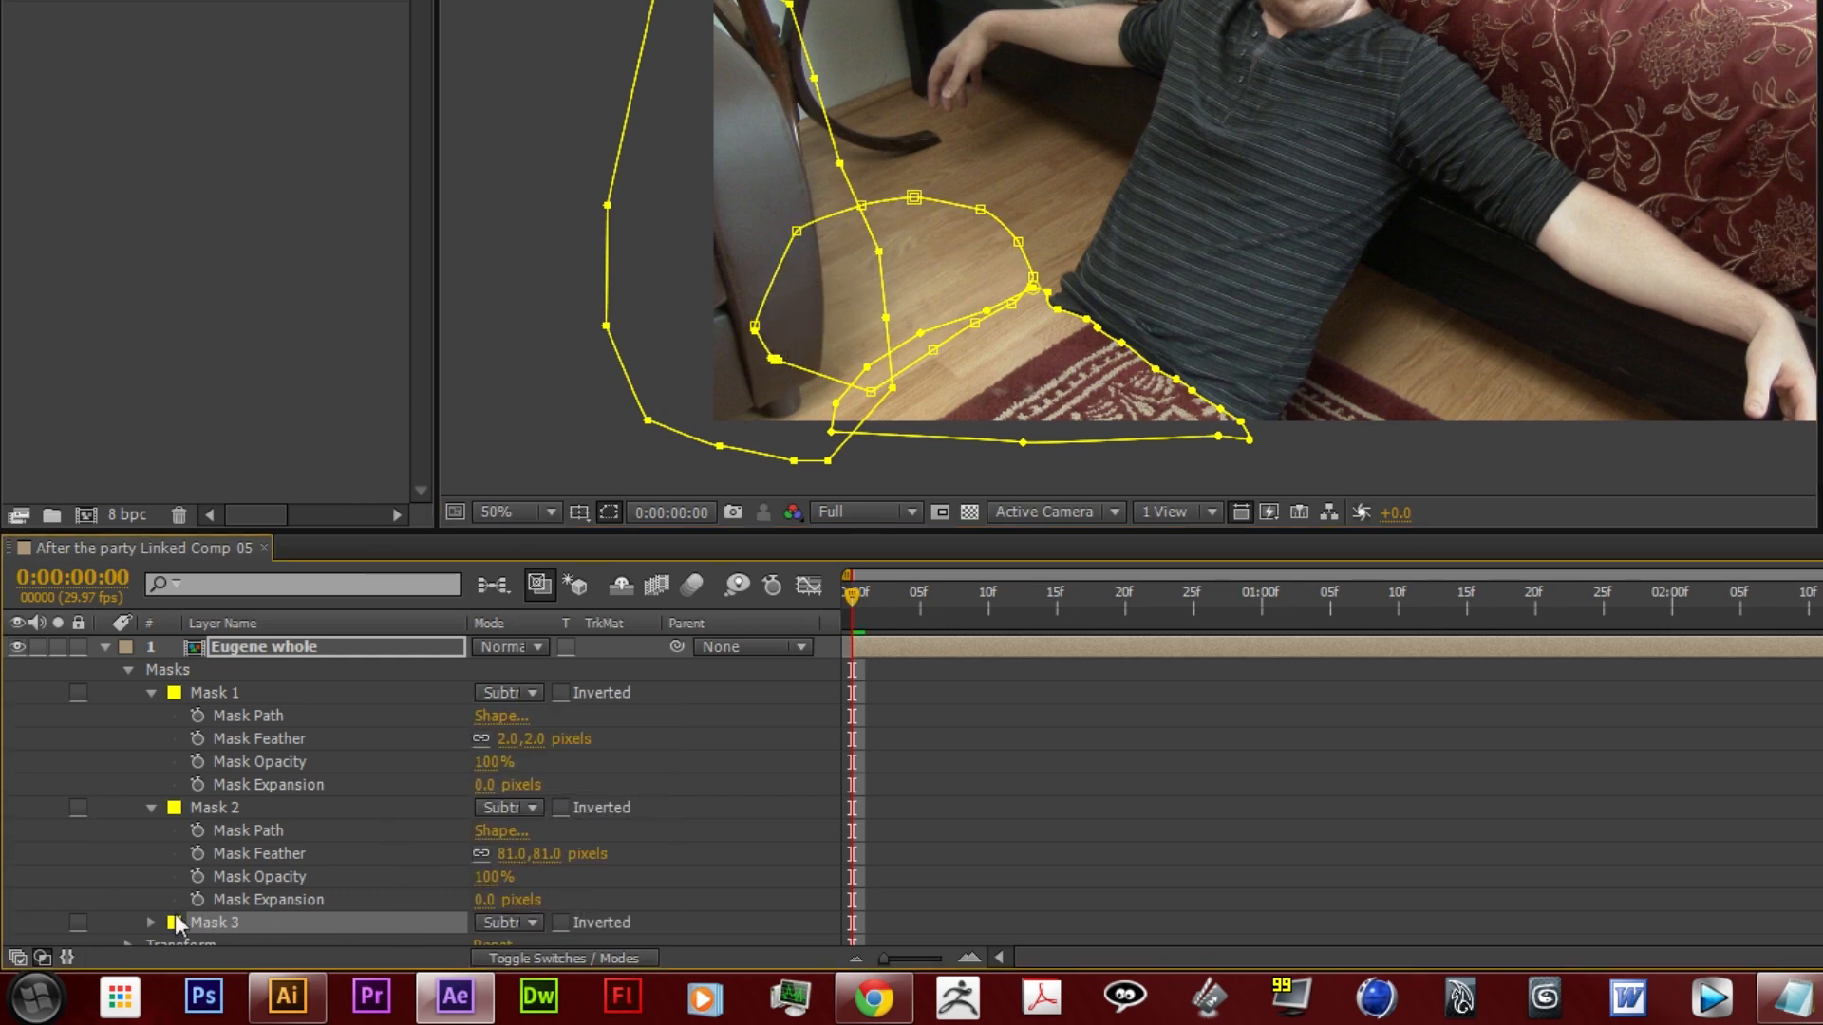
{"action": "left_click", "coordinate": [151, 922]}
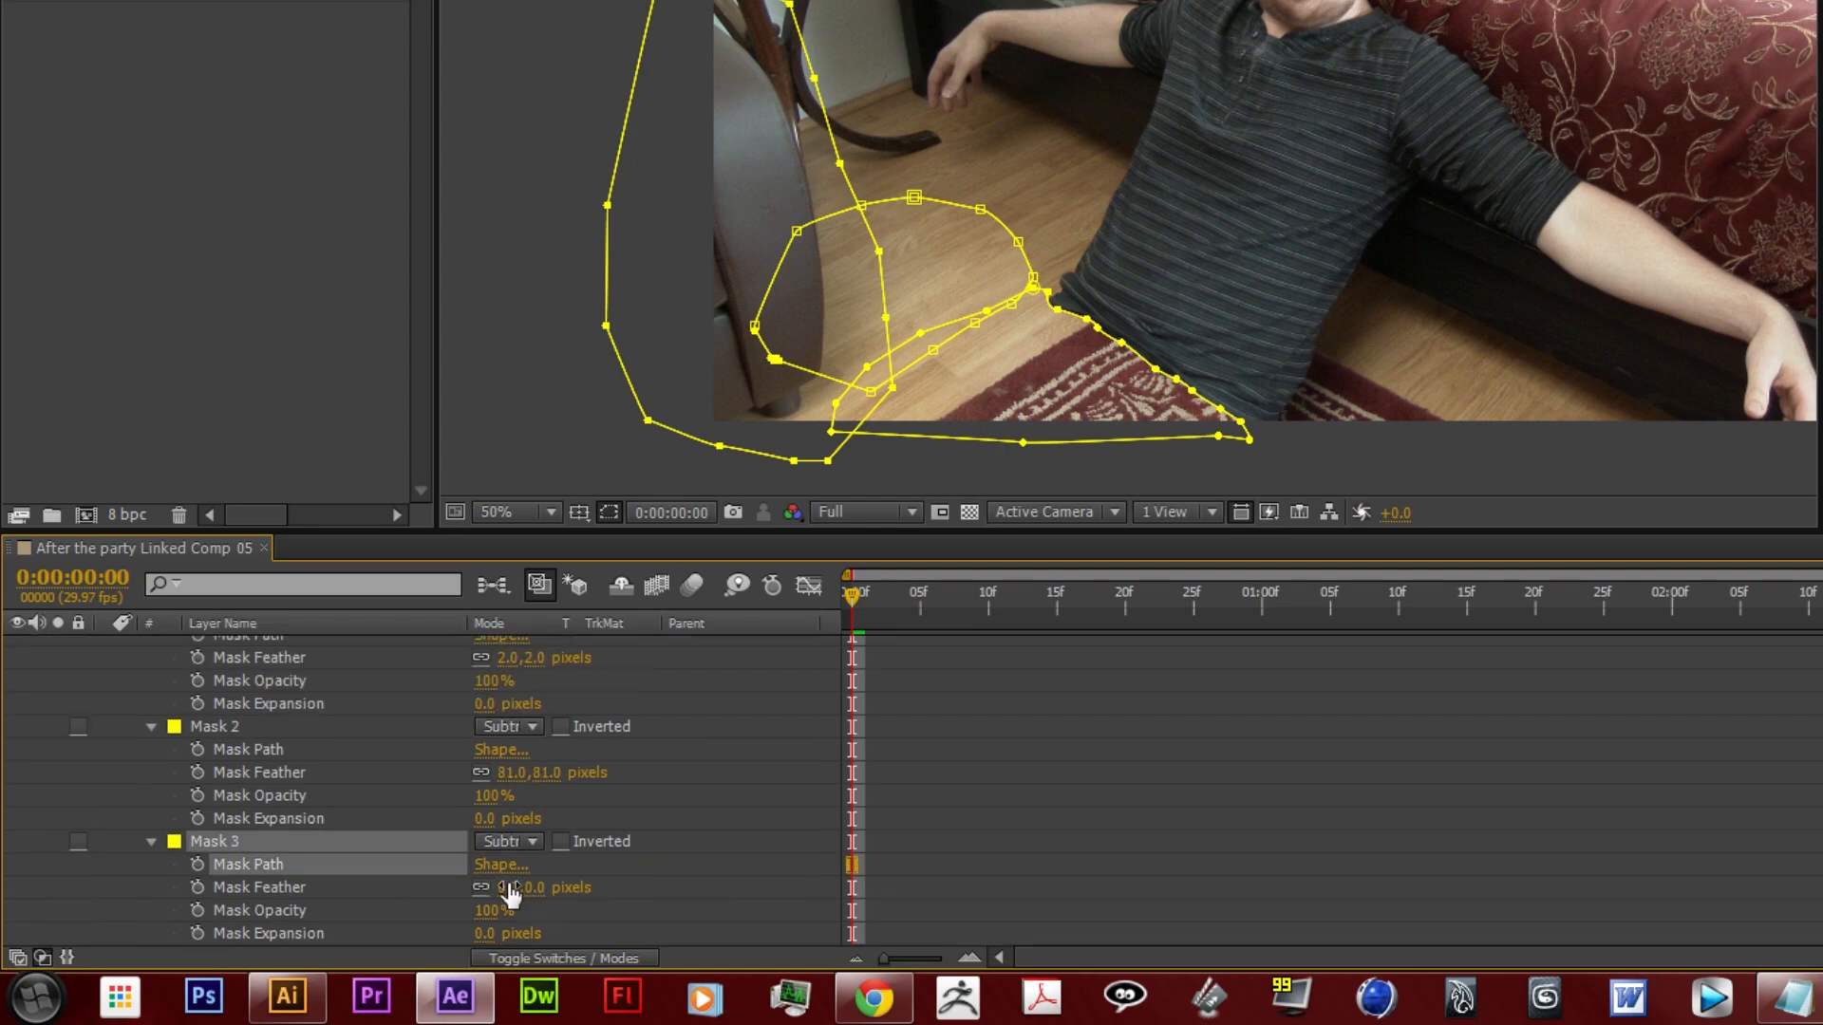
{"action": "left_click_drag", "start_coordinate": [510, 893], "coordinate": [560, 874]}
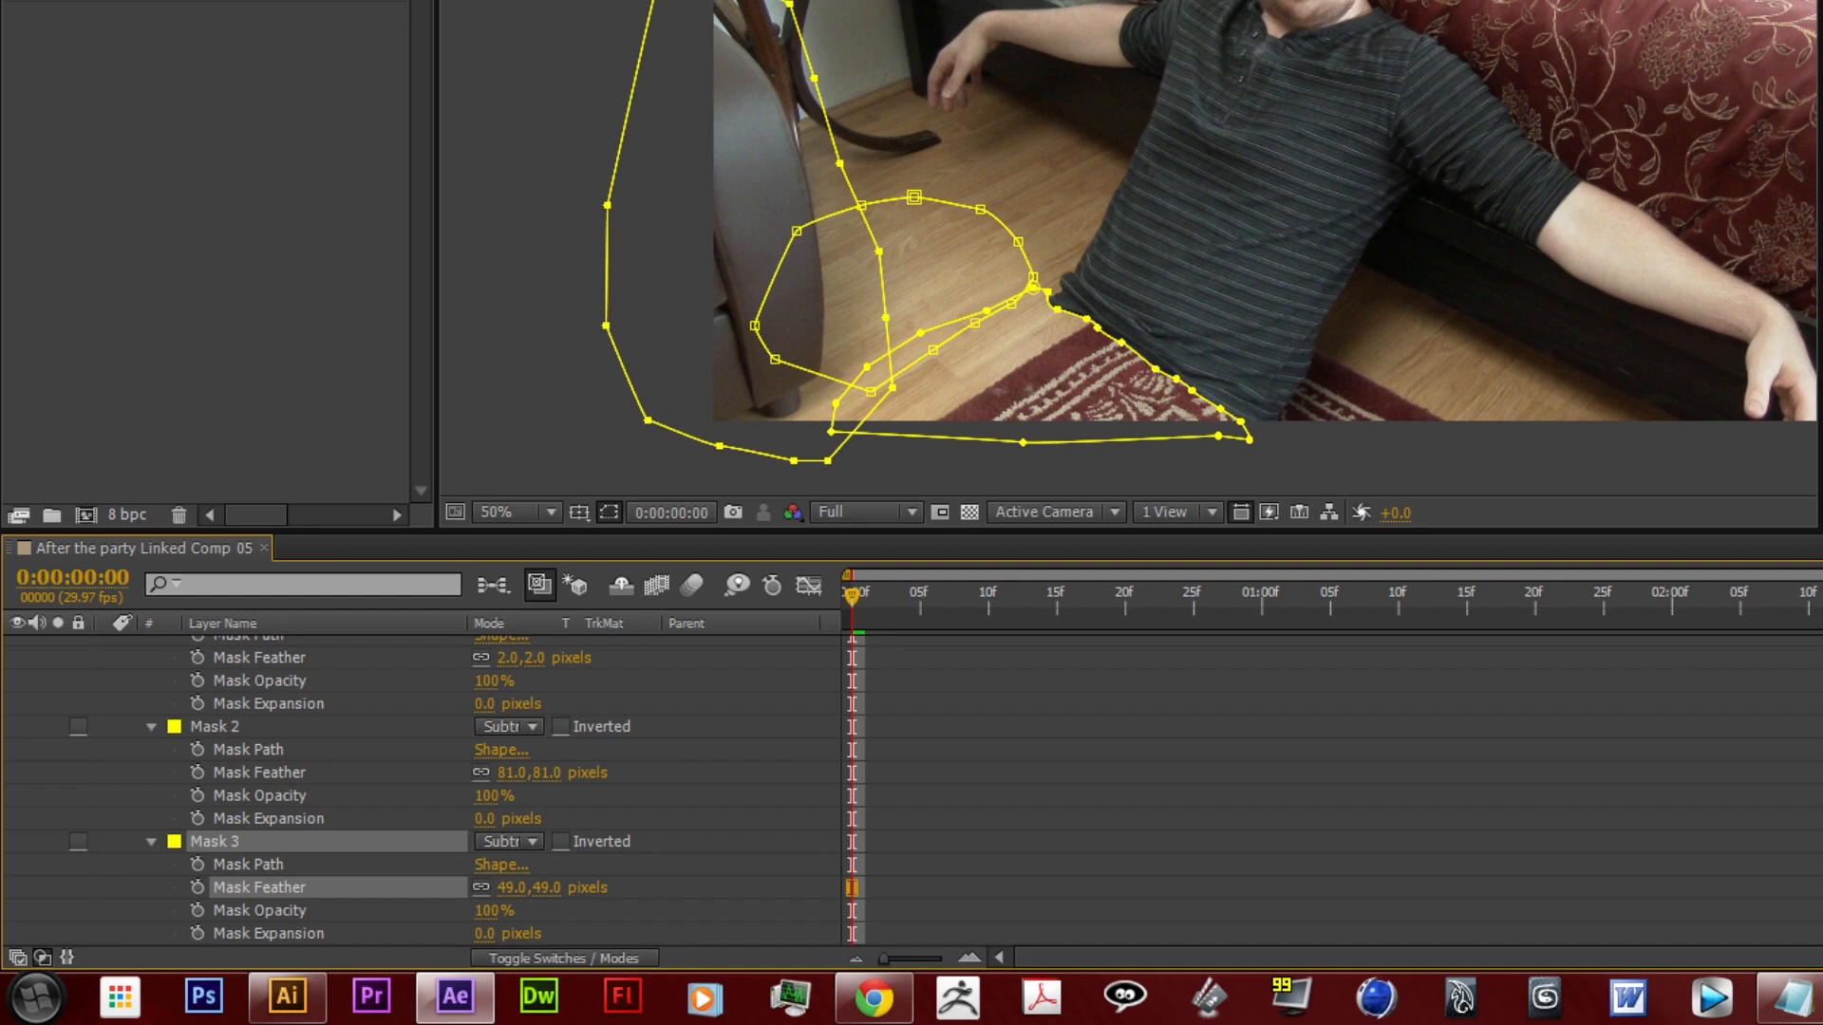
{"action": "left_click", "coordinate": [509, 5]}
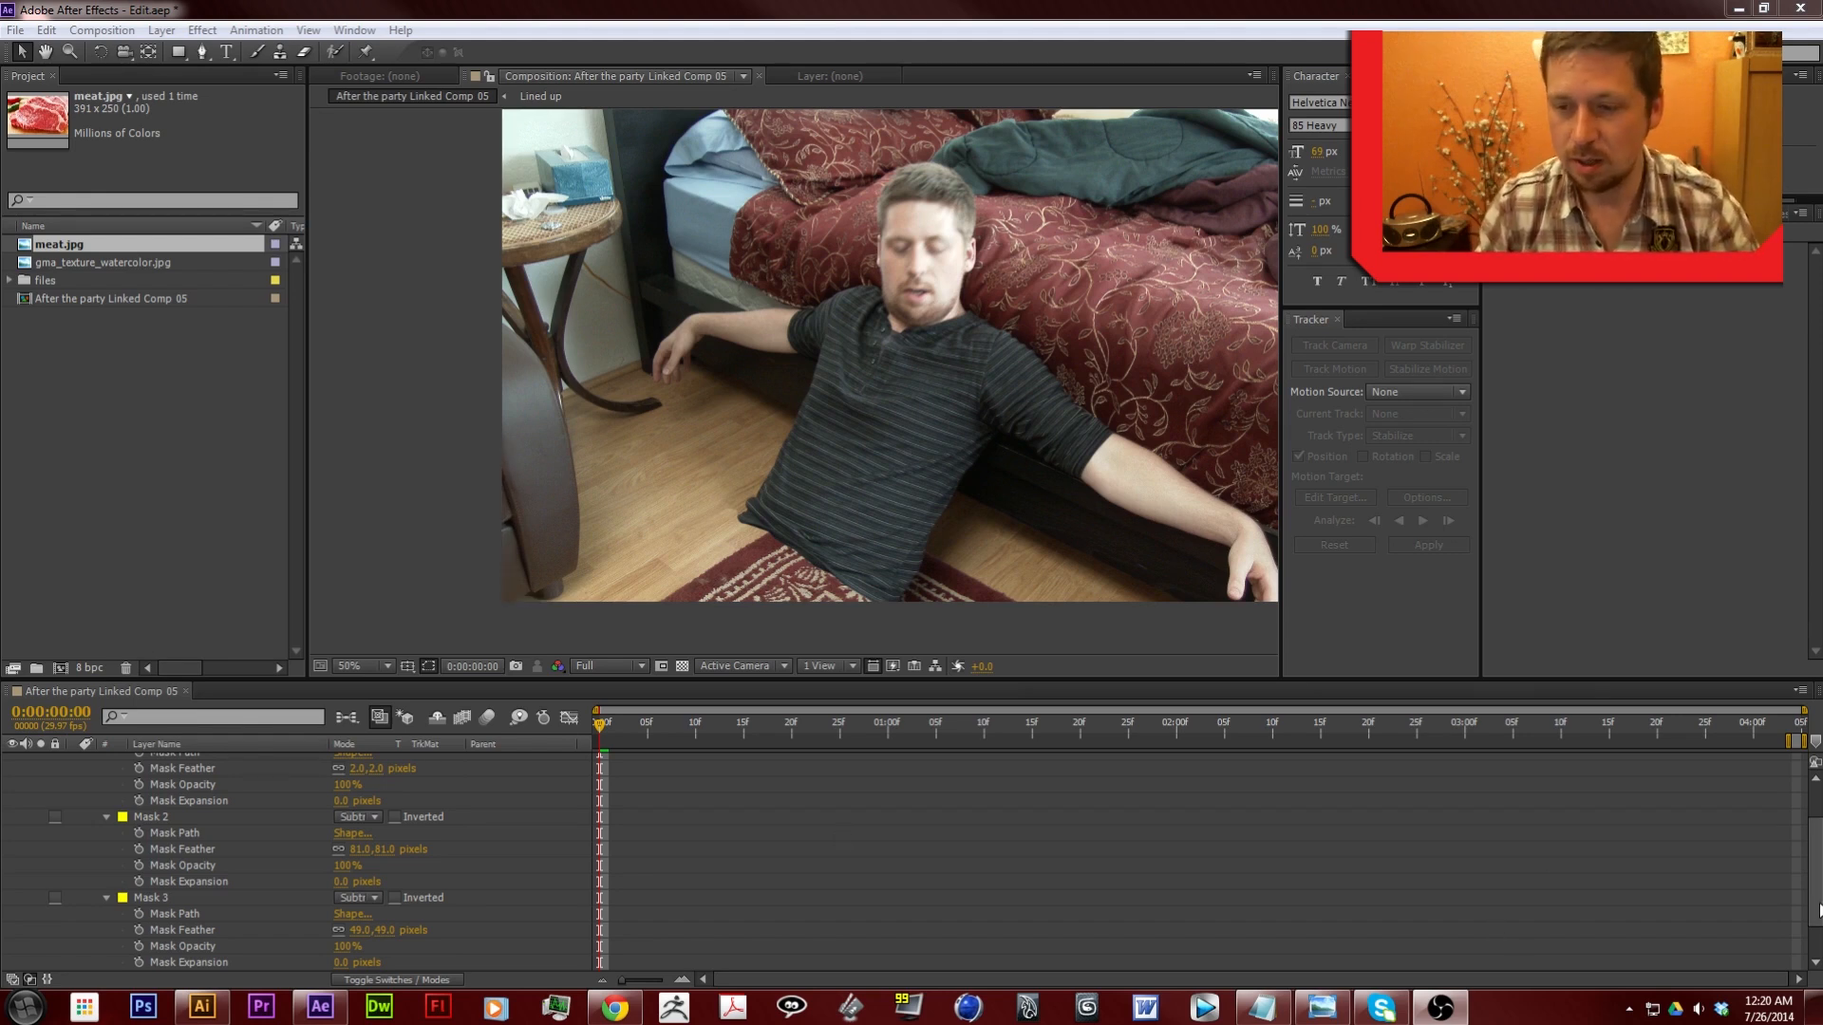
Collapse the mask properties of the man's layer
{"action": "left_click_drag", "start_coordinate": [1816, 898], "coordinate": [1816, 864]}
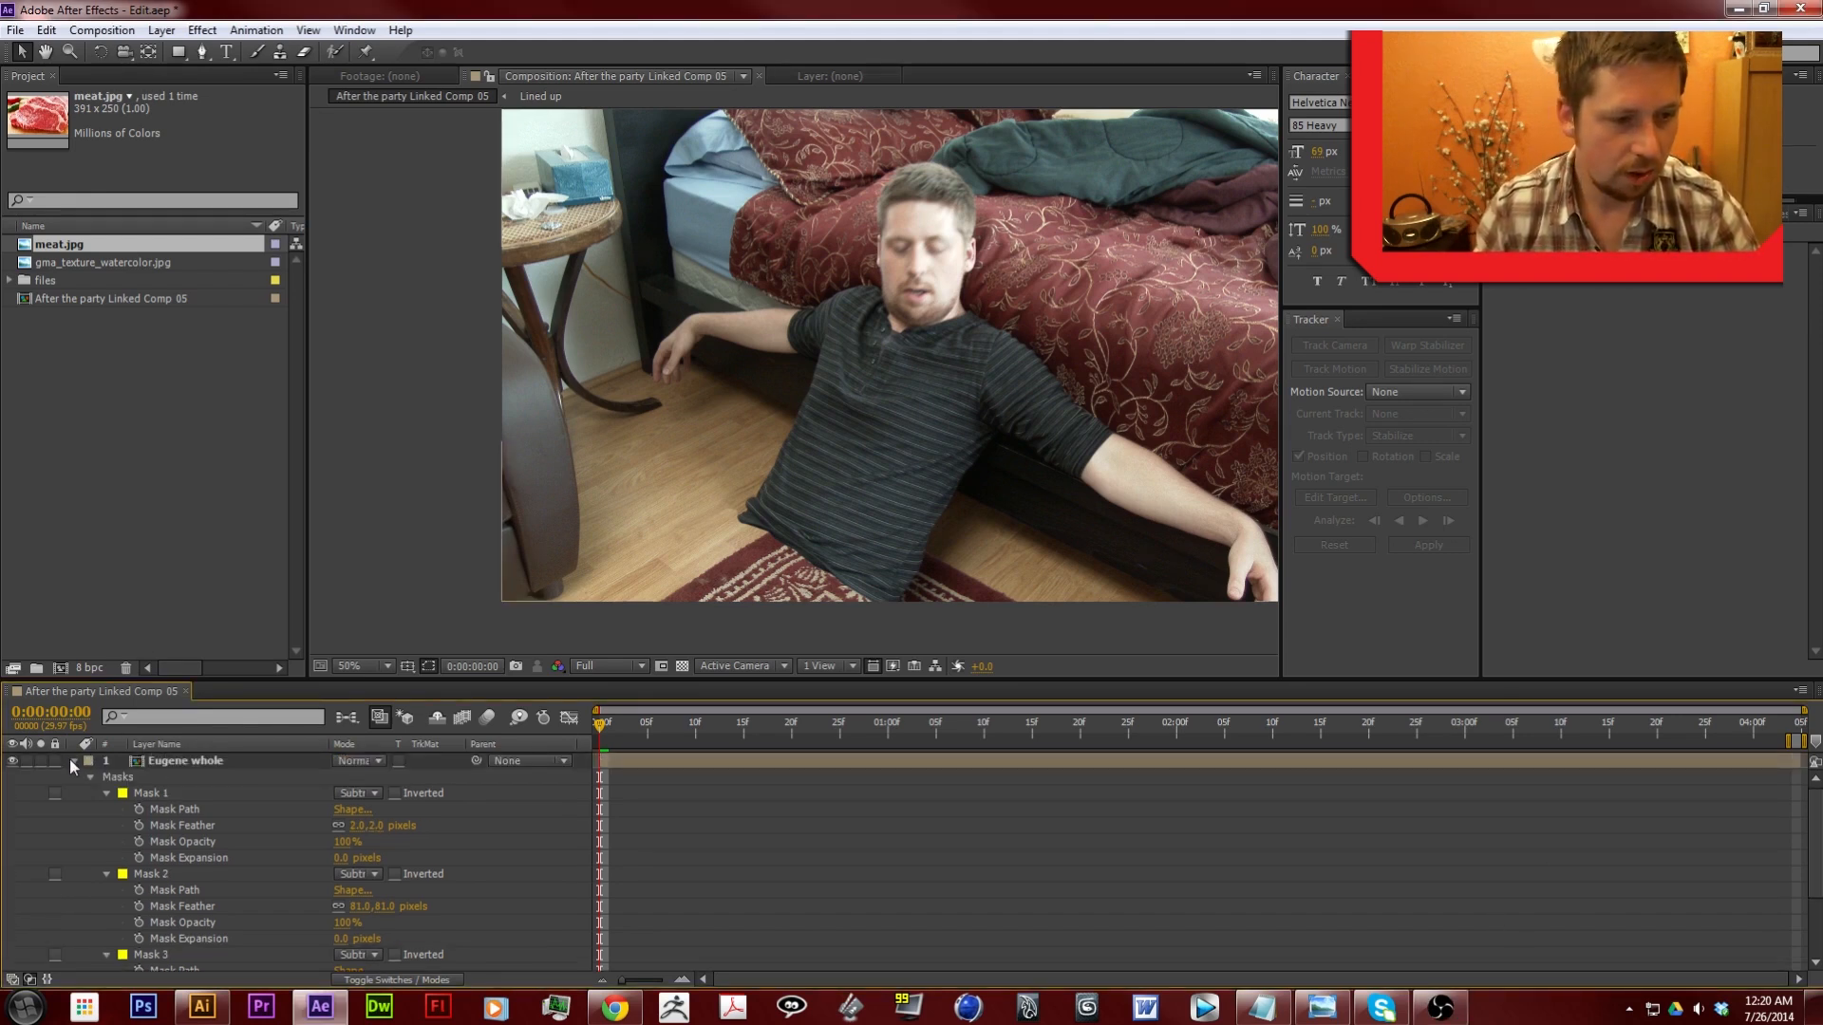
{"action": "left_click", "coordinate": [73, 760]}
{"action": "left_click", "coordinate": [888, 521]}
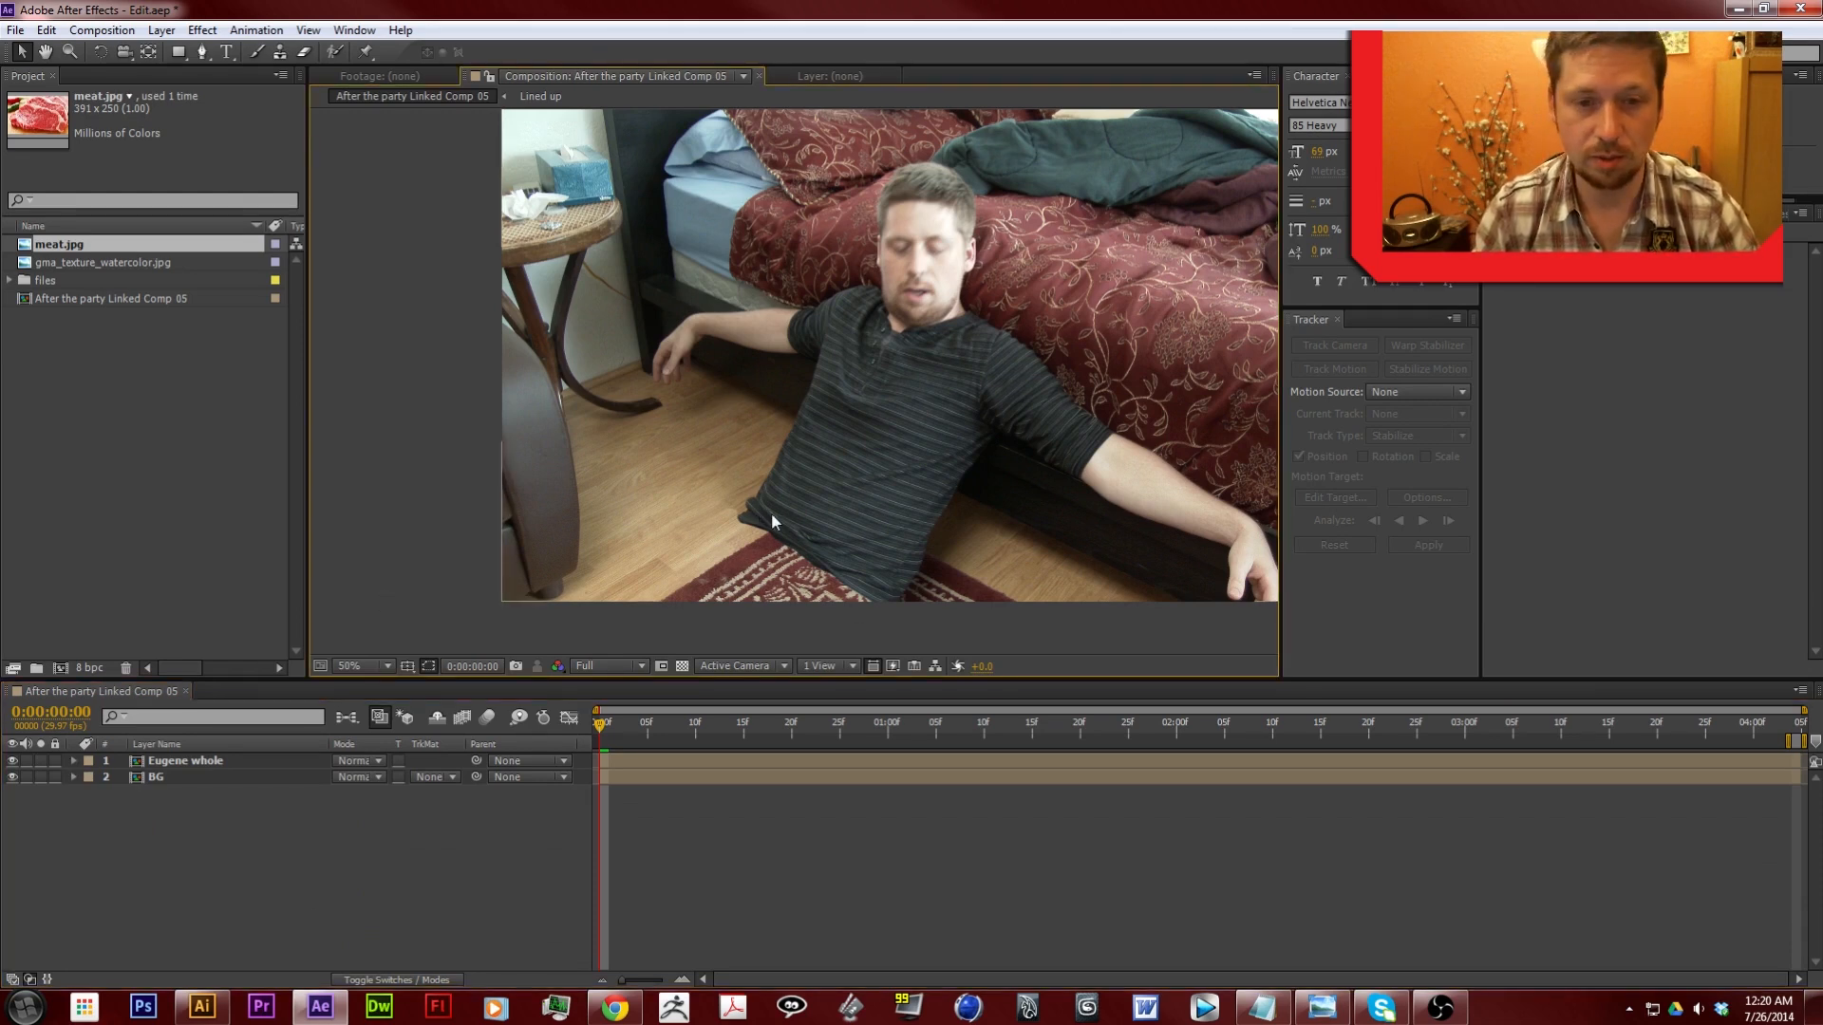
Add meat.jpg to the composition beneath the man's layer, and move and rotate it to line up with the slanted shirt hem
{"action": "left_click_drag", "start_coordinate": [26, 245], "coordinate": [822, 479]}
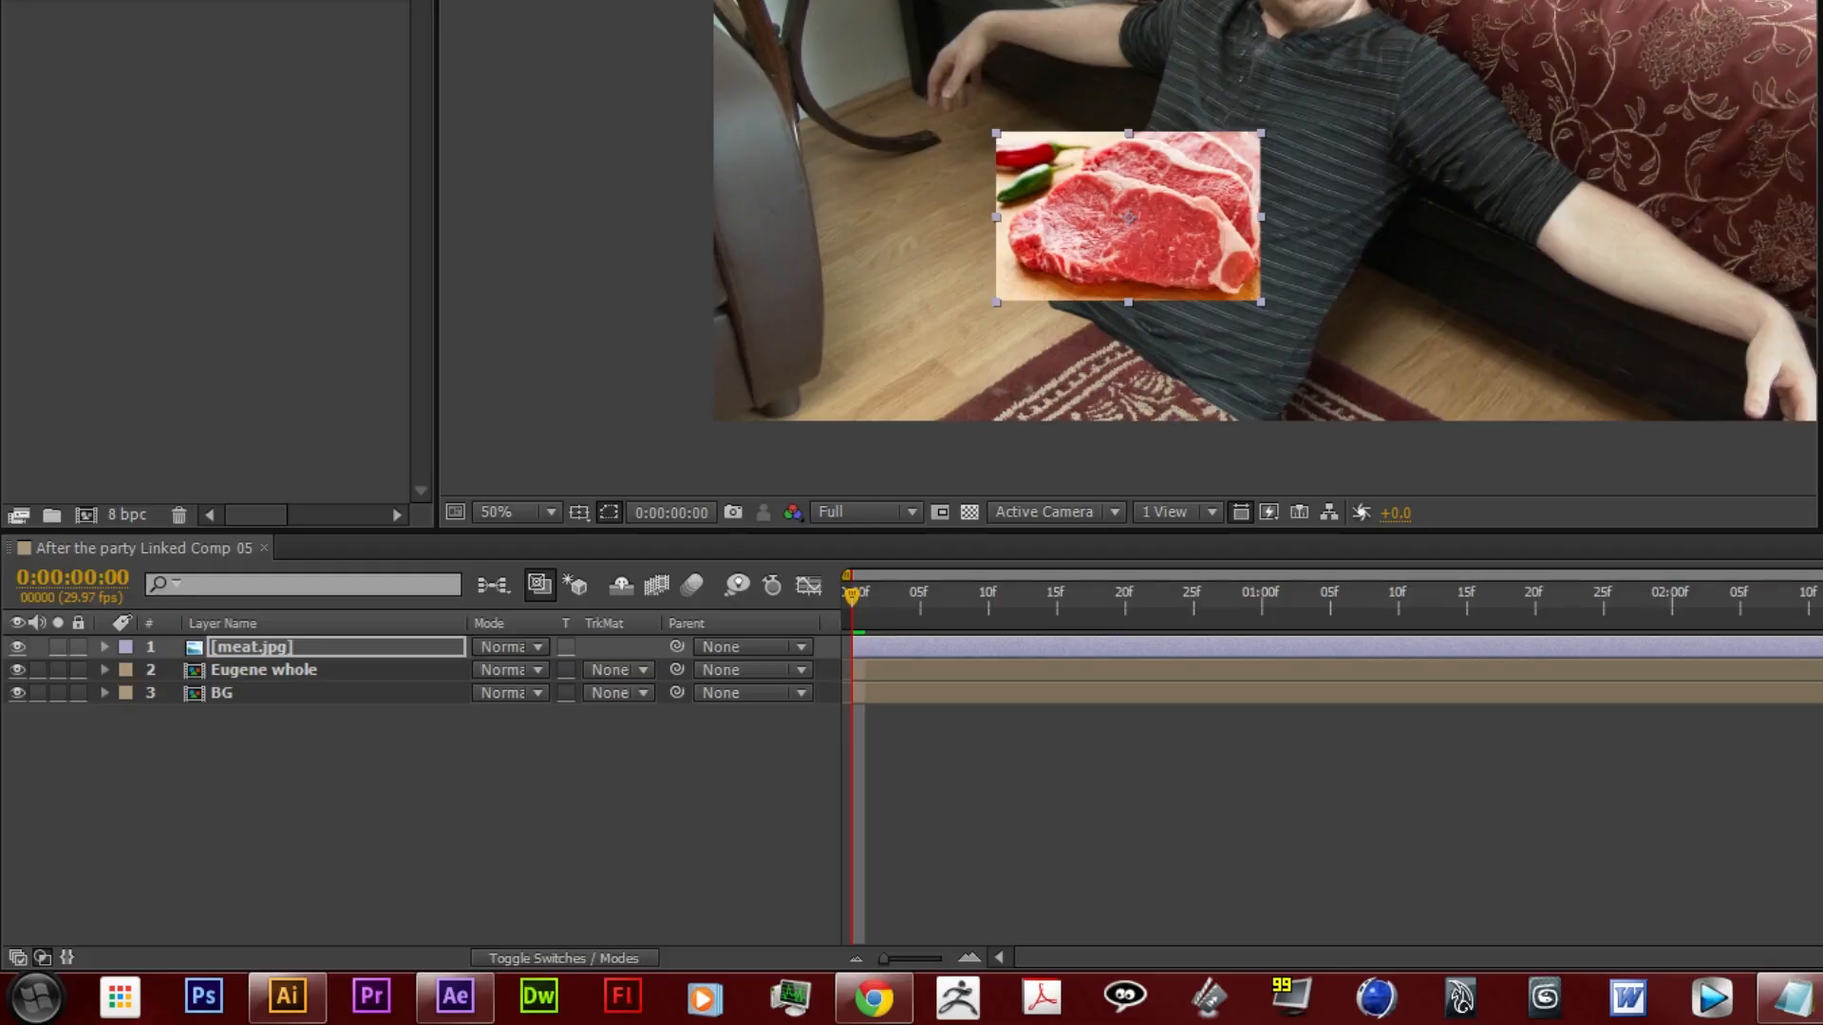
{"action": "left_click_drag", "start_coordinate": [319, 646], "coordinate": [315, 671]}
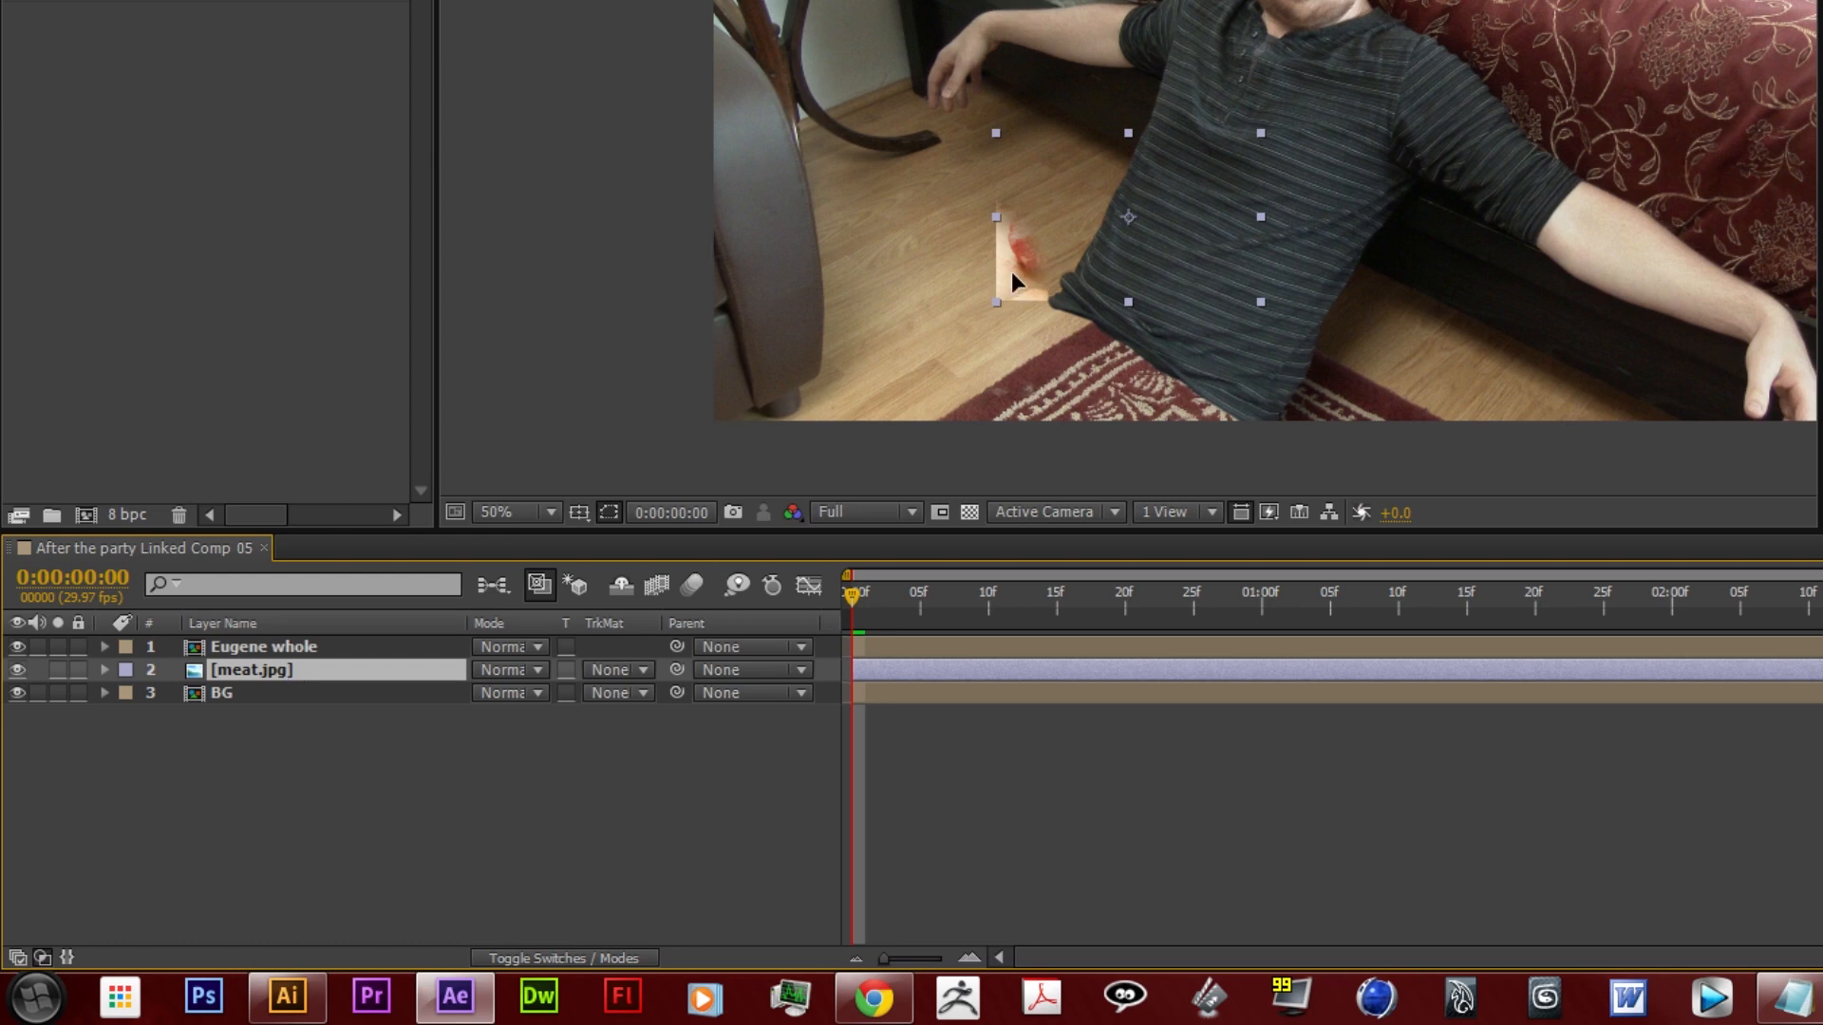
{"action": "left_click_drag", "start_coordinate": [1011, 272], "coordinate": [931, 360]}
{"action": "left_click_drag", "start_coordinate": [1107, 368], "coordinate": [1202, 380]}
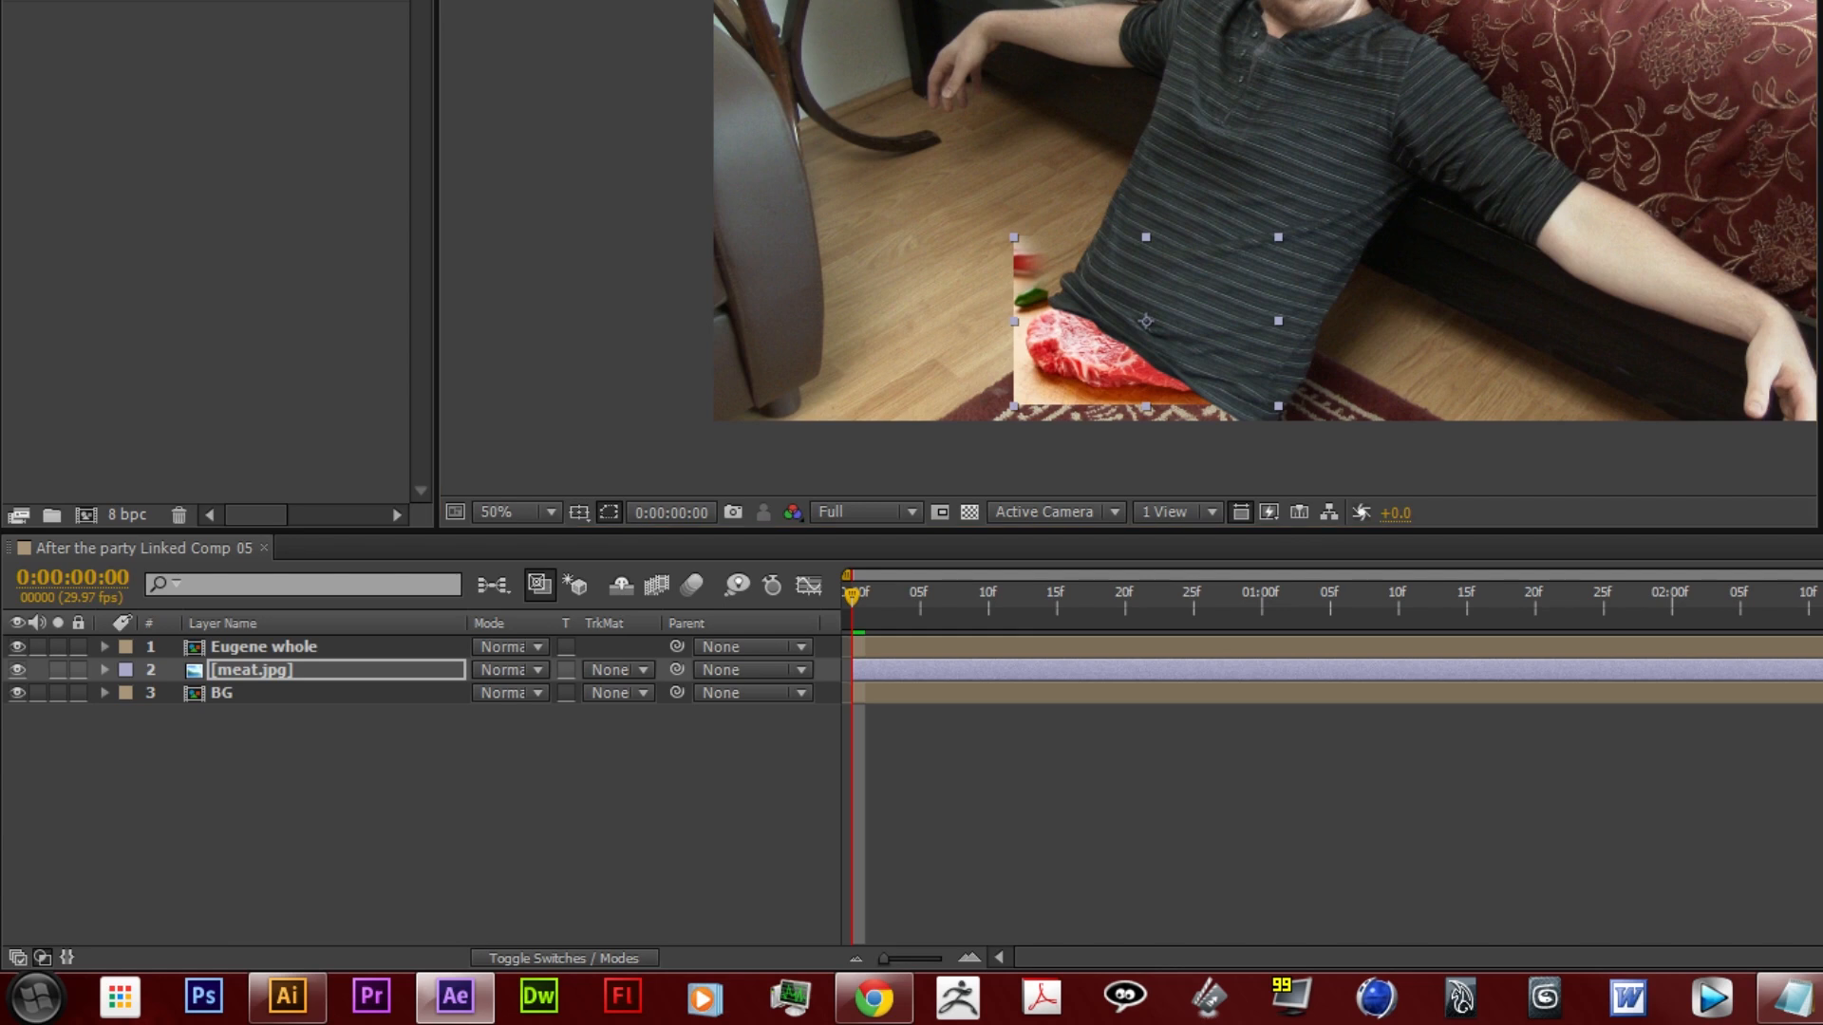
{"action": "left_click_drag", "start_coordinate": [1248, 380], "coordinate": [1223, 408]}
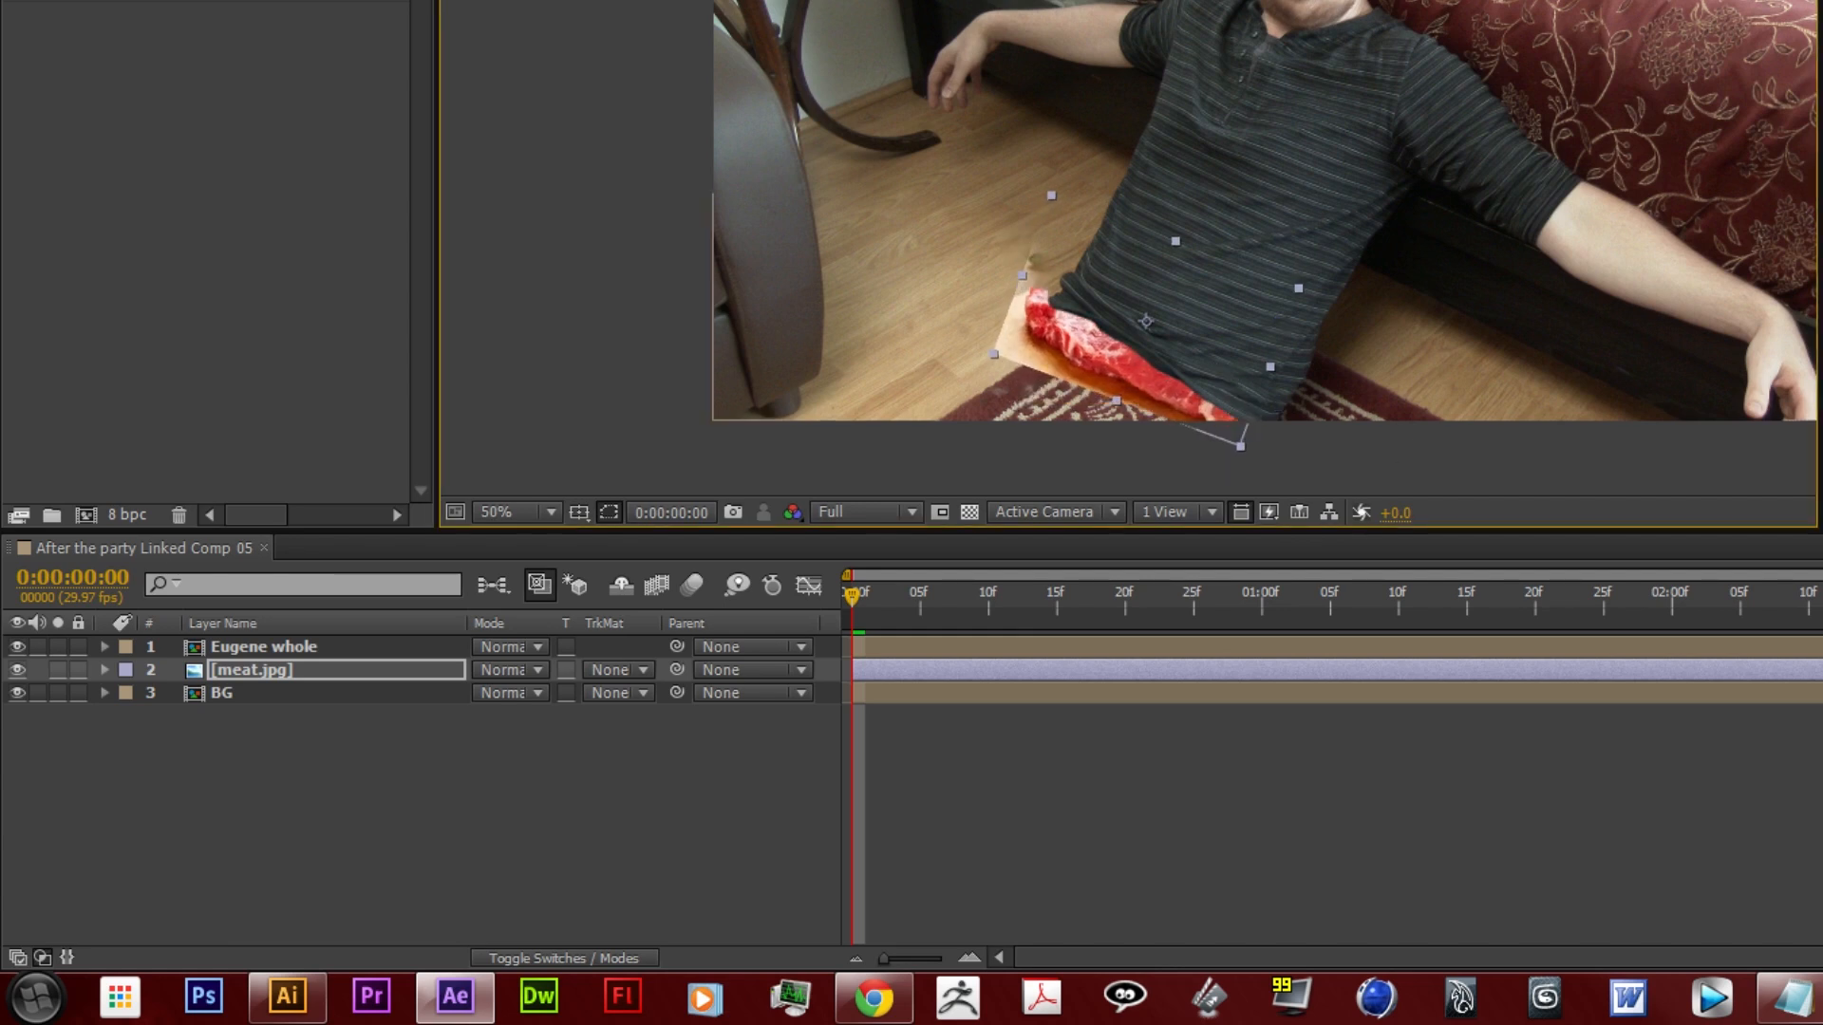
{"action": "left_click_drag", "start_coordinate": [1098, 366], "coordinate": [1124, 363]}
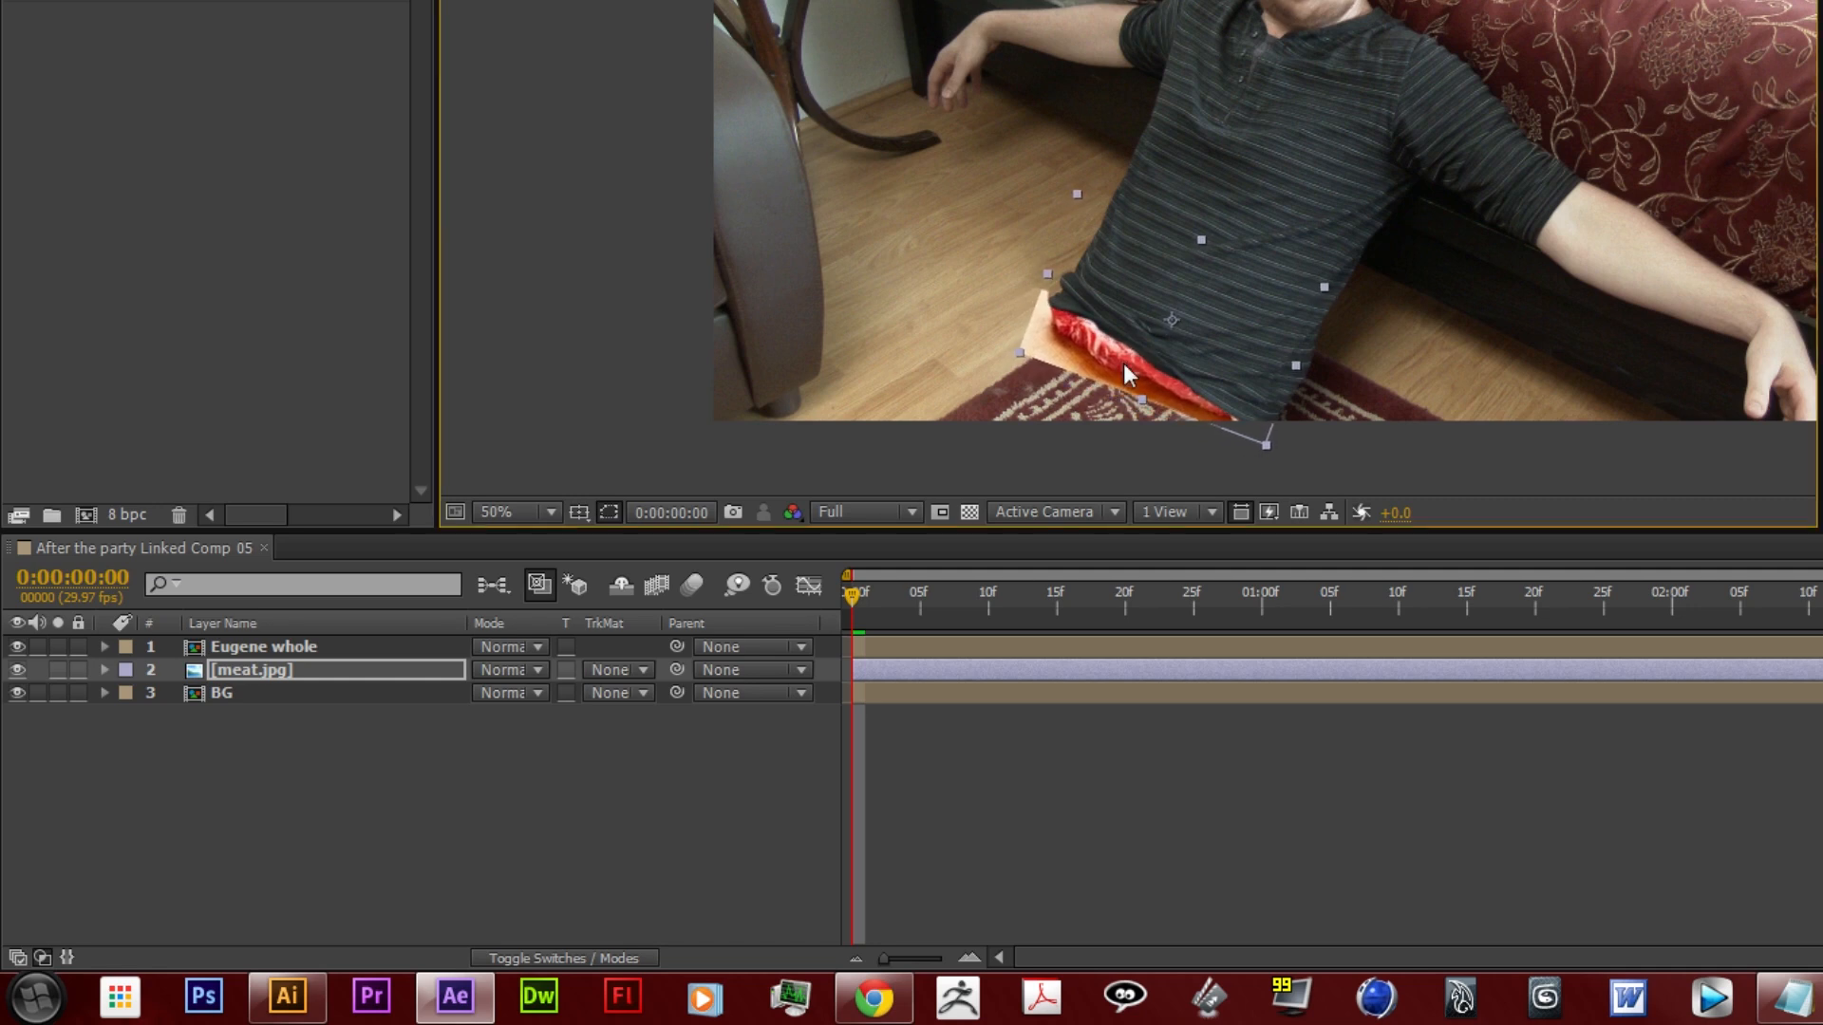
{"action": "left_click", "coordinate": [1369, 482]}
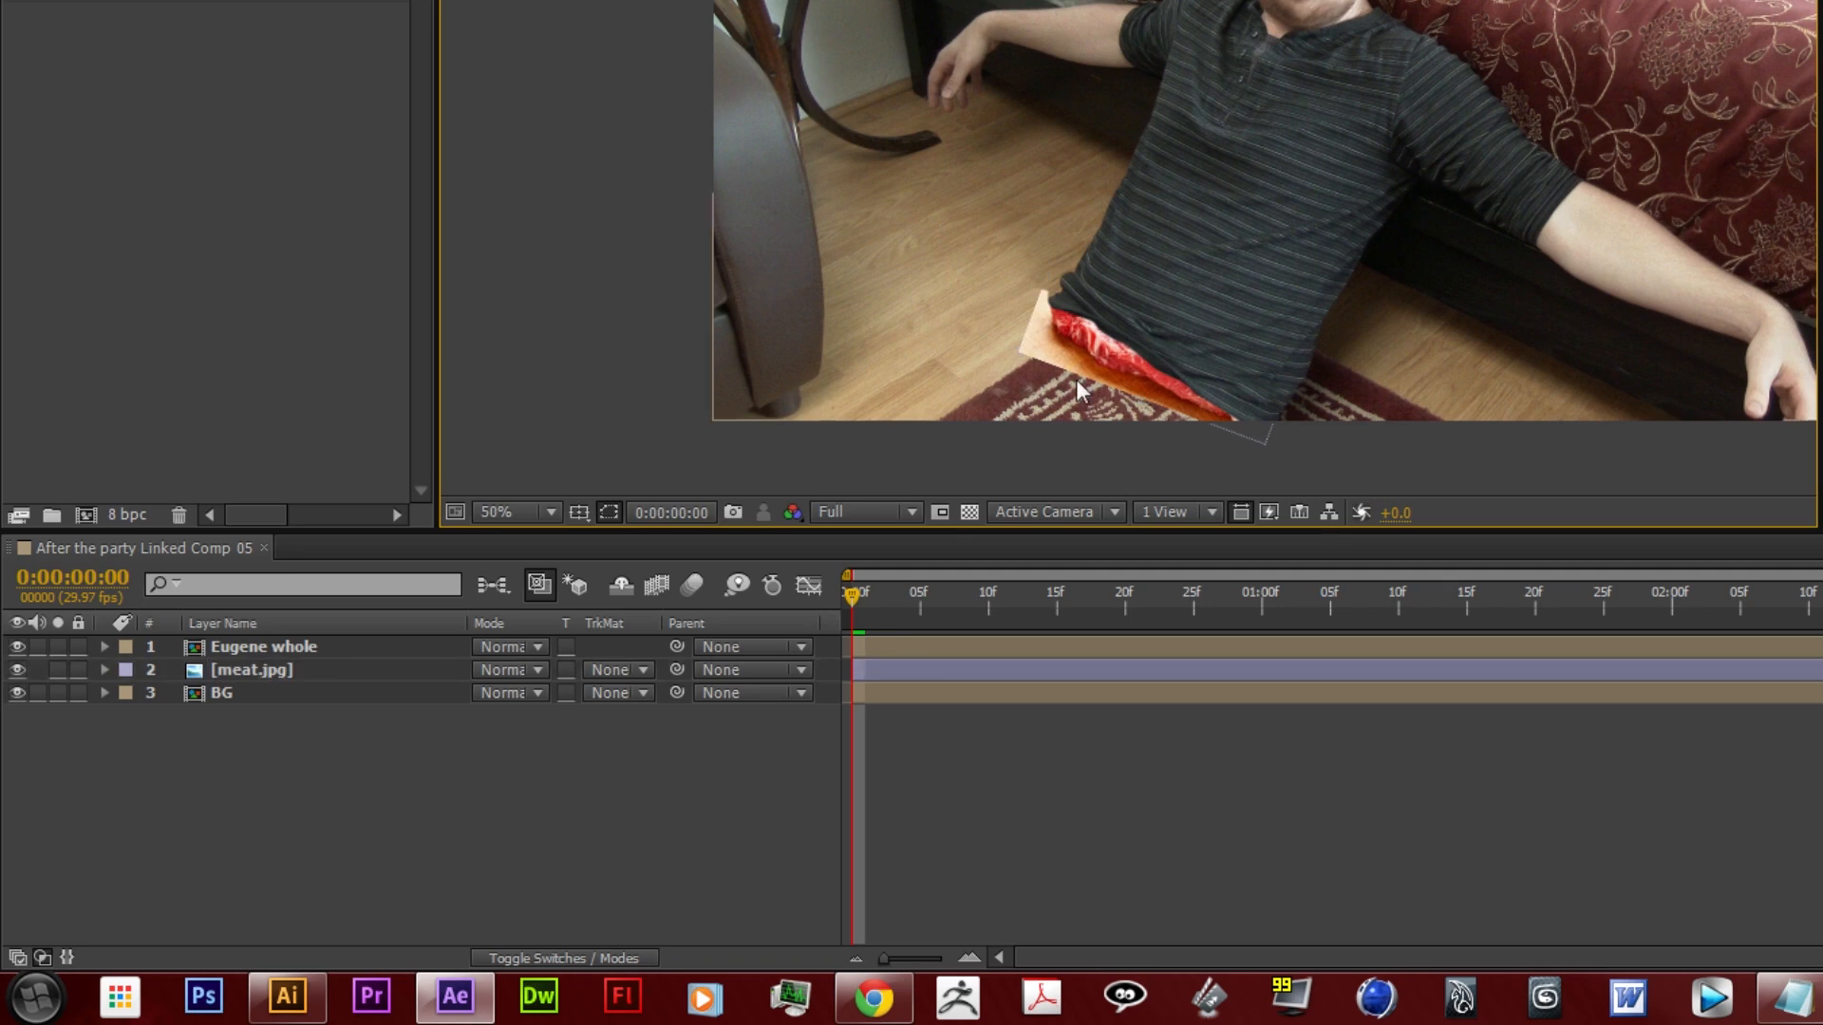
Start a mask on the meat.jpg layer at the shirt's lower corner, tracing the meat's lower edge down to the frame's bottom
{"action": "left_click", "coordinate": [251, 676]}
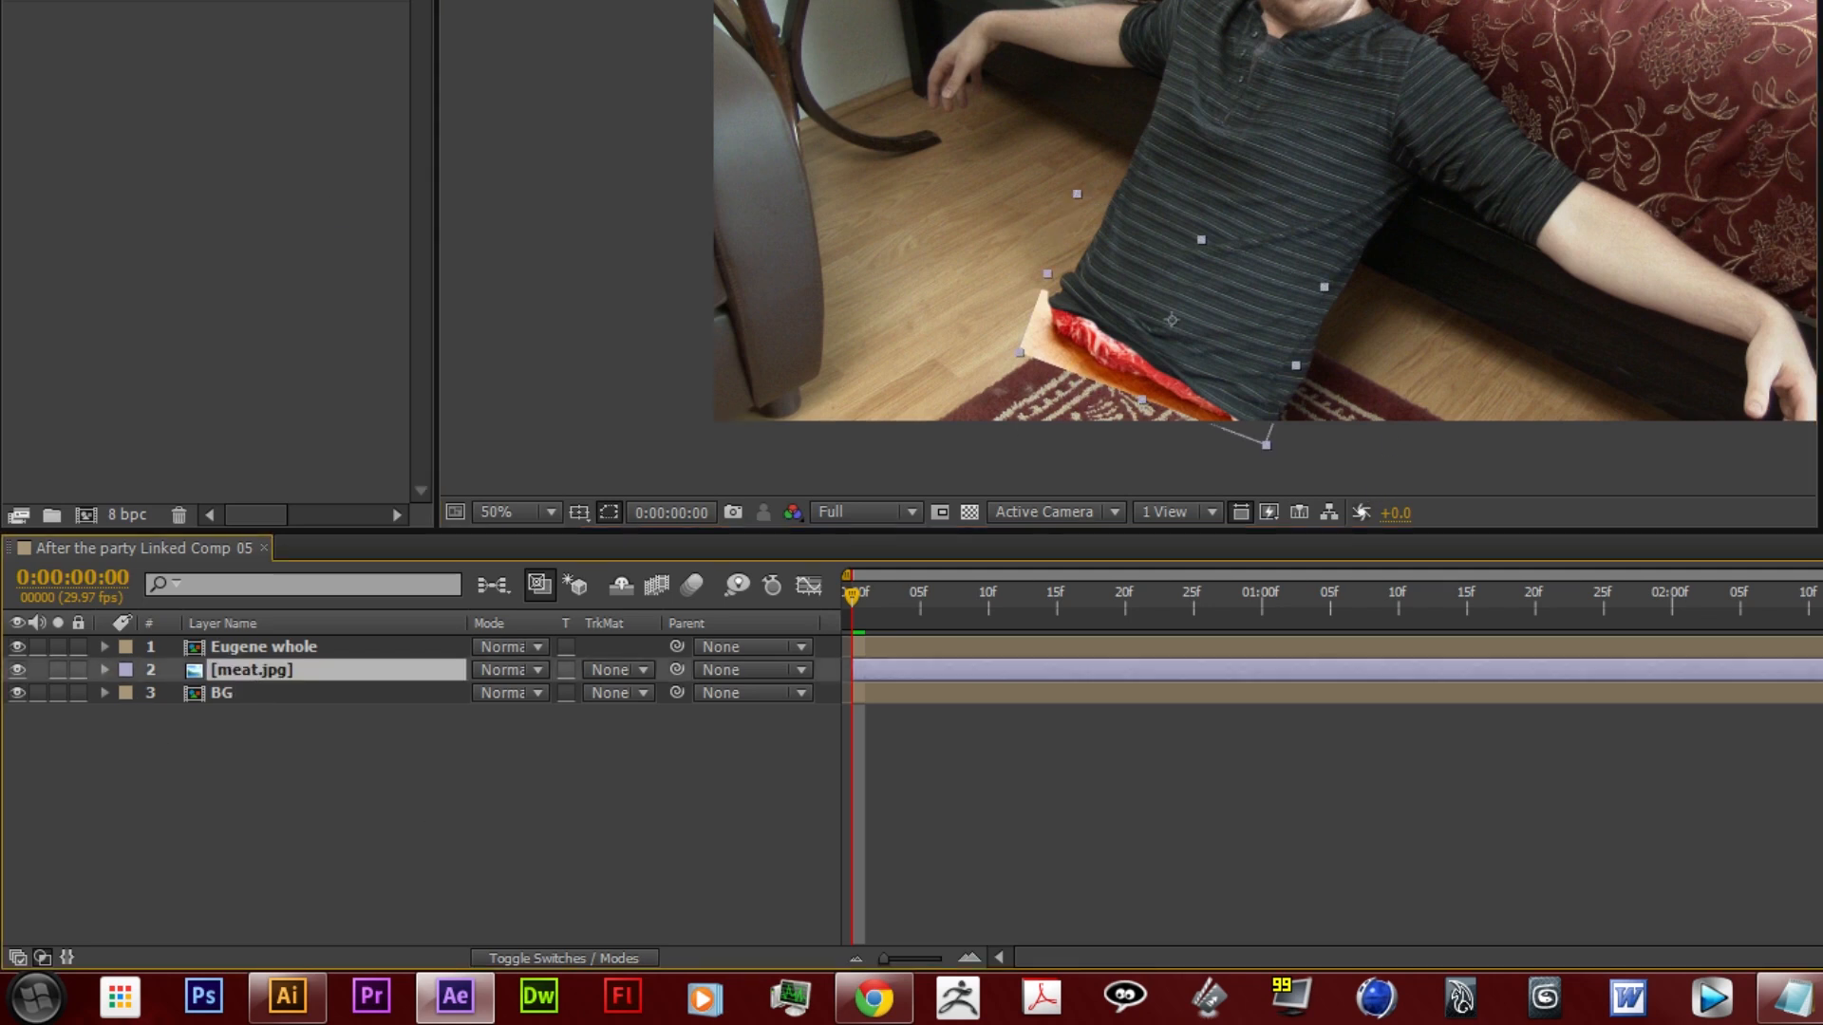
{"action": "scroll", "coordinate": [1173, 368], "scroll_direction": "up", "scroll_amount": 1}
{"action": "key", "text": "space"}
{"action": "left_click_drag", "start_coordinate": [1431, 436], "coordinate": [1361, 66]}
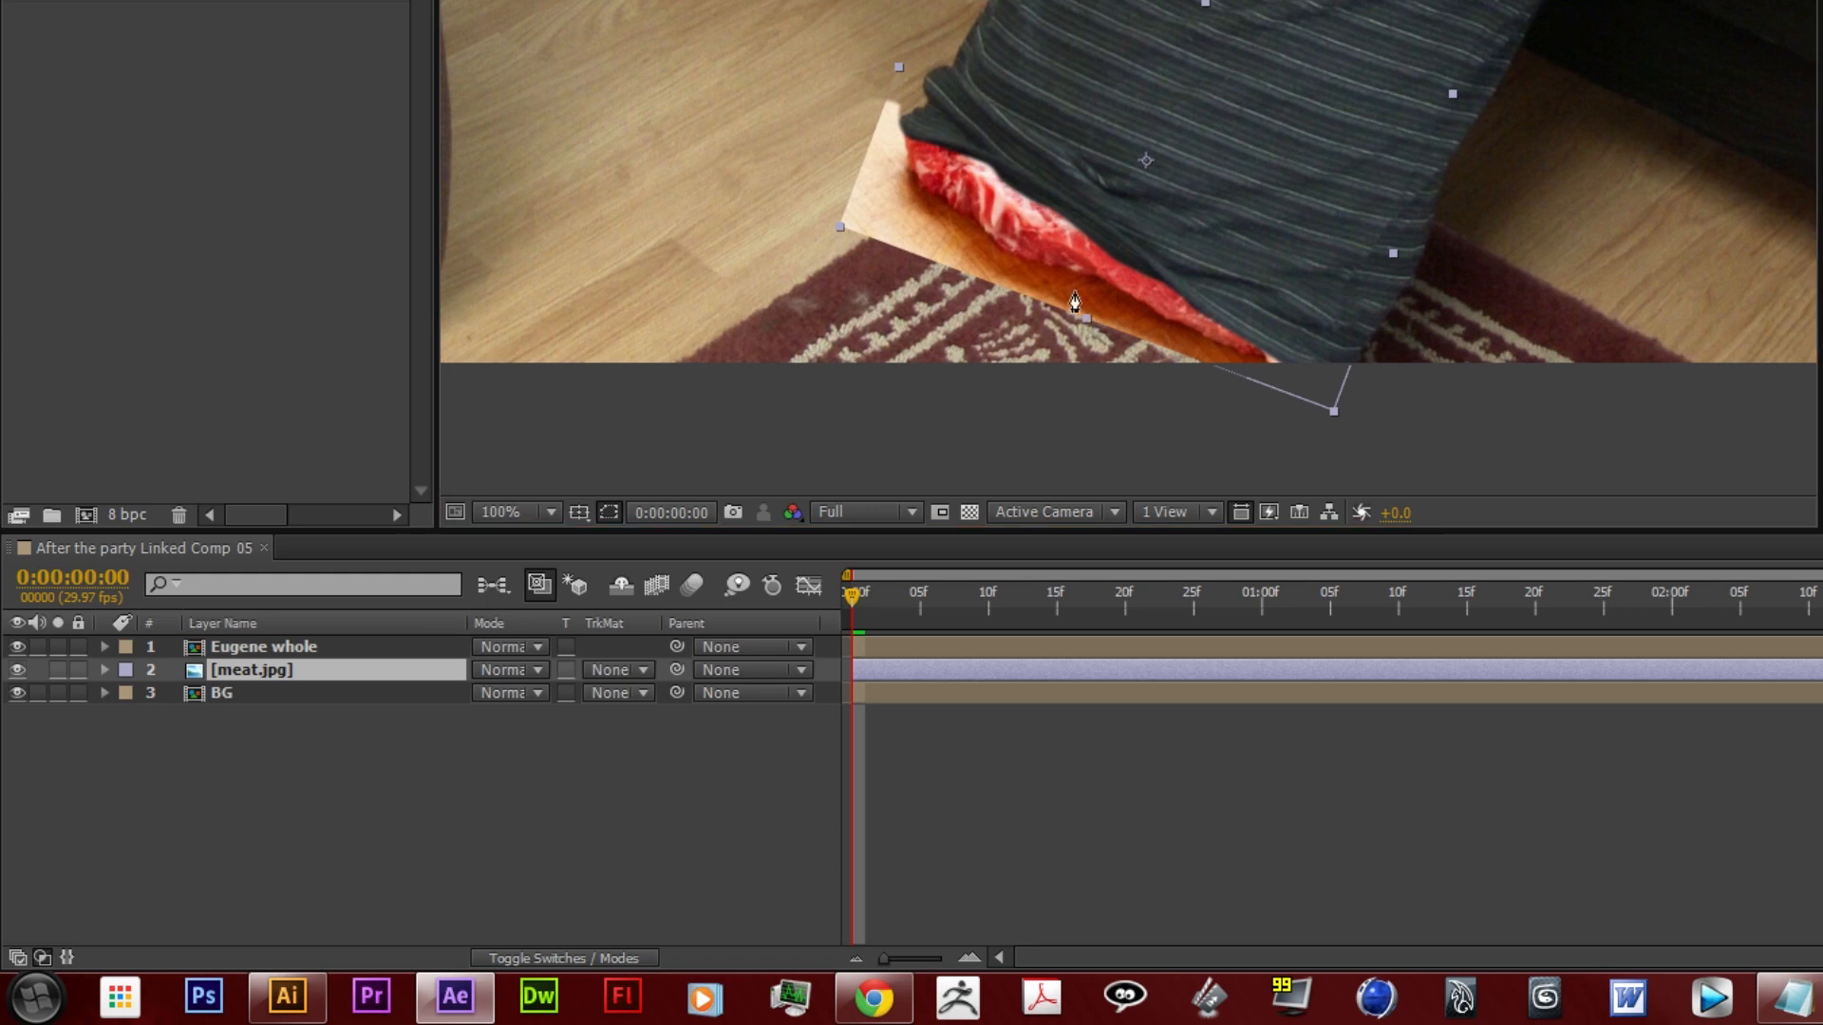
{"action": "left_click", "coordinate": [908, 136]}
{"action": "left_click", "coordinate": [912, 176]}
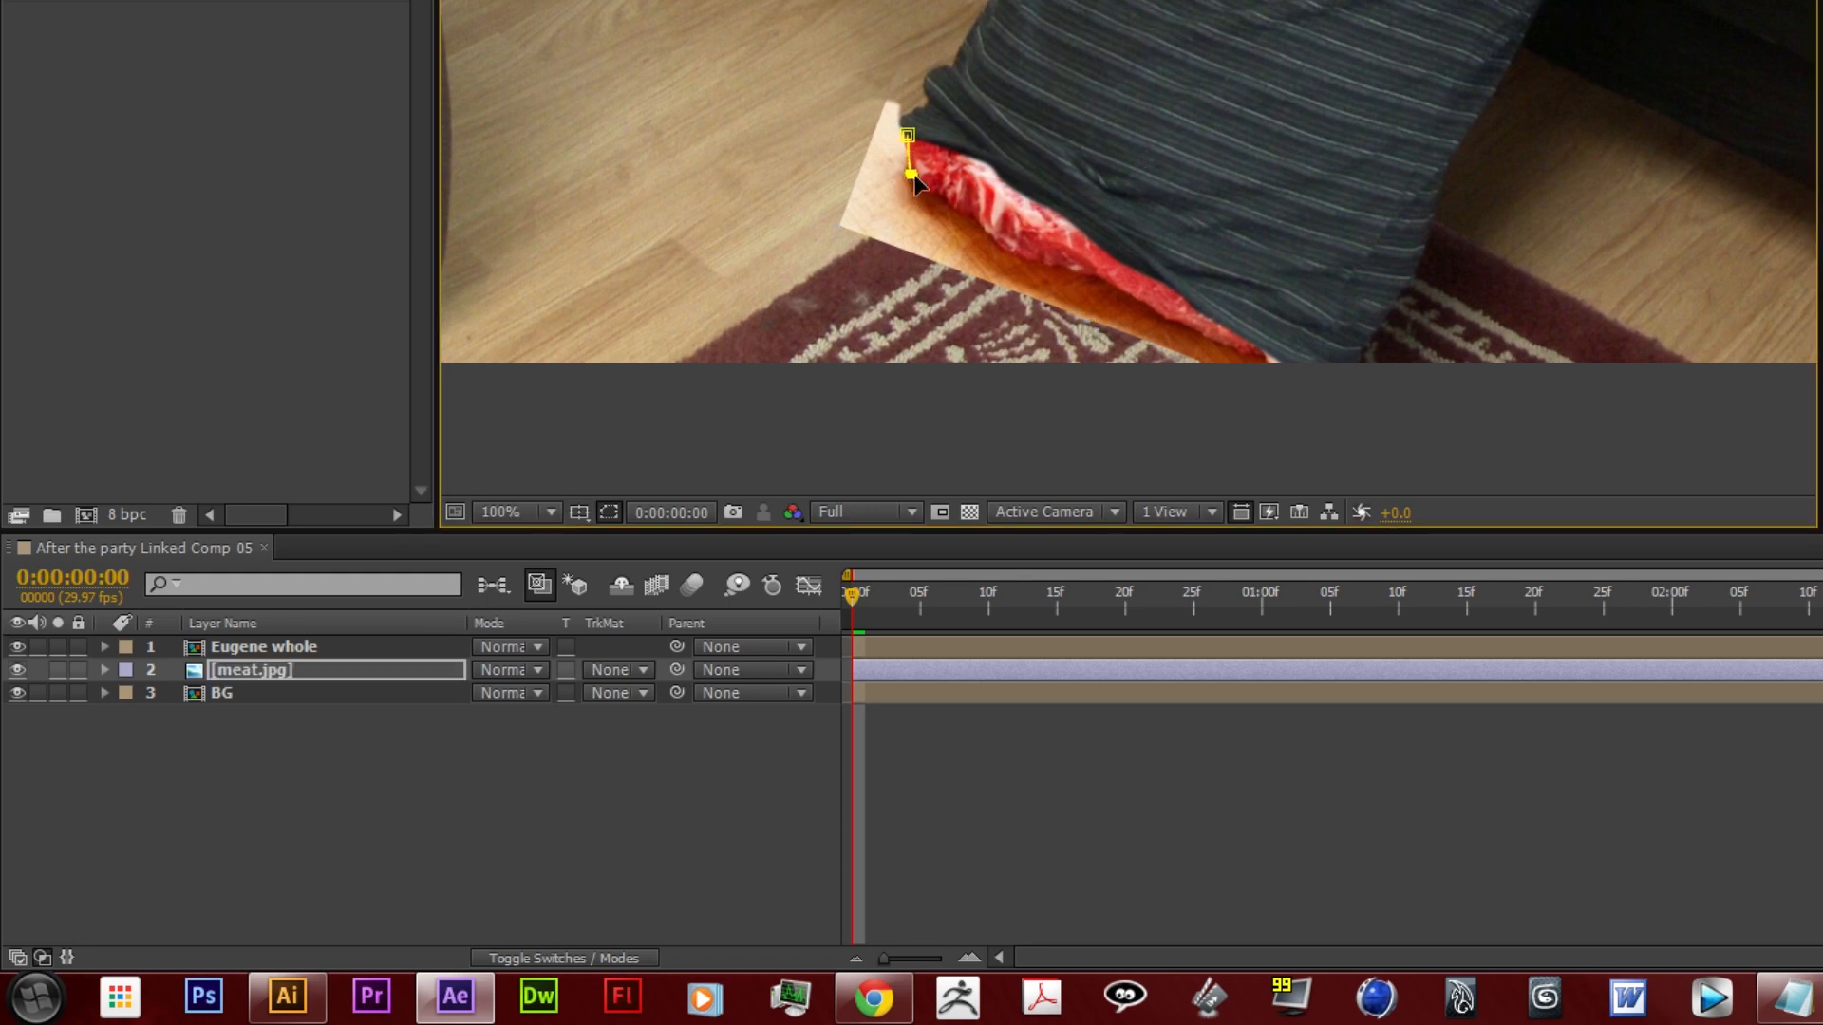
{"action": "left_click", "coordinate": [942, 198]}
{"action": "left_click", "coordinate": [982, 227]}
{"action": "left_click_drag", "start_coordinate": [1033, 257], "coordinate": [1177, 319]}
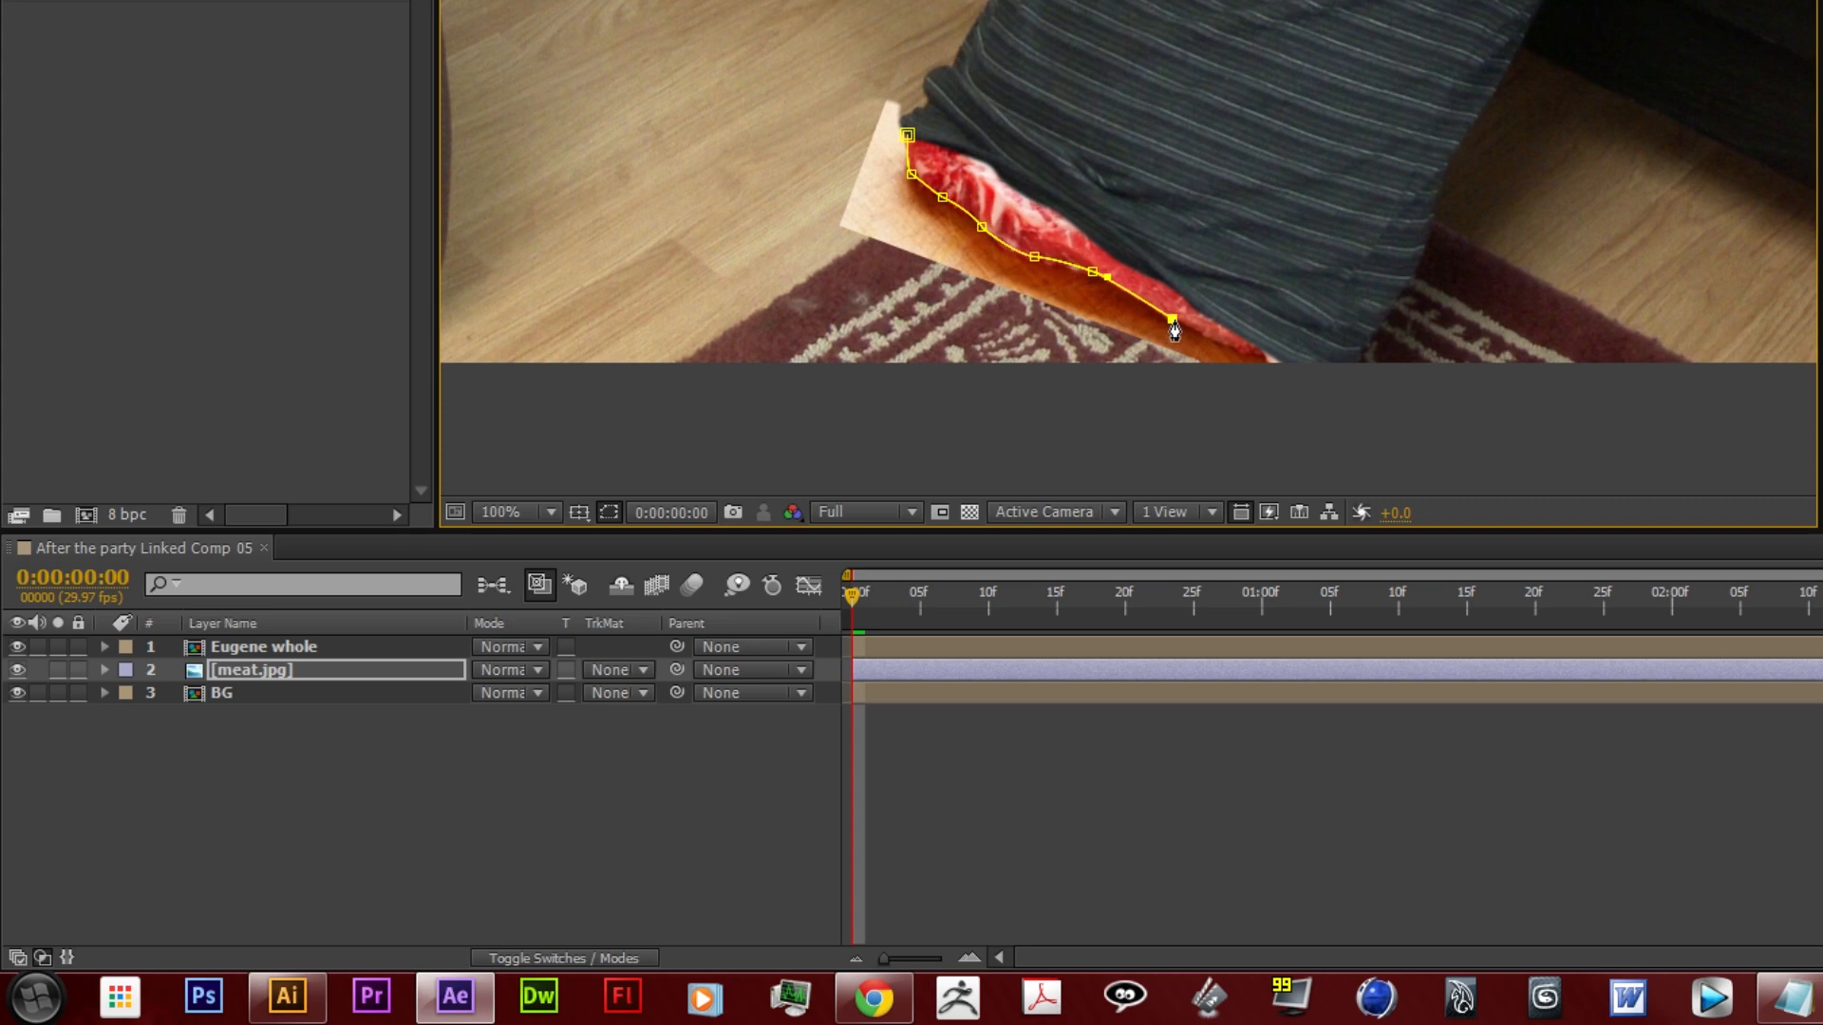
{"action": "left_click", "coordinate": [1196, 331]}
{"action": "left_click", "coordinate": [1239, 351]}
{"action": "left_click", "coordinate": [1264, 359]}
Close the meat.jpg mask with loose points across the shirt back to its starting point, and deselect the layer
{"action": "left_click", "coordinate": [1293, 344]}
{"action": "left_click", "coordinate": [1311, 234]}
{"action": "left_click", "coordinate": [1243, 110]}
{"action": "left_click", "coordinate": [1045, 68]}
{"action": "left_click", "coordinate": [908, 134]}
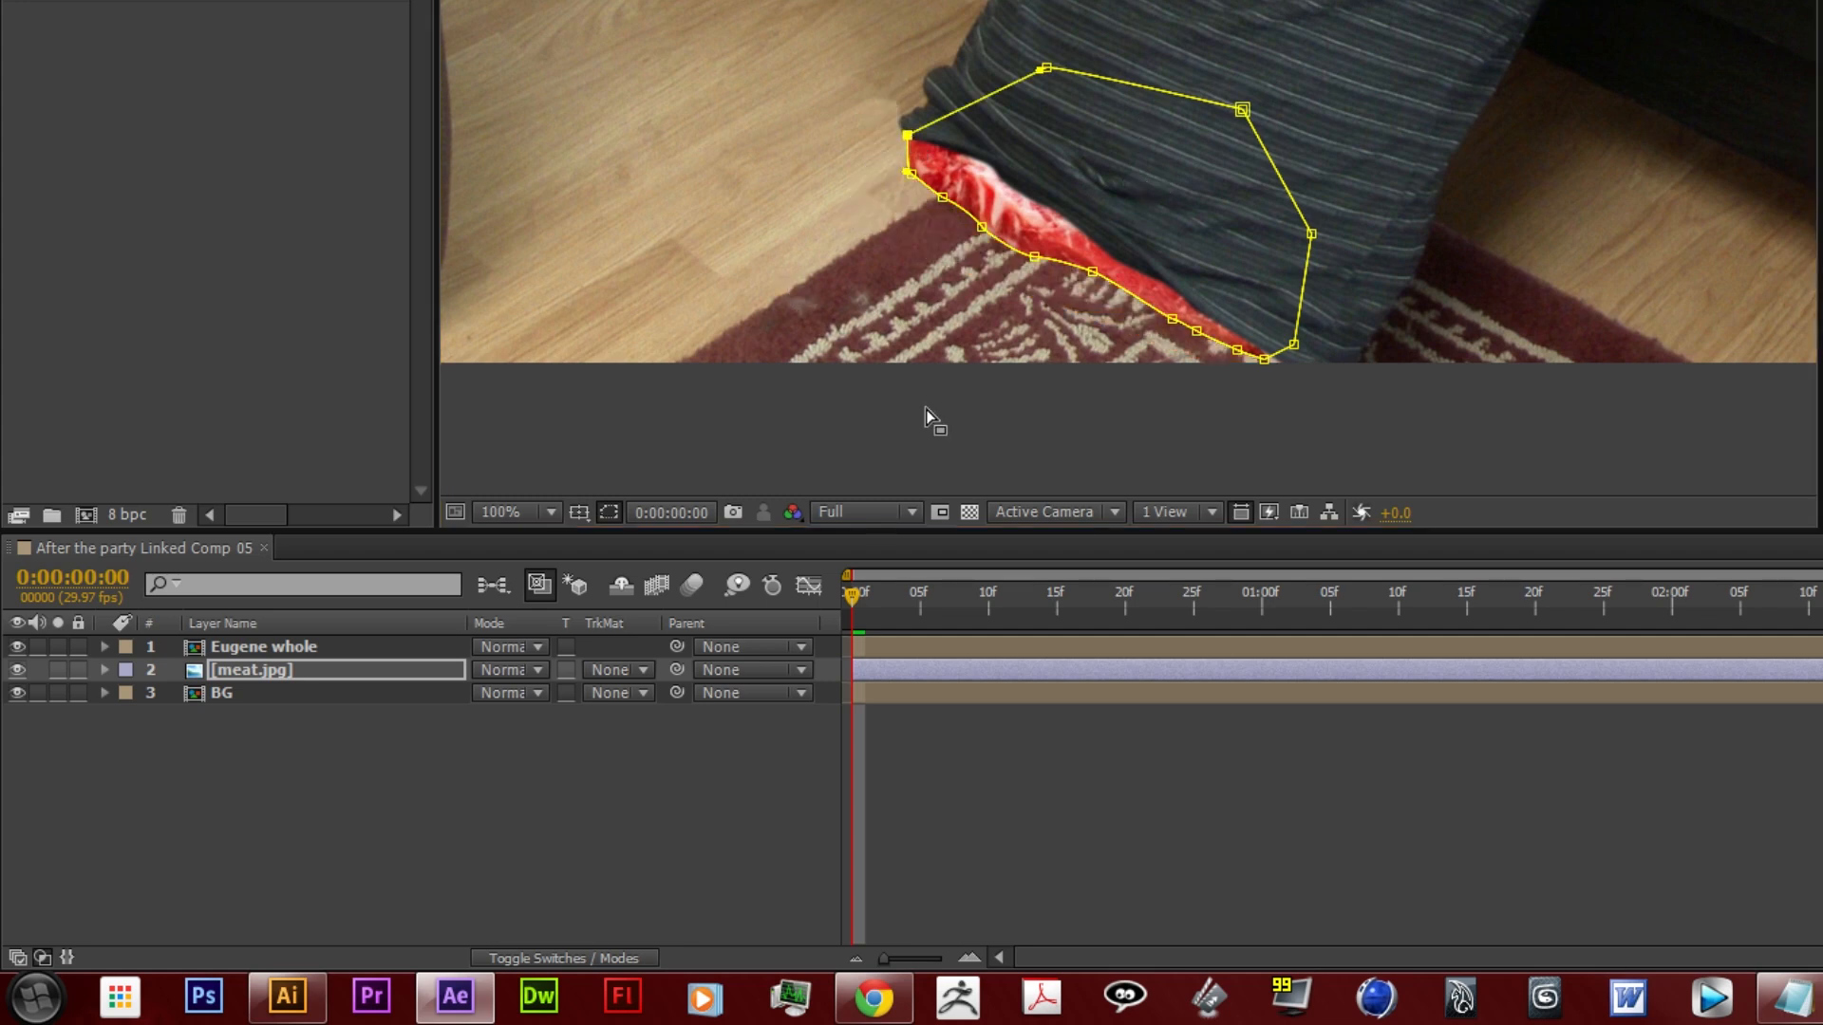
{"action": "left_click", "coordinate": [1438, 415]}
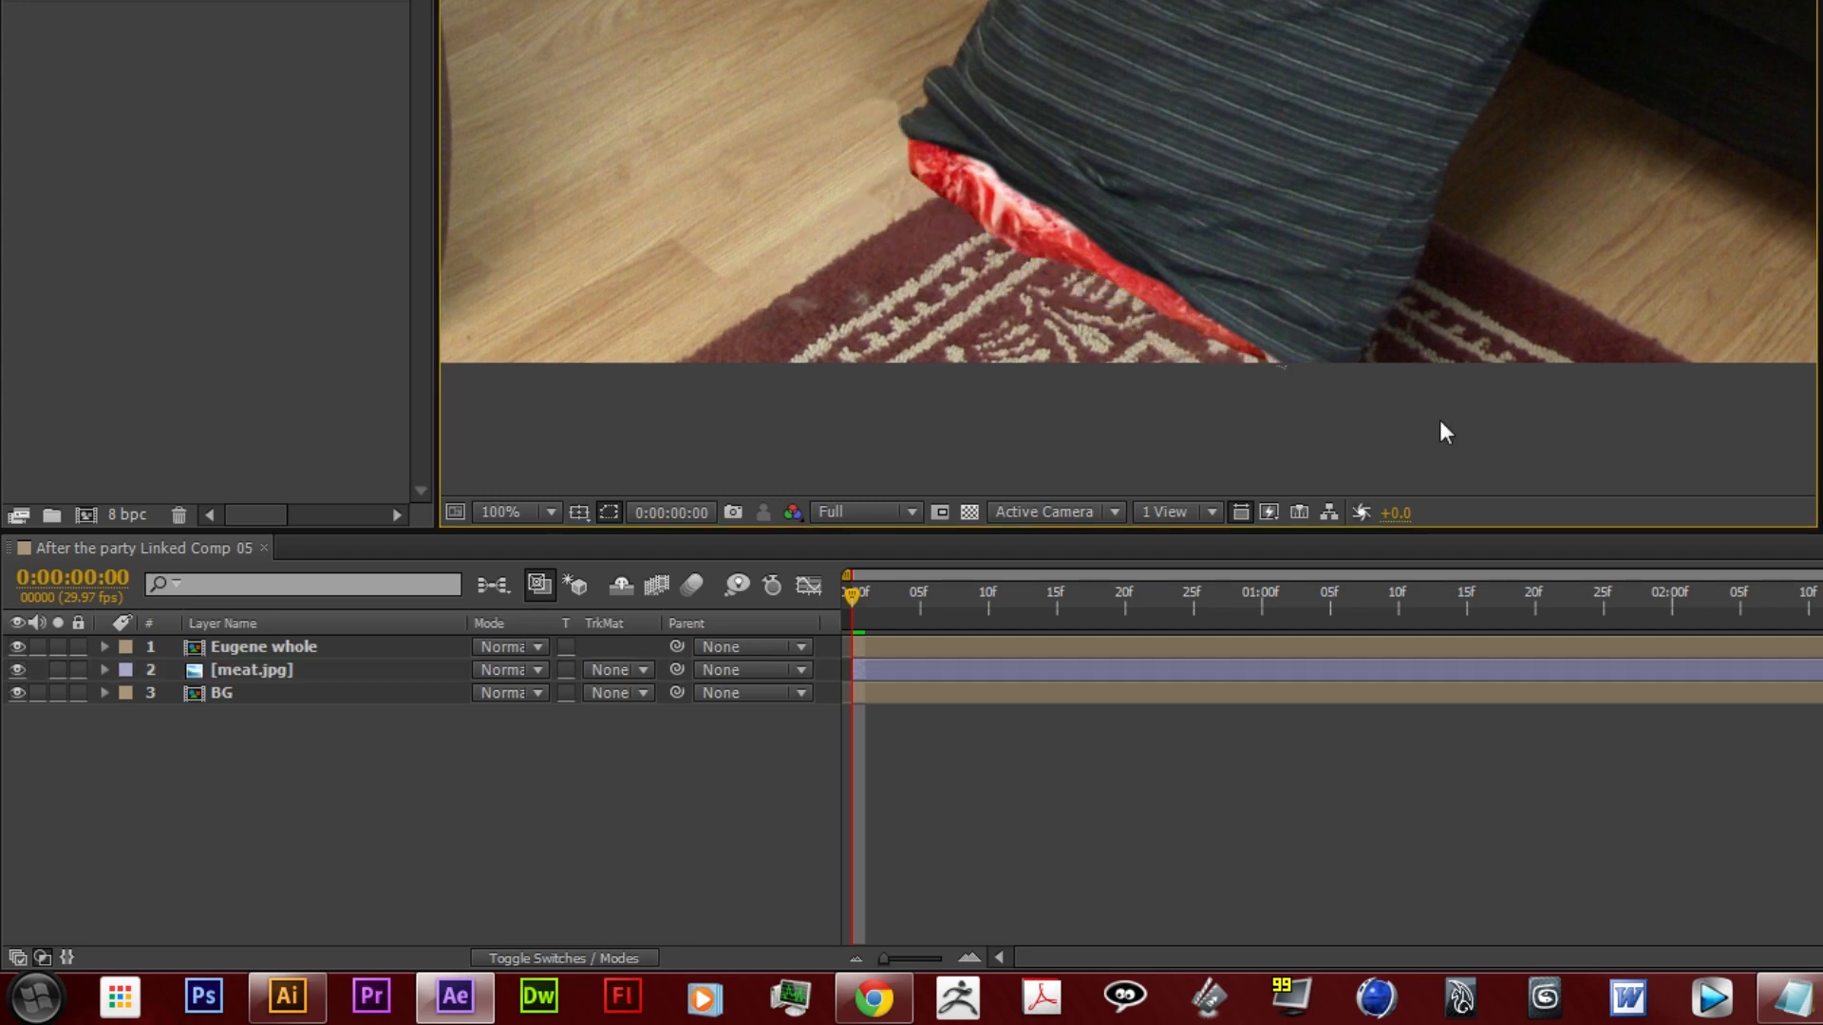
{"action": "left_click", "coordinate": [1032, 220]}
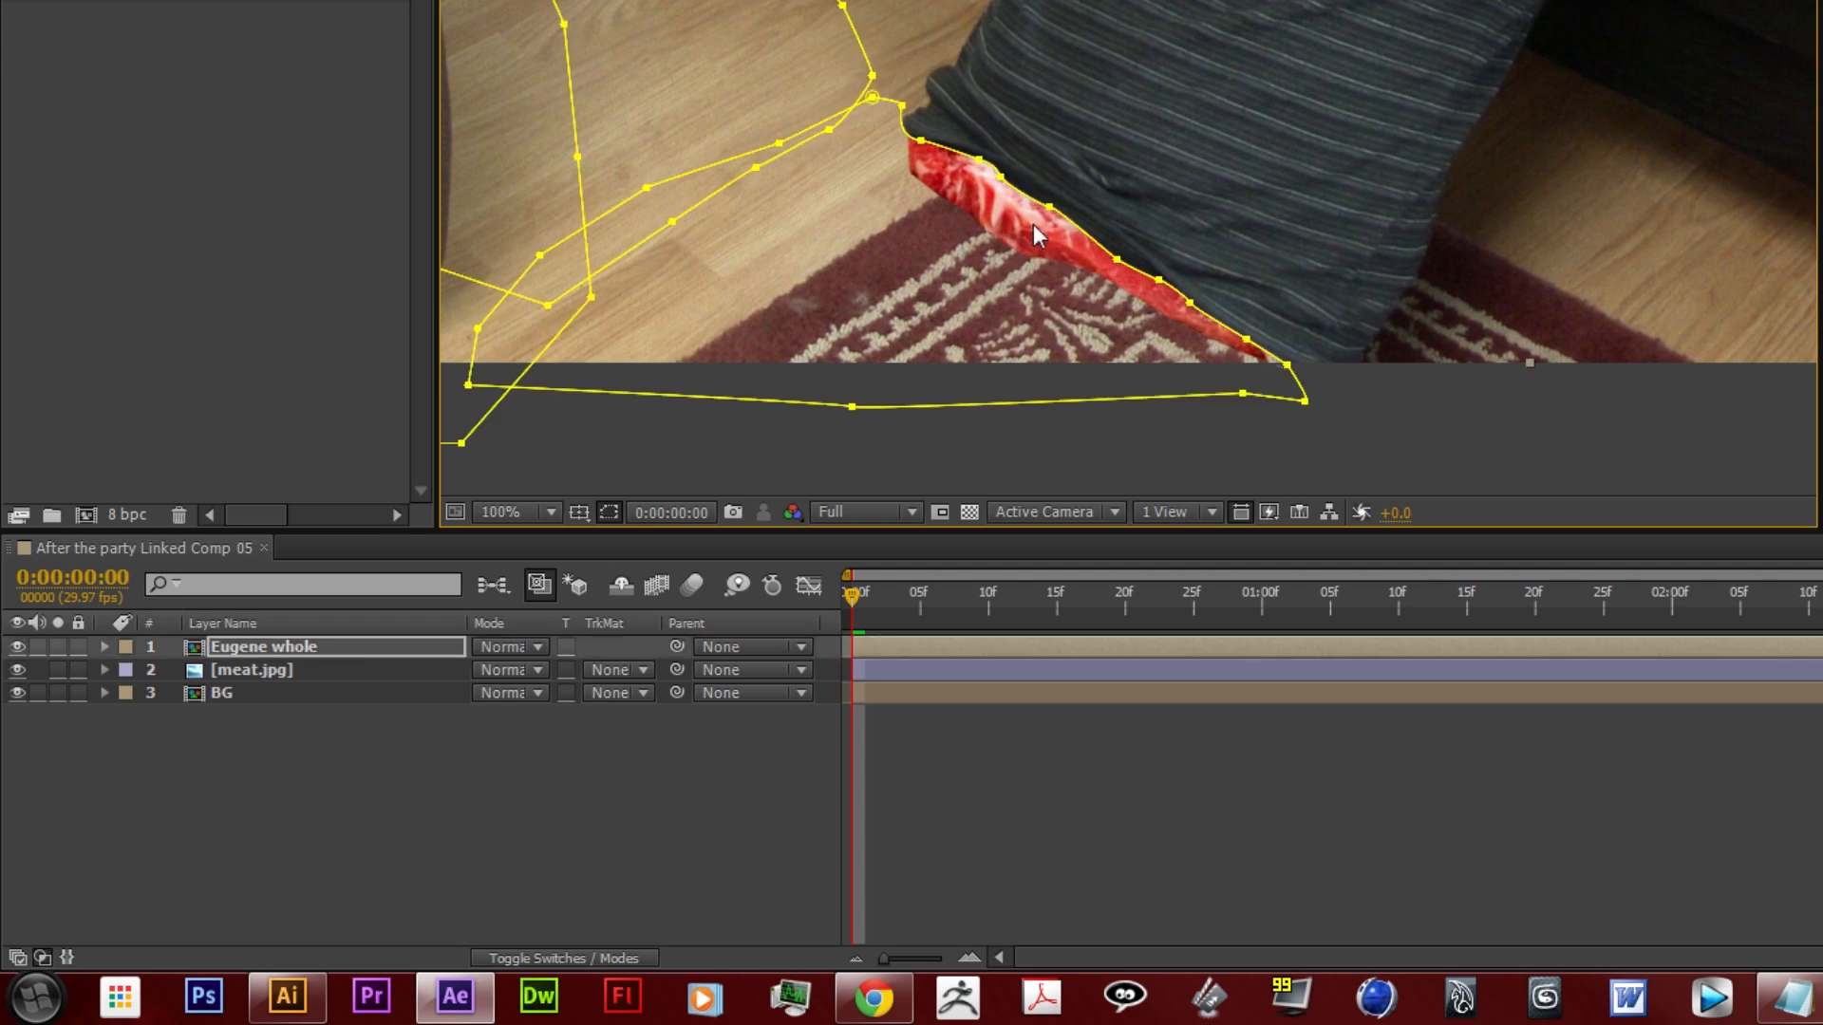
{"action": "key", "text": "ctrl+z"}
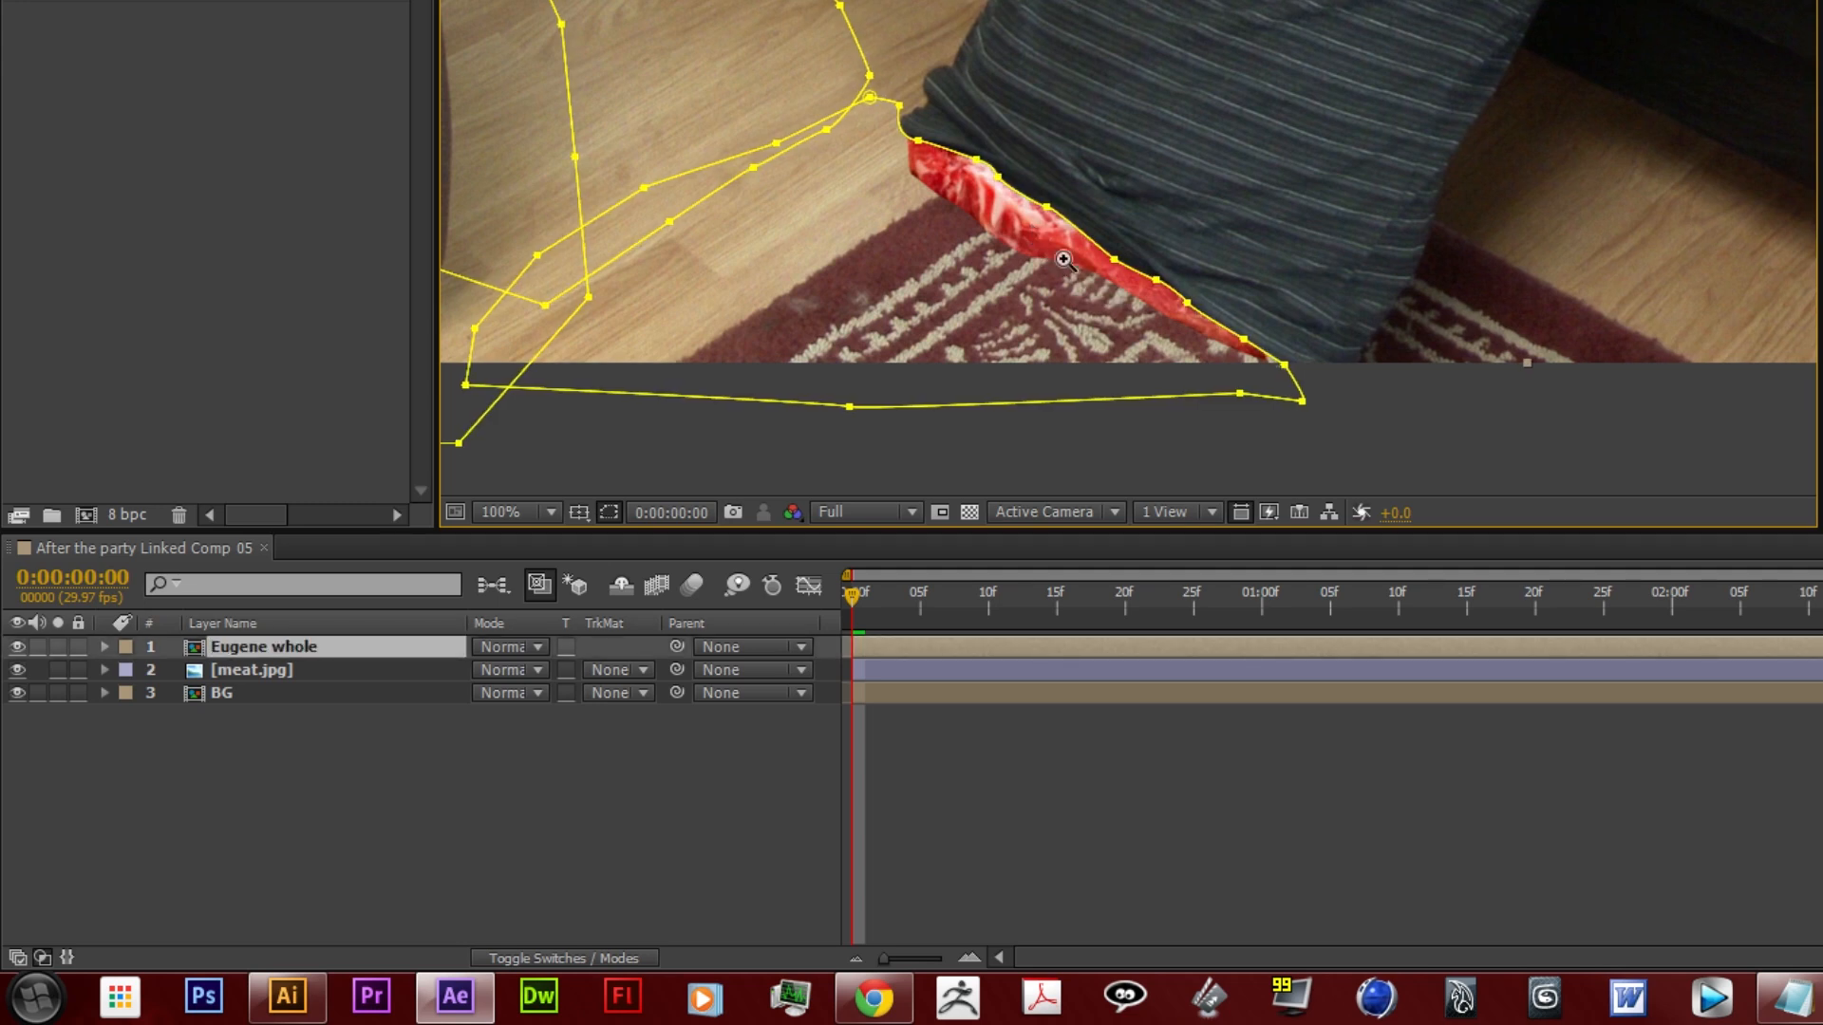
{"action": "left_click", "coordinate": [1509, 447]}
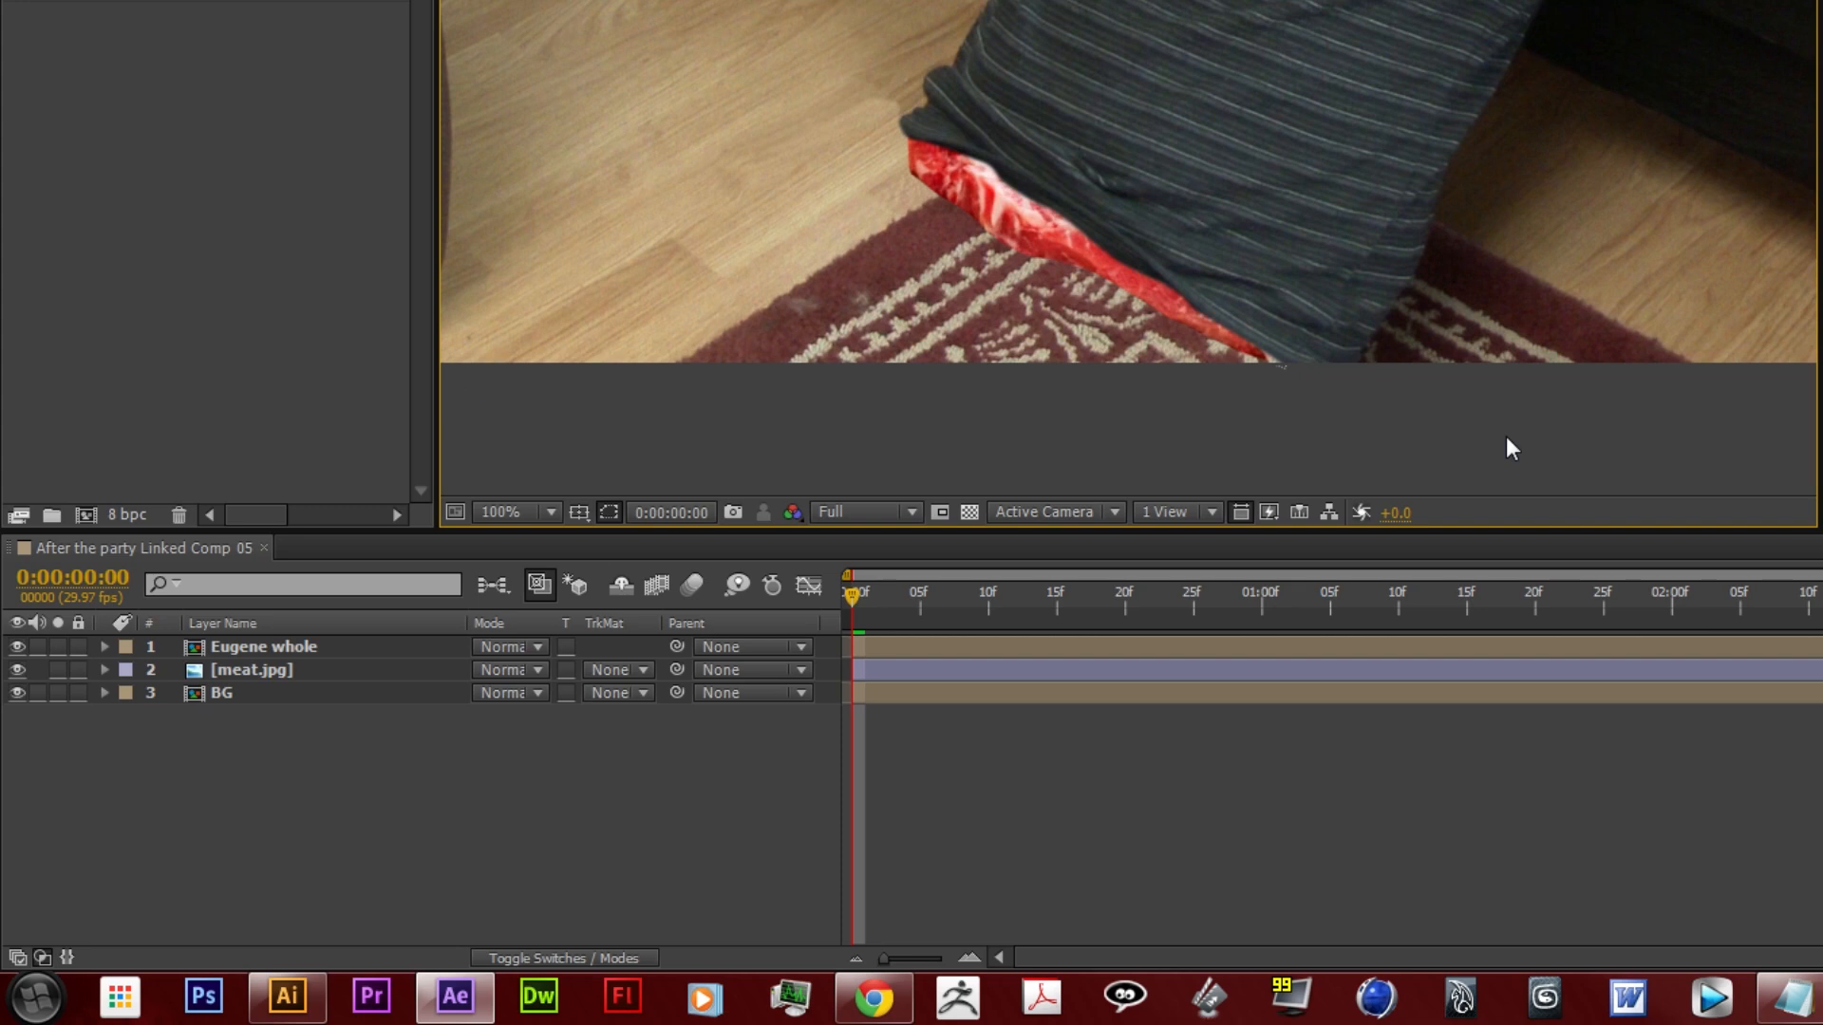
Create a null object and move it to the man's waist, at about 598, 886
{"action": "scroll", "coordinate": [1506, 436], "scroll_direction": "down", "scroll_amount": 2}
{"action": "scroll", "coordinate": [1506, 436], "scroll_direction": "down", "scroll_amount": 1}
{"action": "scroll", "coordinate": [1506, 435], "scroll_direction": "up", "scroll_amount": 1}
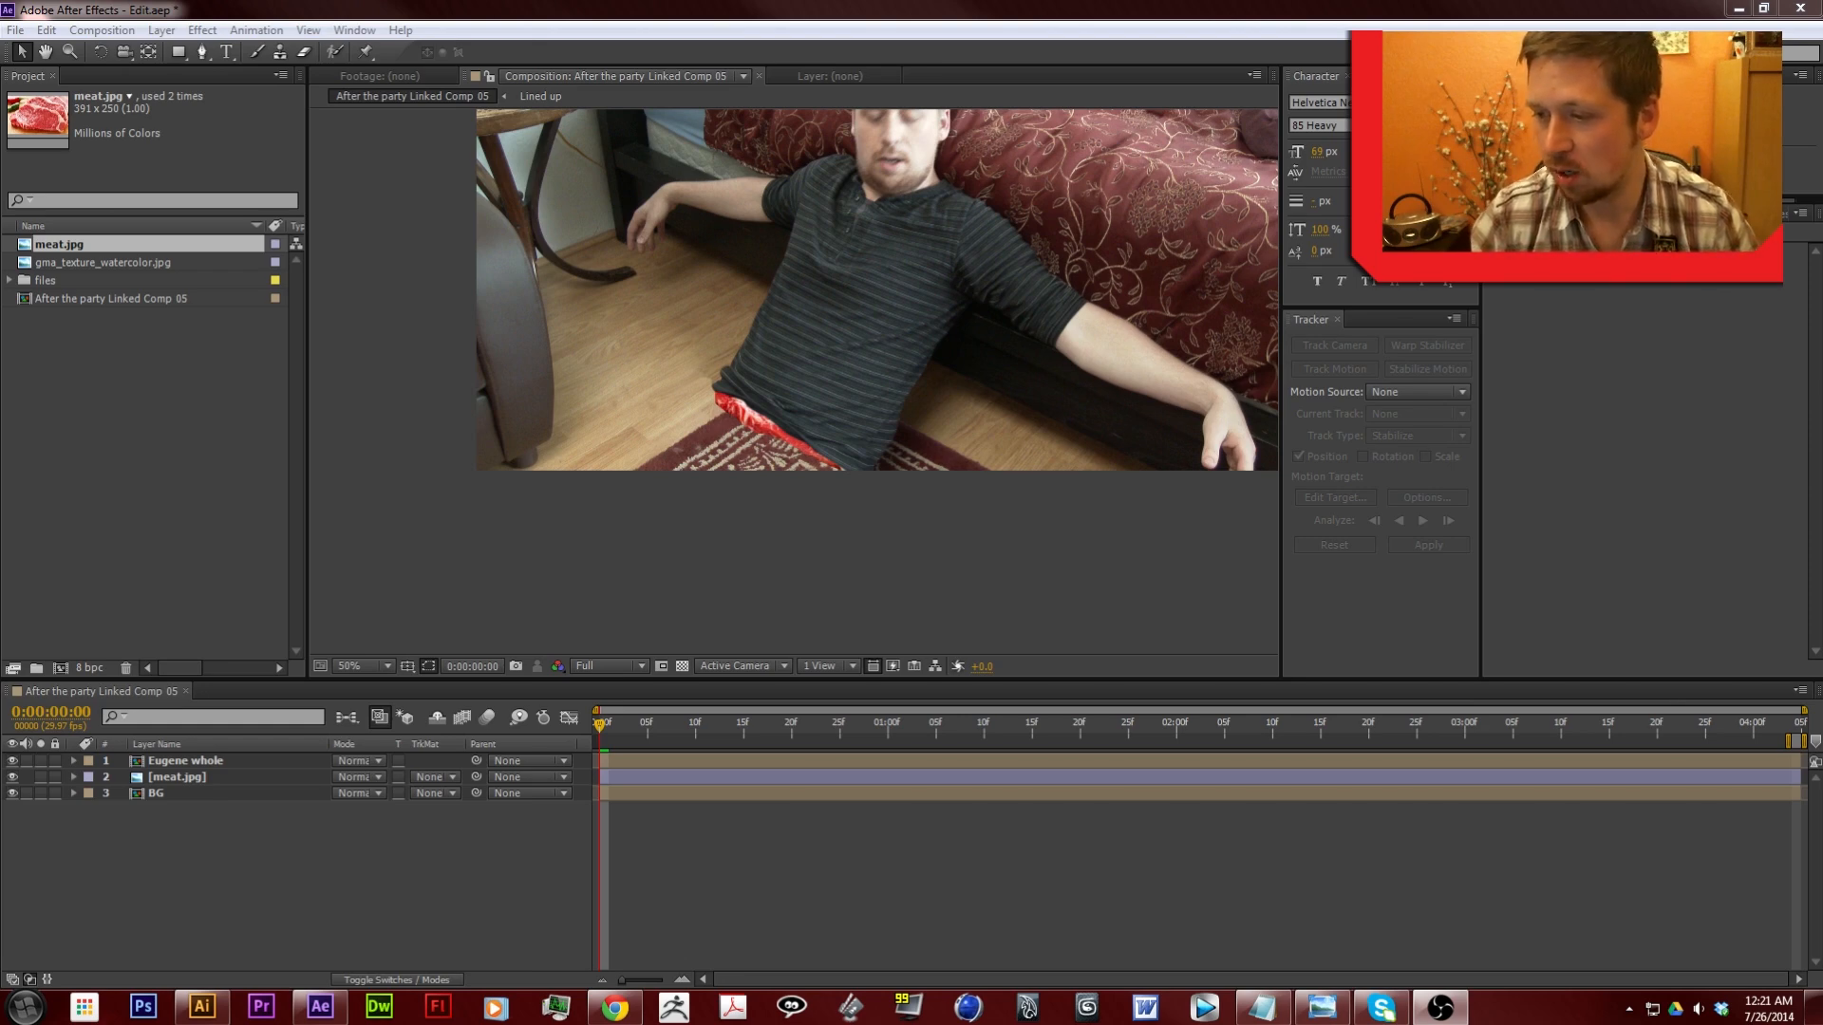
{"action": "left_click", "coordinate": [162, 29]}
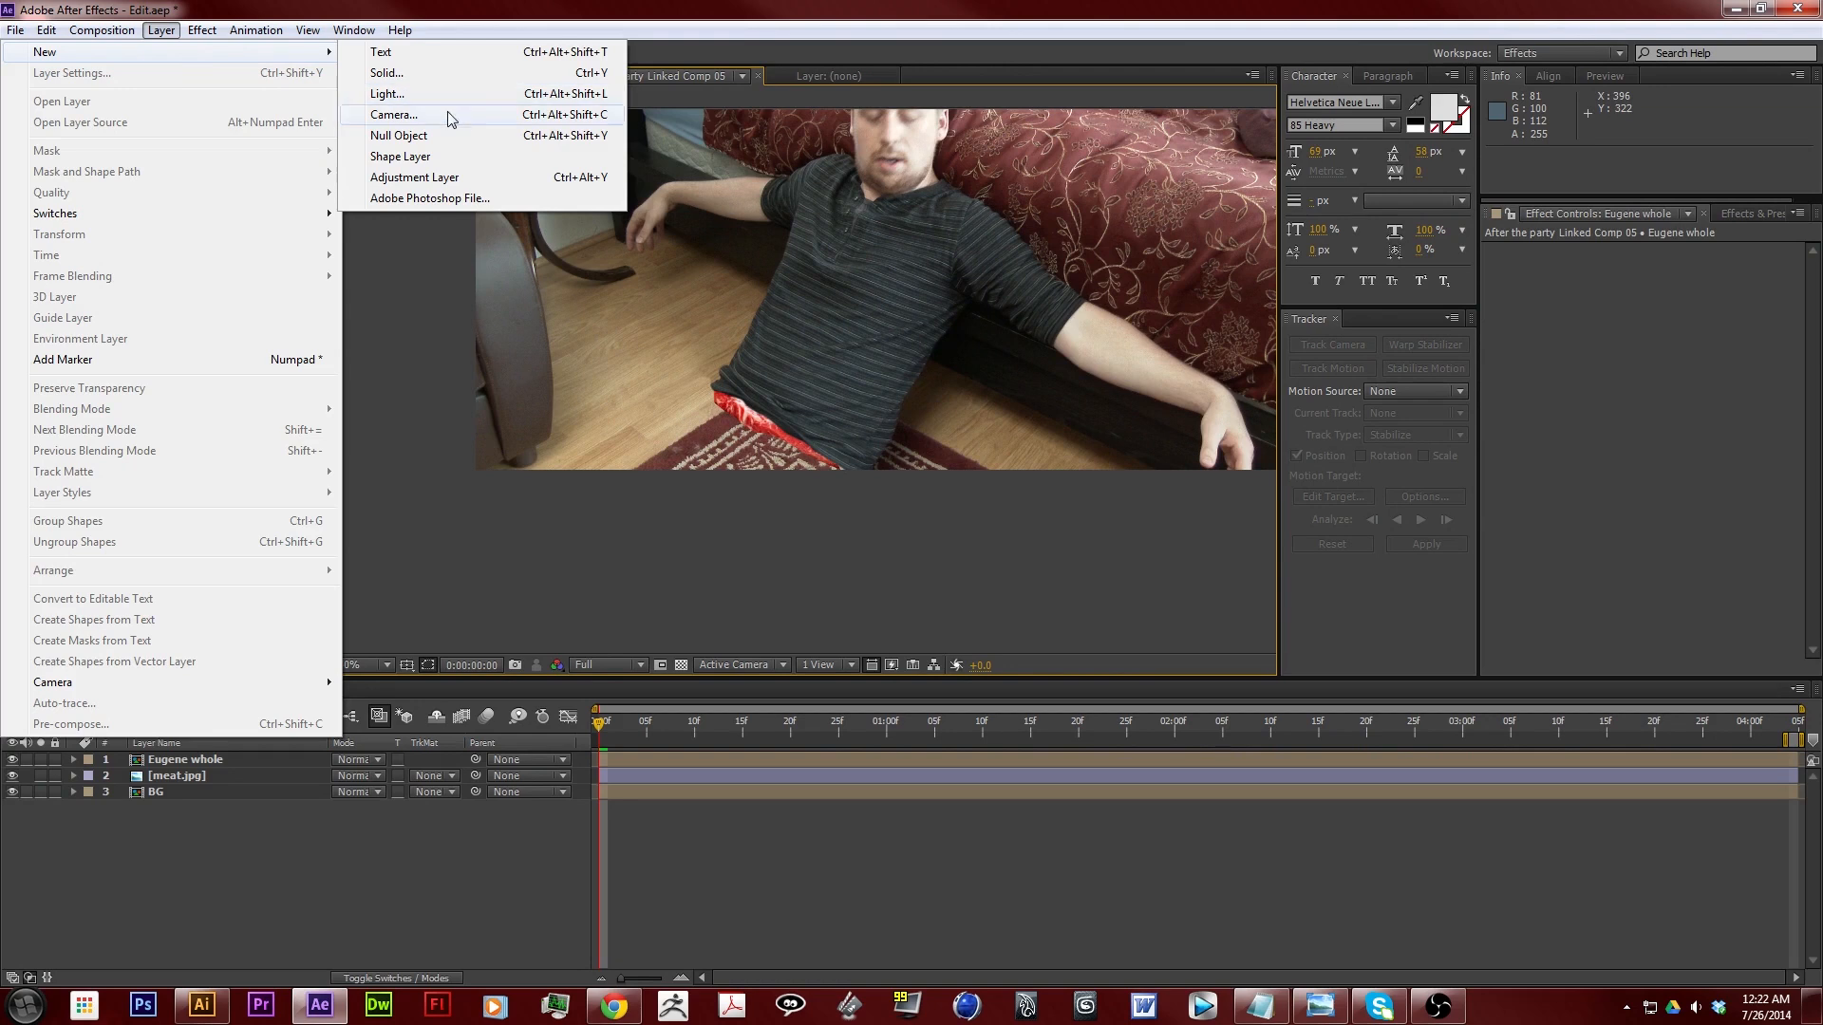
{"action": "left_click", "coordinate": [442, 135]}
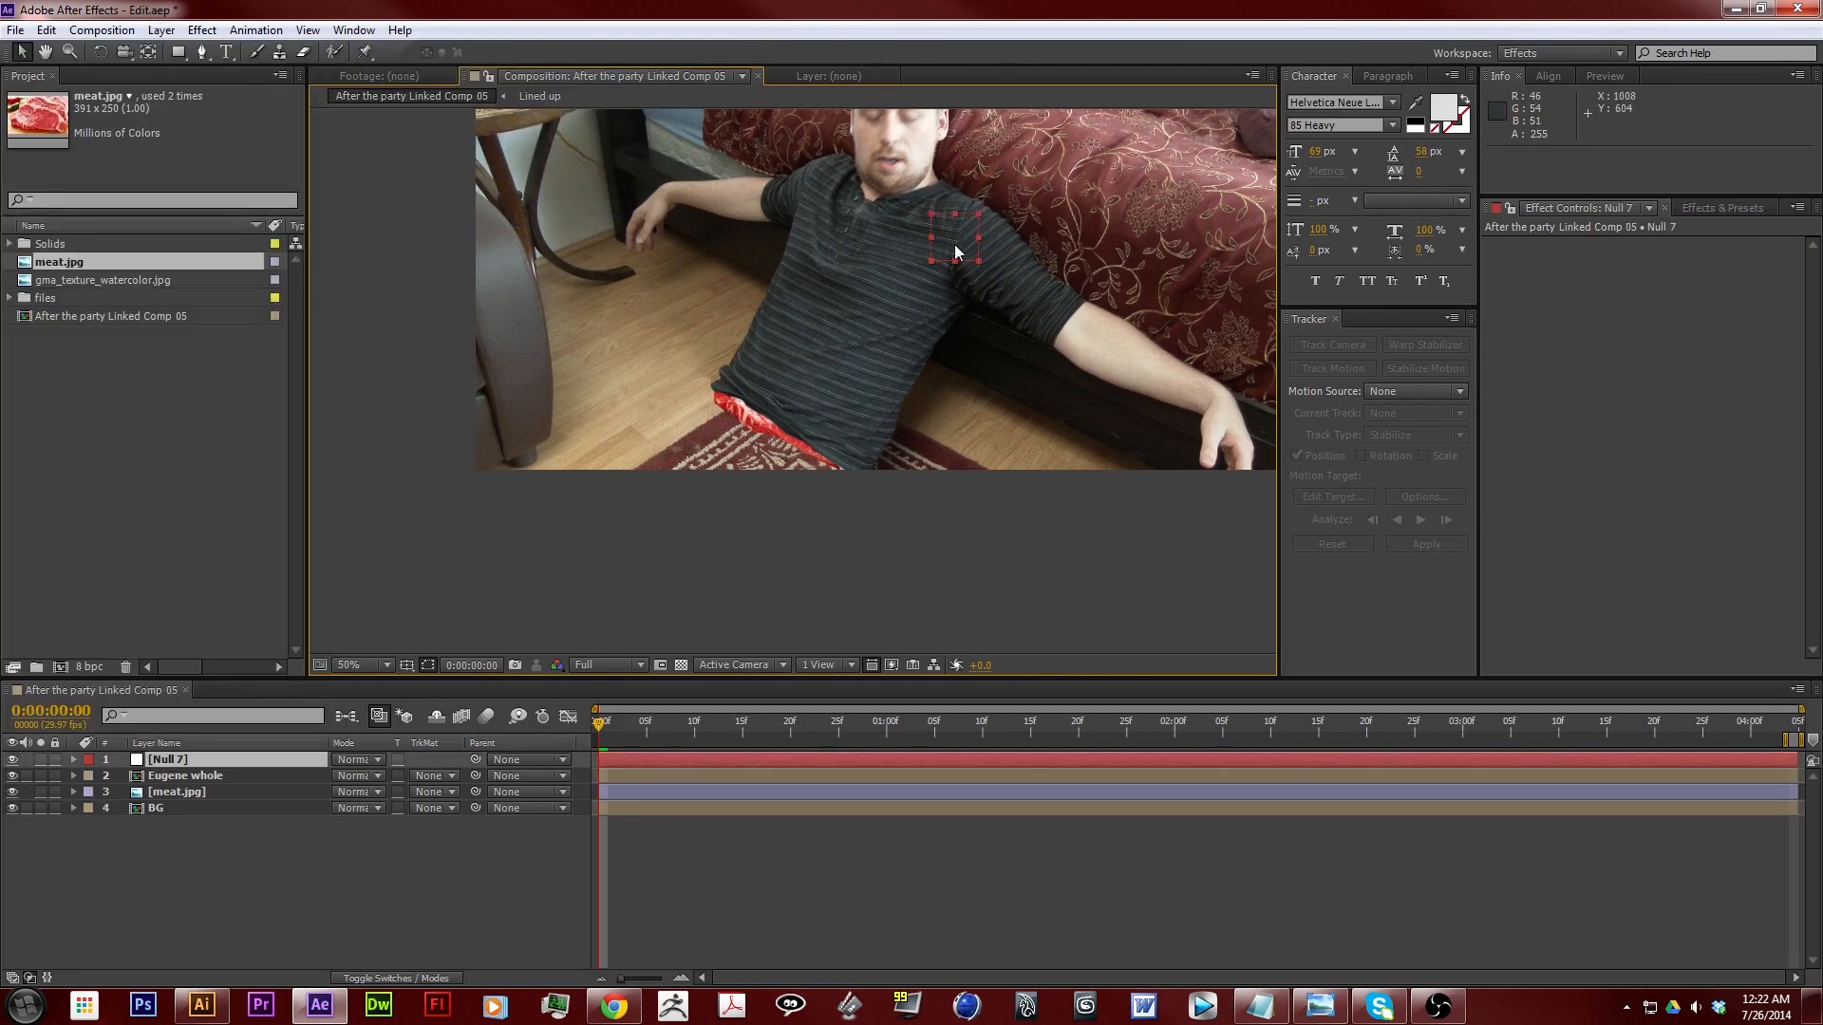
{"action": "left_click_drag", "start_coordinate": [954, 242], "coordinate": [786, 412]}
{"action": "key", "text": "Return"}
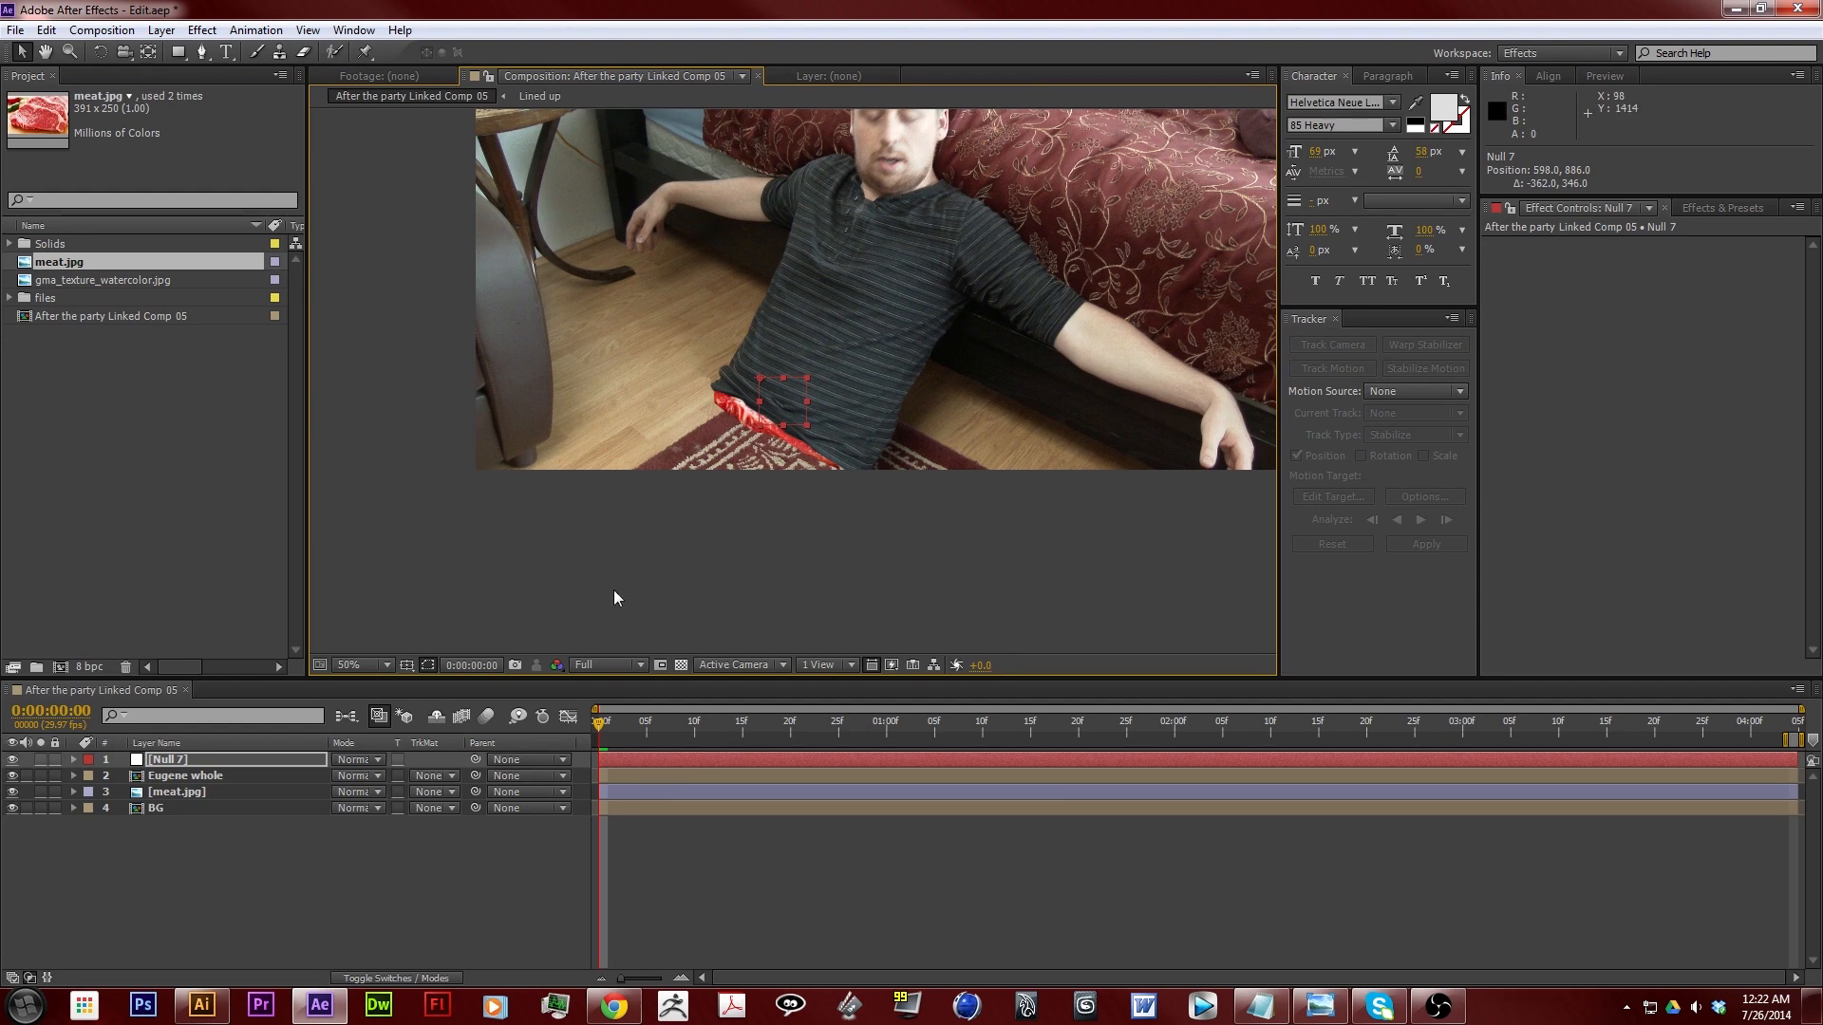
Track the position of the man's layer from a point on his shirt just above the waist, analyzing forward through the clip
{"action": "left_click", "coordinate": [172, 776]}
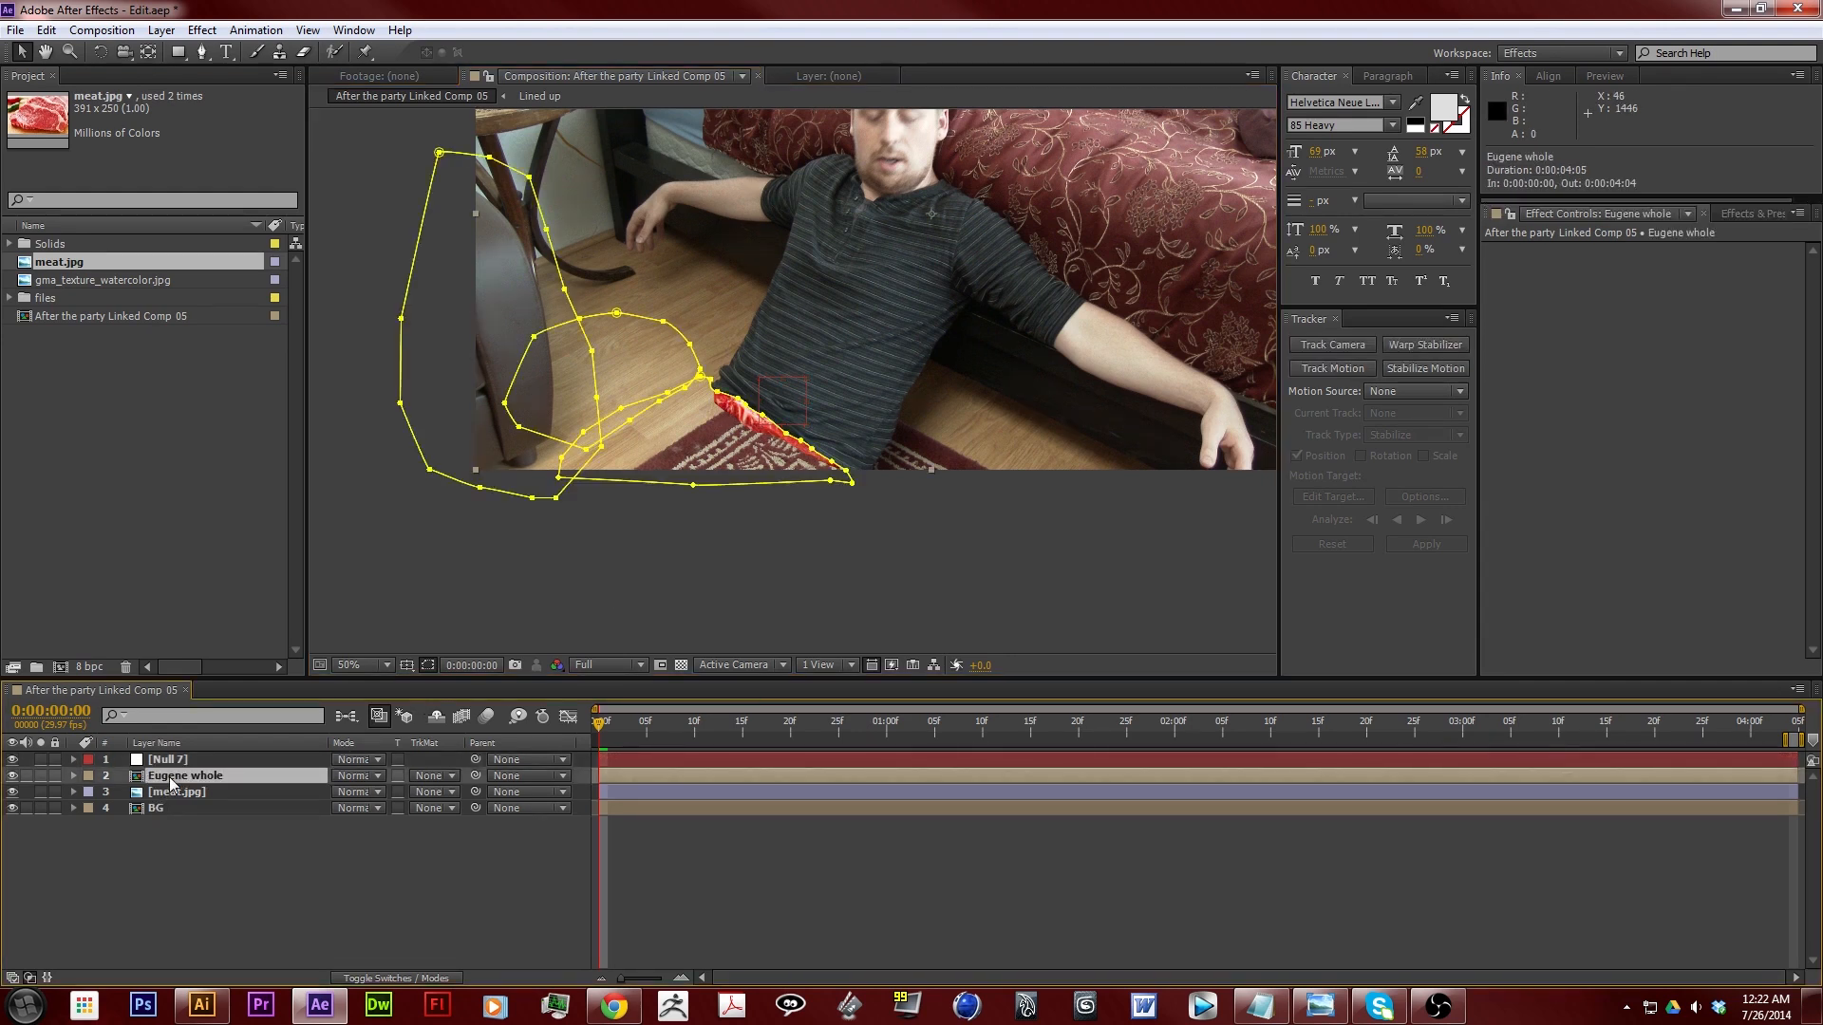
{"action": "left_click", "coordinate": [1326, 367]}
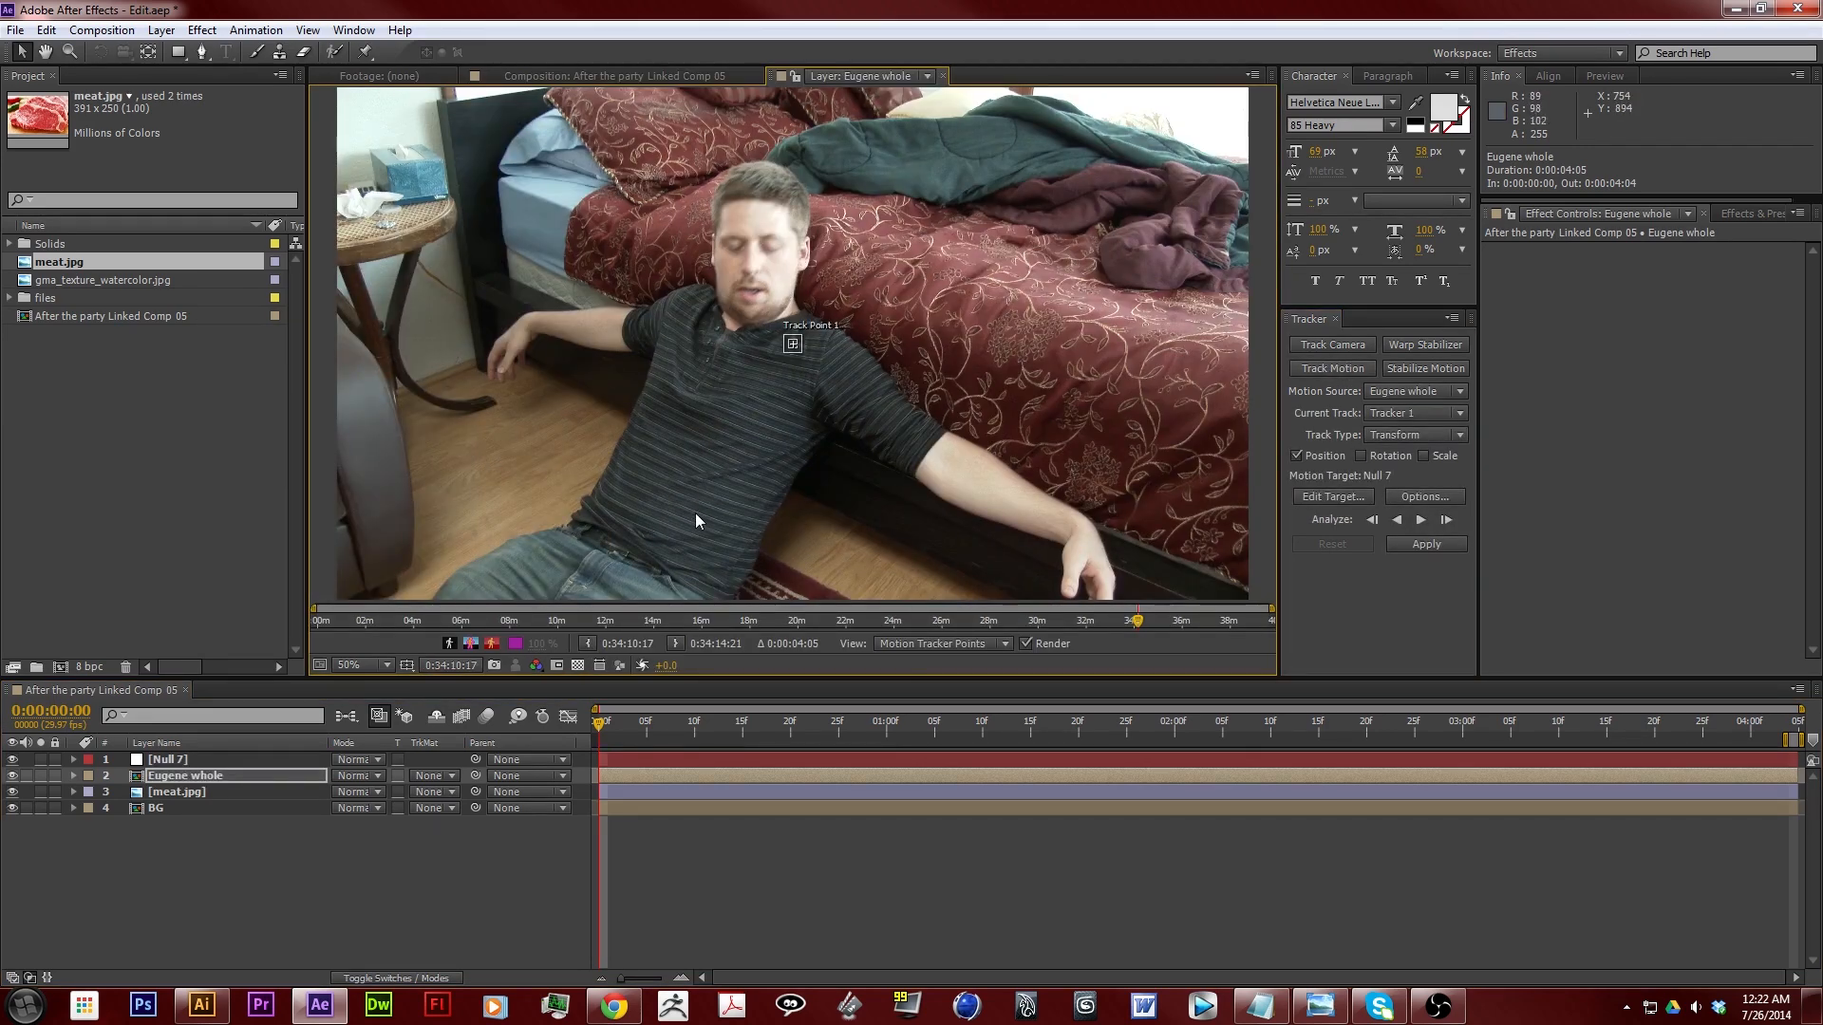
{"action": "left_click_drag", "start_coordinate": [695, 521], "coordinate": [846, 422]}
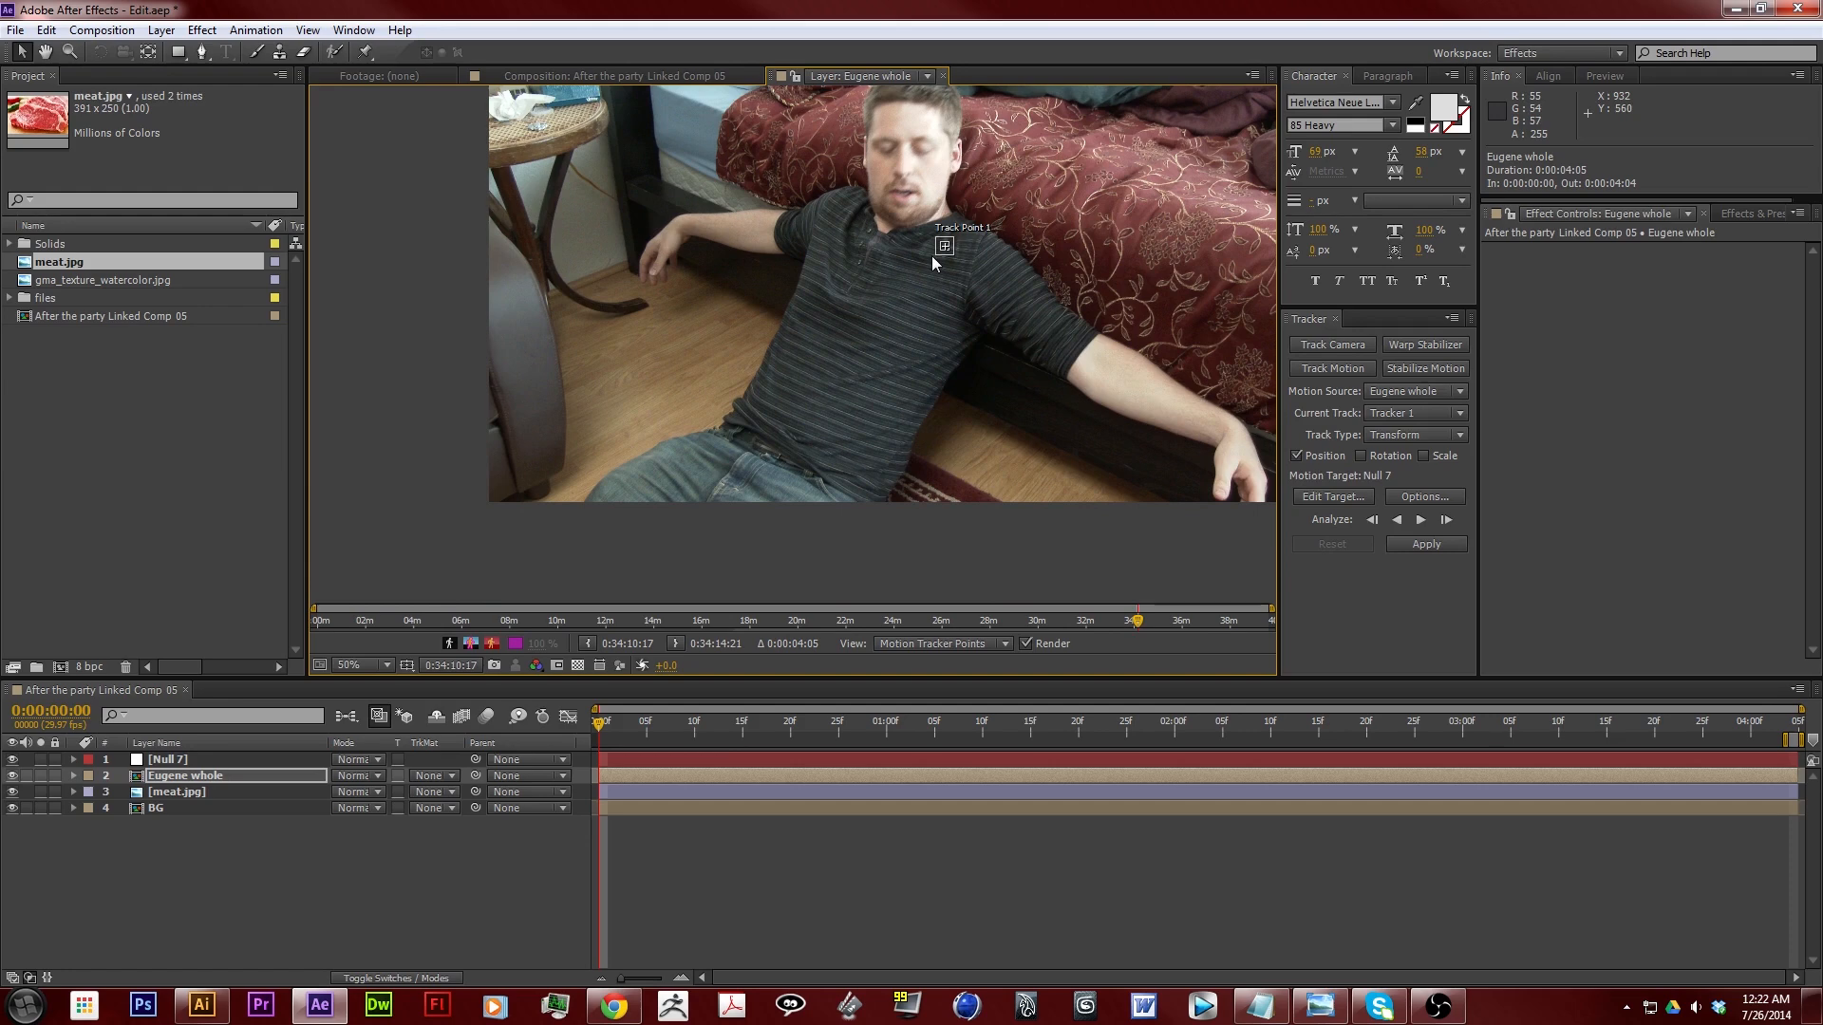
{"action": "left_click_drag", "start_coordinate": [936, 254], "coordinate": [800, 442]}
{"action": "left_click", "coordinate": [1421, 521]}
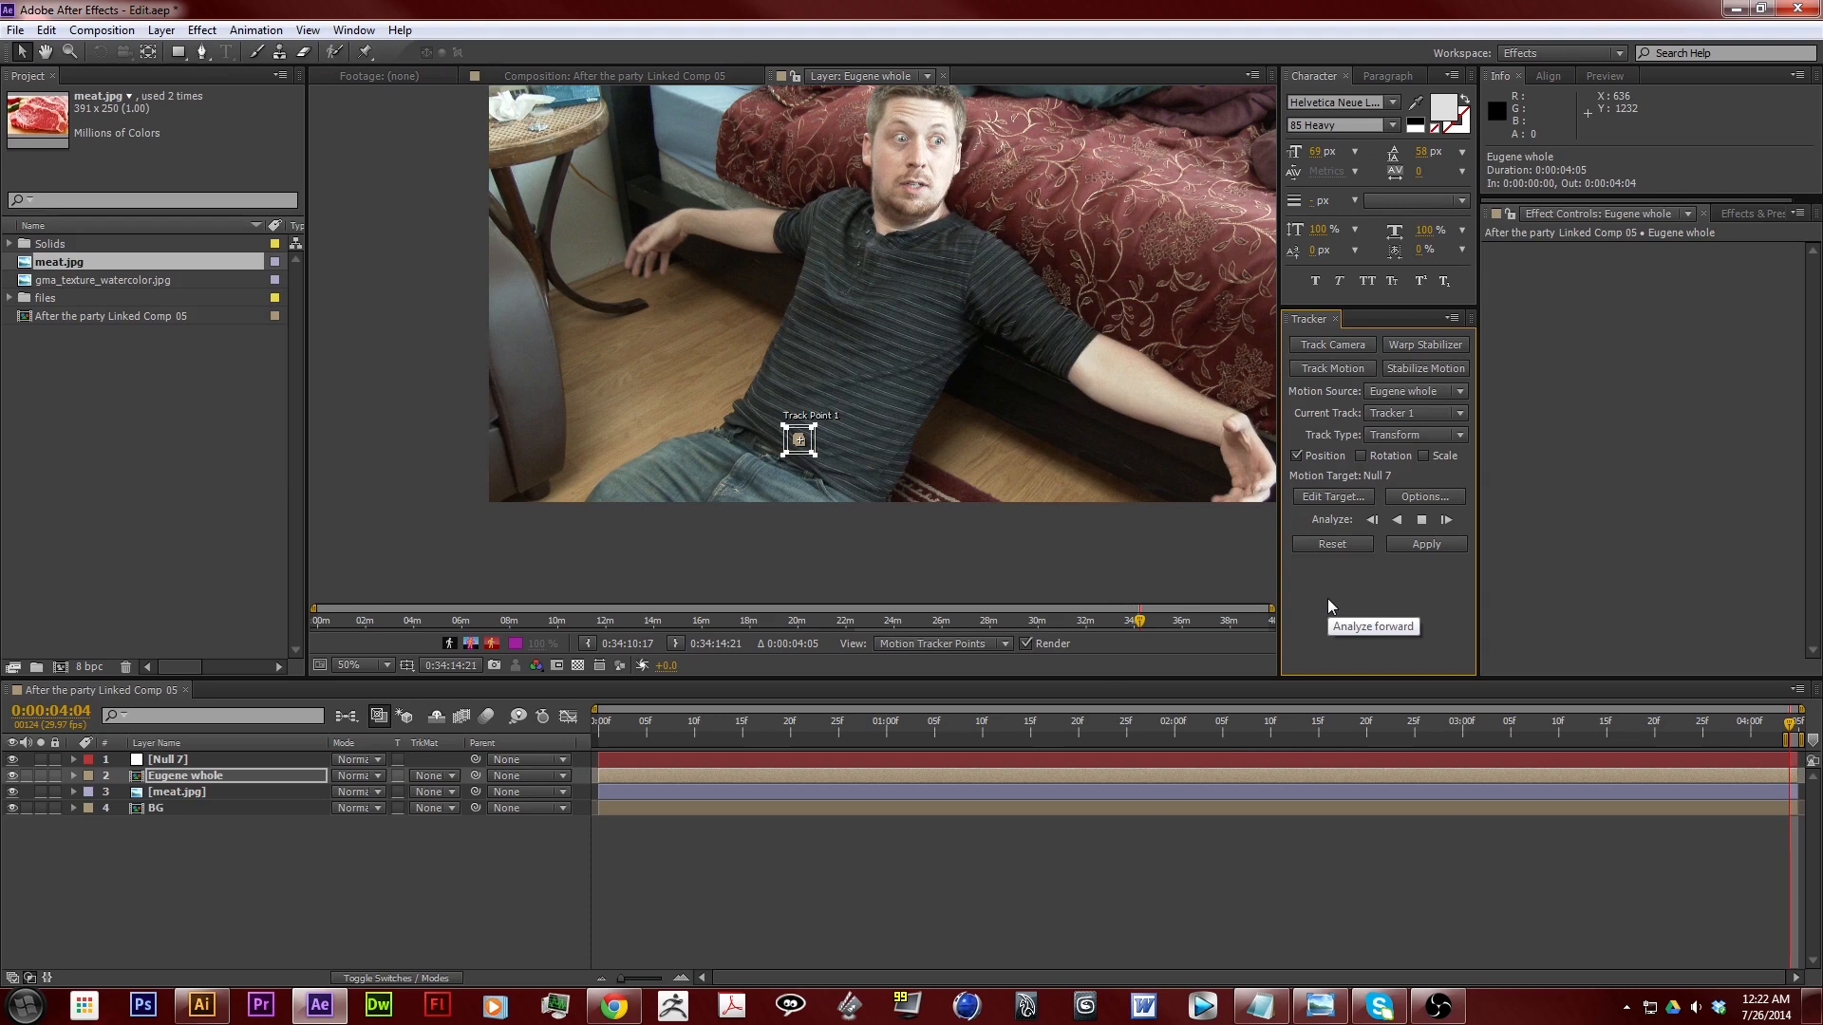
Set Null 7 as the motion target and apply the tracking data to it in X and Y
{"action": "left_click", "coordinate": [1327, 494]}
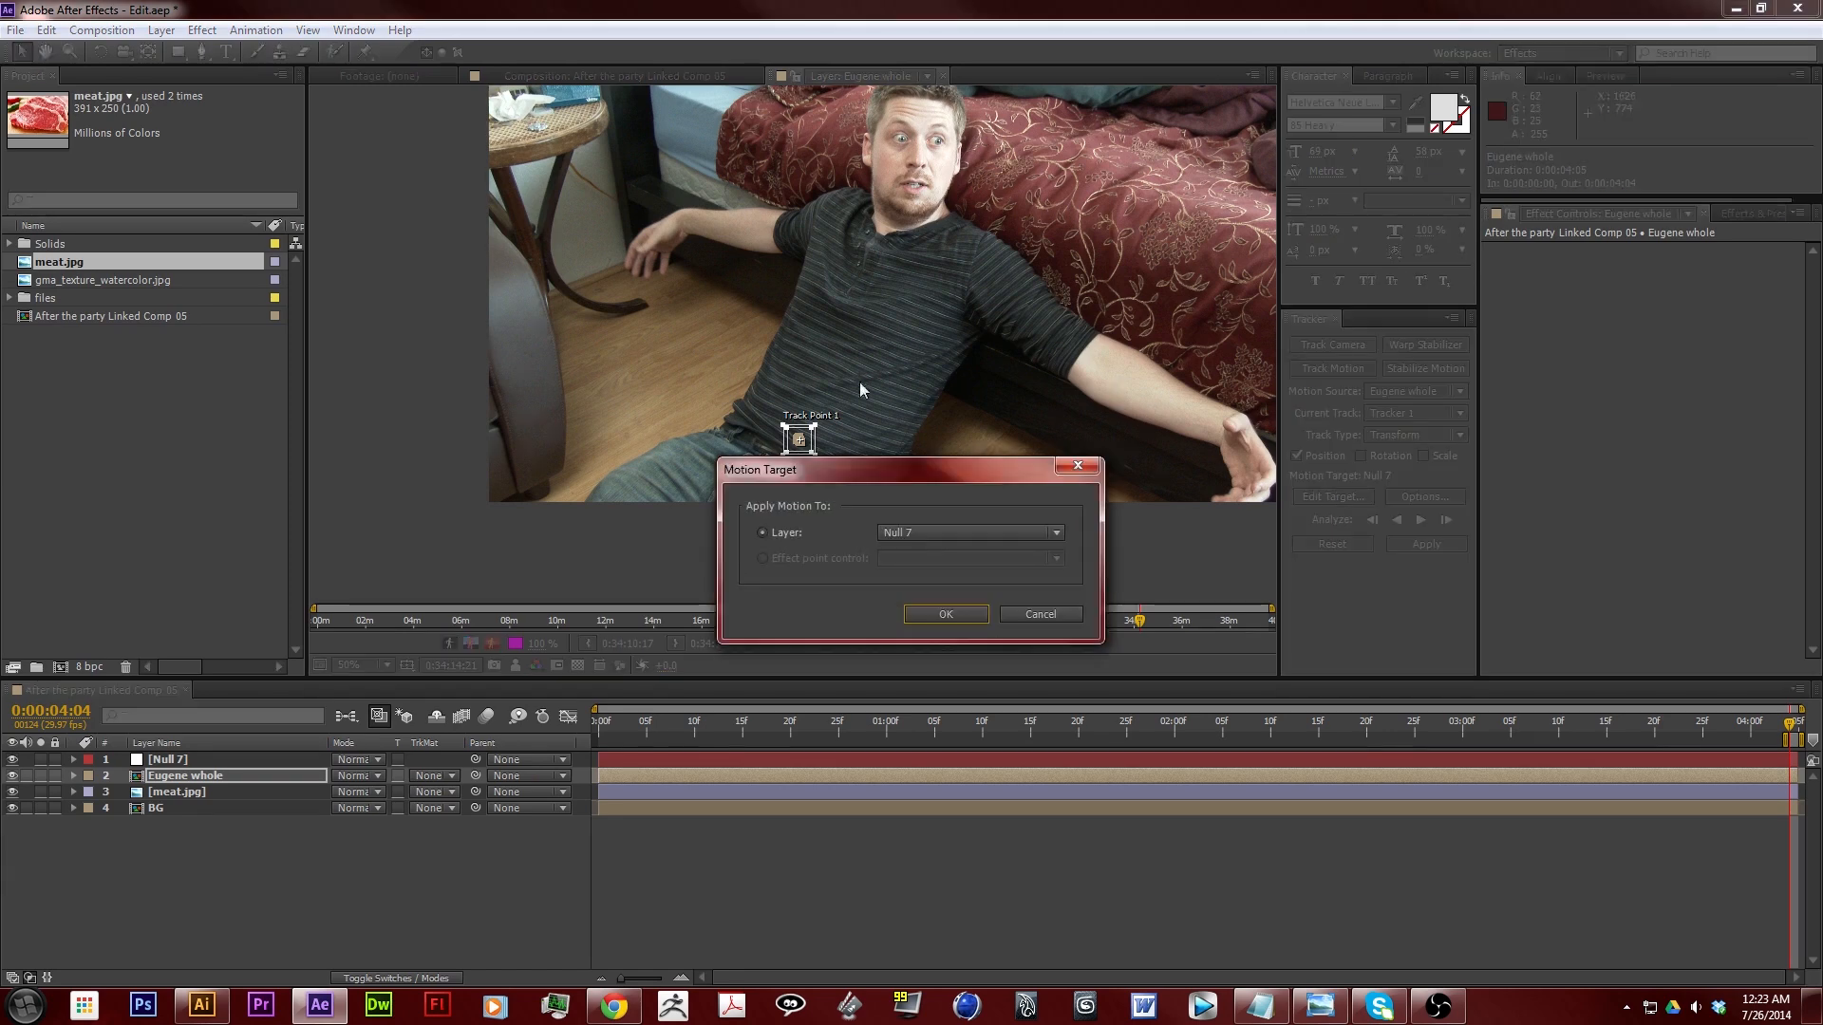
{"action": "left_click", "coordinate": [900, 534]}
{"action": "left_click", "coordinate": [931, 551]}
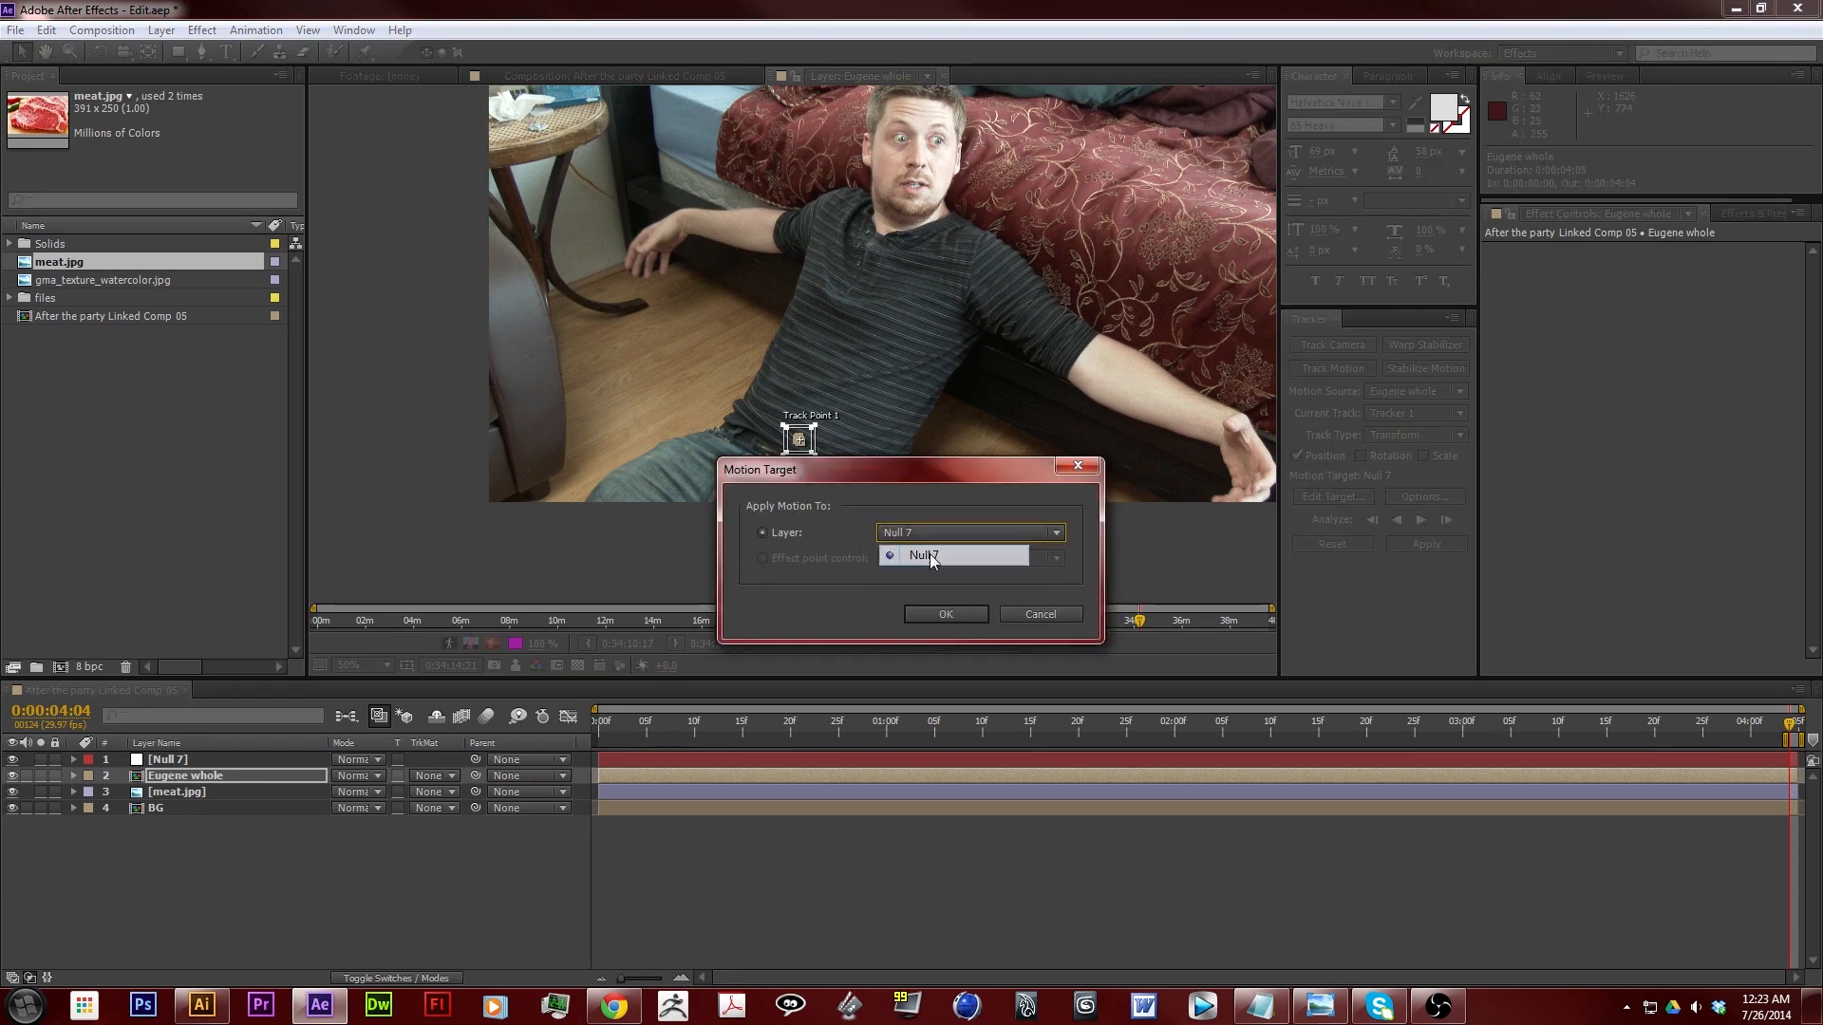
{"action": "left_click", "coordinate": [945, 616]}
{"action": "left_click", "coordinate": [1409, 541]}
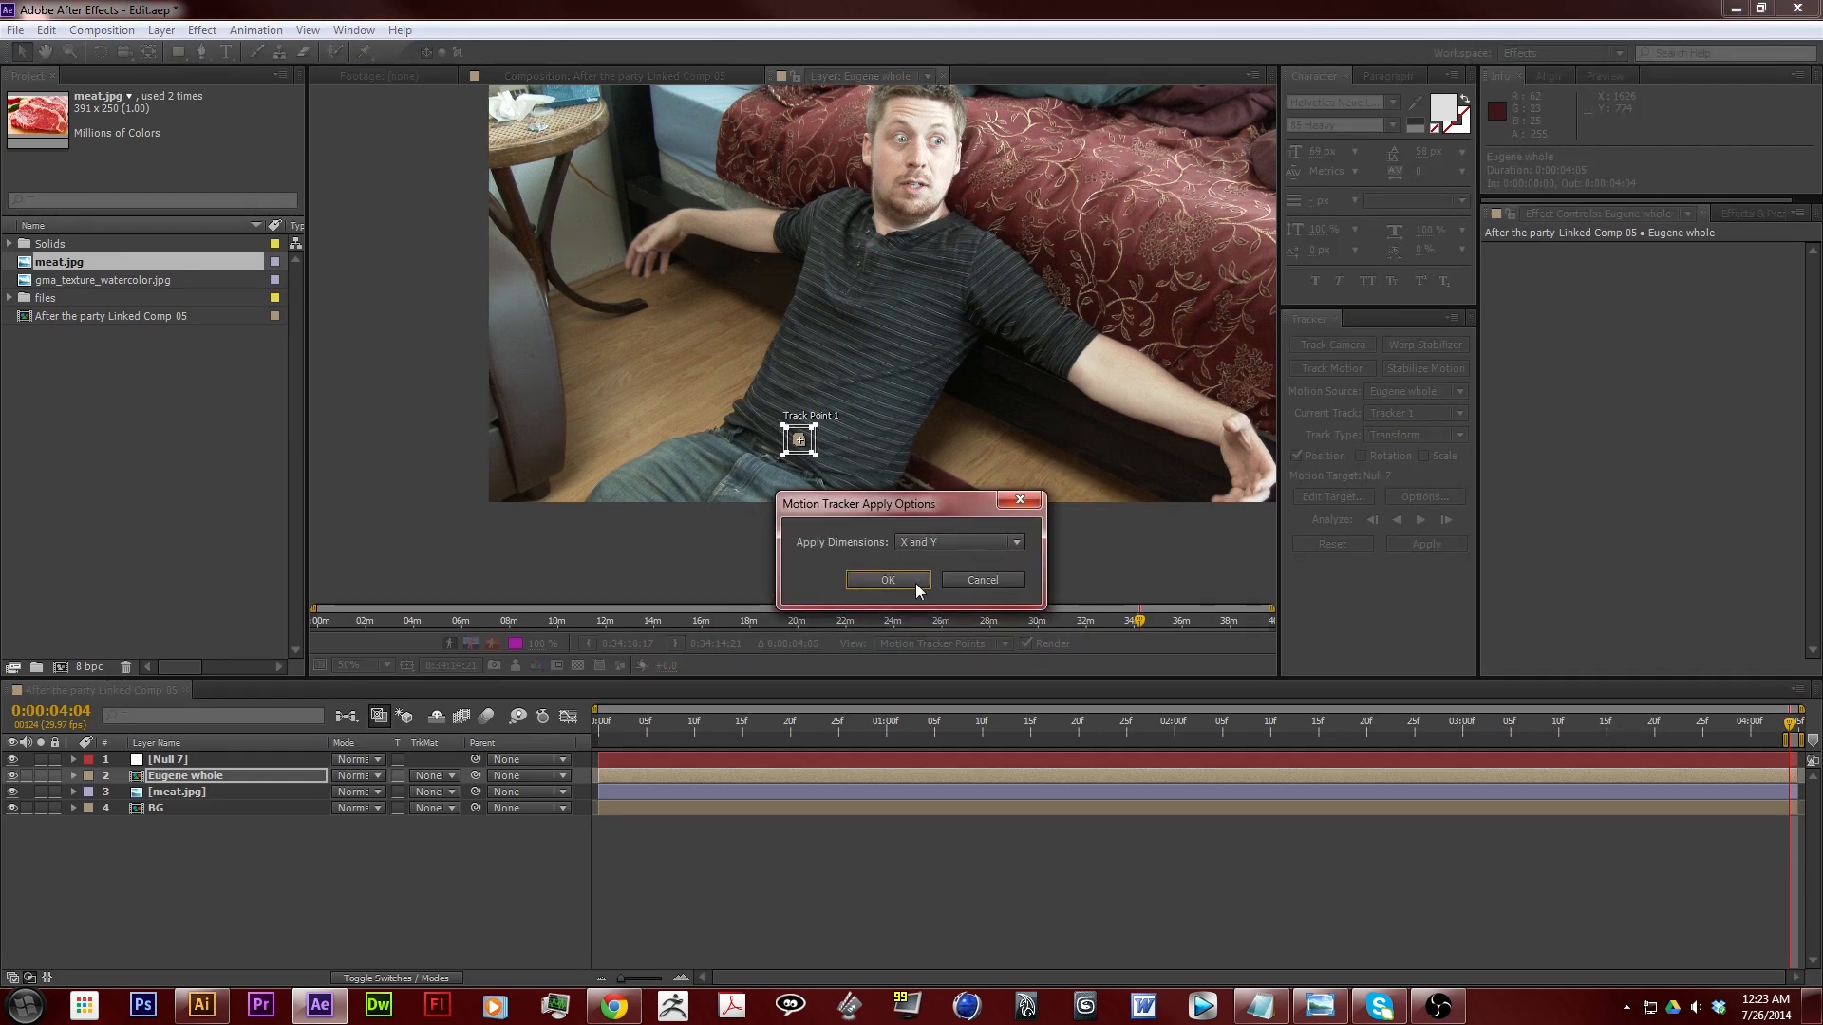
{"action": "left_click", "coordinate": [886, 580]}
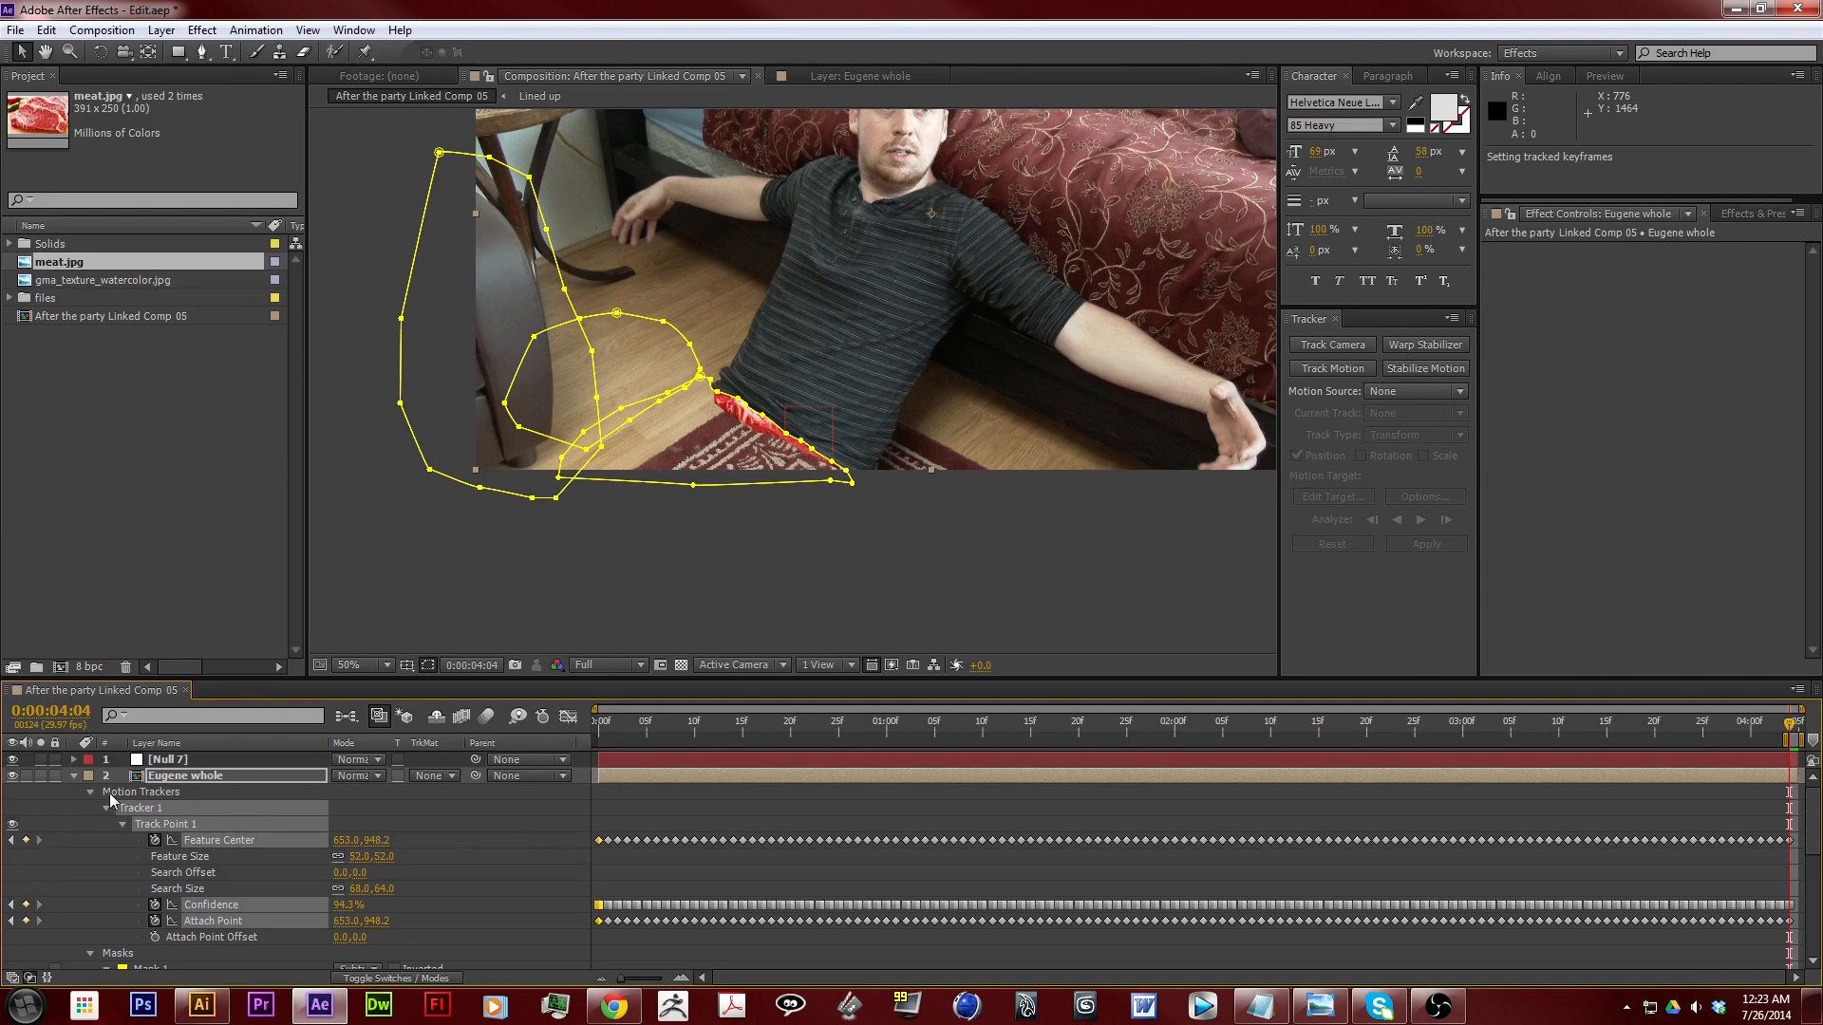
Examine the tracked position keyframes on the null layer and collapse its properties
{"action": "left_click", "coordinate": [75, 777]}
{"action": "left_click", "coordinate": [171, 760]}
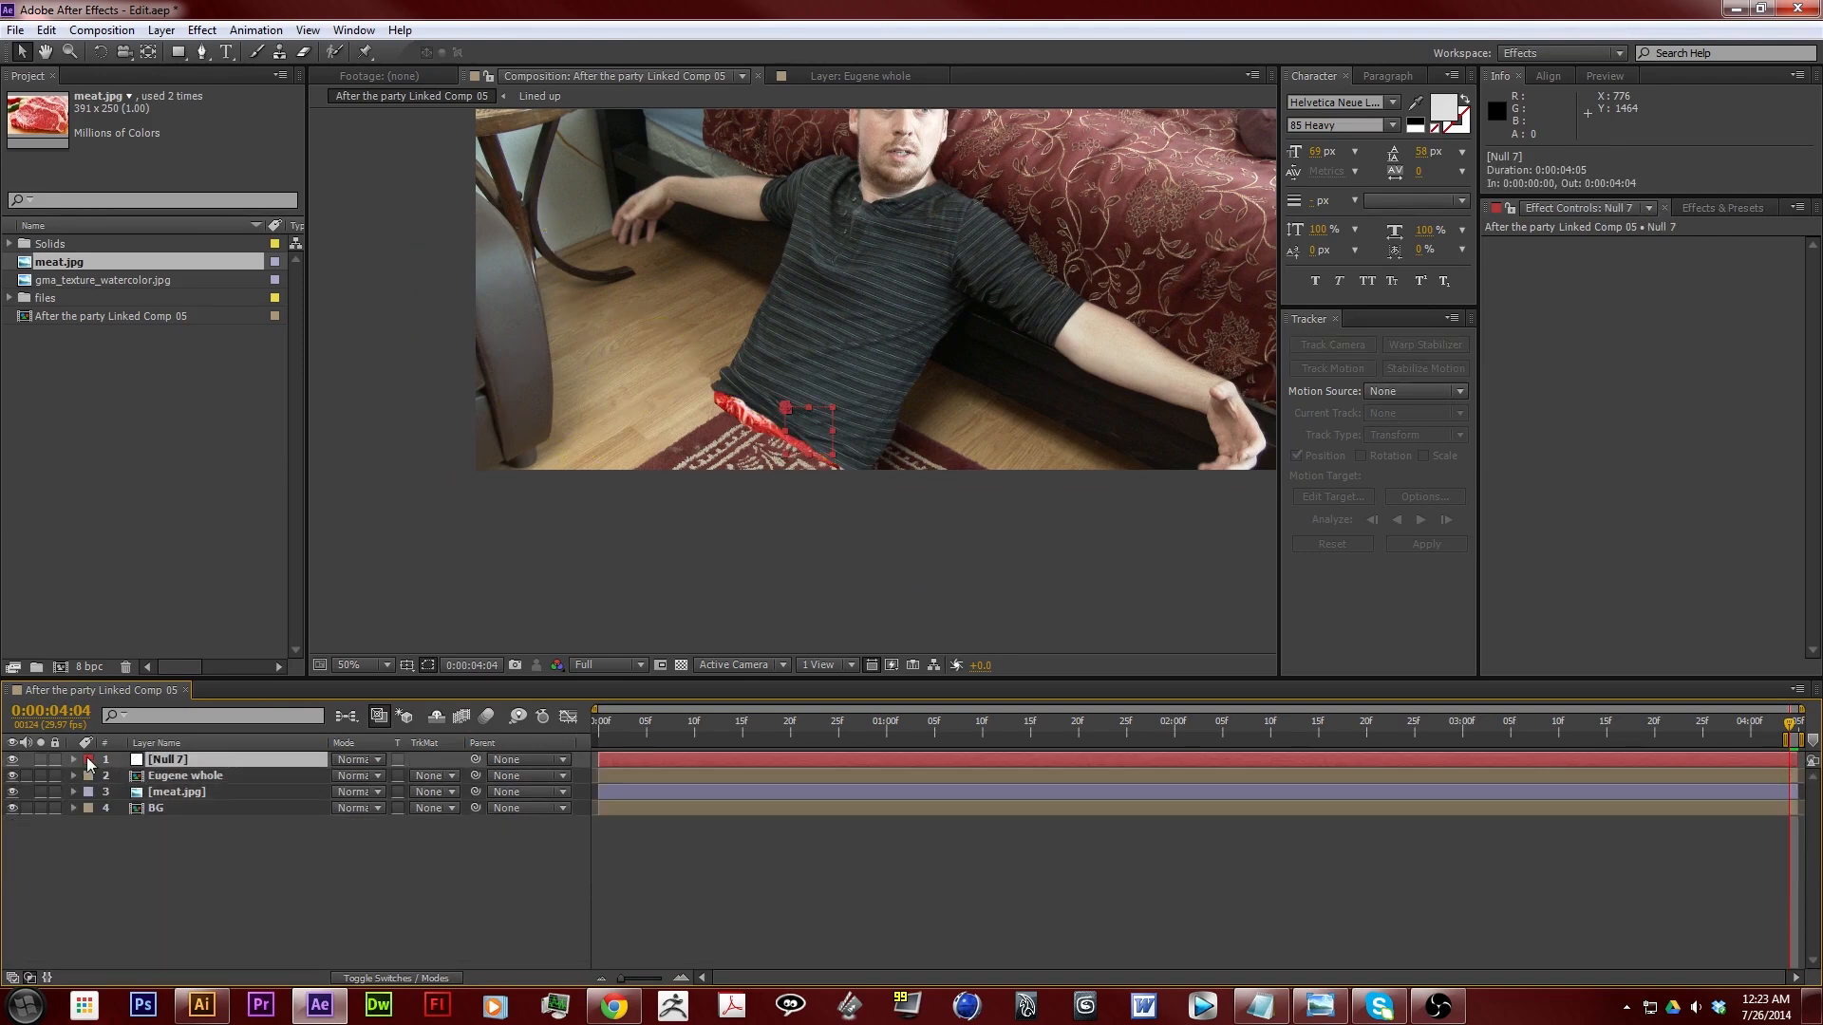
{"action": "left_click", "coordinate": [74, 759]}
{"action": "left_click", "coordinate": [91, 775]}
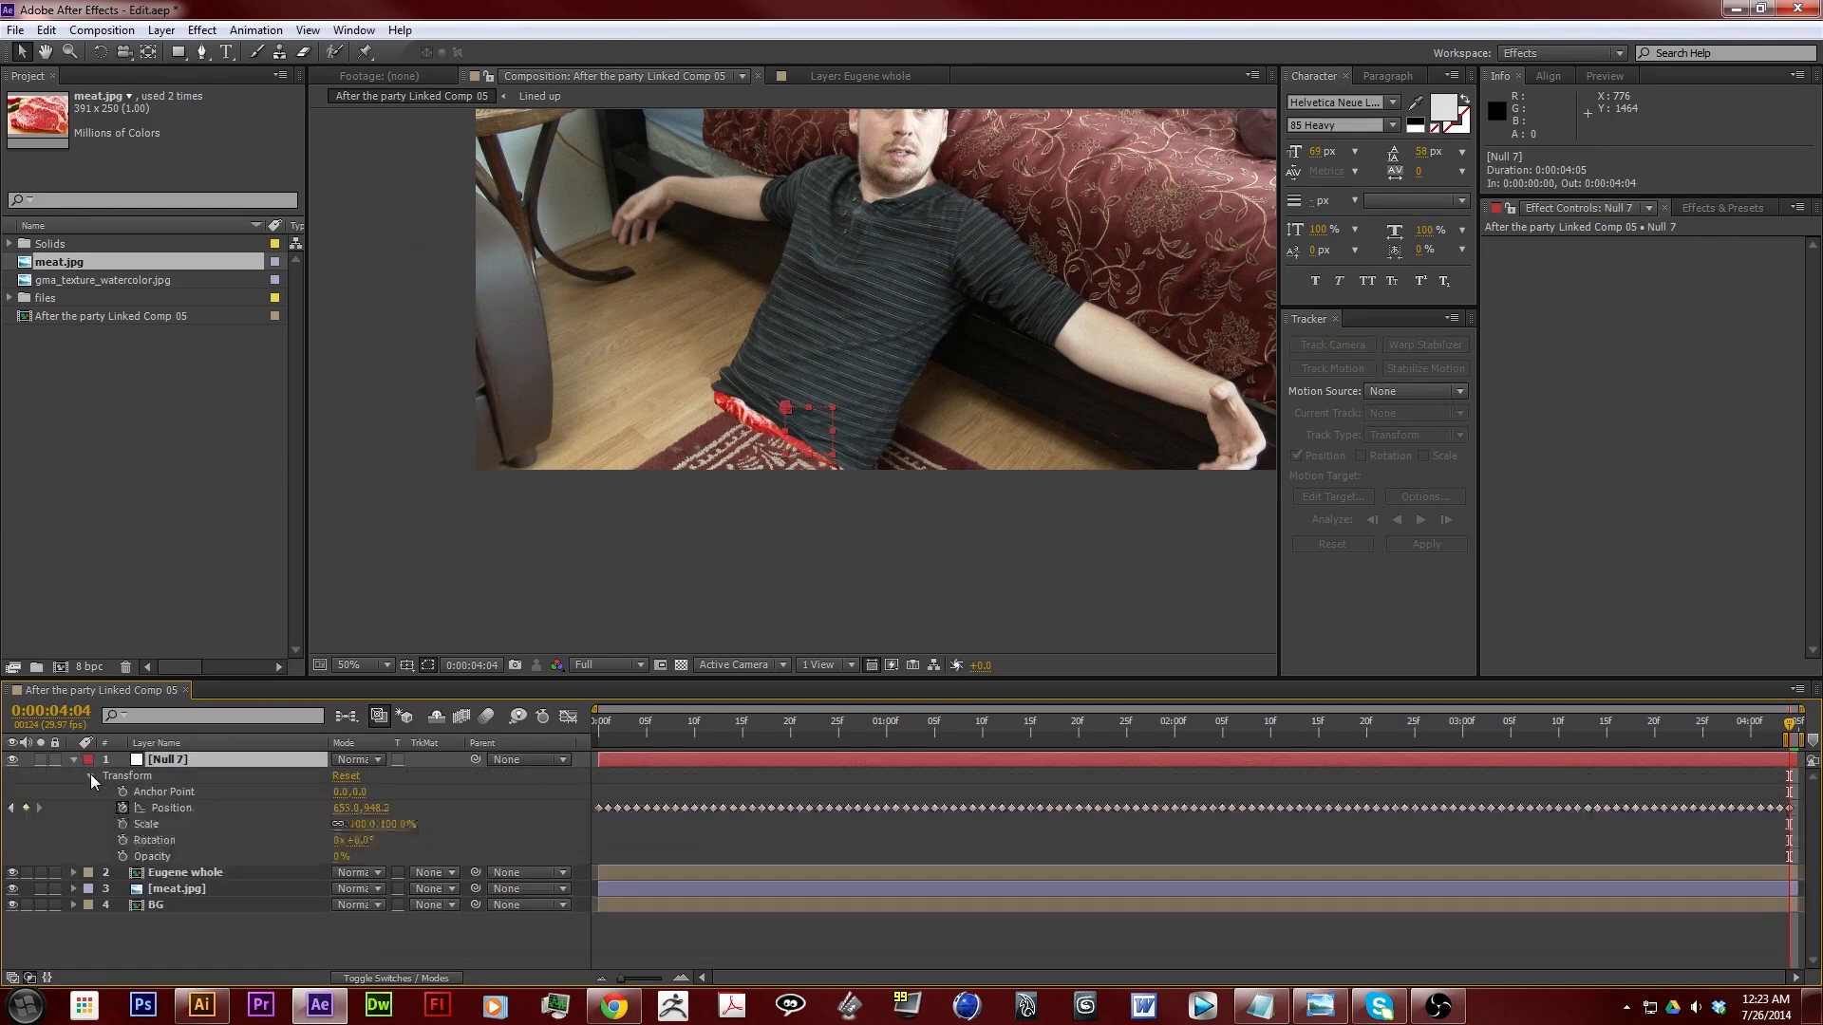
{"action": "left_click", "coordinate": [89, 777]}
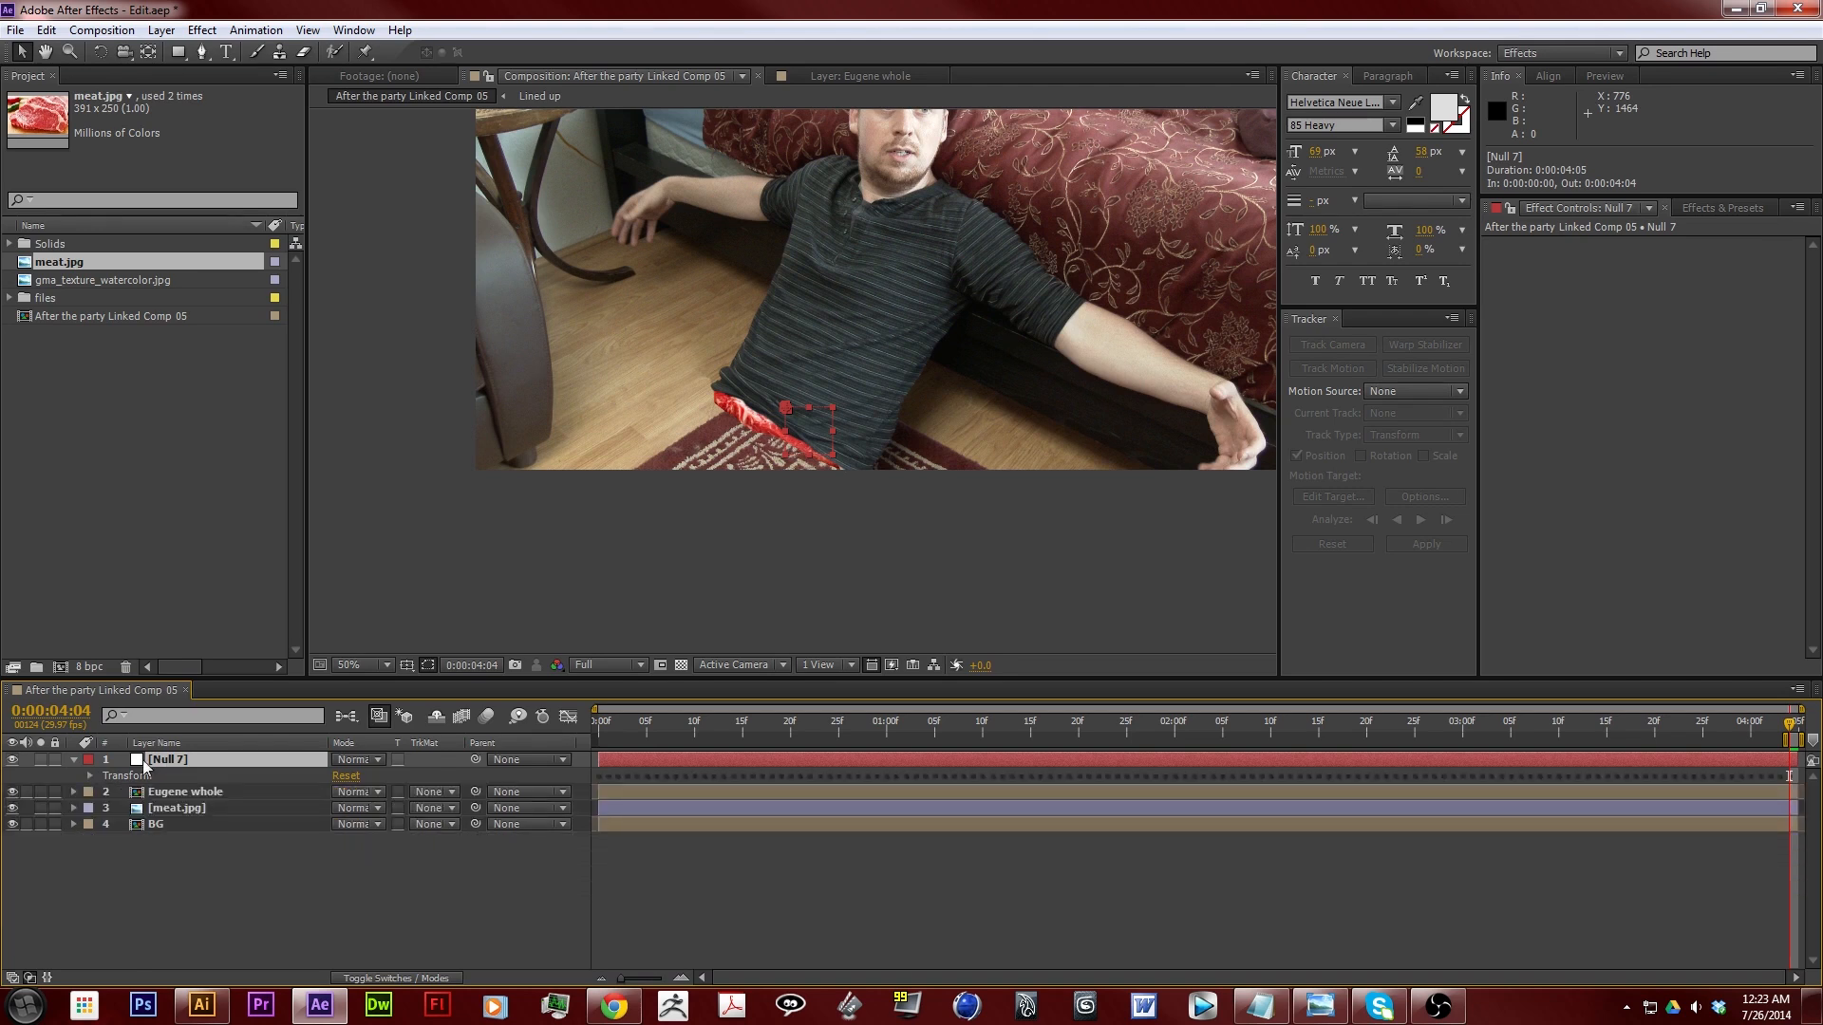
{"action": "left_click", "coordinate": [75, 760]}
Rename the null layer as Tracker
{"action": "key", "text": "Return"}
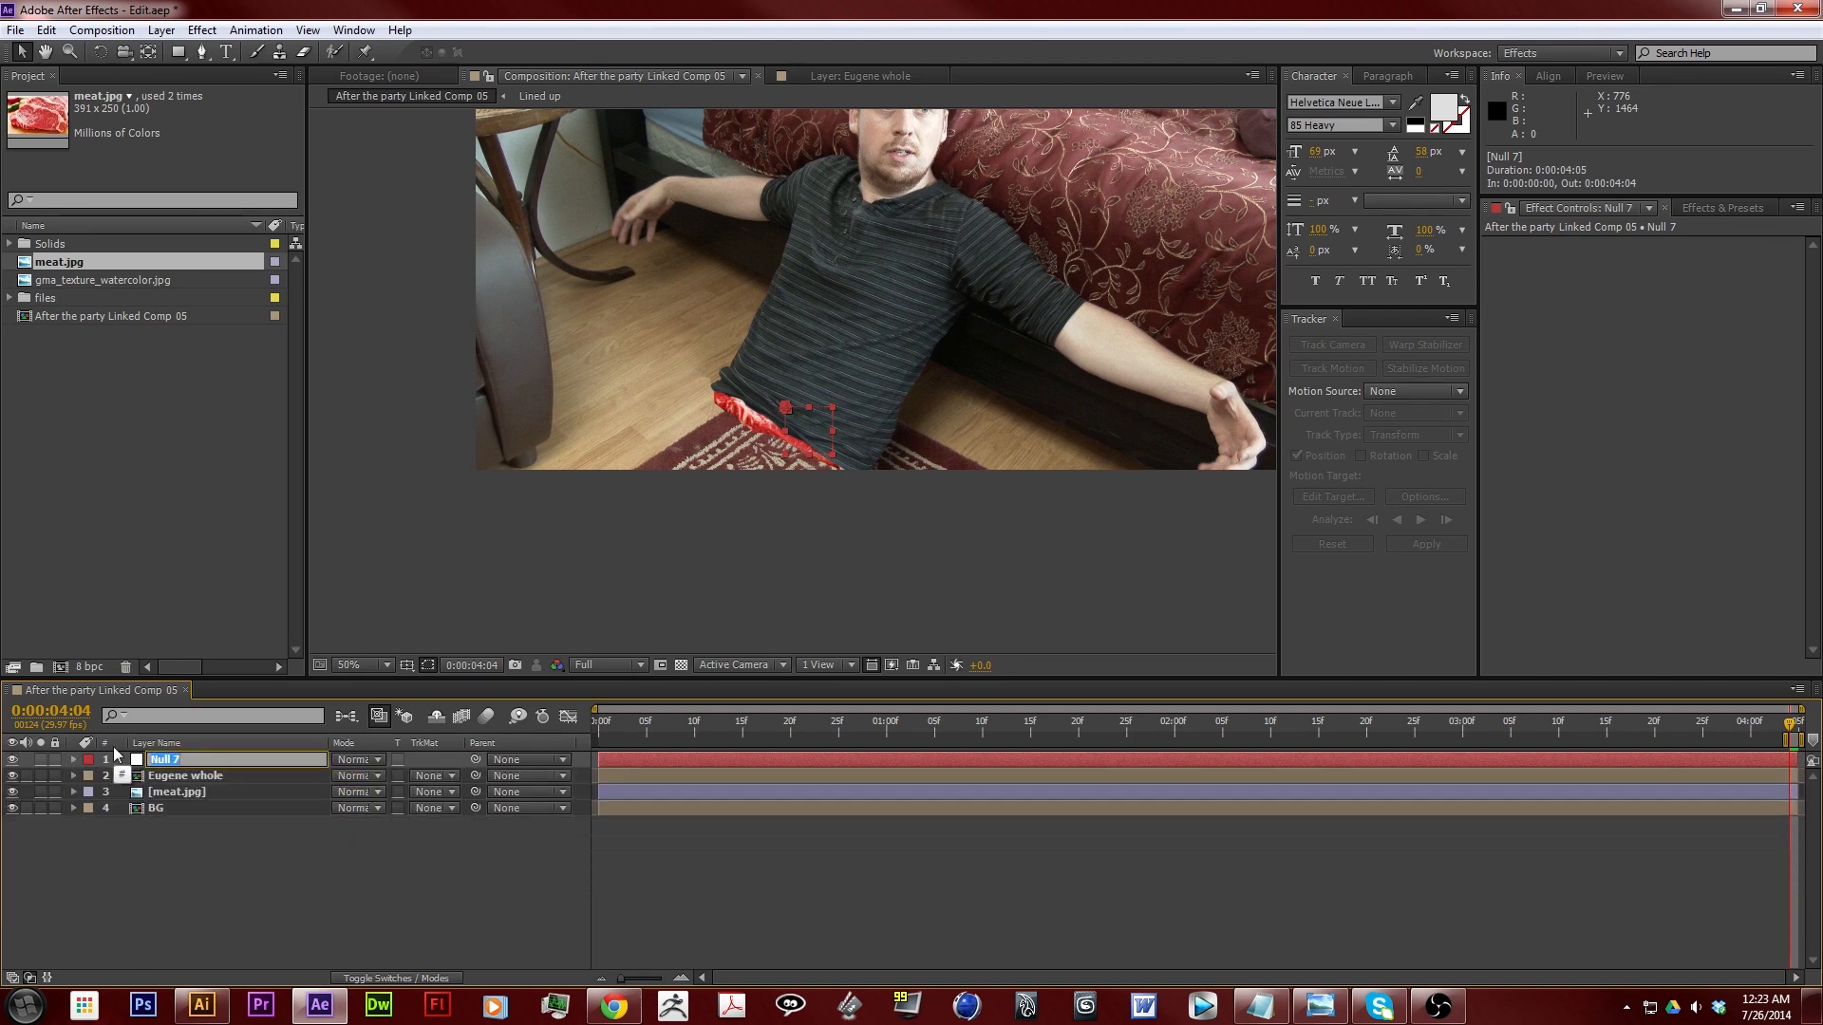
{"action": "type", "text": "Tracker"}
{"action": "key", "text": "Return"}
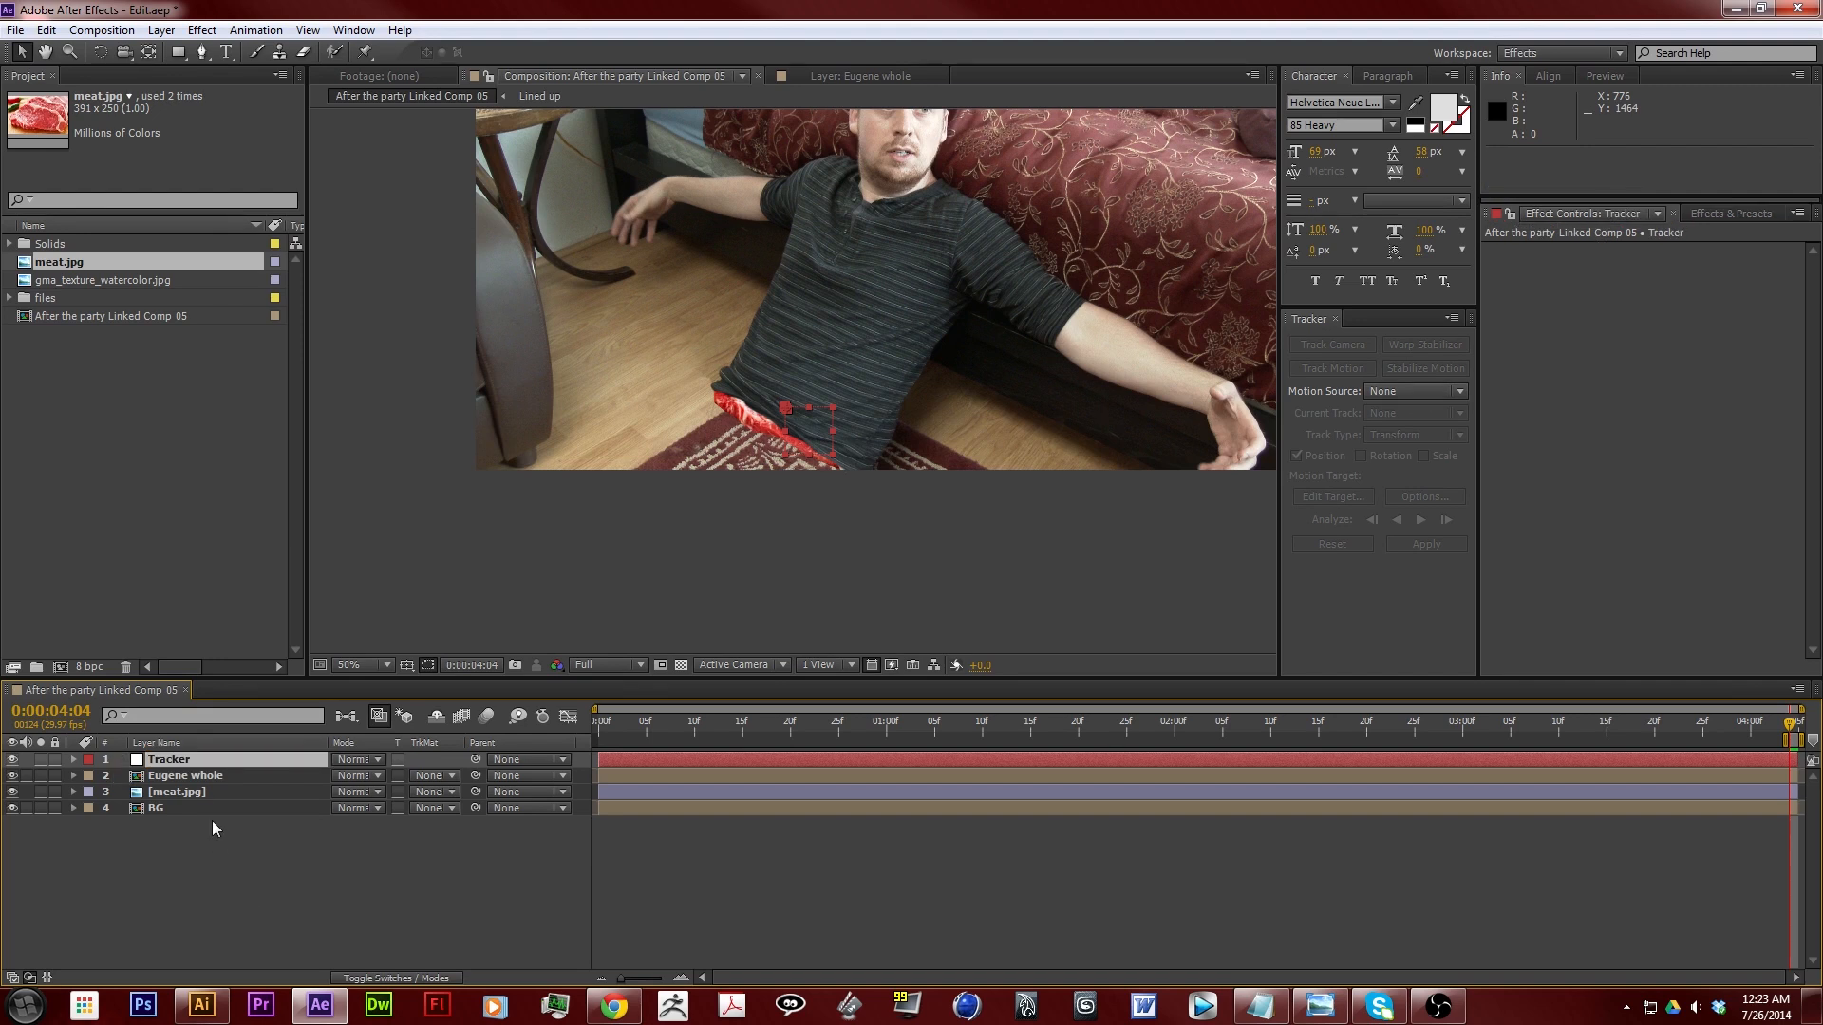
Parent the meat.jpg layer to Tracker and scrub through the timeline to check how the wound follows the shirt
{"action": "left_click", "coordinate": [199, 792]}
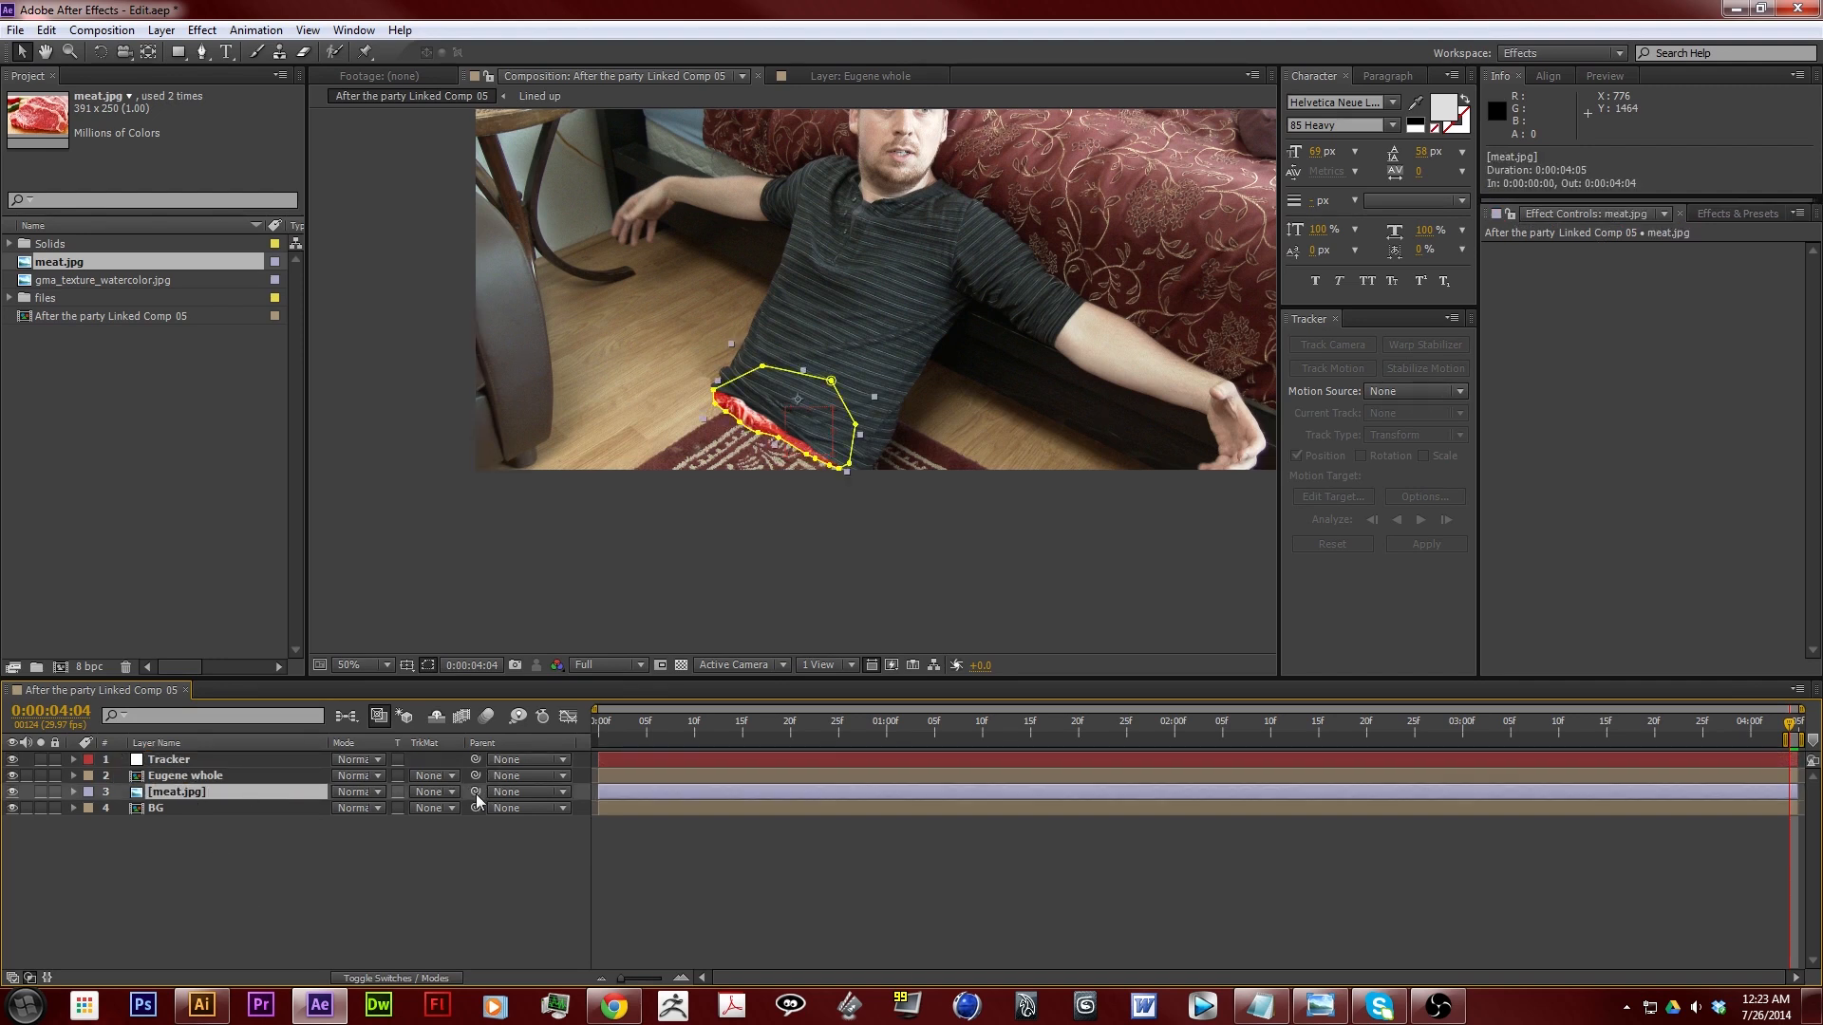
{"action": "left_click_drag", "start_coordinate": [477, 798], "coordinate": [196, 763]}
{"action": "left_click_drag", "start_coordinate": [653, 726], "coordinate": [1711, 792]}
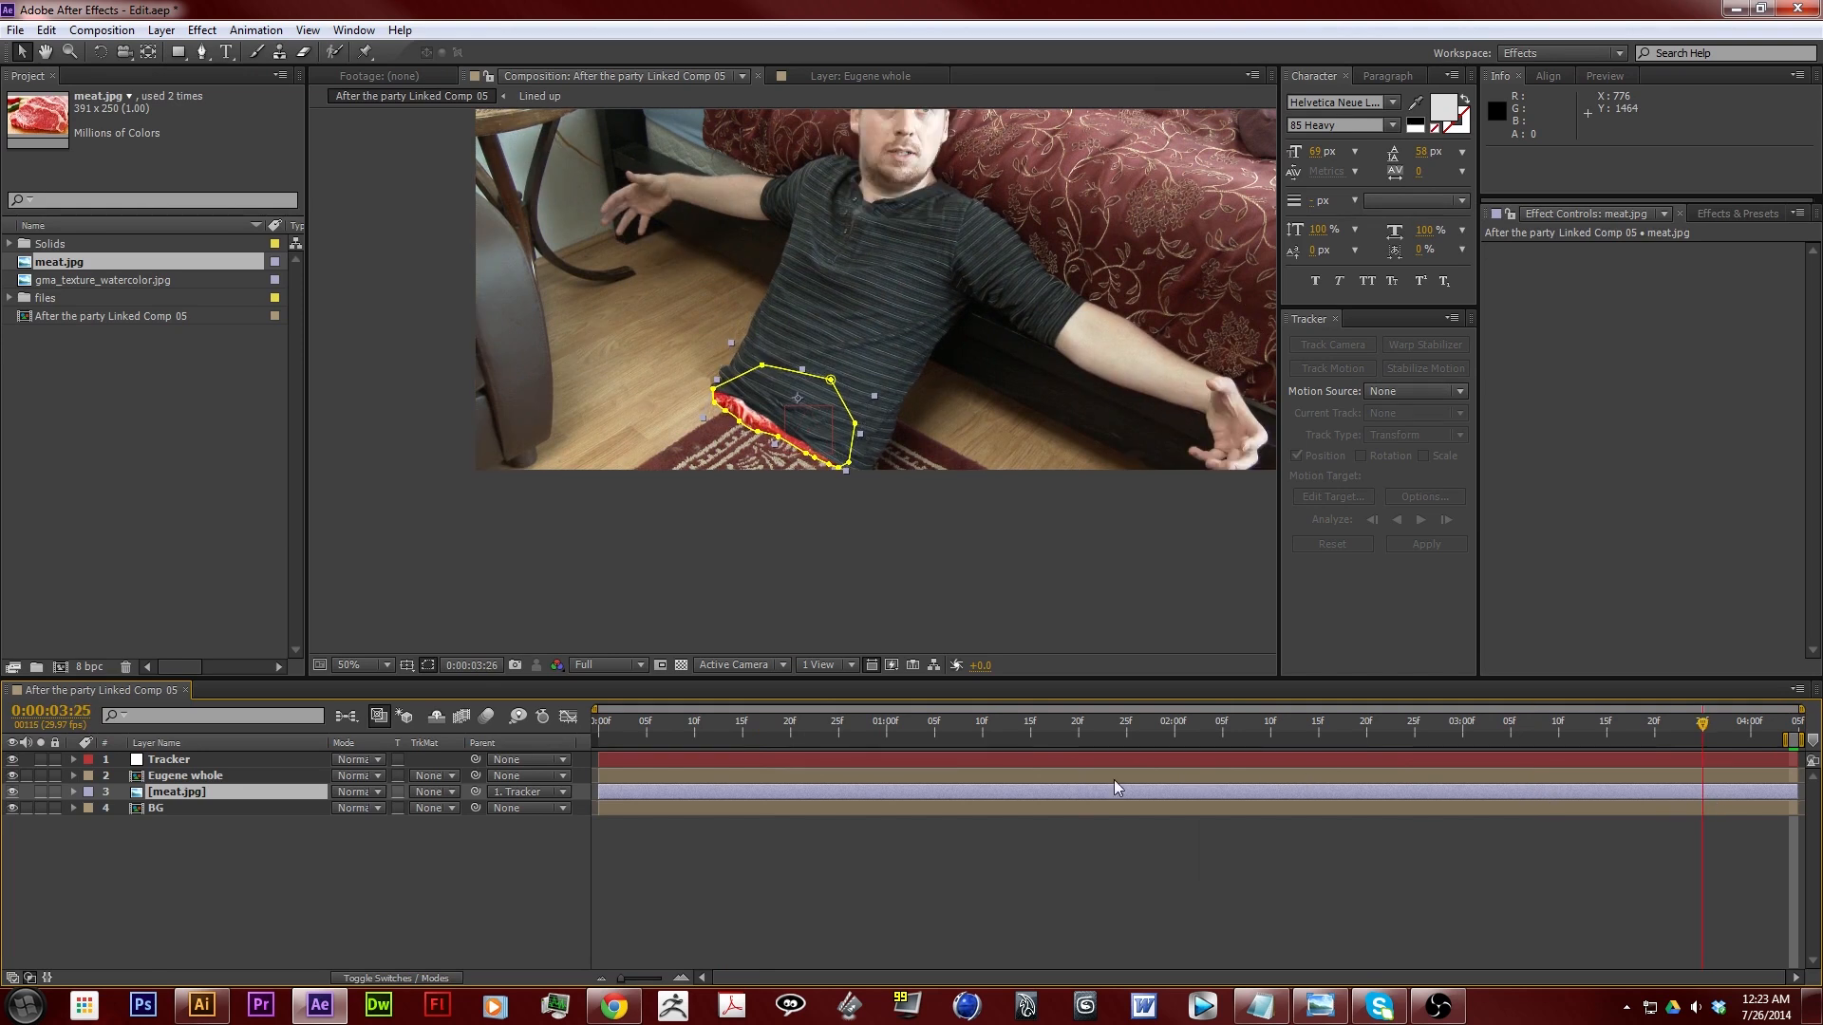
{"action": "left_click", "coordinate": [934, 728]}
{"action": "left_click_drag", "start_coordinate": [932, 728], "coordinate": [1147, 731]}
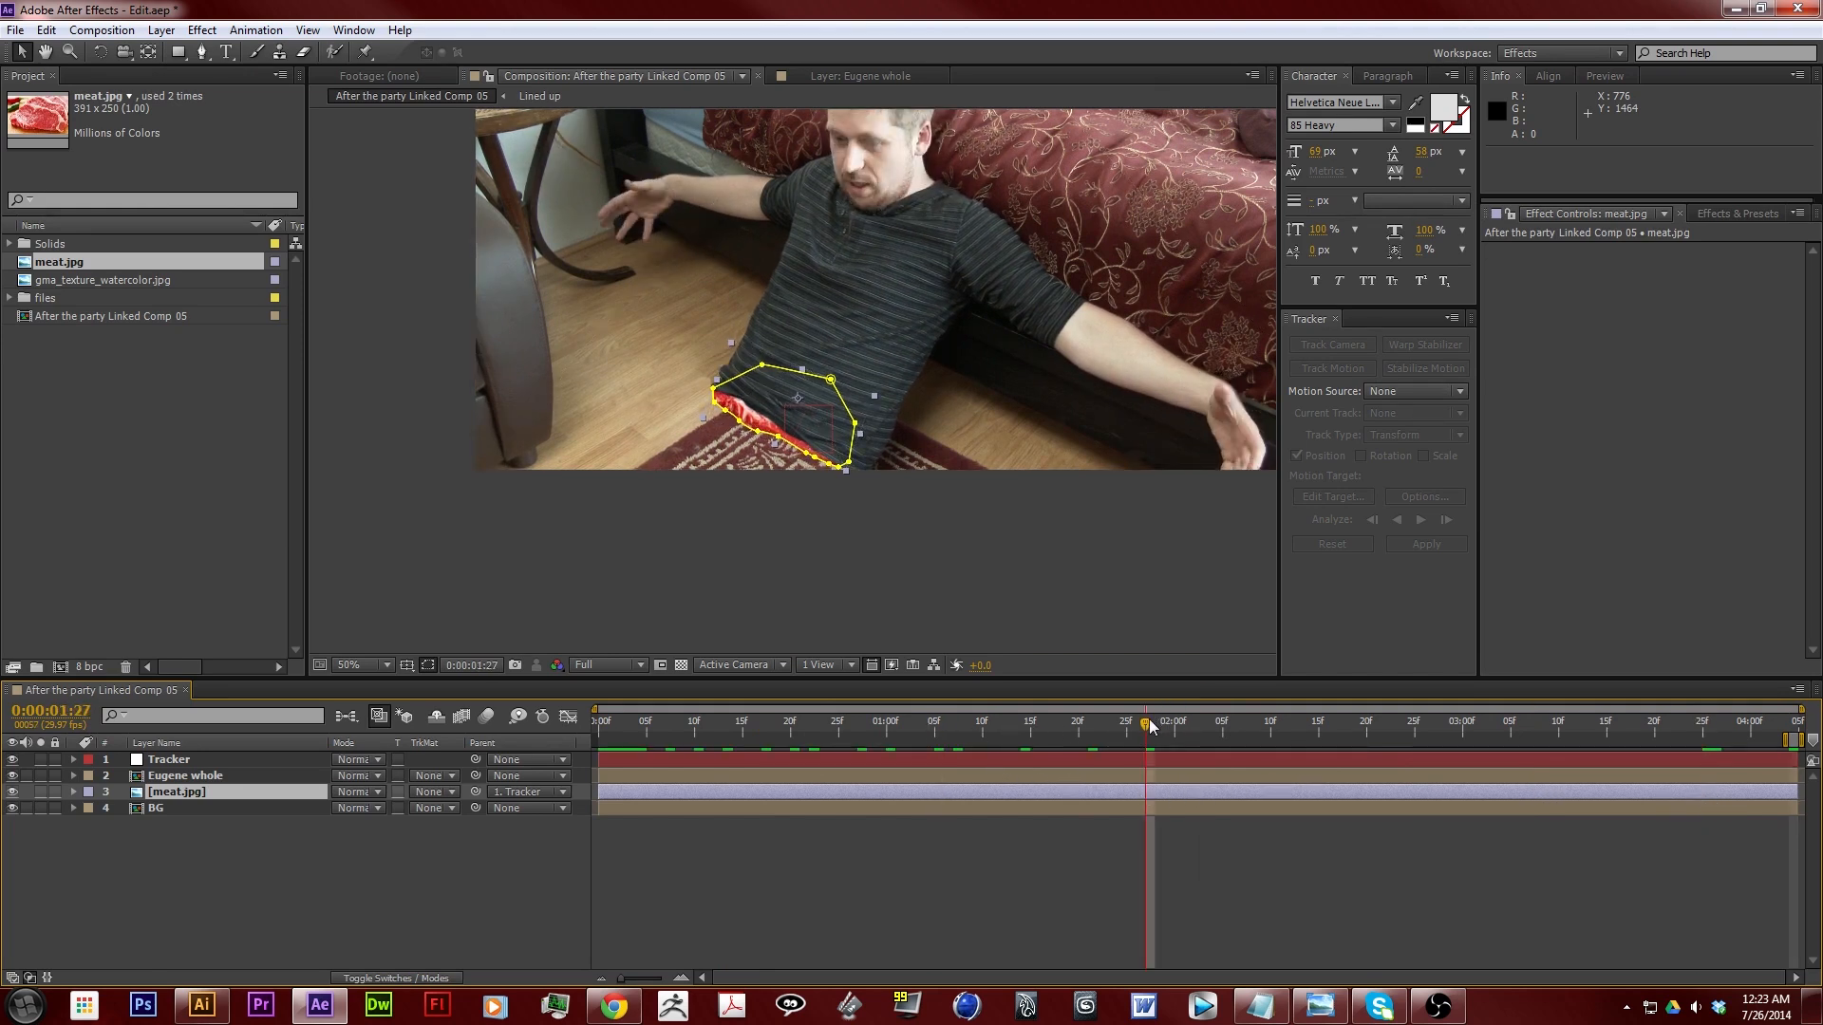
{"action": "left_click", "coordinate": [1675, 731]}
{"action": "left_click", "coordinate": [397, 505]}
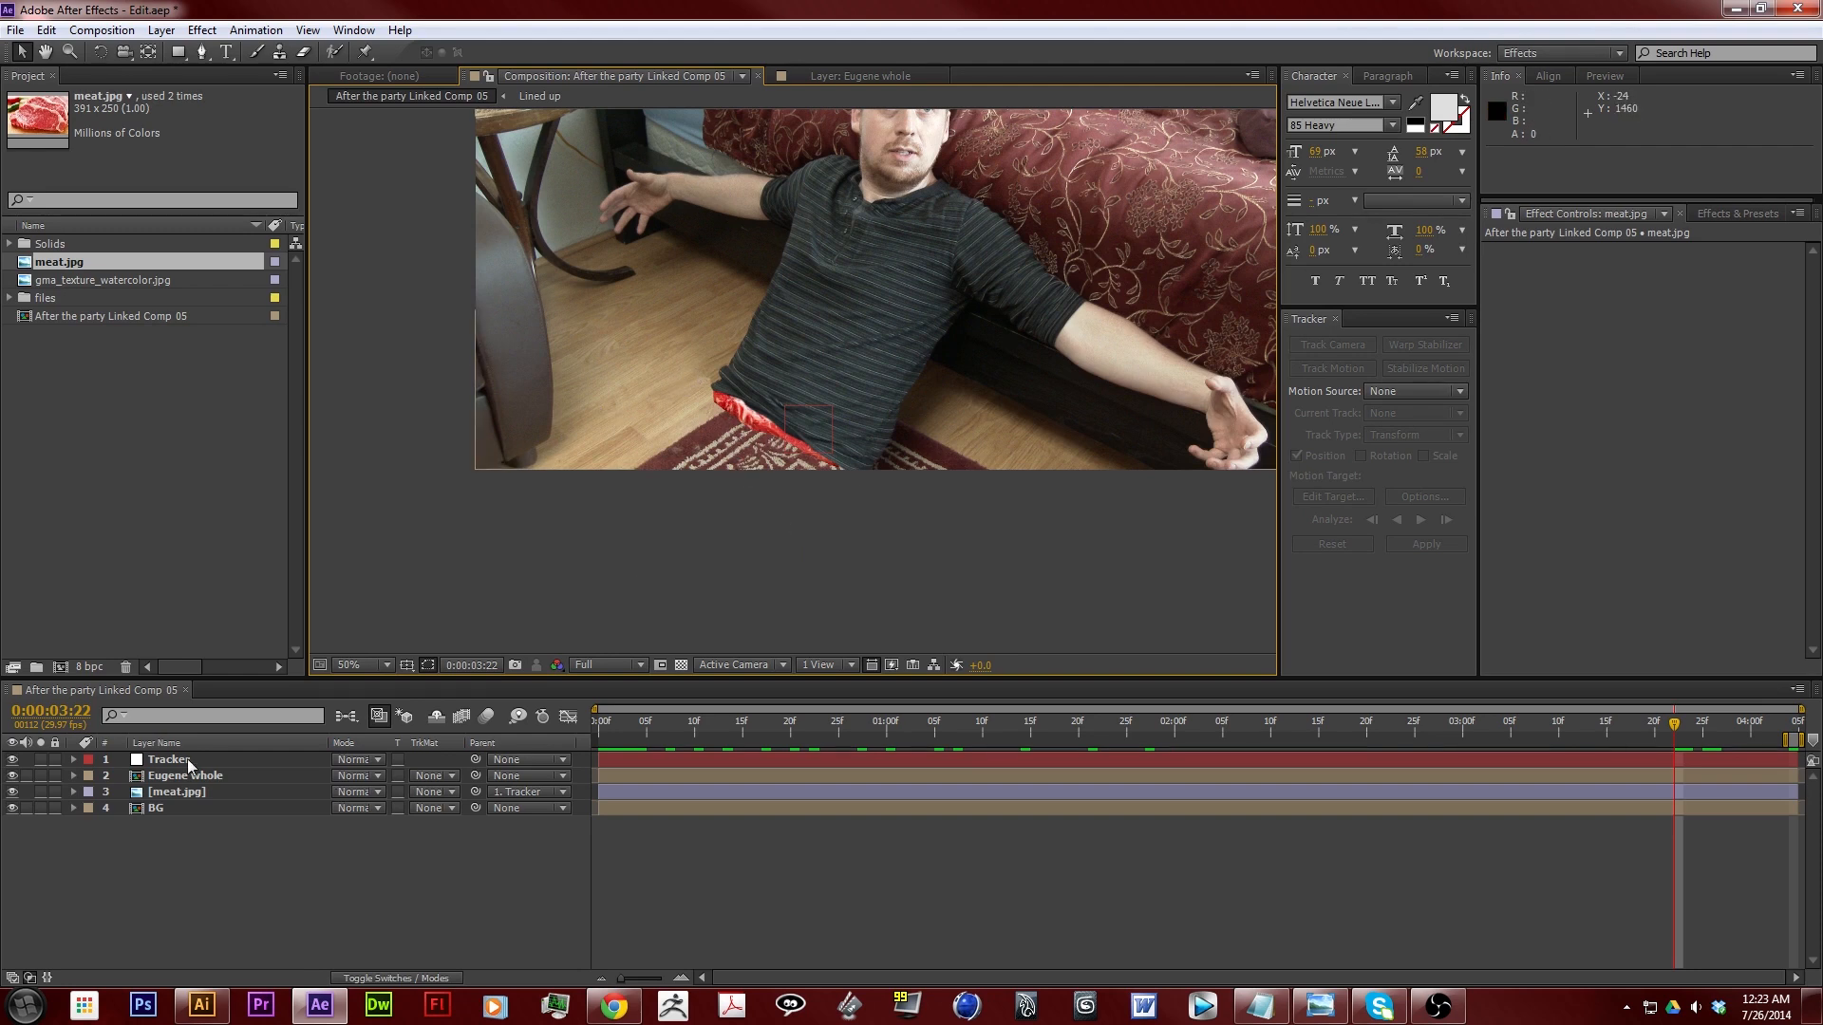
Add a Channel Mixer effect to meat.jpg with Green-Const -5, Blue-Red 27 and Blue-Green -37
{"action": "left_click", "coordinate": [186, 792]}
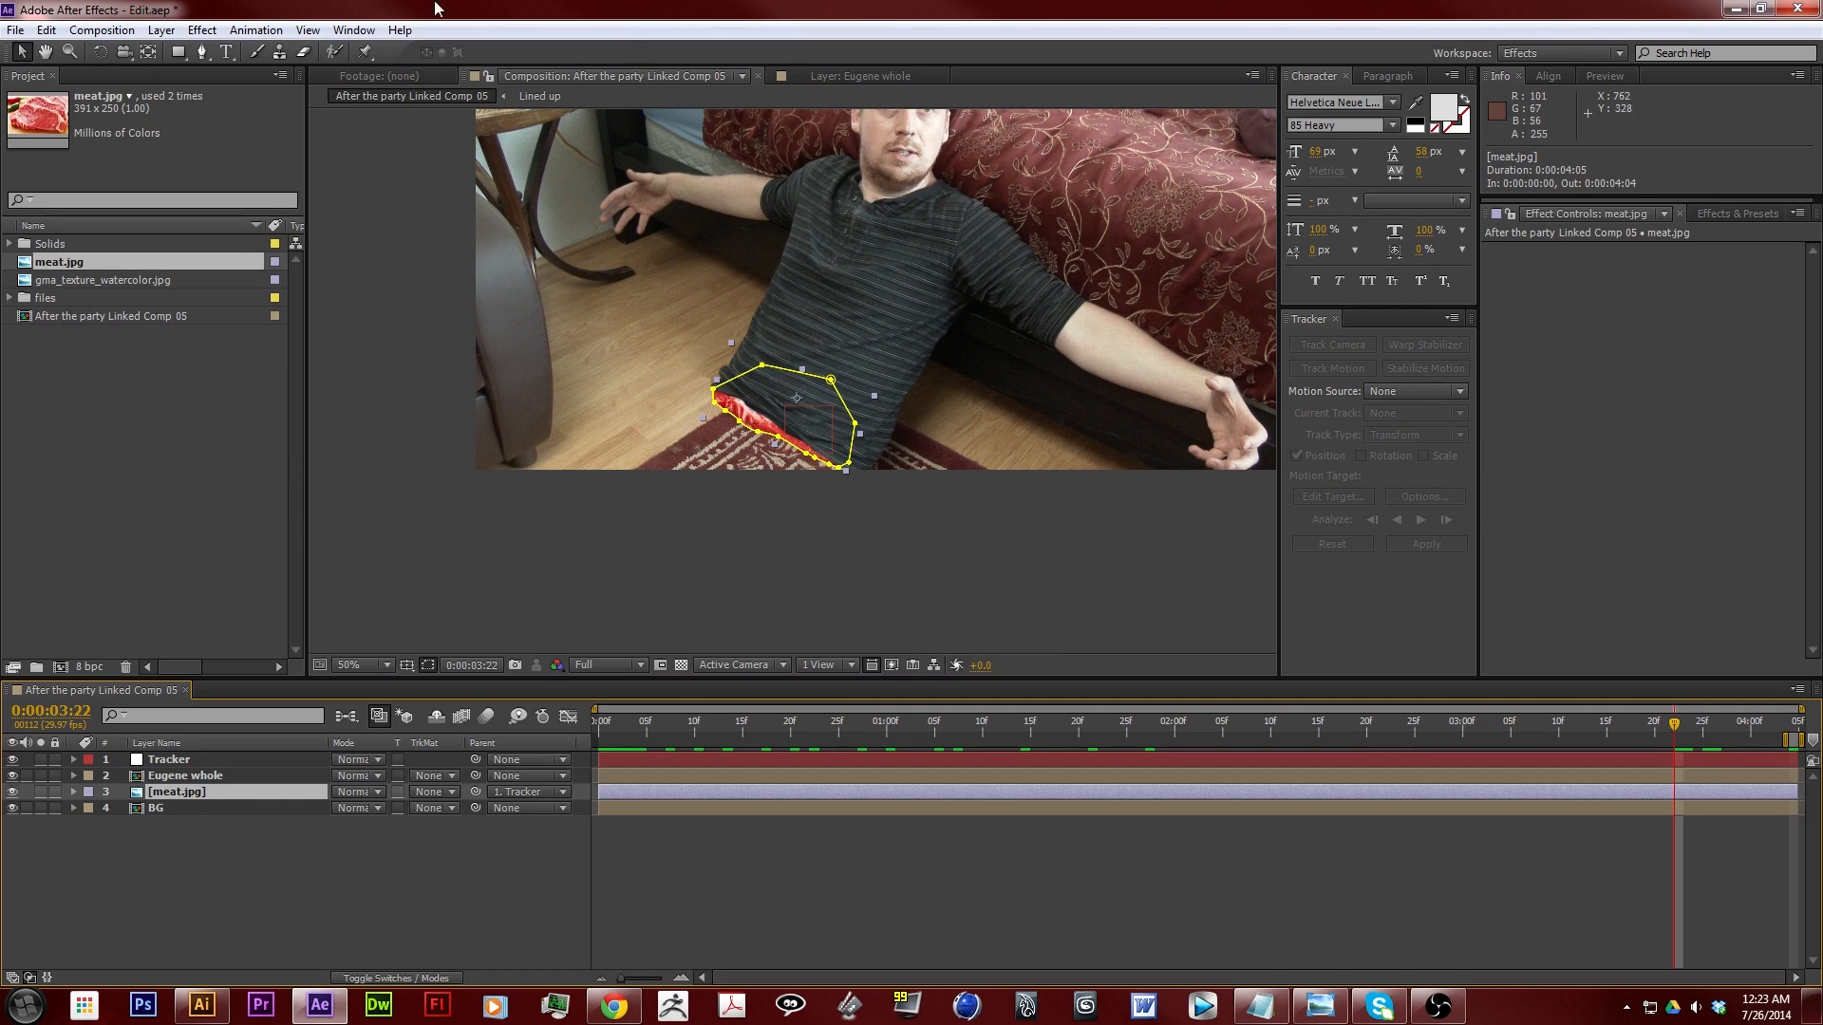
{"action": "left_click", "coordinate": [215, 31]}
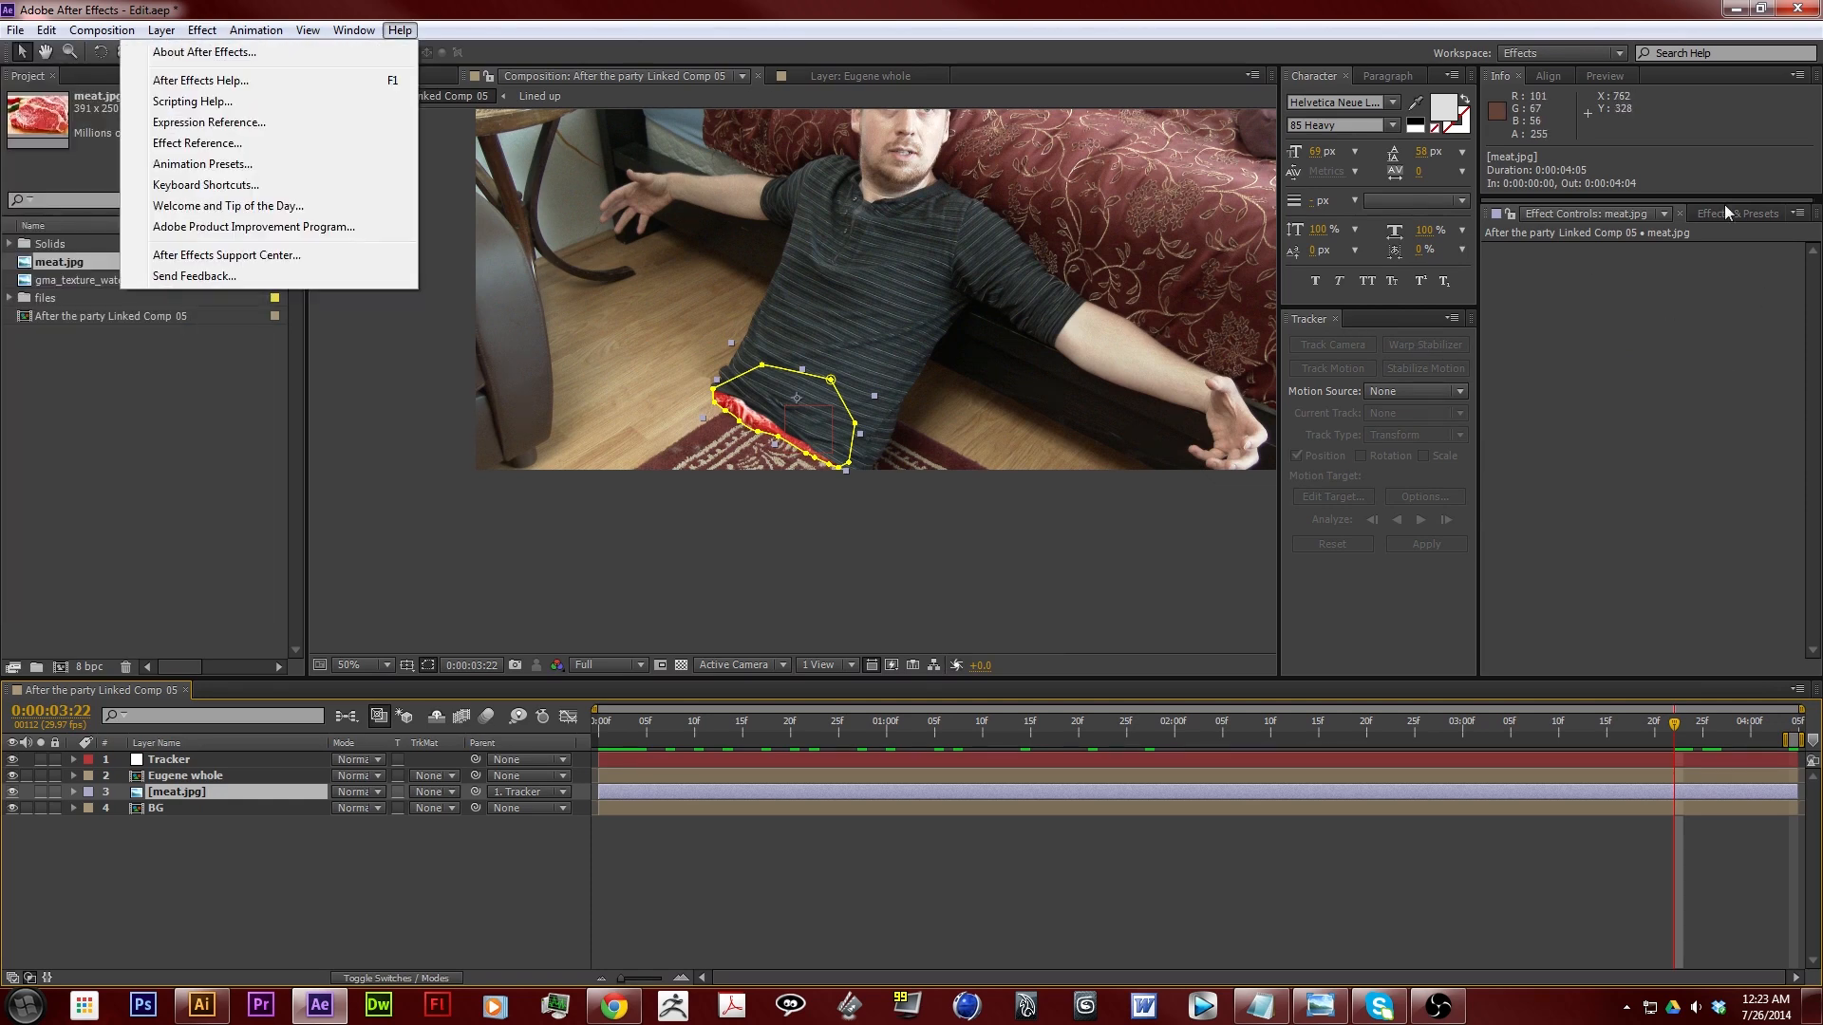
{"action": "left_click", "coordinate": [1736, 214]}
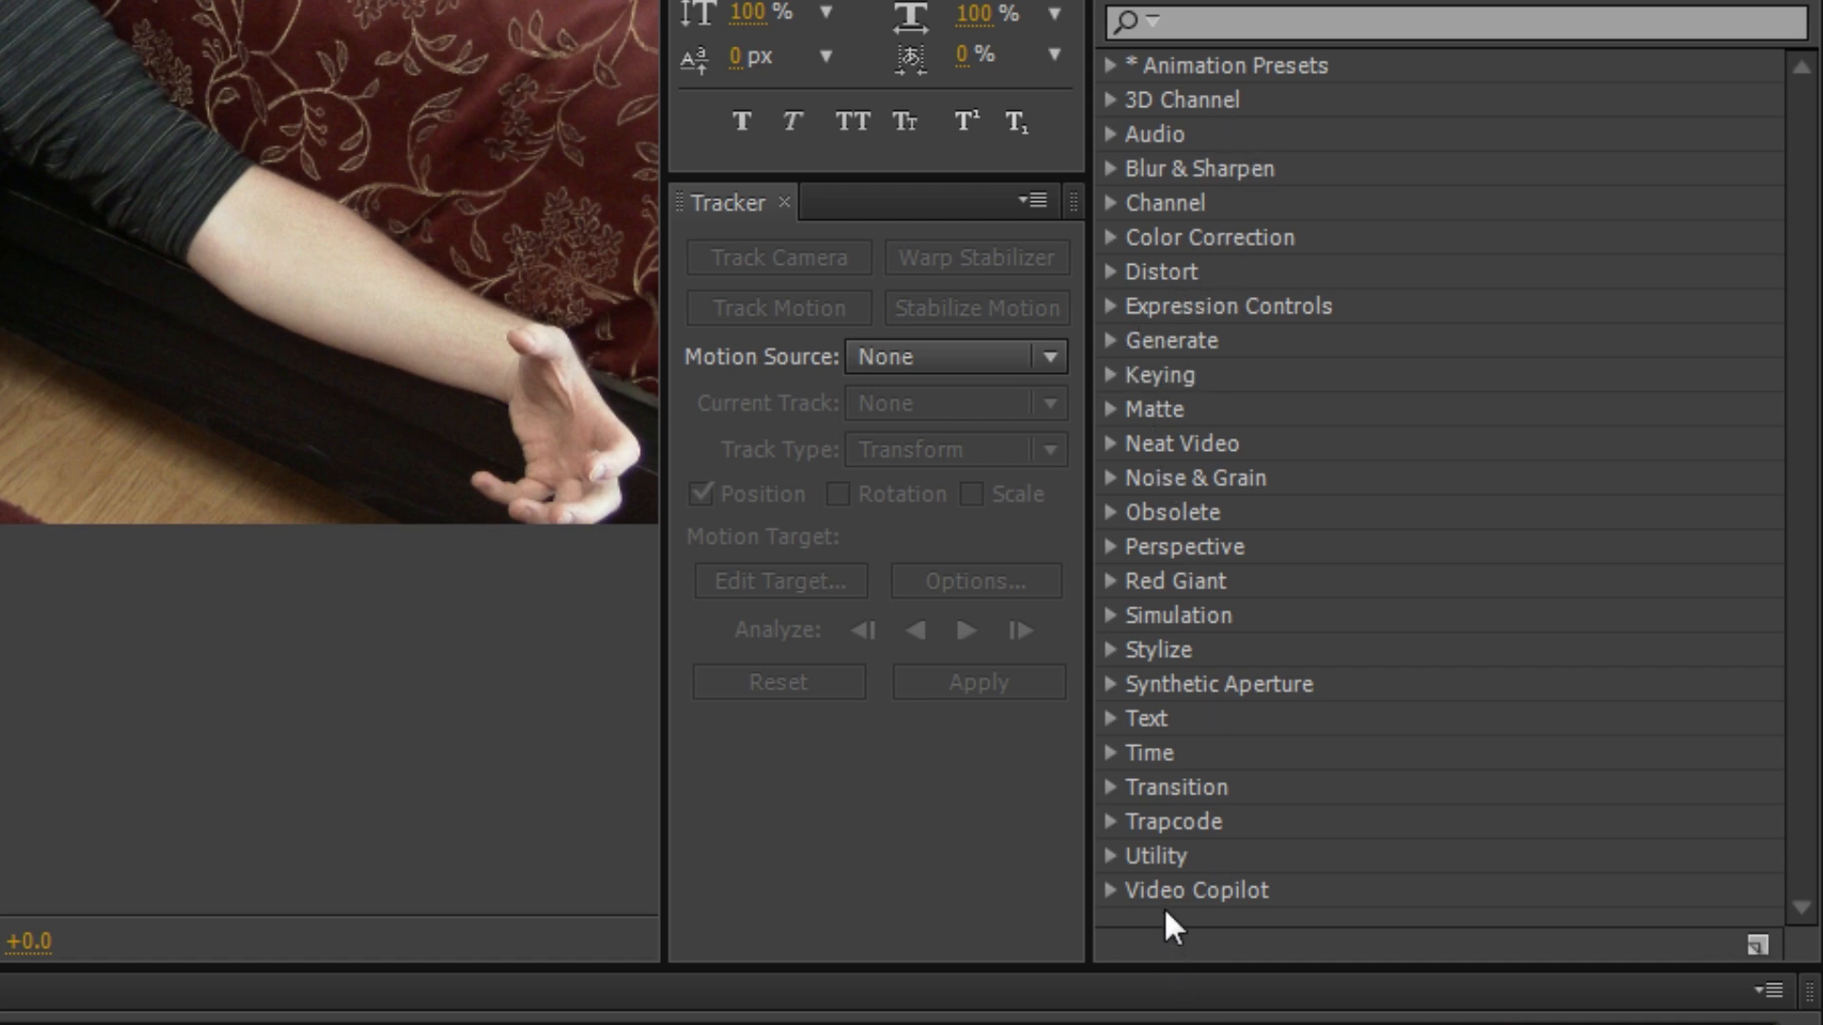
{"action": "left_click", "coordinate": [1109, 237]}
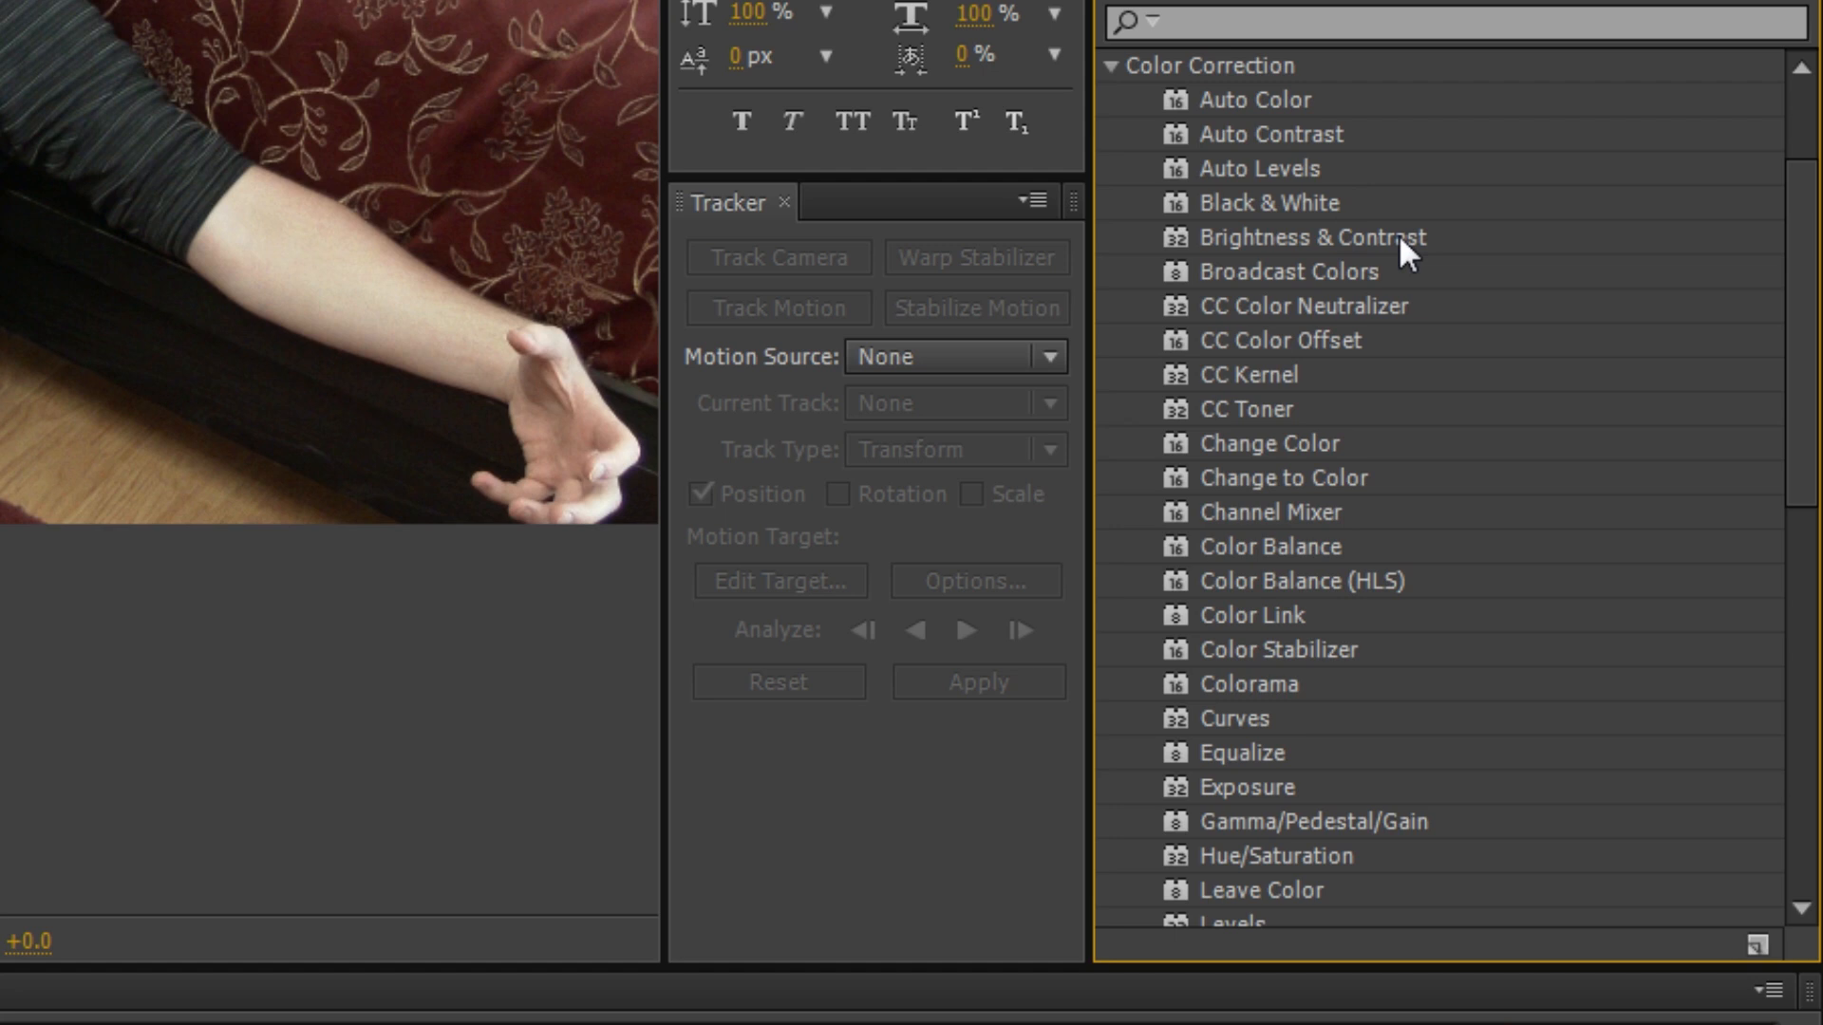
{"action": "double_click", "coordinate": [1258, 513]}
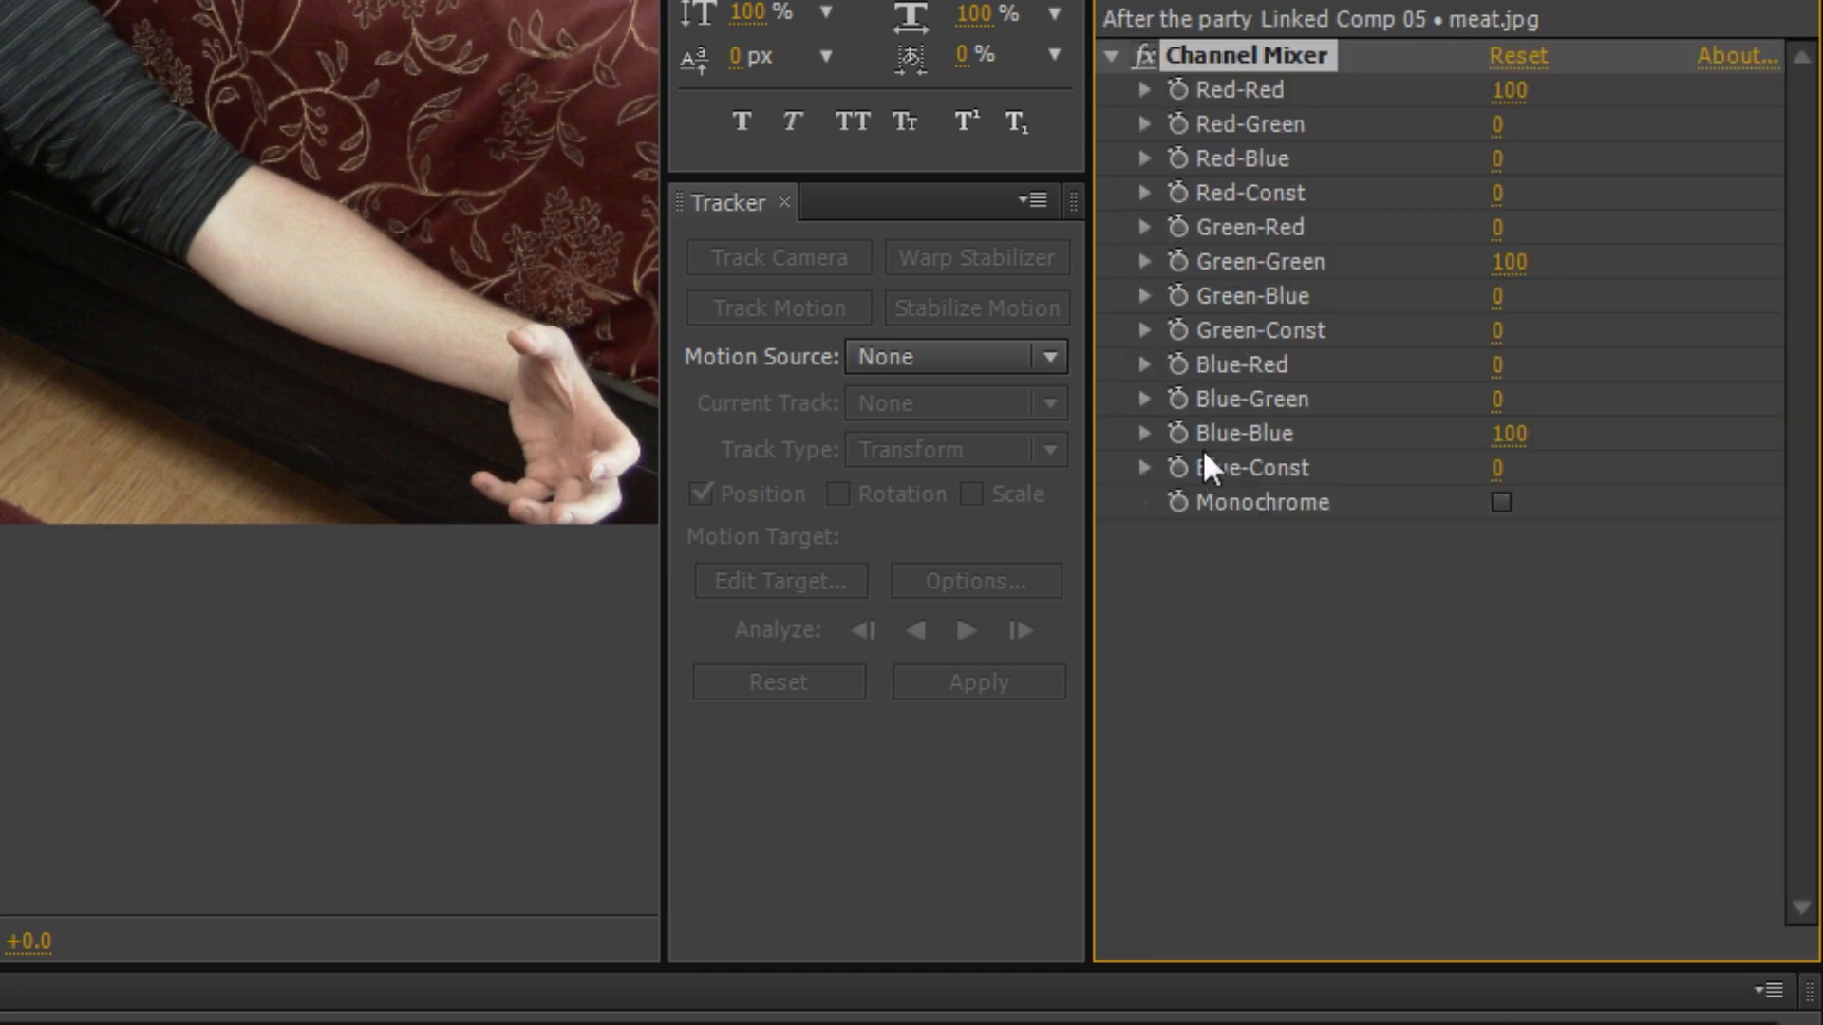
{"action": "left_click_drag", "start_coordinate": [1495, 399], "coordinate": [1486, 332]}
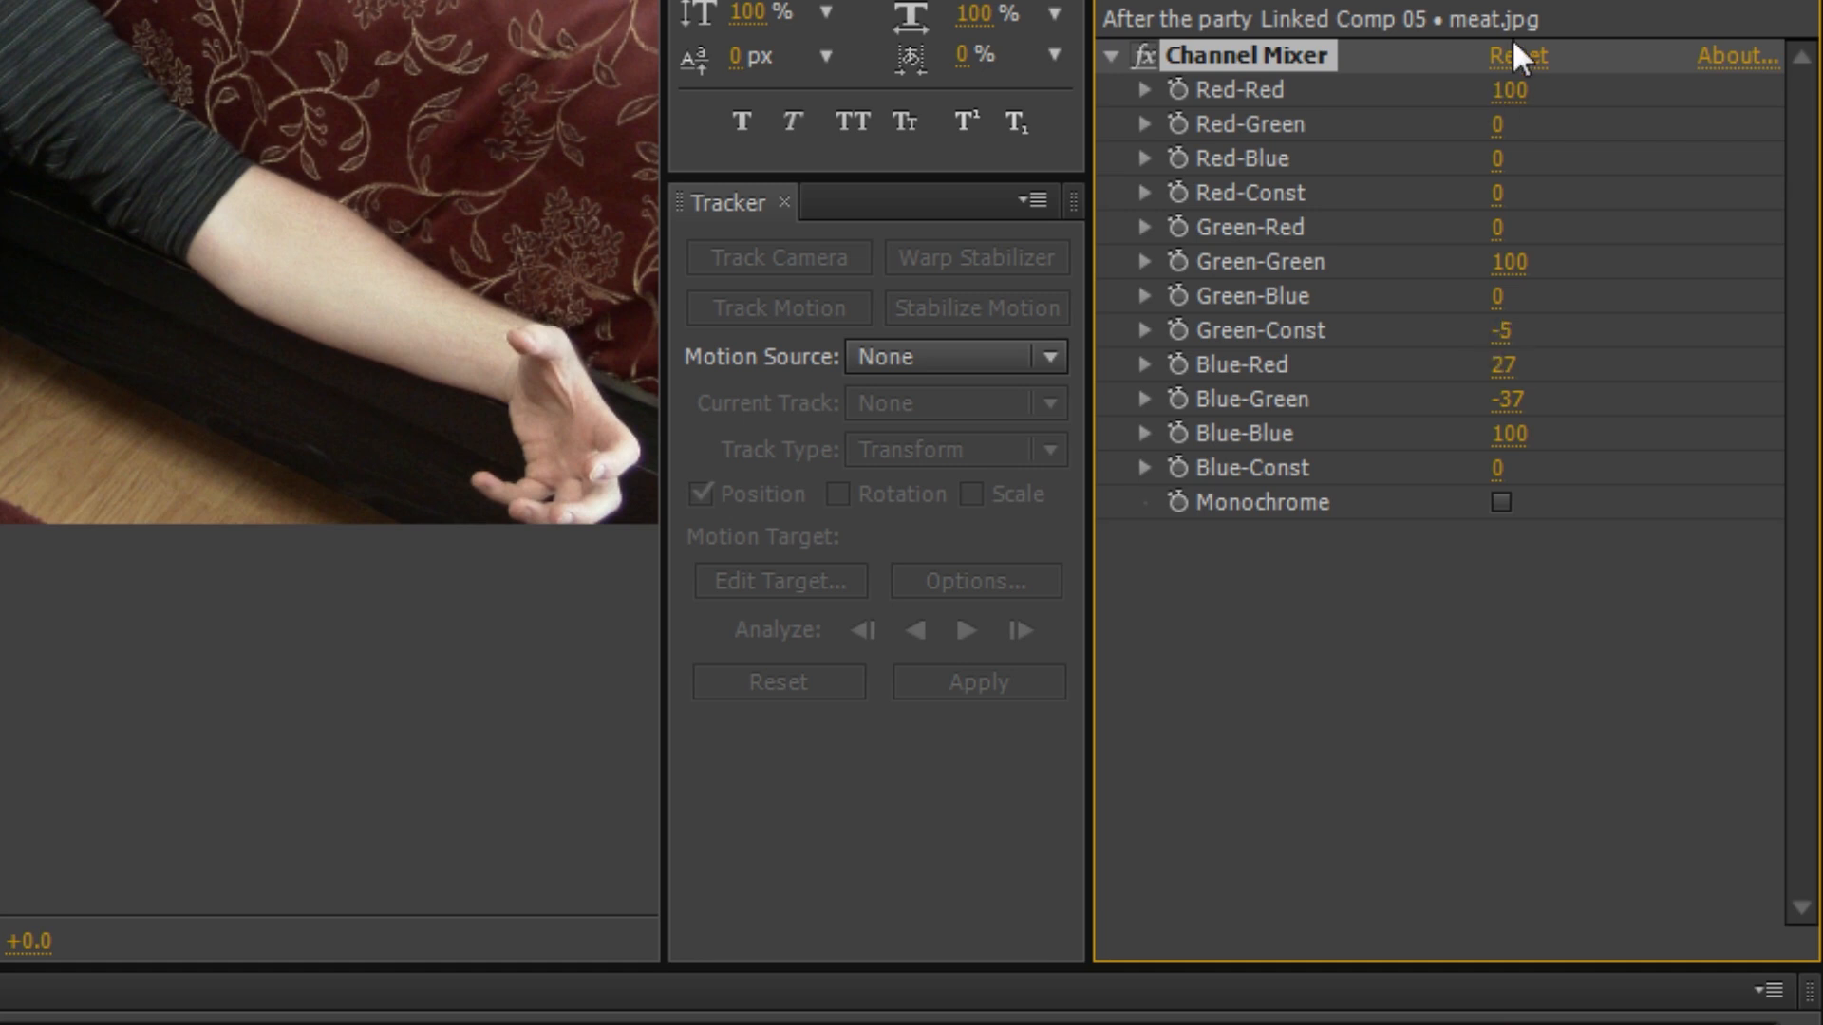
Add the Curves color correction effect to the meat.jpg layer
{"action": "left_click", "coordinate": [1614, 8]}
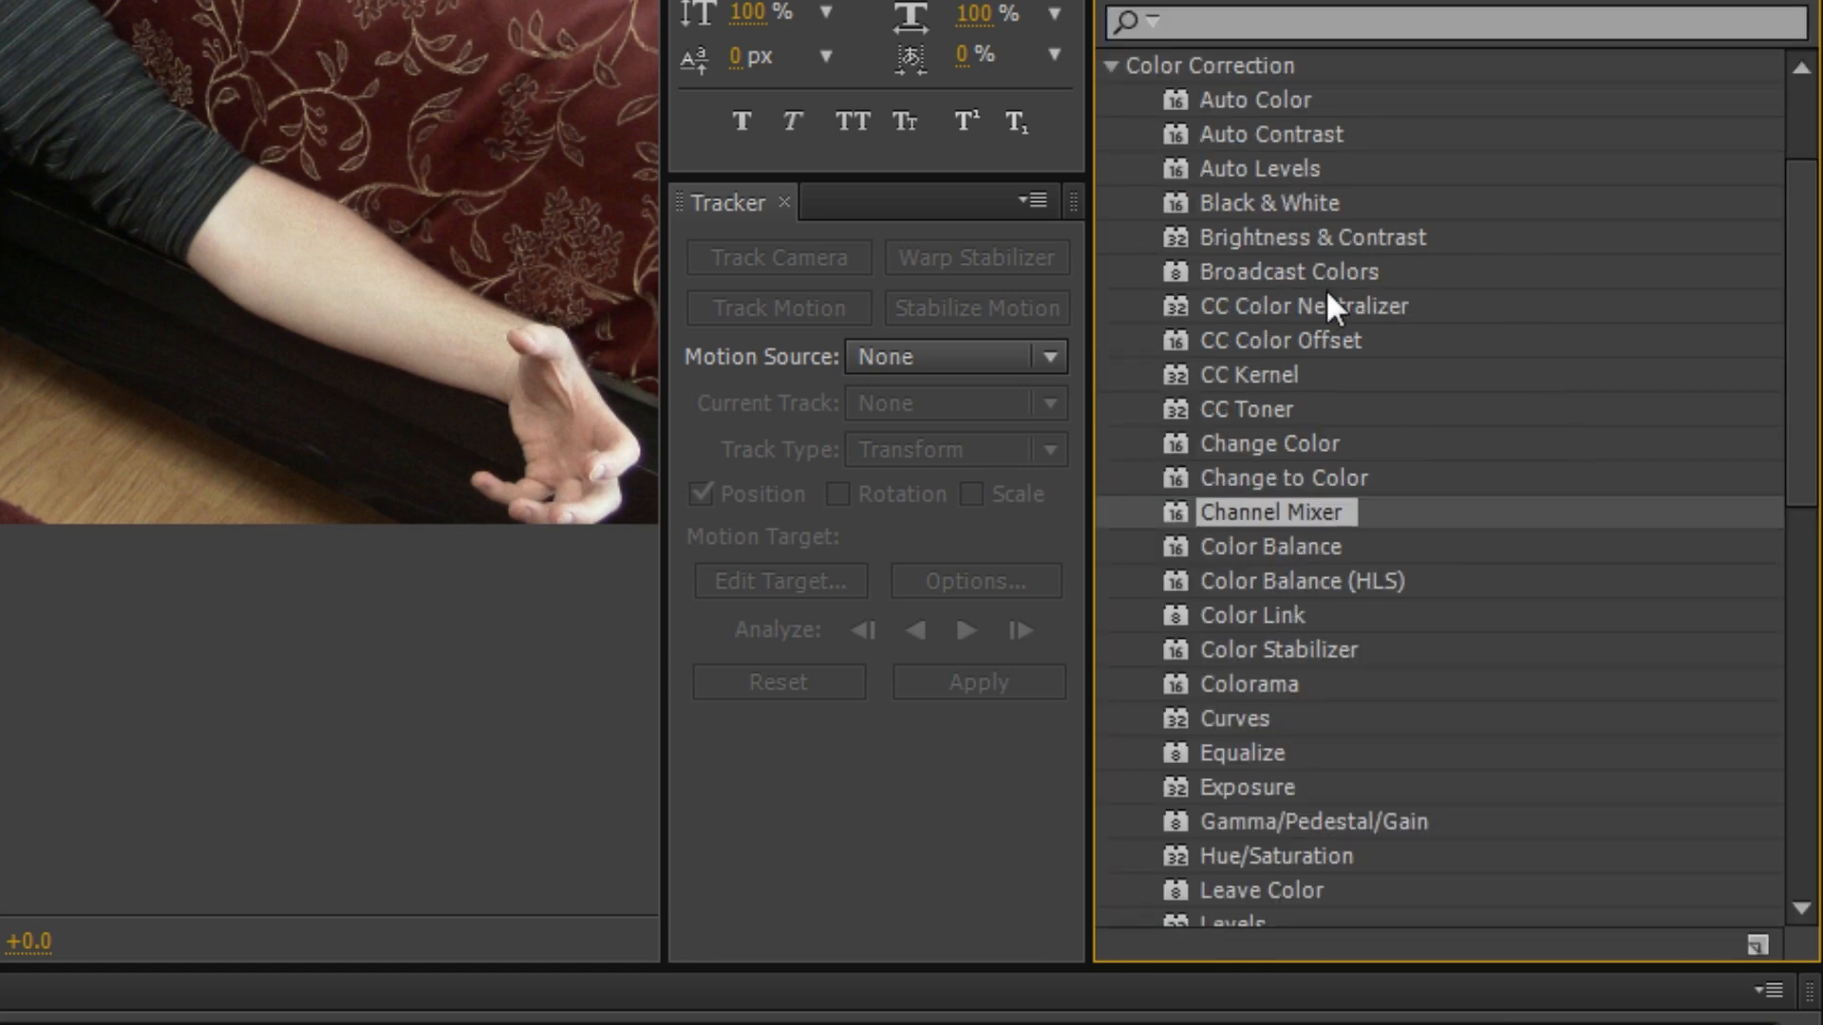
{"action": "left_click_drag", "start_coordinate": [1803, 354], "coordinate": [1813, 522]}
{"action": "left_click", "coordinate": [1245, 270]}
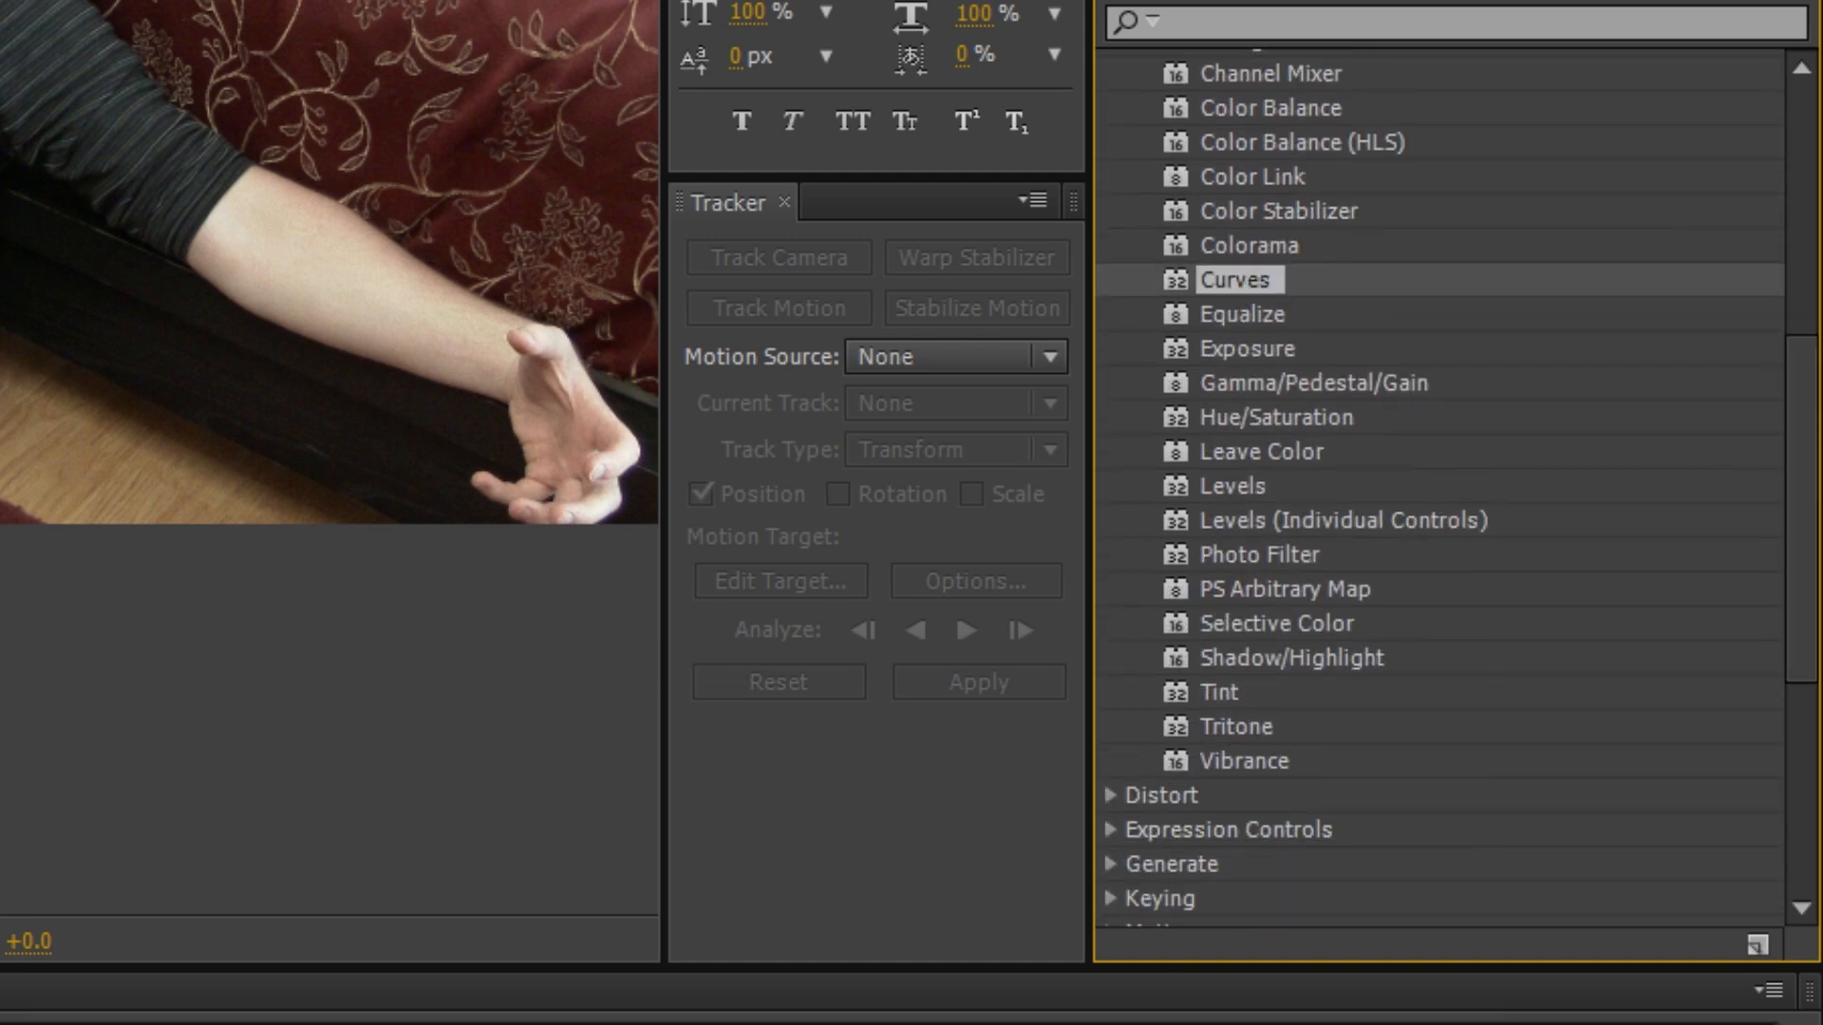
{"action": "left_click_drag", "start_coordinate": [1234, 280], "coordinate": [610, 275]}
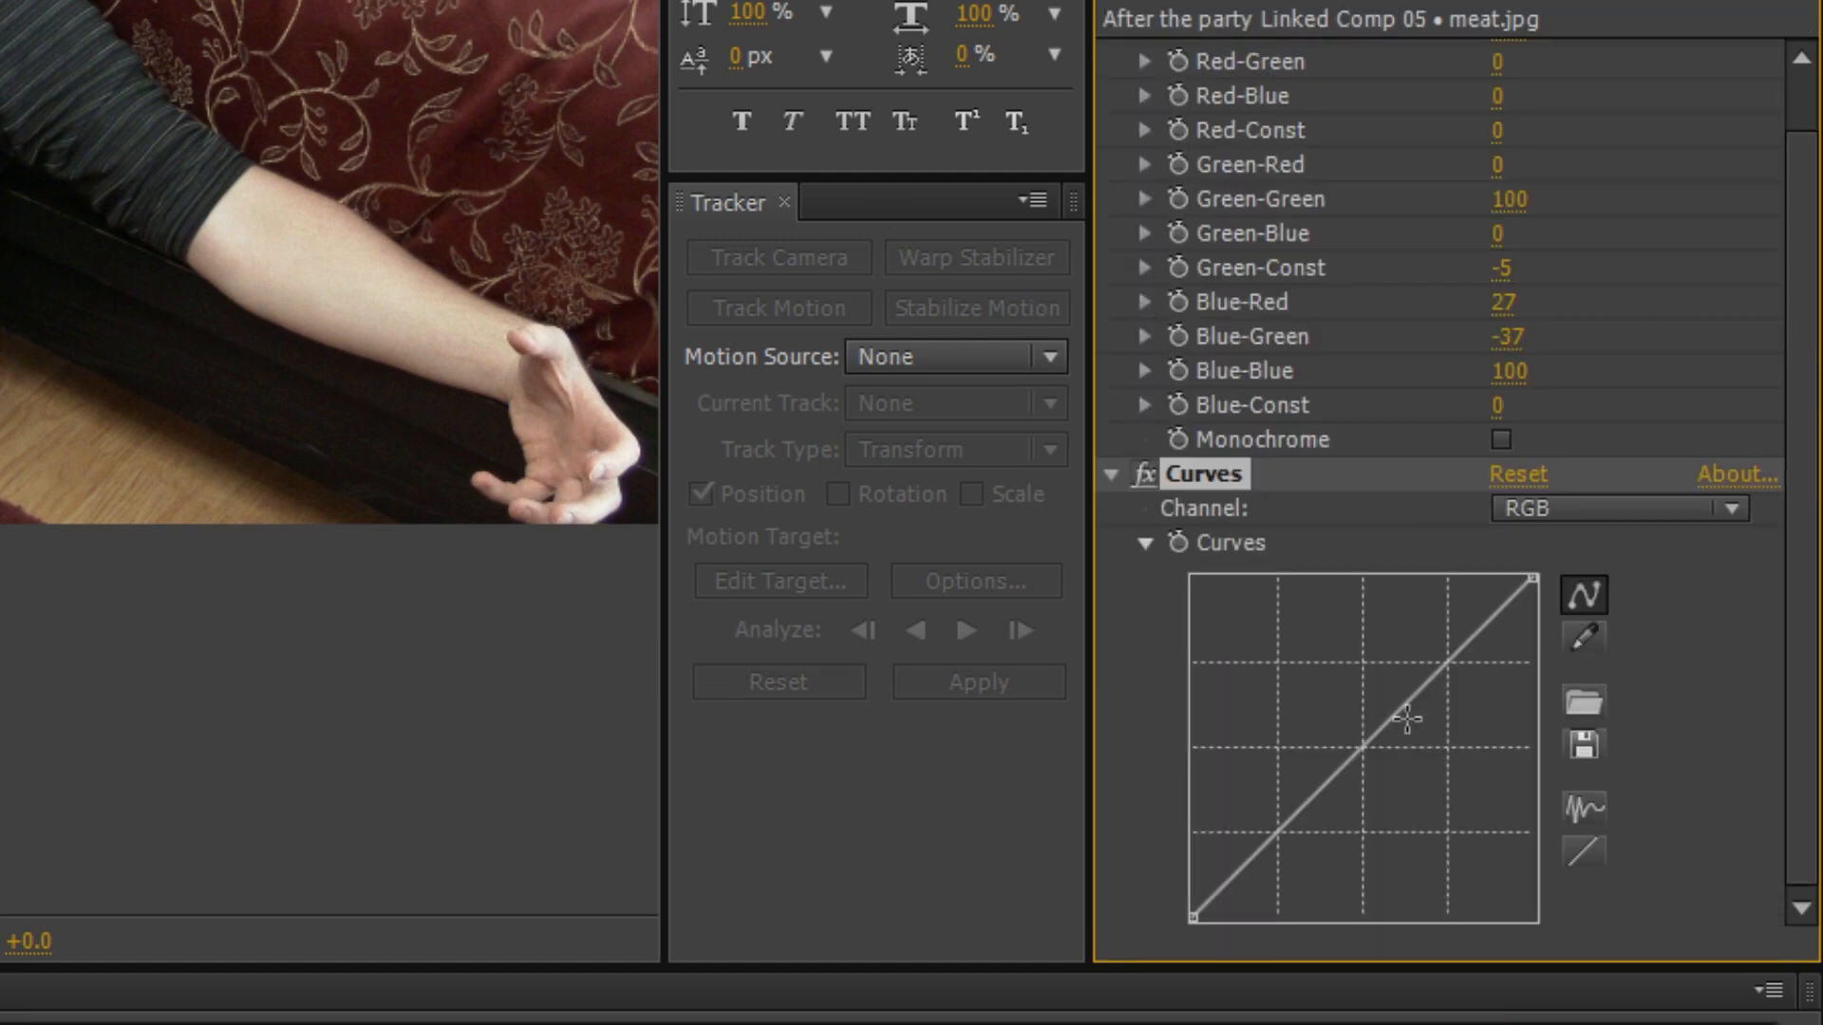
Darken the meat by bending the RGB curve's midtones downward and lowering its highlight end point
{"action": "left_click_drag", "start_coordinate": [1402, 718], "coordinate": [1359, 826]}
{"action": "left_click_drag", "start_coordinate": [1543, 569], "coordinate": [1524, 642]}
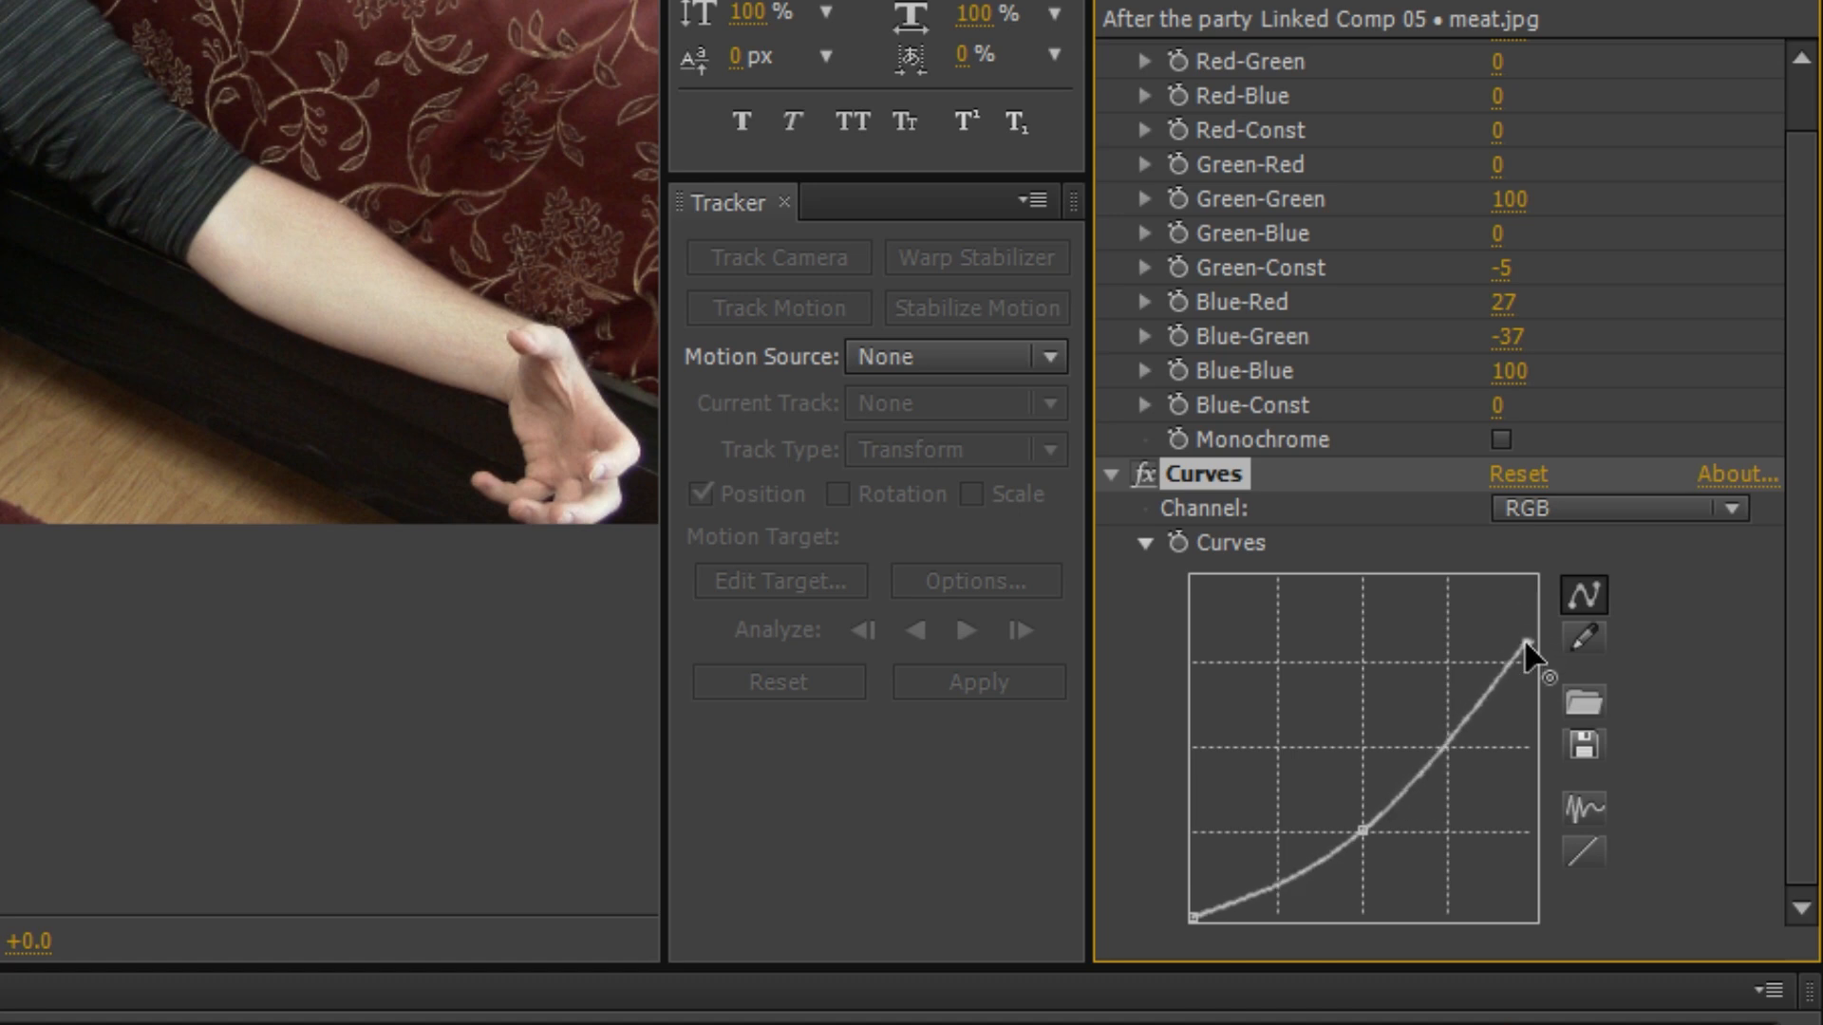
{"action": "left_click", "coordinate": [1350, 828]}
{"action": "mouse_move", "coordinate": [1350, 829]}
{"action": "left_mouse_down"}
{"action": "mouse_move", "coordinate": [1289, 811]}
{"action": "mouse_move", "coordinate": [1341, 849]}
{"action": "left_mouse_up"}
{"action": "mouse_move", "coordinate": [1450, 756]}
{"action": "left_mouse_down"}
{"action": "mouse_move", "coordinate": [1464, 798]}
{"action": "mouse_move", "coordinate": [1433, 771]}
{"action": "left_mouse_up"}
Set the feather of Mask 1 on meat.jpg to 3 pixels and deselect the layer
{"action": "left_click", "coordinate": [189, 806]}
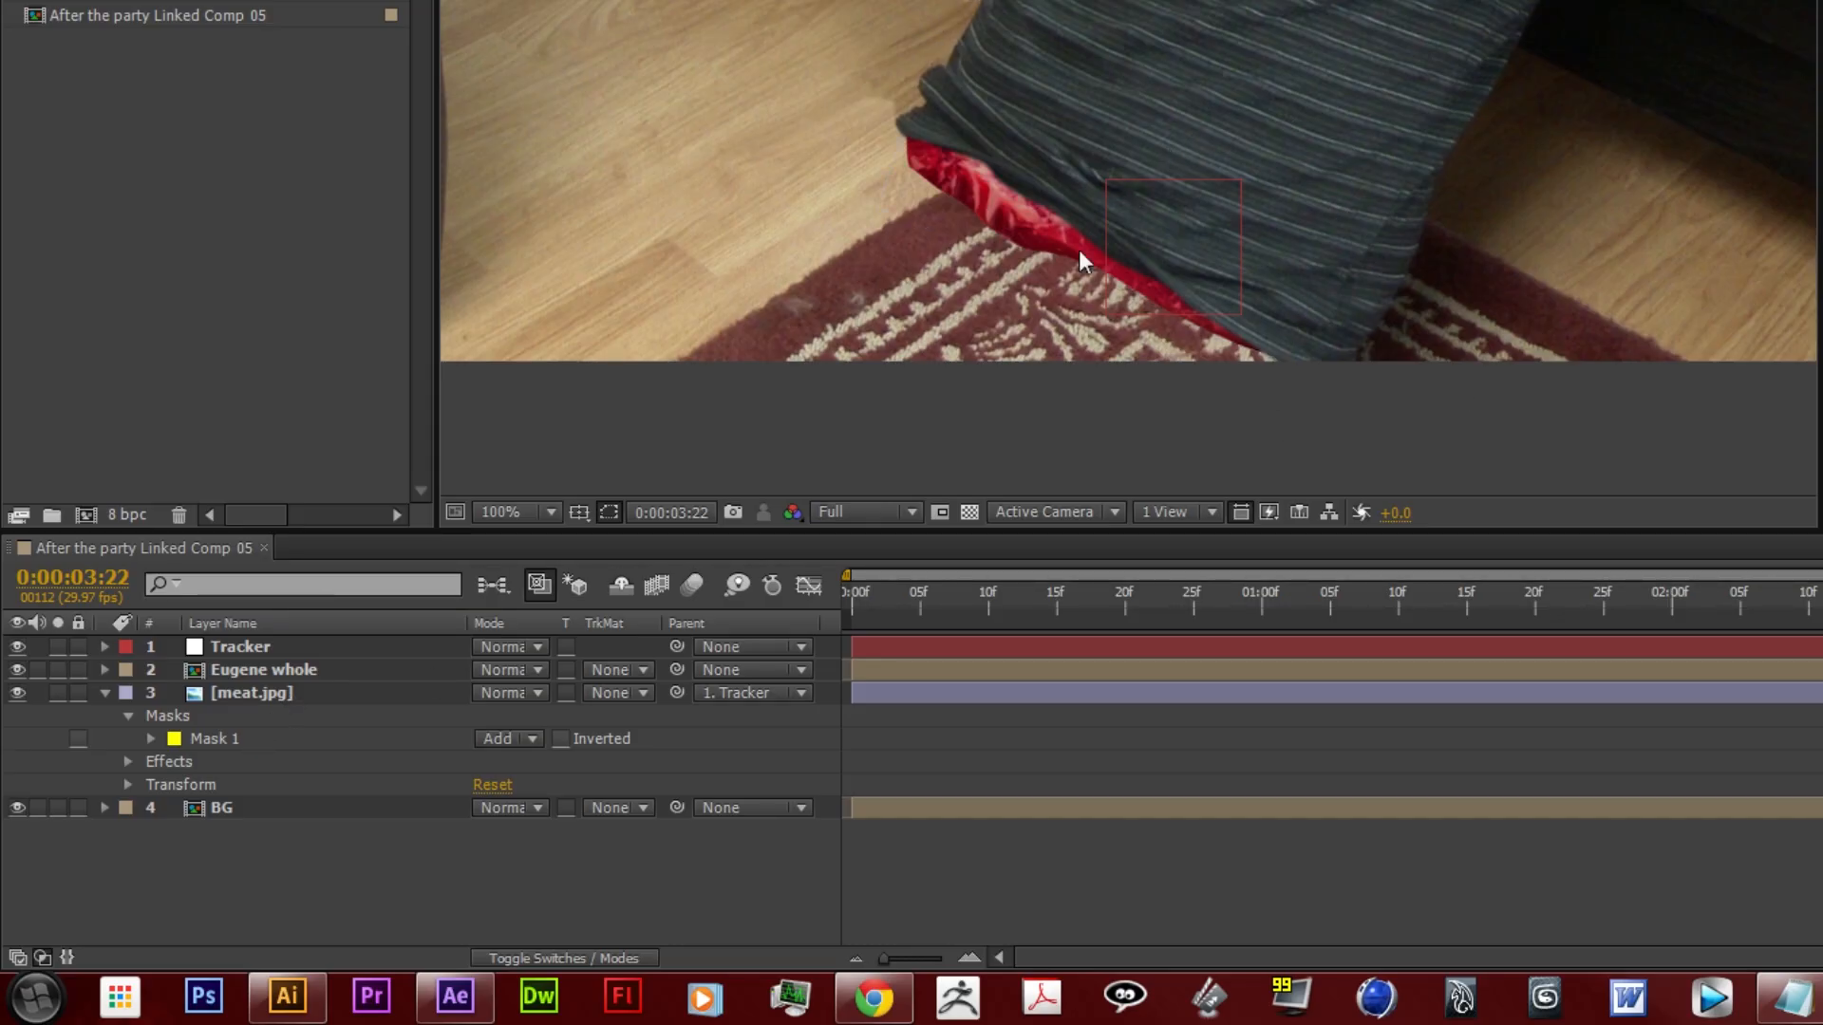
{"action": "left_click", "coordinate": [253, 741]}
{"action": "key", "text": "Right"}
{"action": "key", "text": "Up"}
{"action": "key", "text": "Right"}
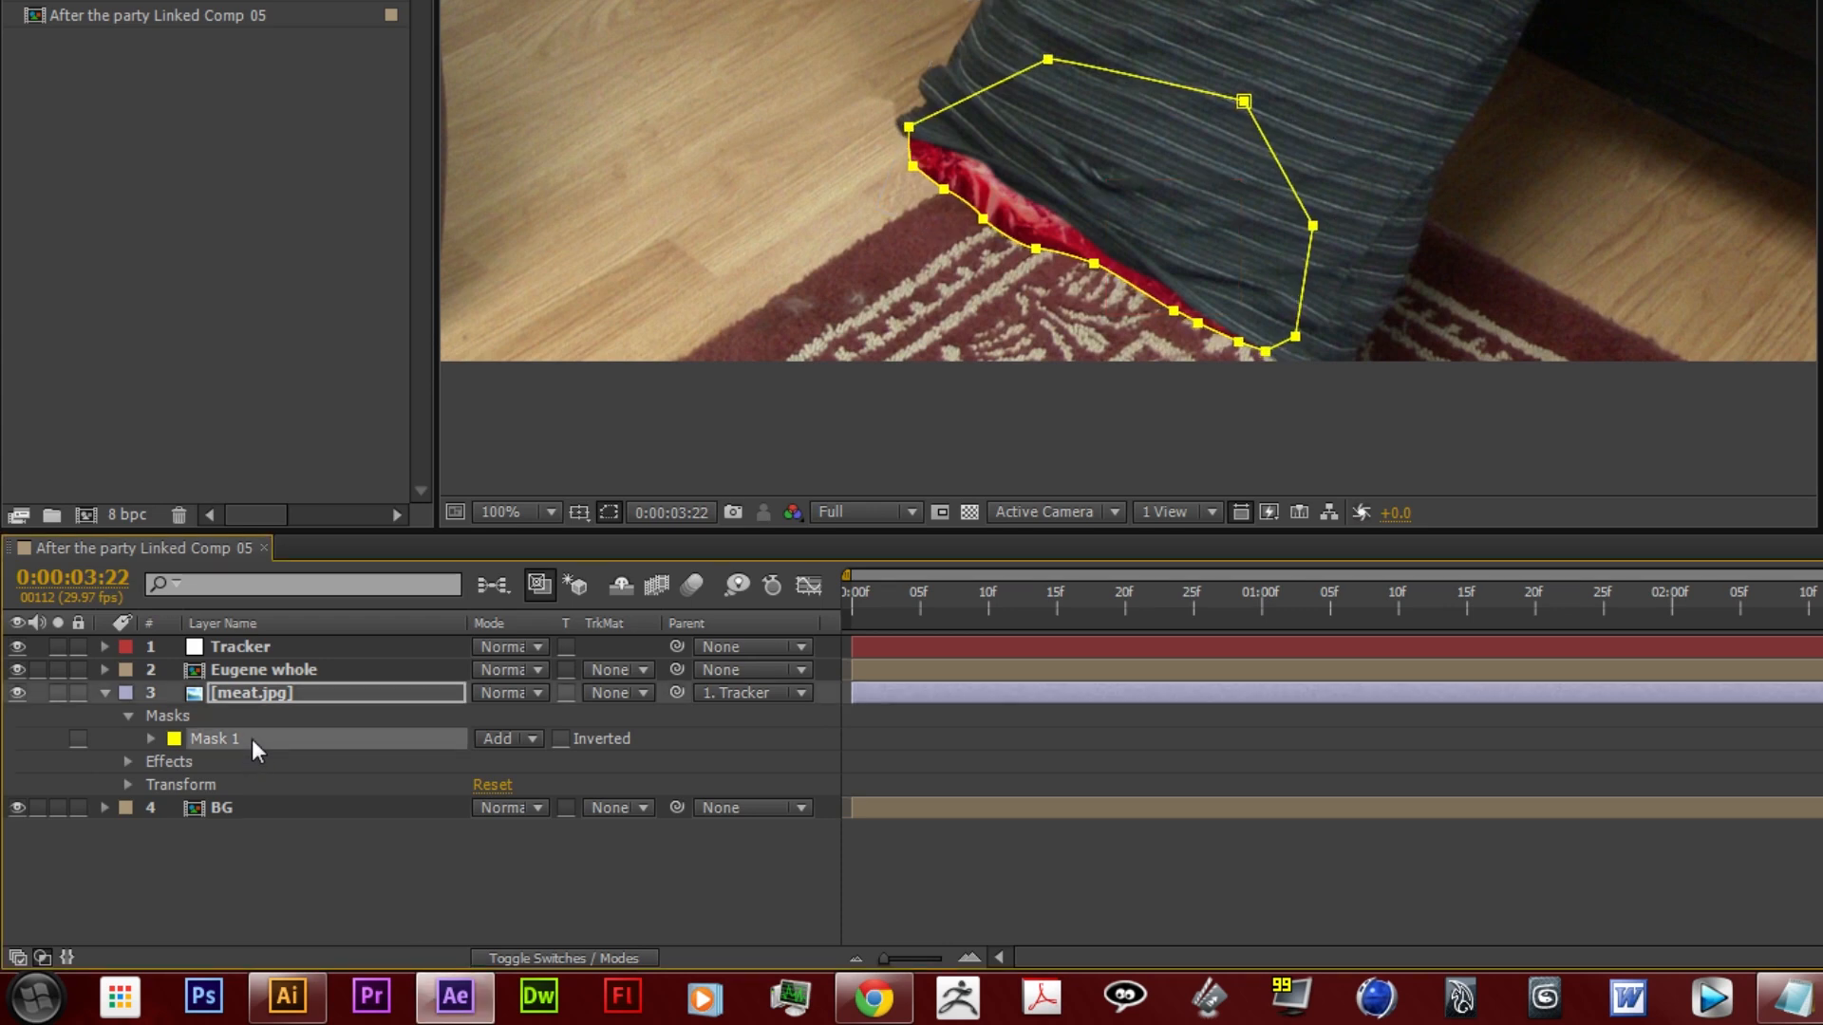
{"action": "left_click", "coordinate": [150, 739]}
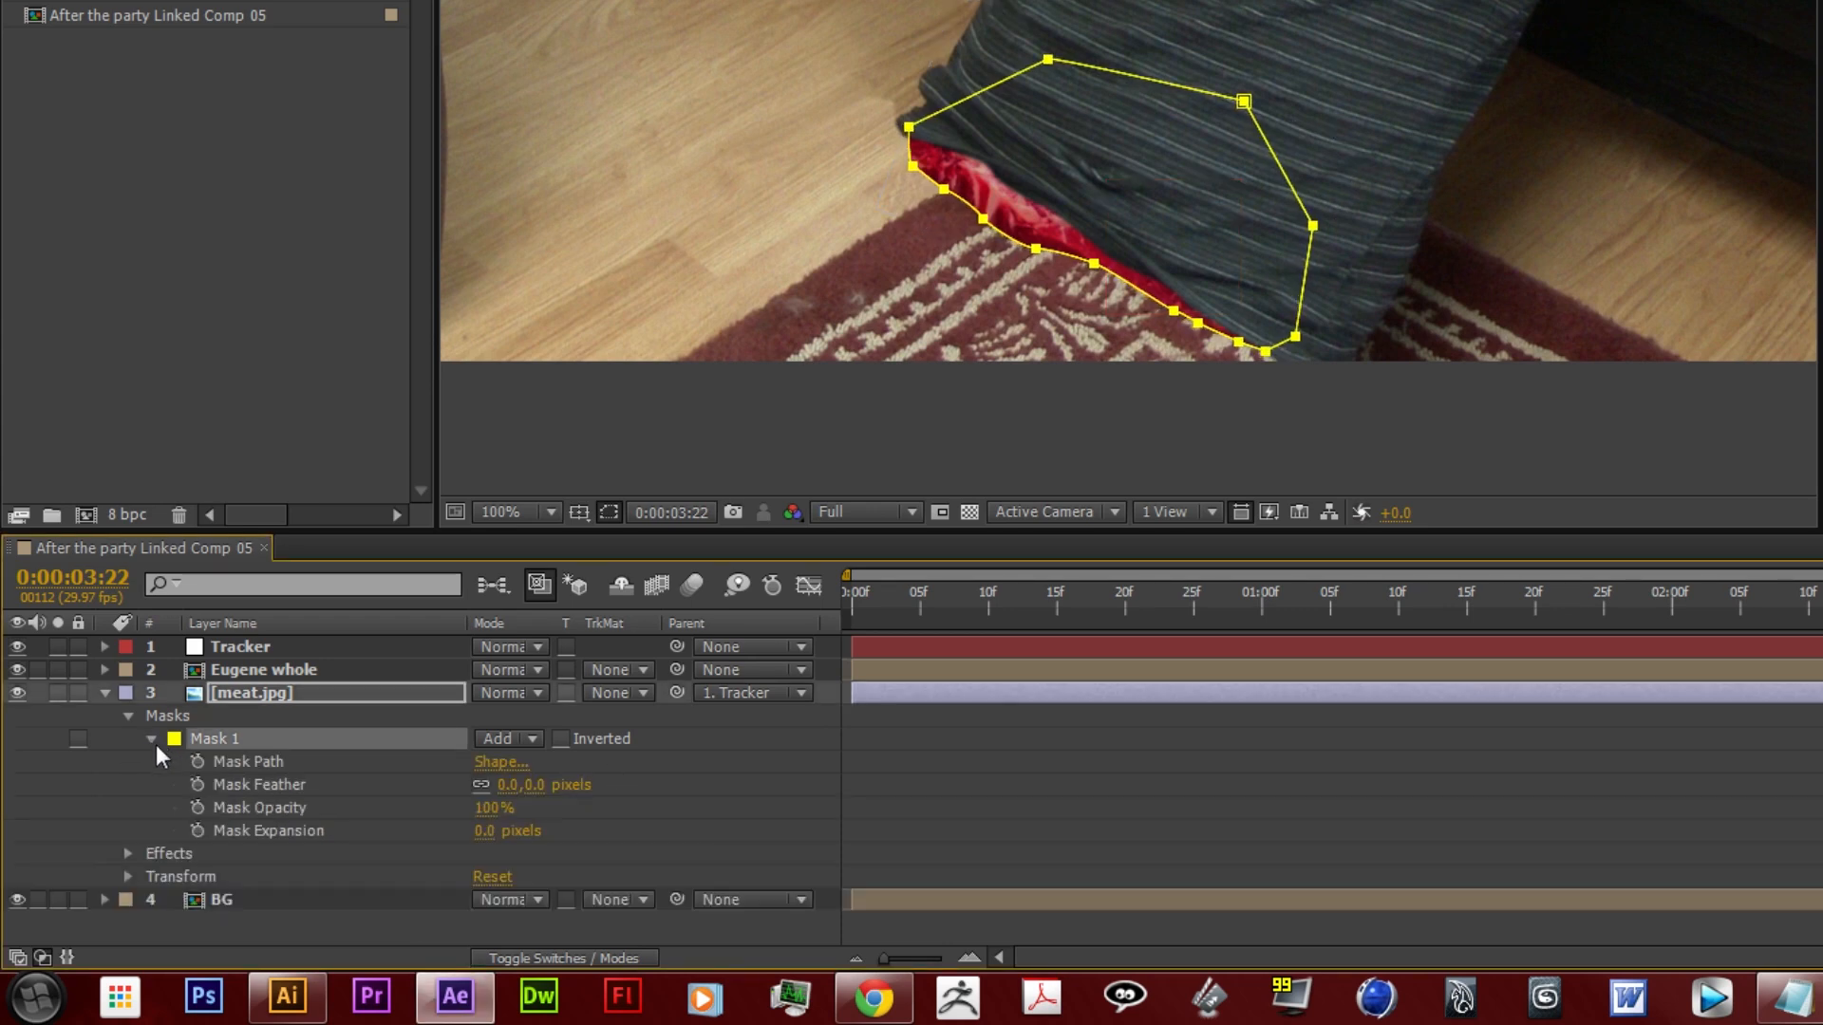
{"action": "left_click", "coordinate": [507, 786]}
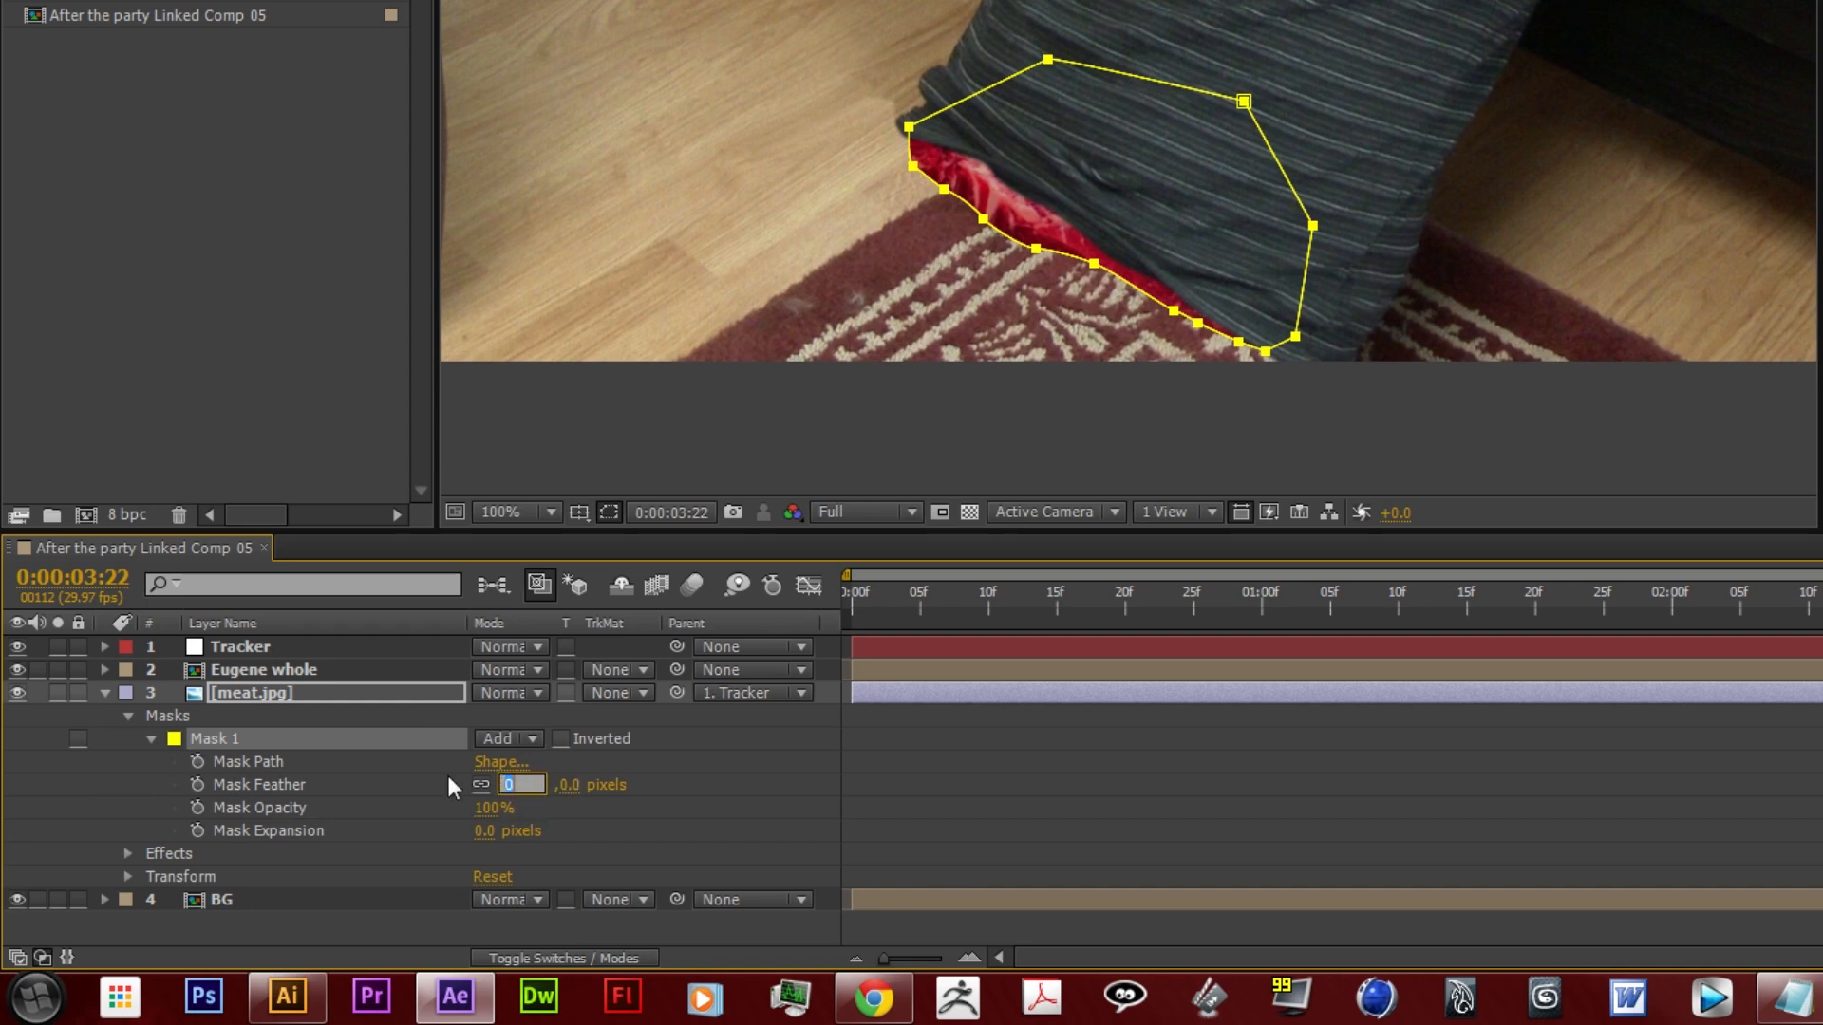
{"action": "type", "text": "3"}
{"action": "key", "text": "Return"}
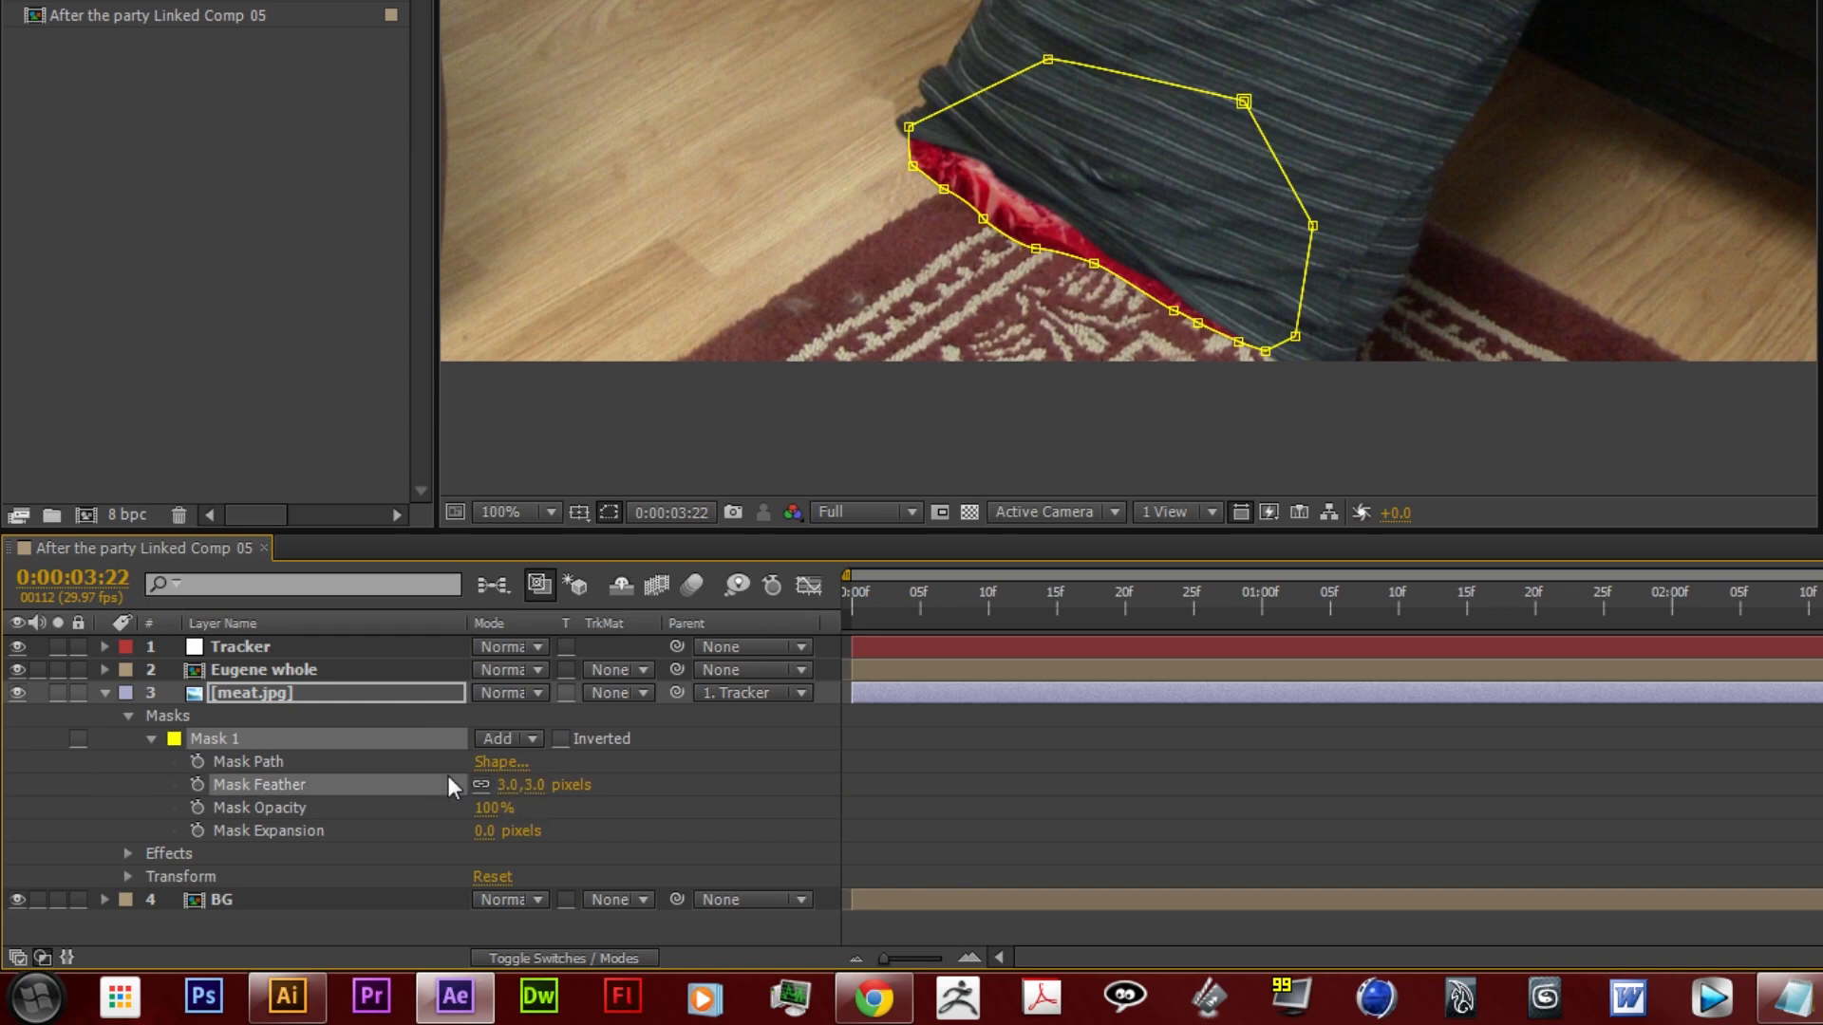
{"action": "left_click", "coordinate": [1227, 425]}
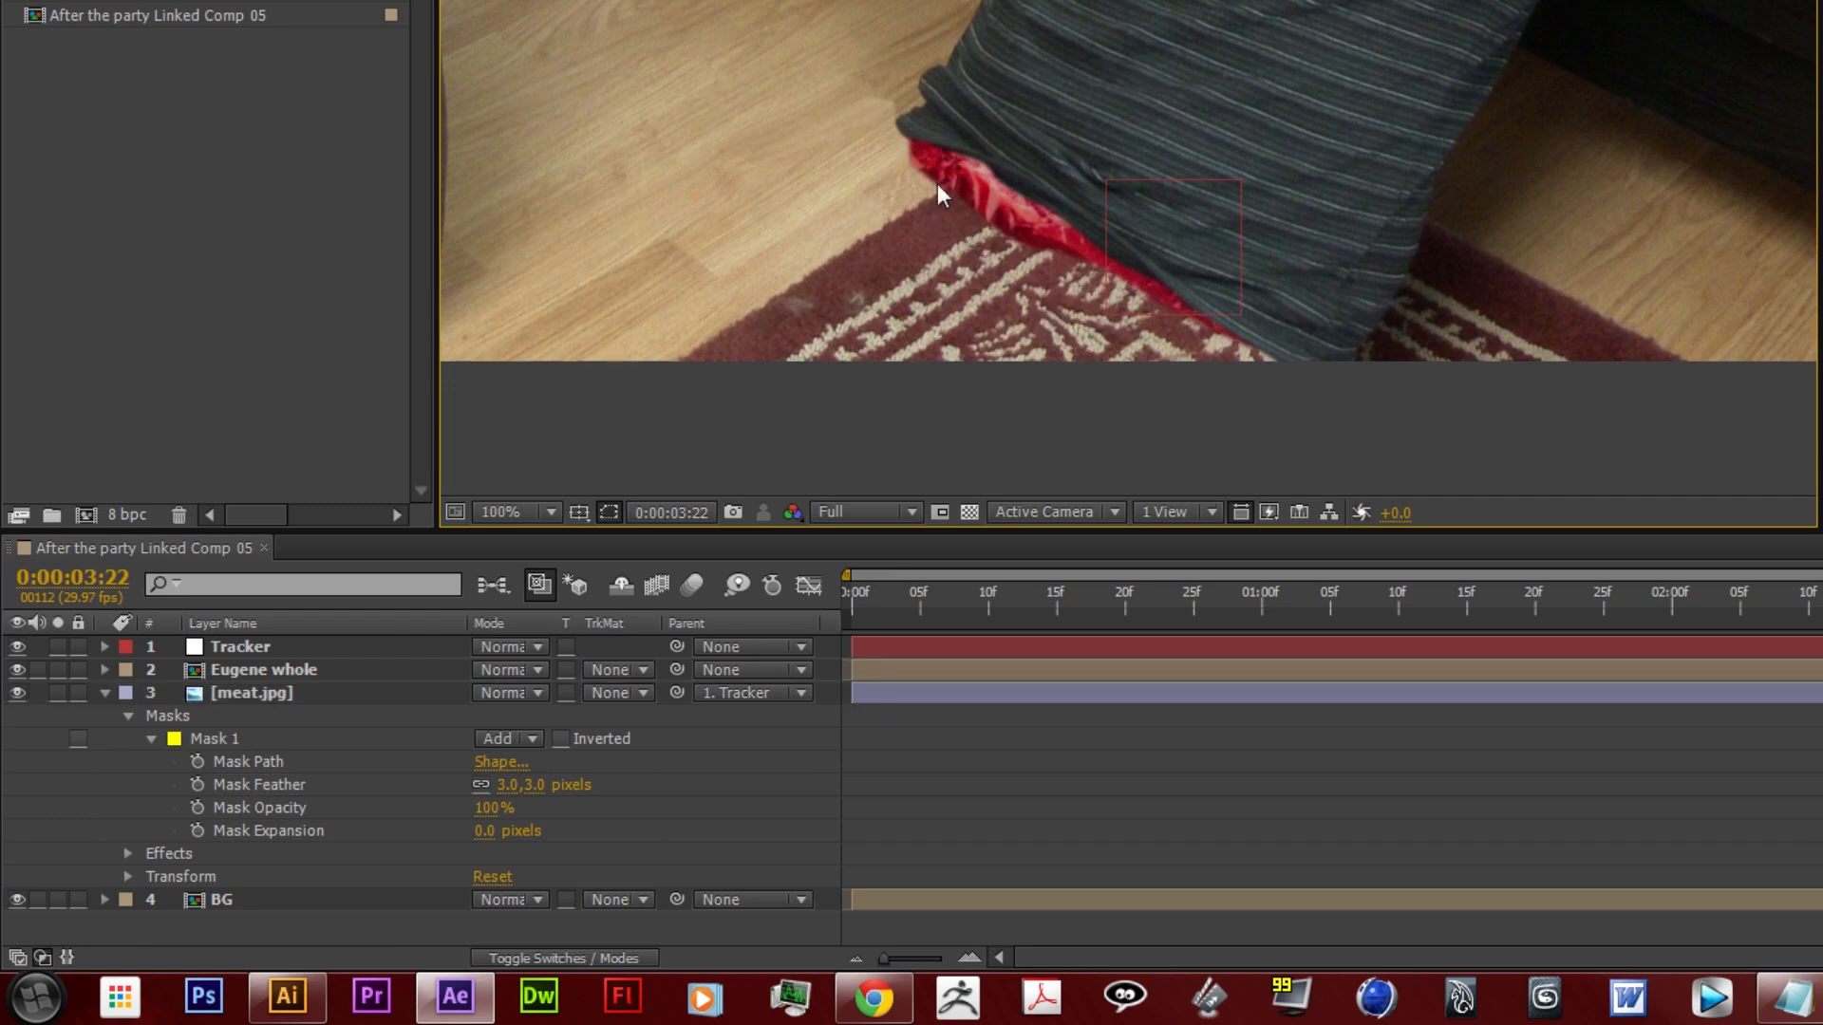
Add gma_texture_watercolor.jpg to the composition as the top layer and reposition its stain within the frame
{"action": "scroll", "coordinate": [1097, 458], "scroll_direction": "down", "scroll_amount": 3}
{"action": "scroll", "coordinate": [1096, 457], "scroll_direction": "up", "scroll_amount": 1}
{"action": "left_click_drag", "start_coordinate": [1194, 342], "coordinate": [1073, 521]}
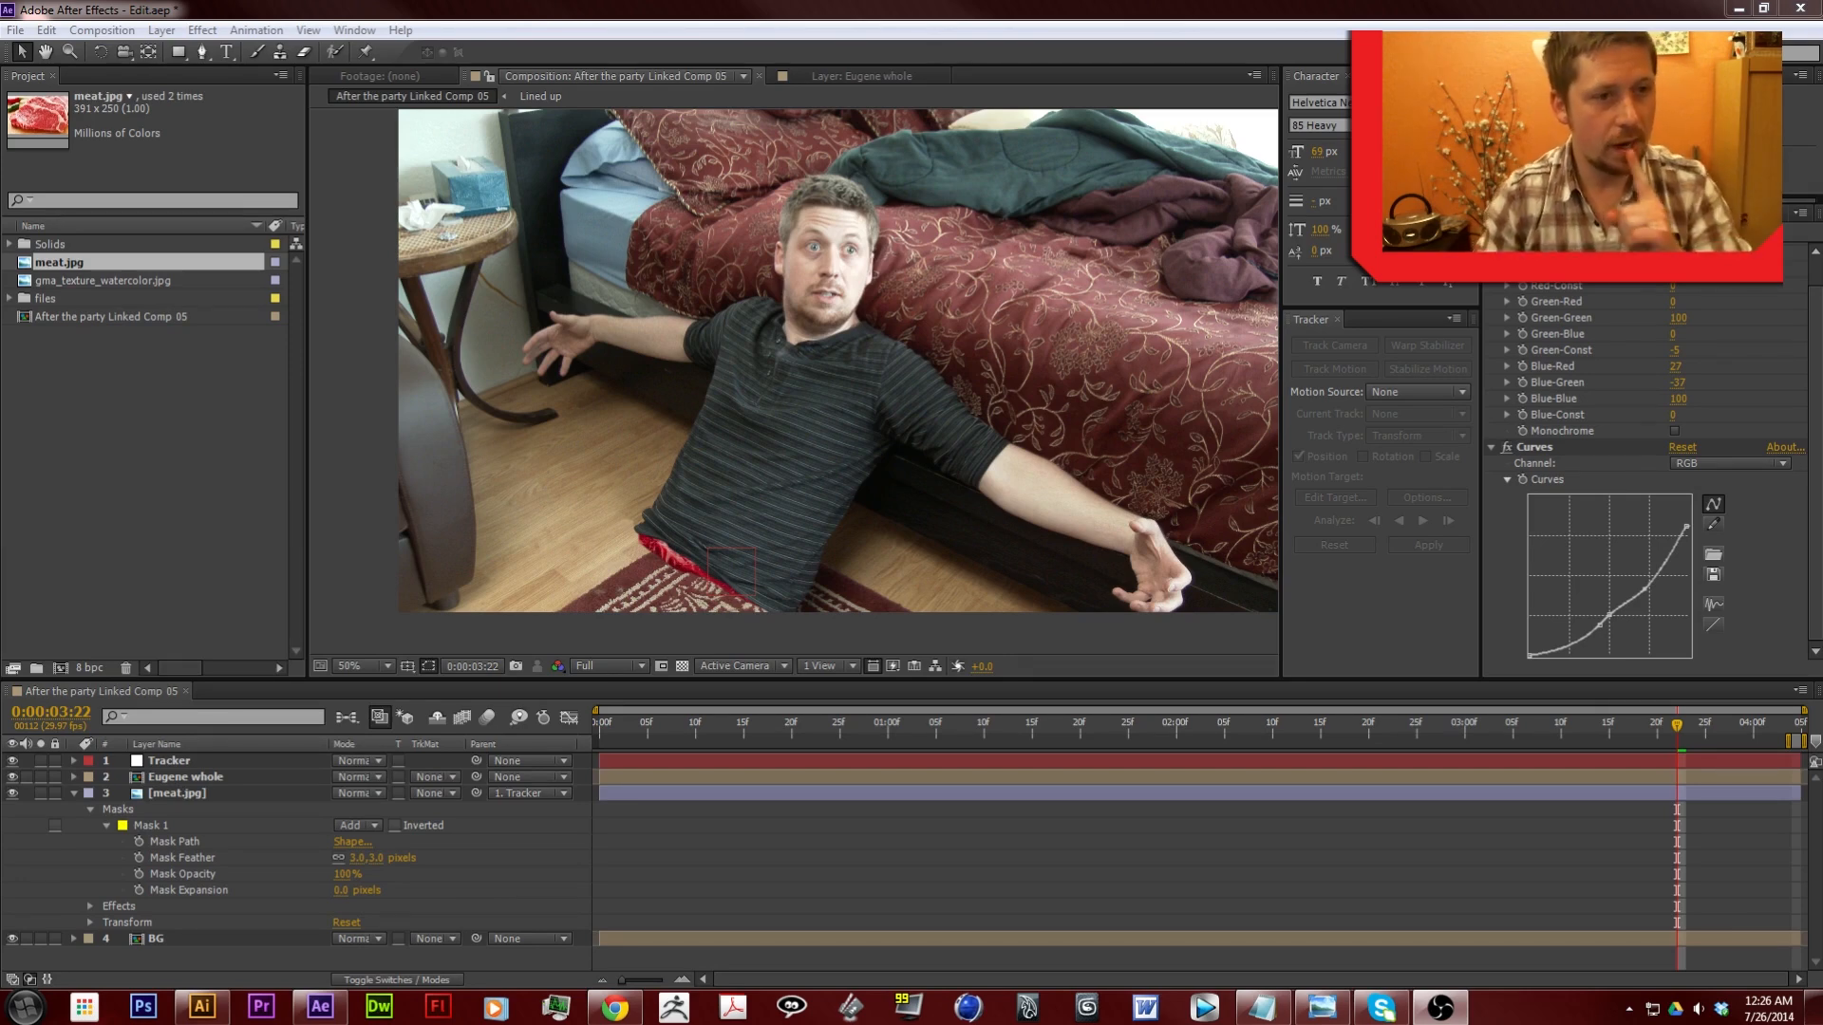
{"action": "left_click", "coordinate": [87, 282]}
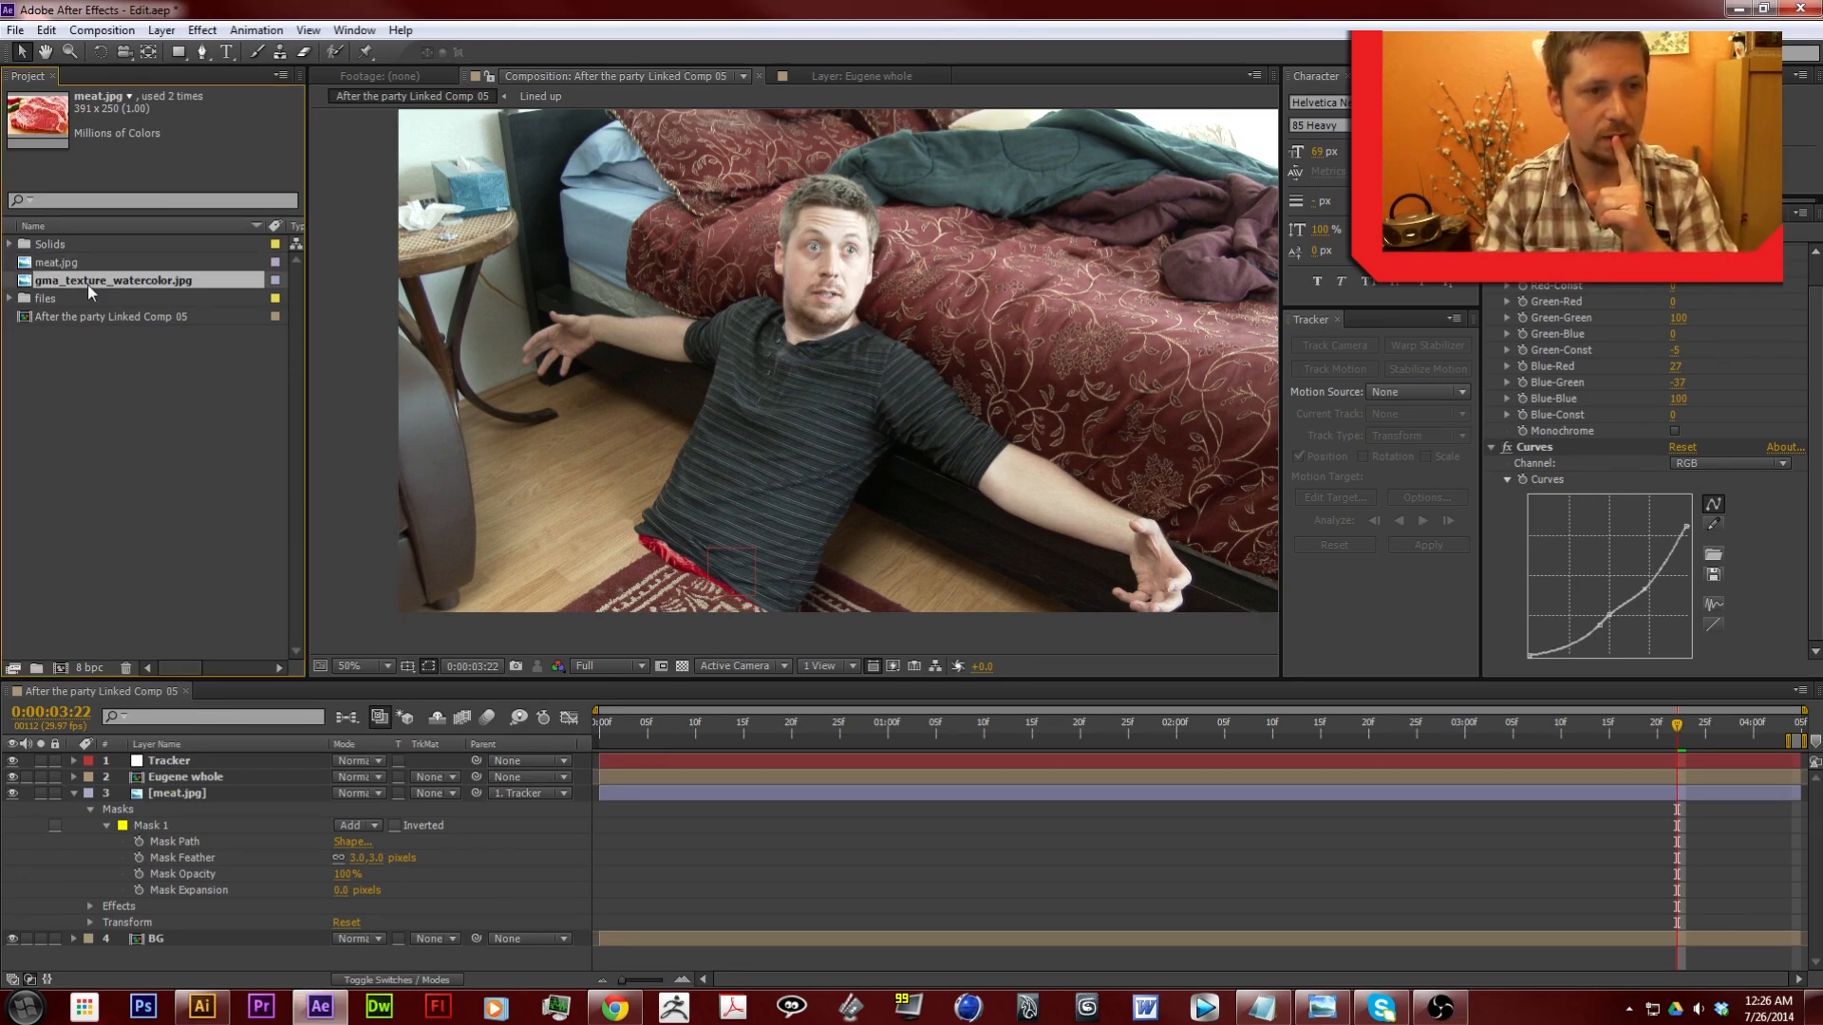
{"action": "left_click_drag", "start_coordinate": [99, 277], "coordinate": [808, 380]}
{"action": "left_click_drag", "start_coordinate": [772, 234], "coordinate": [802, 511]}
{"action": "left_click_drag", "start_coordinate": [799, 266], "coordinate": [801, 226]}
{"action": "left_click_drag", "start_coordinate": [720, 604], "coordinate": [601, 446]}
{"action": "left_click_drag", "start_coordinate": [835, 143], "coordinate": [749, 468]}
{"action": "left_click_drag", "start_coordinate": [673, 228], "coordinate": [866, 472]}
{"action": "left_click_drag", "start_coordinate": [816, 413], "coordinate": [794, 535]}
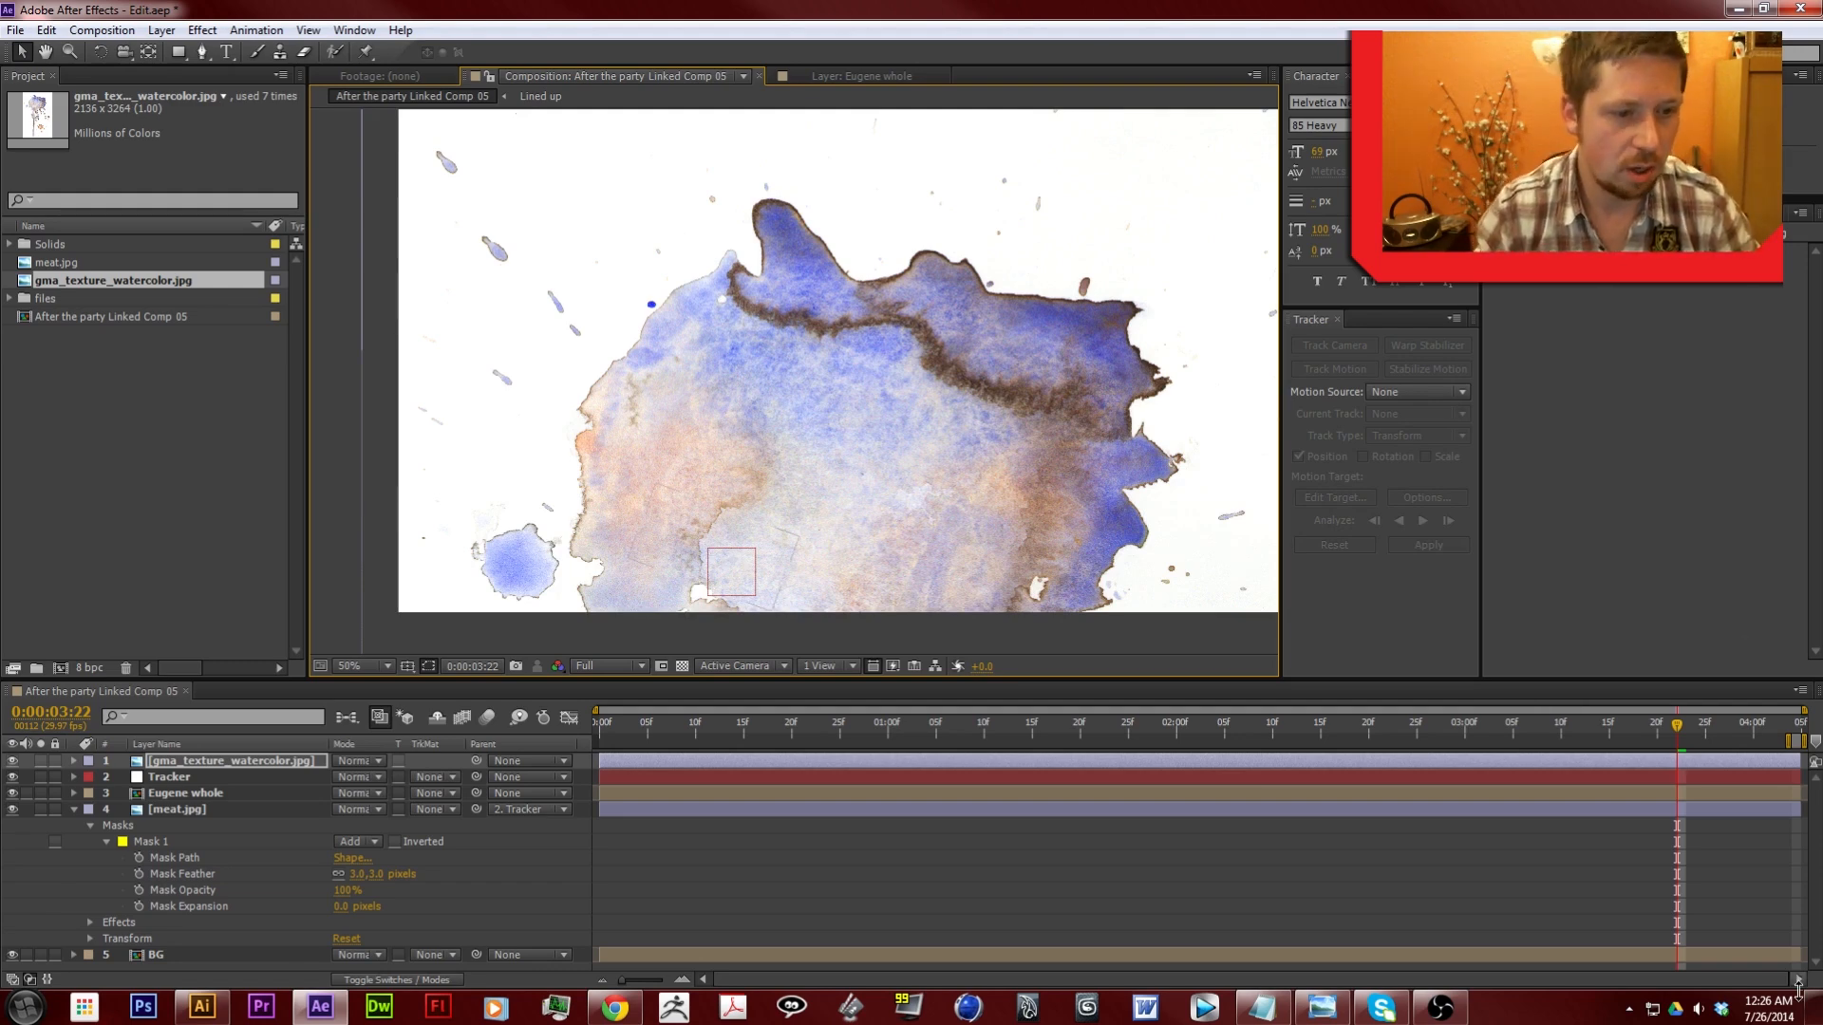
Shrink the watercolor texture layer to a small rectangle and place it over the floor beside the man's waist
{"action": "left_click_drag", "start_coordinate": [1056, 343], "coordinate": [824, 606]}
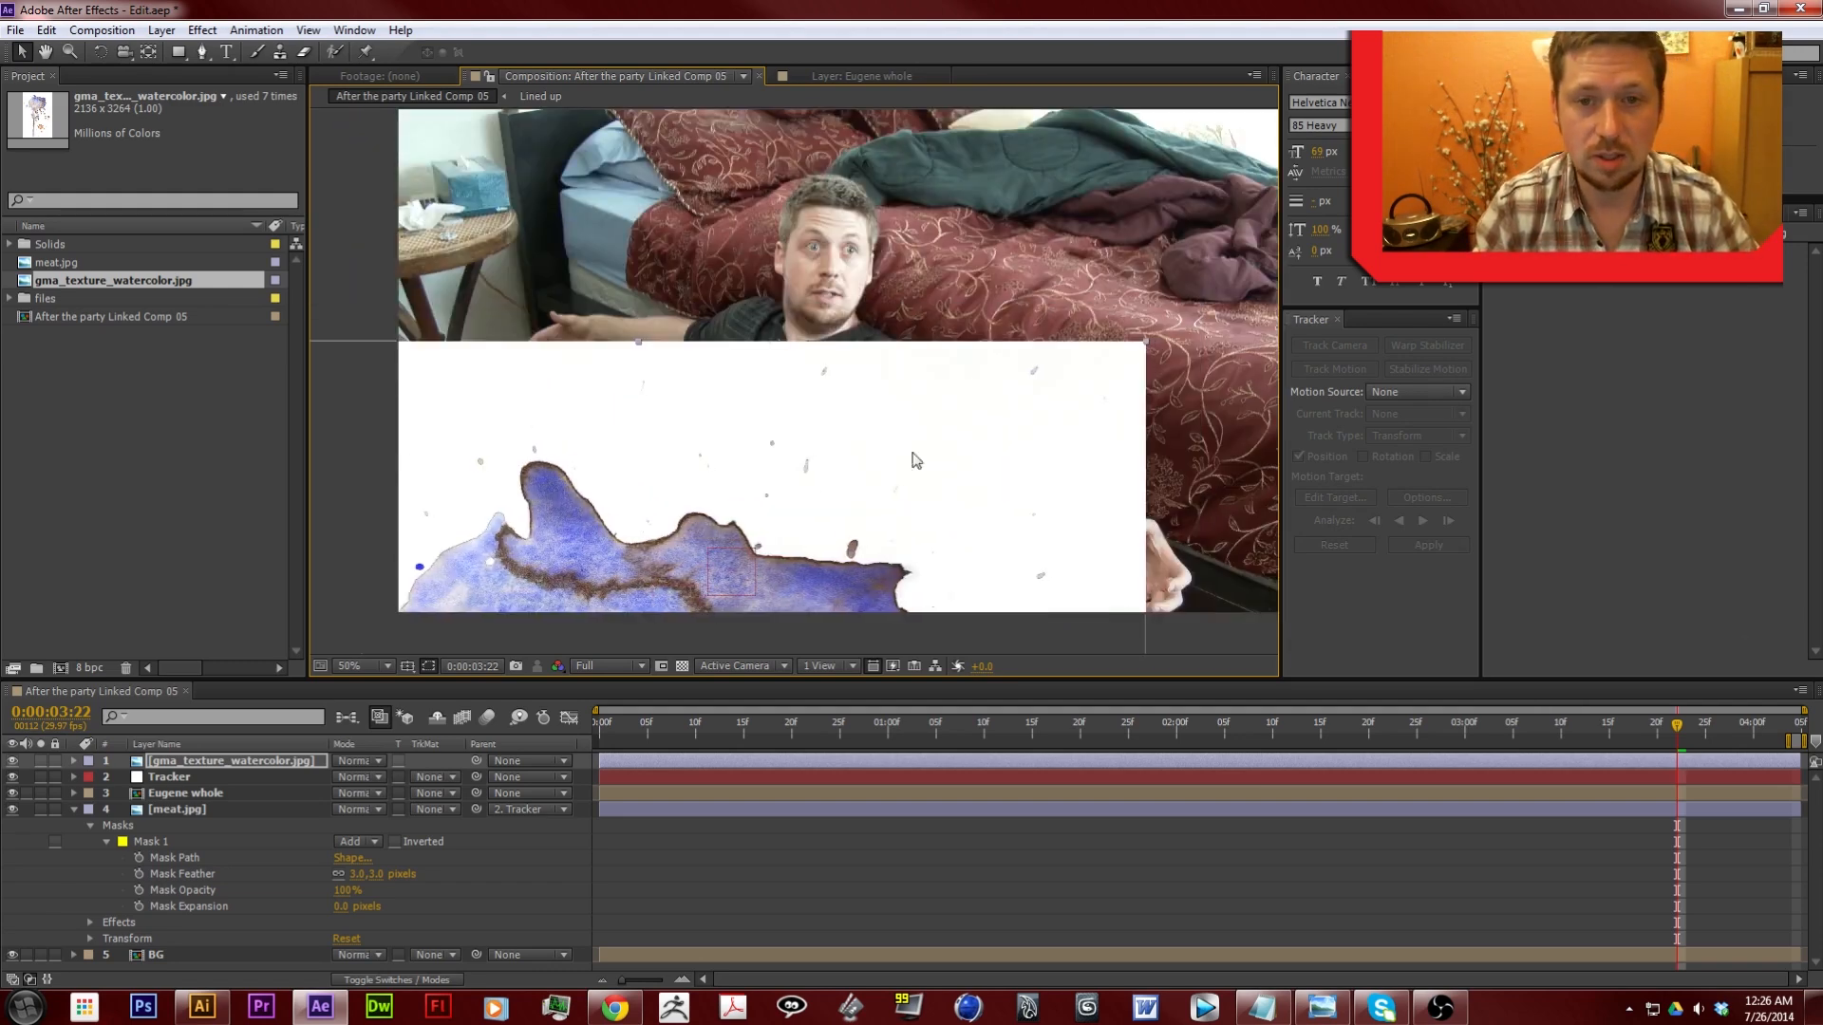
{"action": "left_click_drag", "start_coordinate": [1146, 342], "coordinate": [915, 611]}
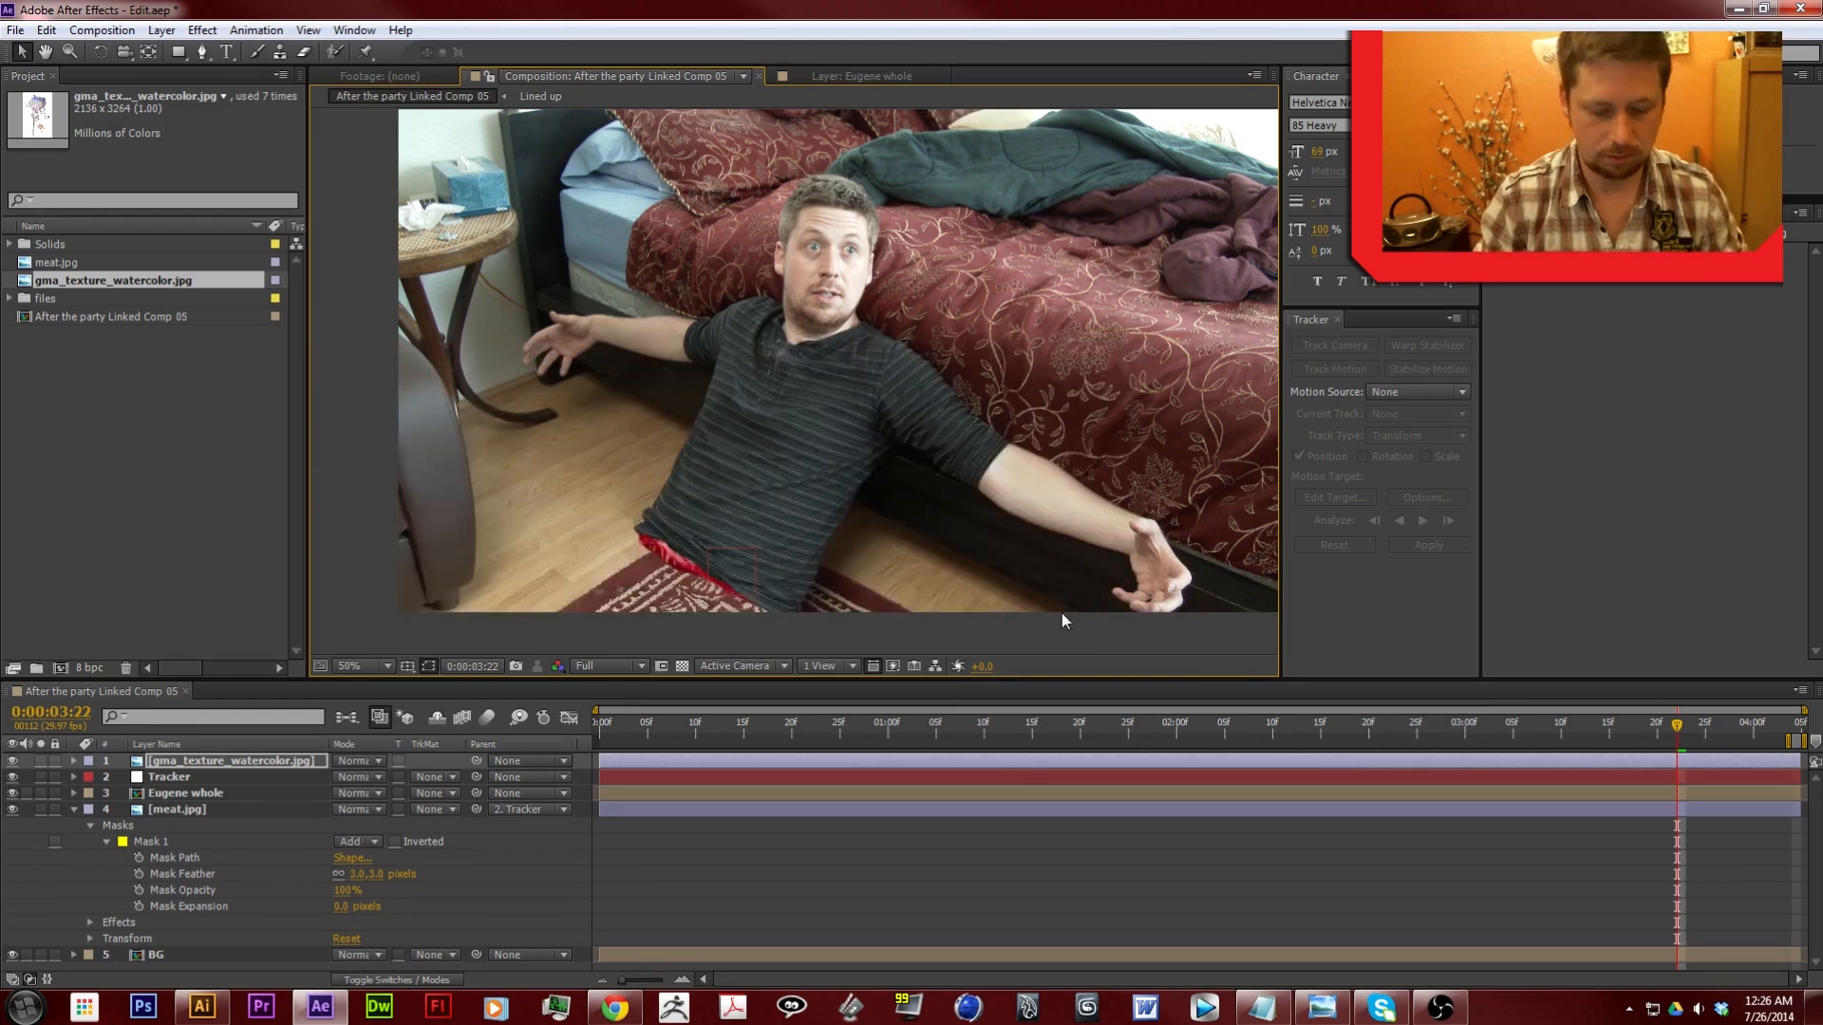
{"action": "key", "text": "comma"}
{"action": "key", "text": "comma"}
{"action": "key", "text": "comma"}
{"action": "key", "text": "comma"}
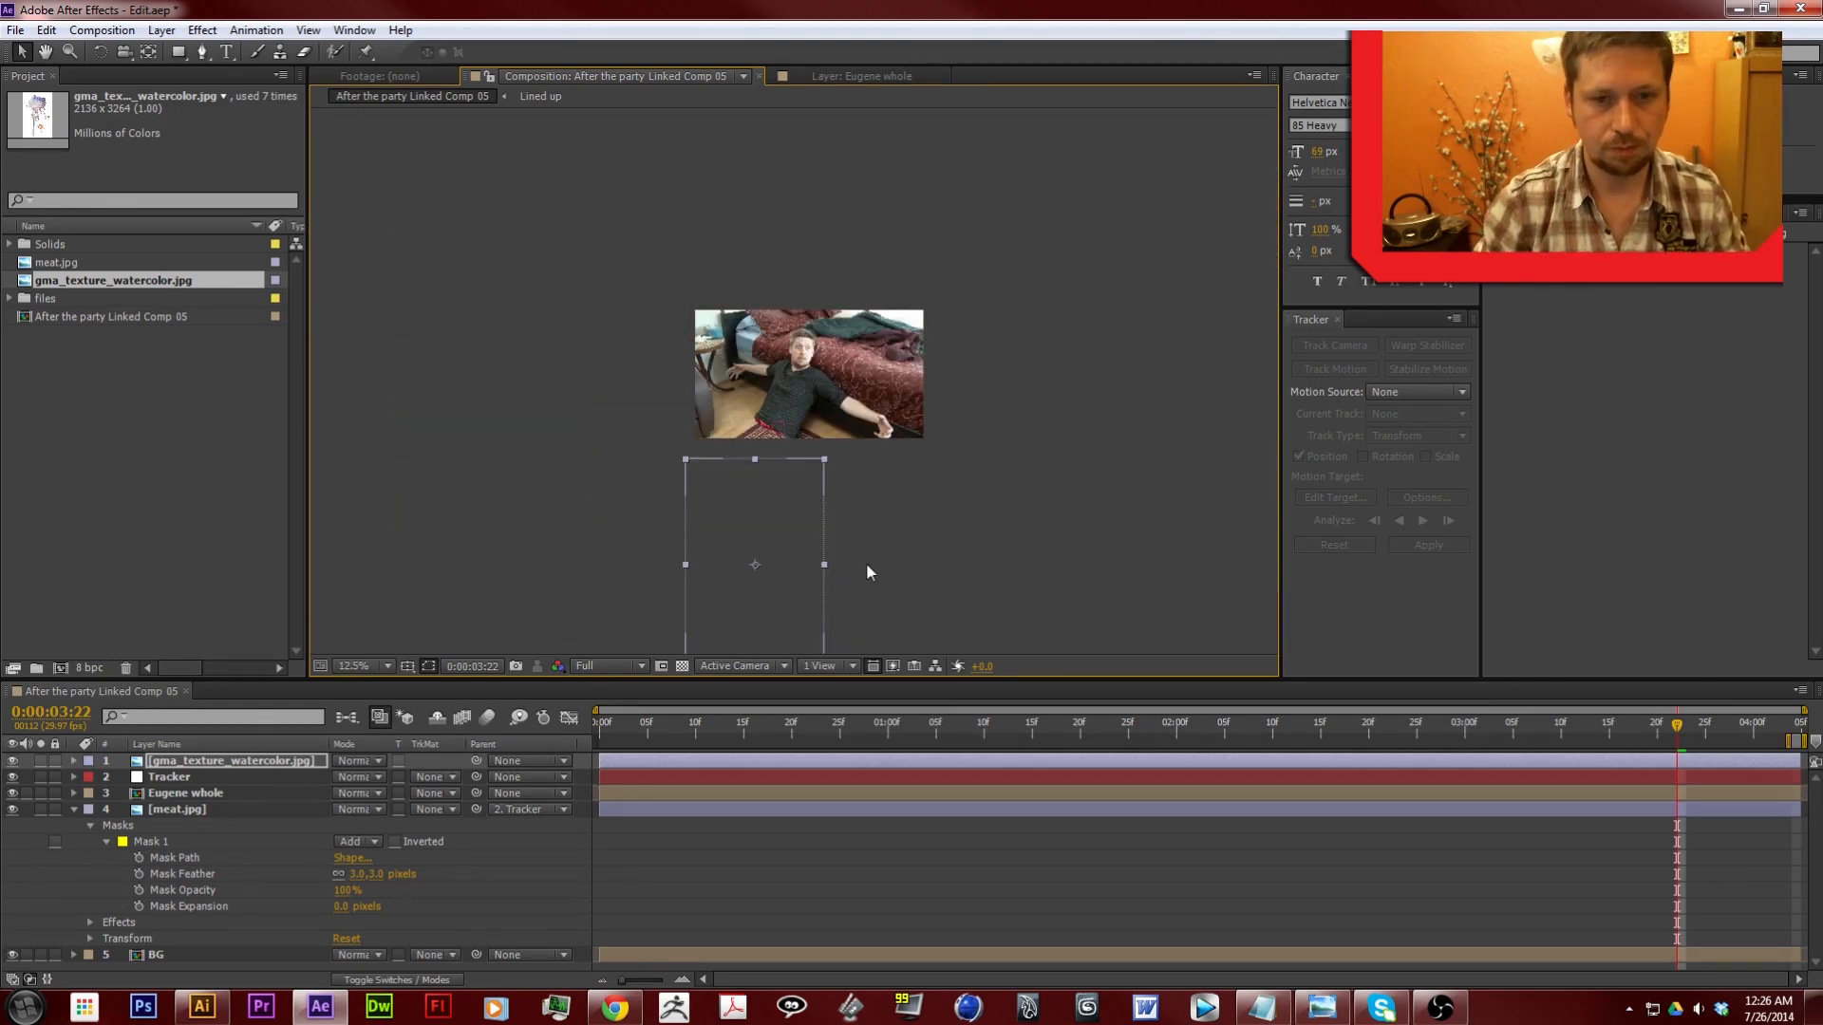
{"action": "left_click_drag", "start_coordinate": [767, 525], "coordinate": [893, 341]}
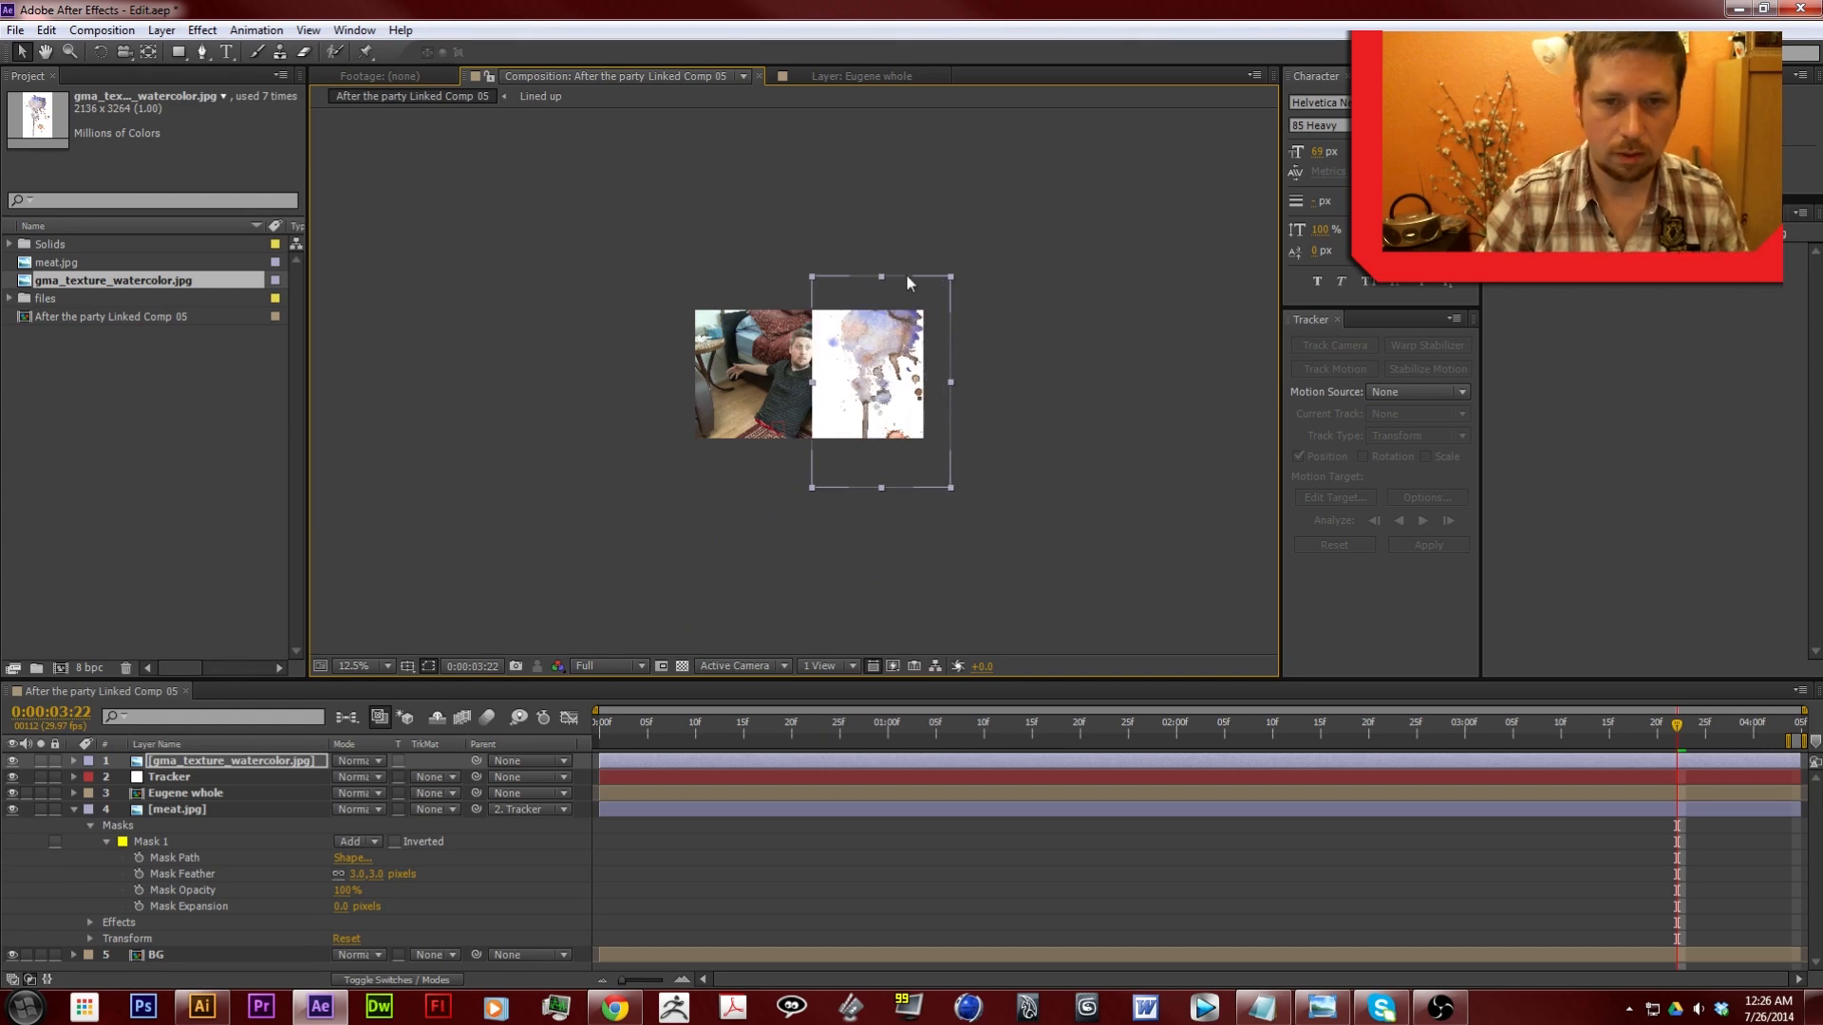
{"action": "left_click_drag", "start_coordinate": [950, 275], "coordinate": [759, 413]}
{"action": "key", "text": "period"}
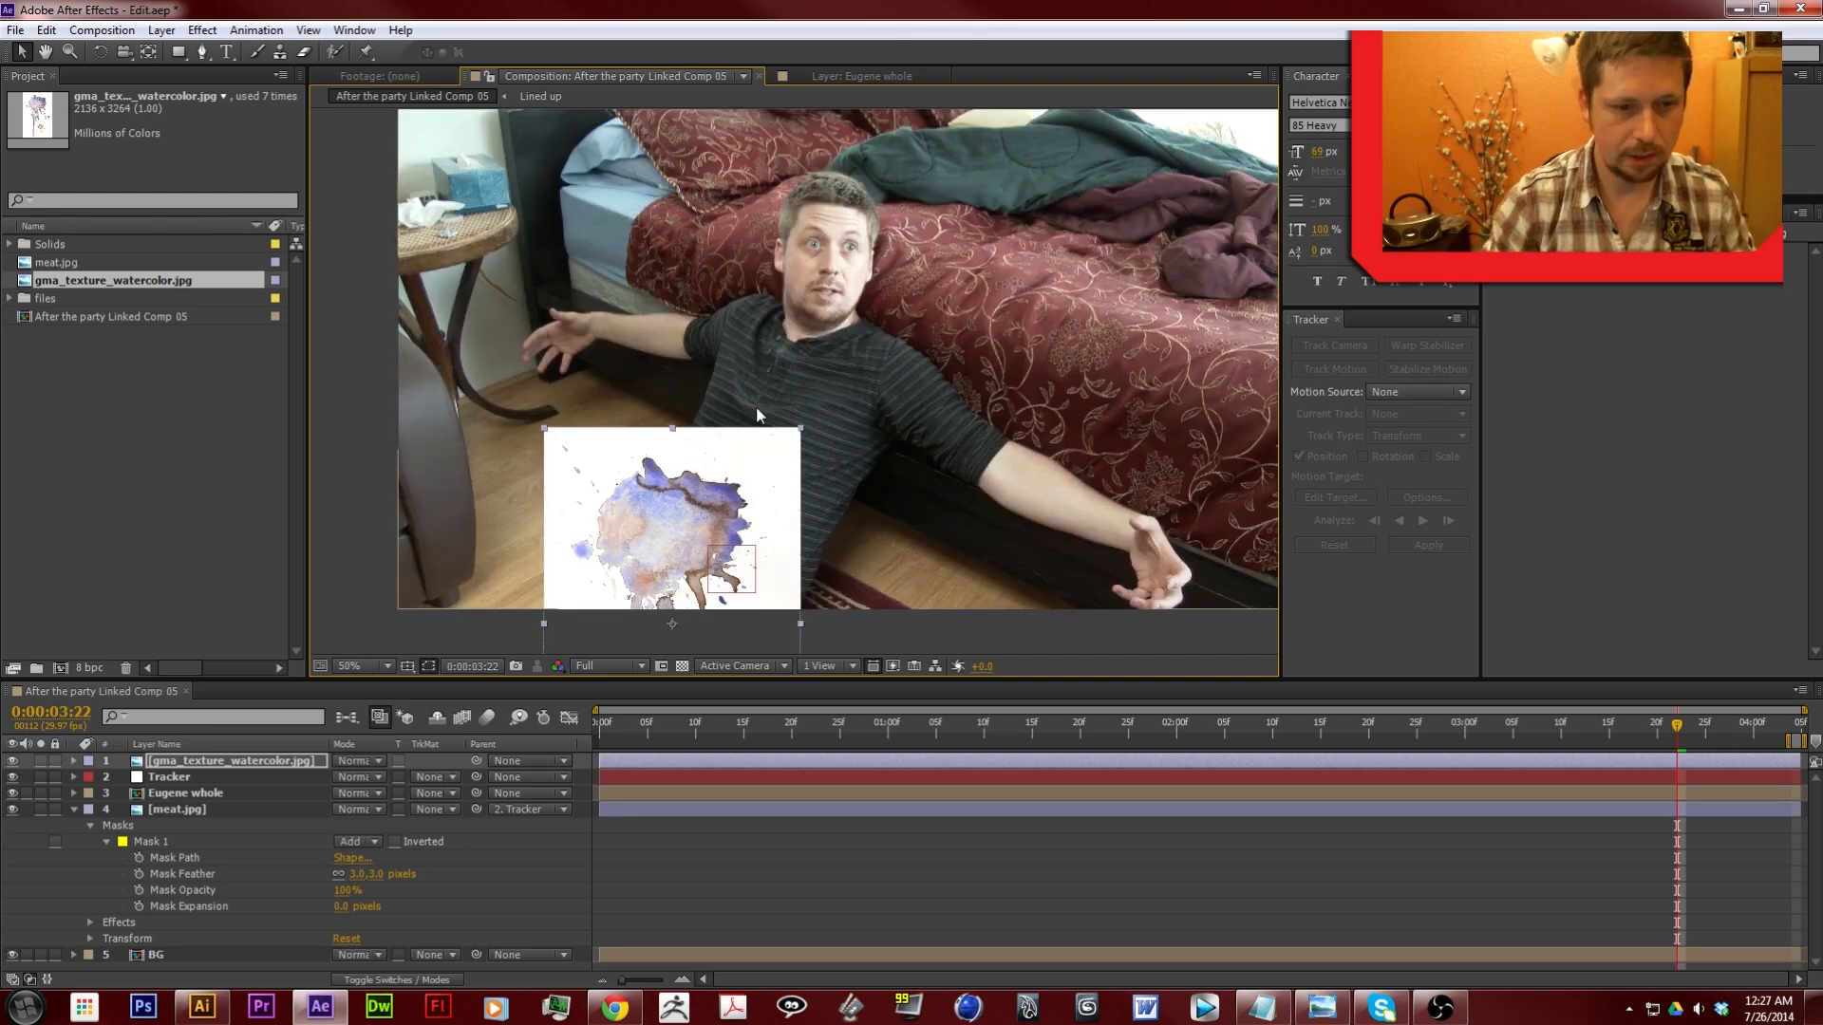
Make the watercolor texture a 3D layer and rotate it to lie flat in perspective on the floor
{"action": "left_click", "coordinate": [420, 978]}
{"action": "left_click", "coordinate": [437, 760]}
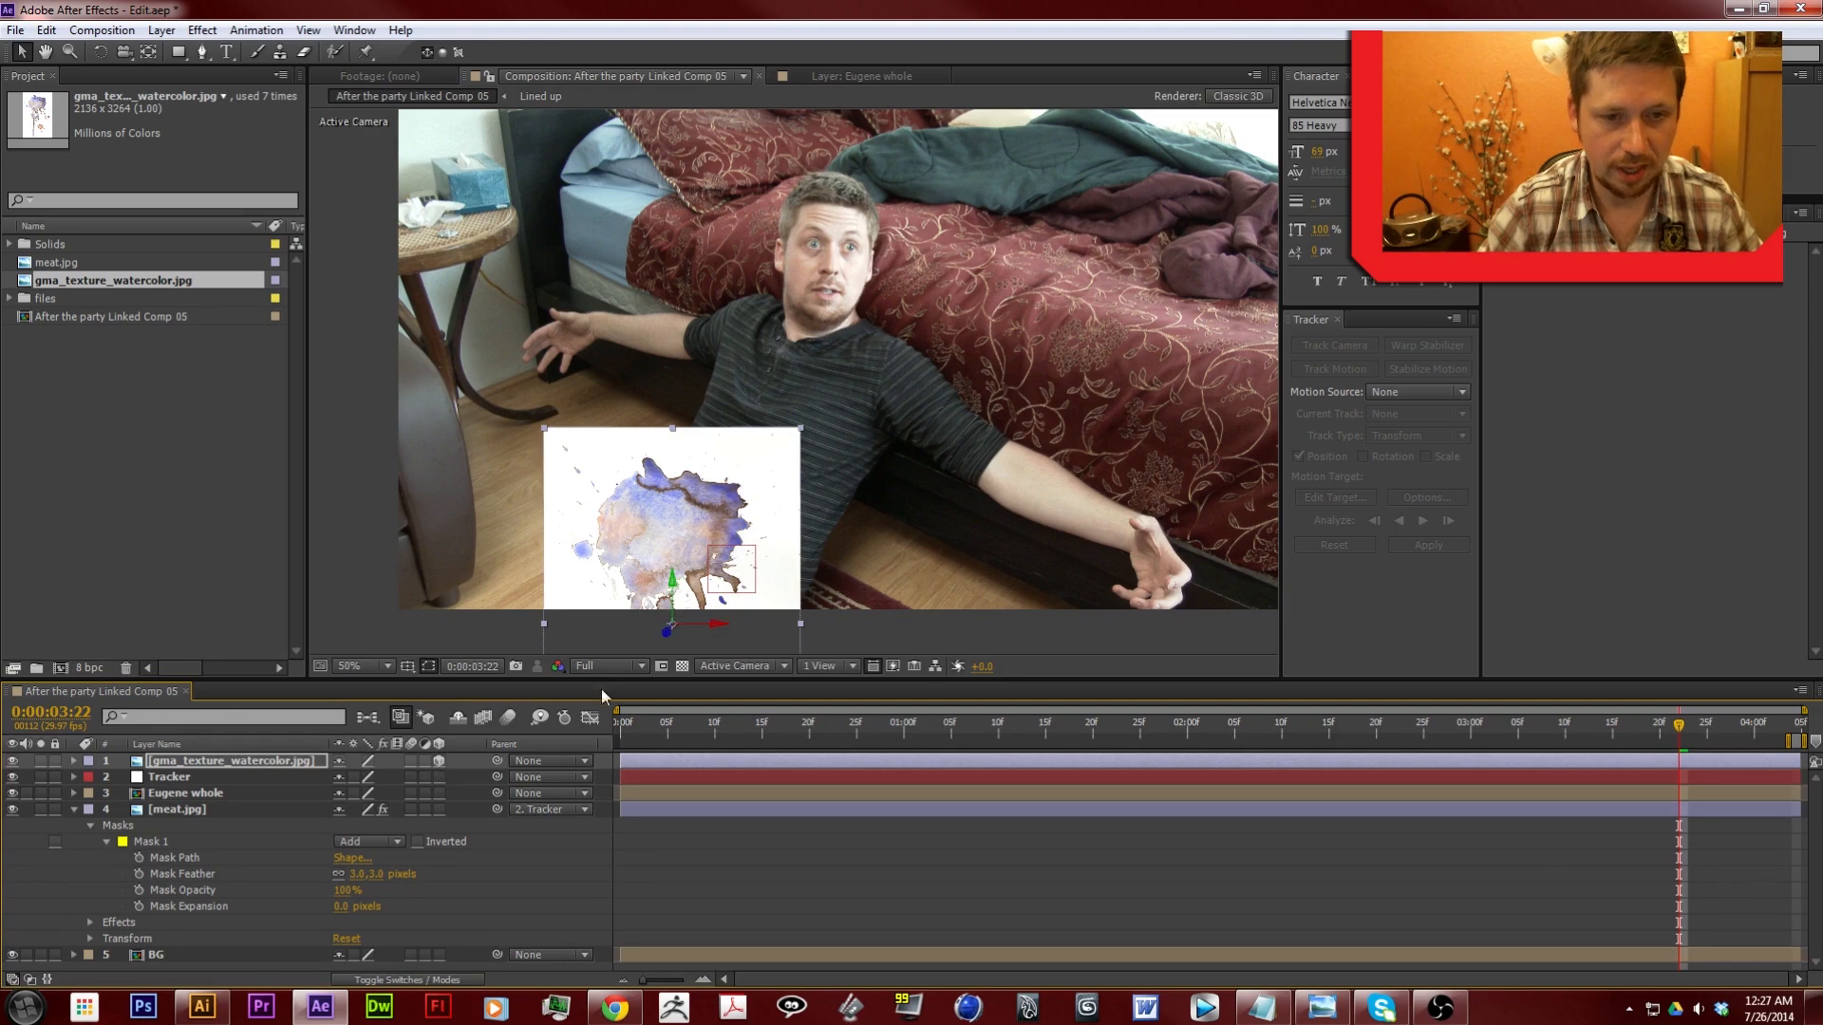
{"action": "left_click_drag", "start_coordinate": [638, 549], "coordinate": [590, 447]}
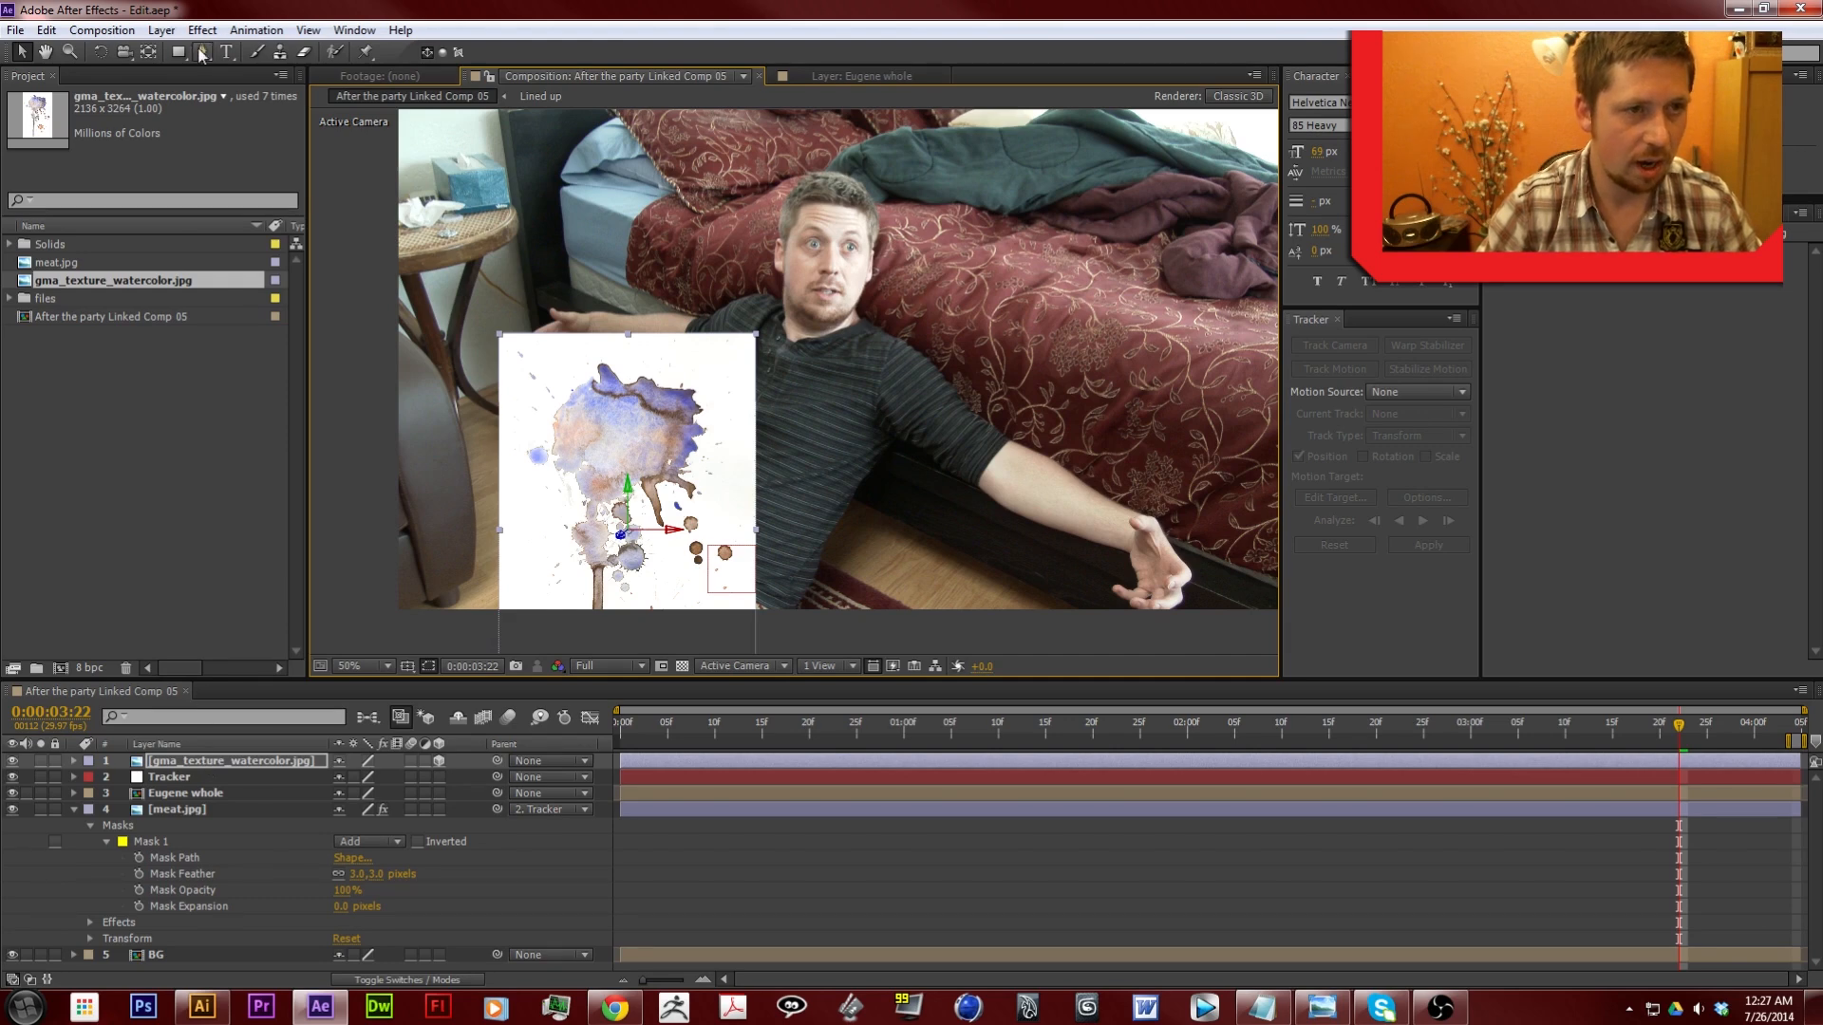
{"action": "left_click", "coordinate": [100, 52]}
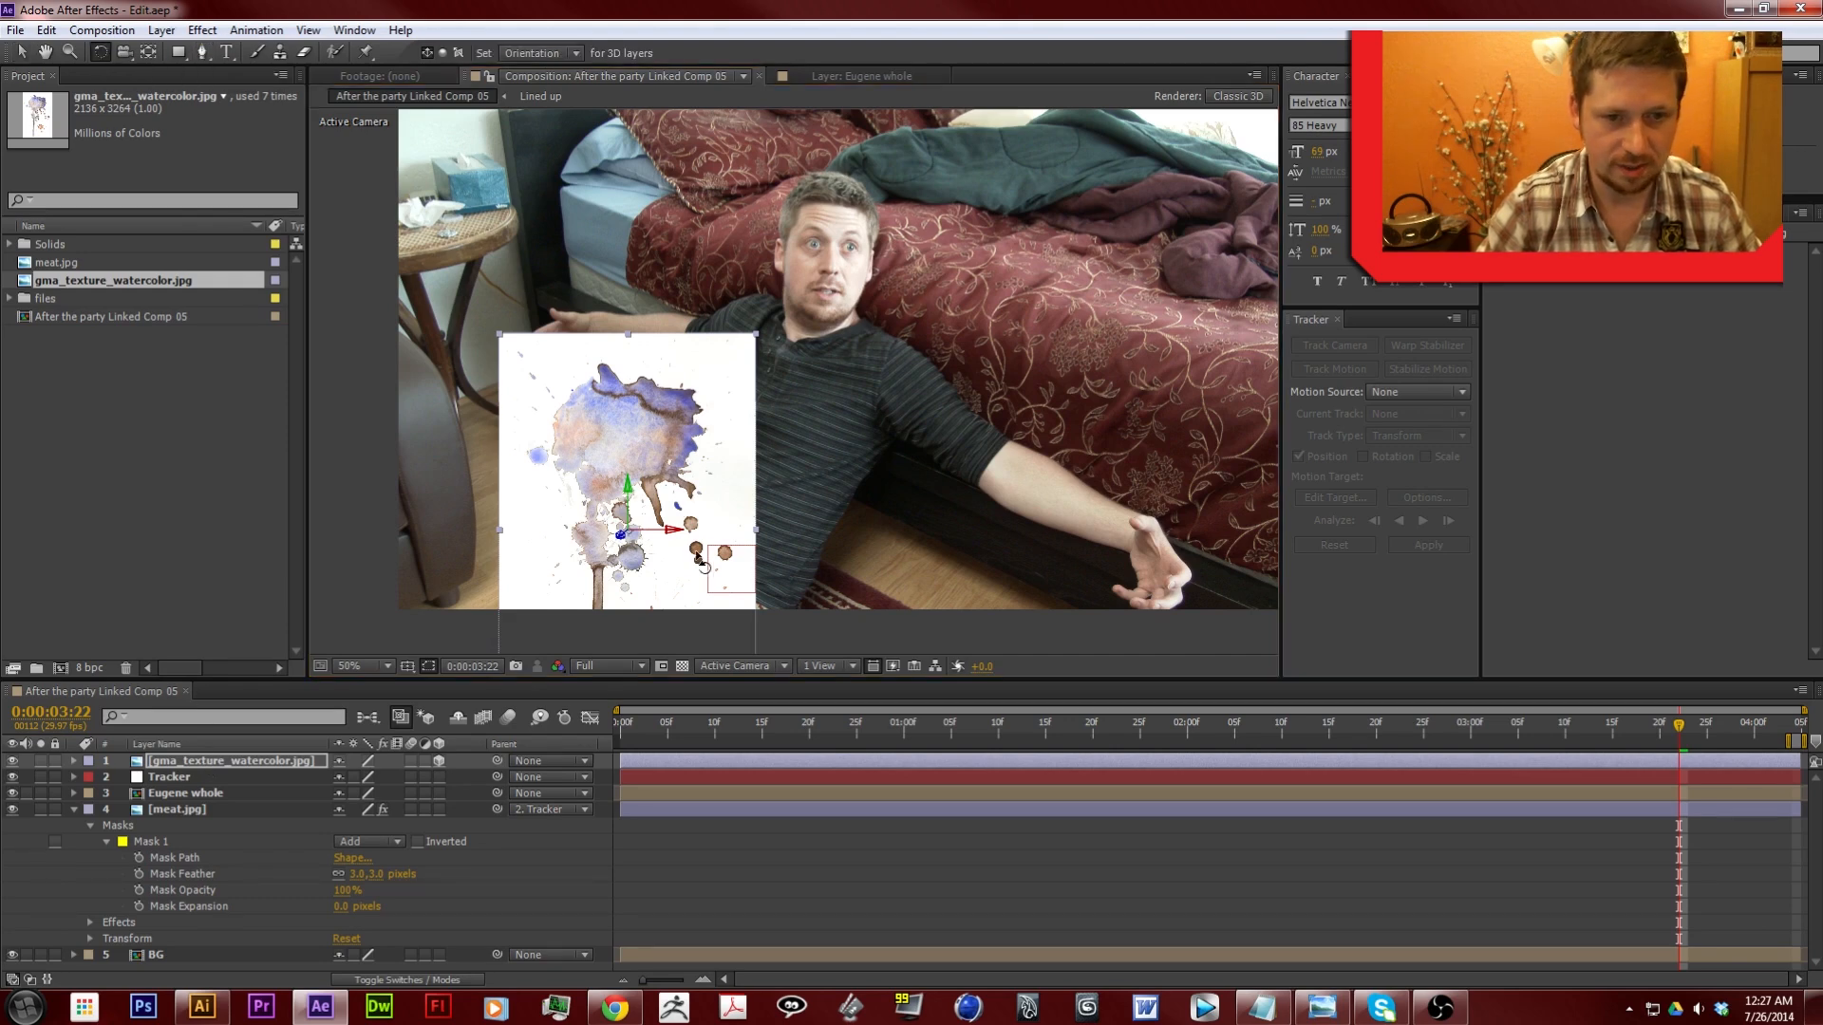
{"action": "left_click_drag", "start_coordinate": [670, 530], "coordinate": [612, 486]}
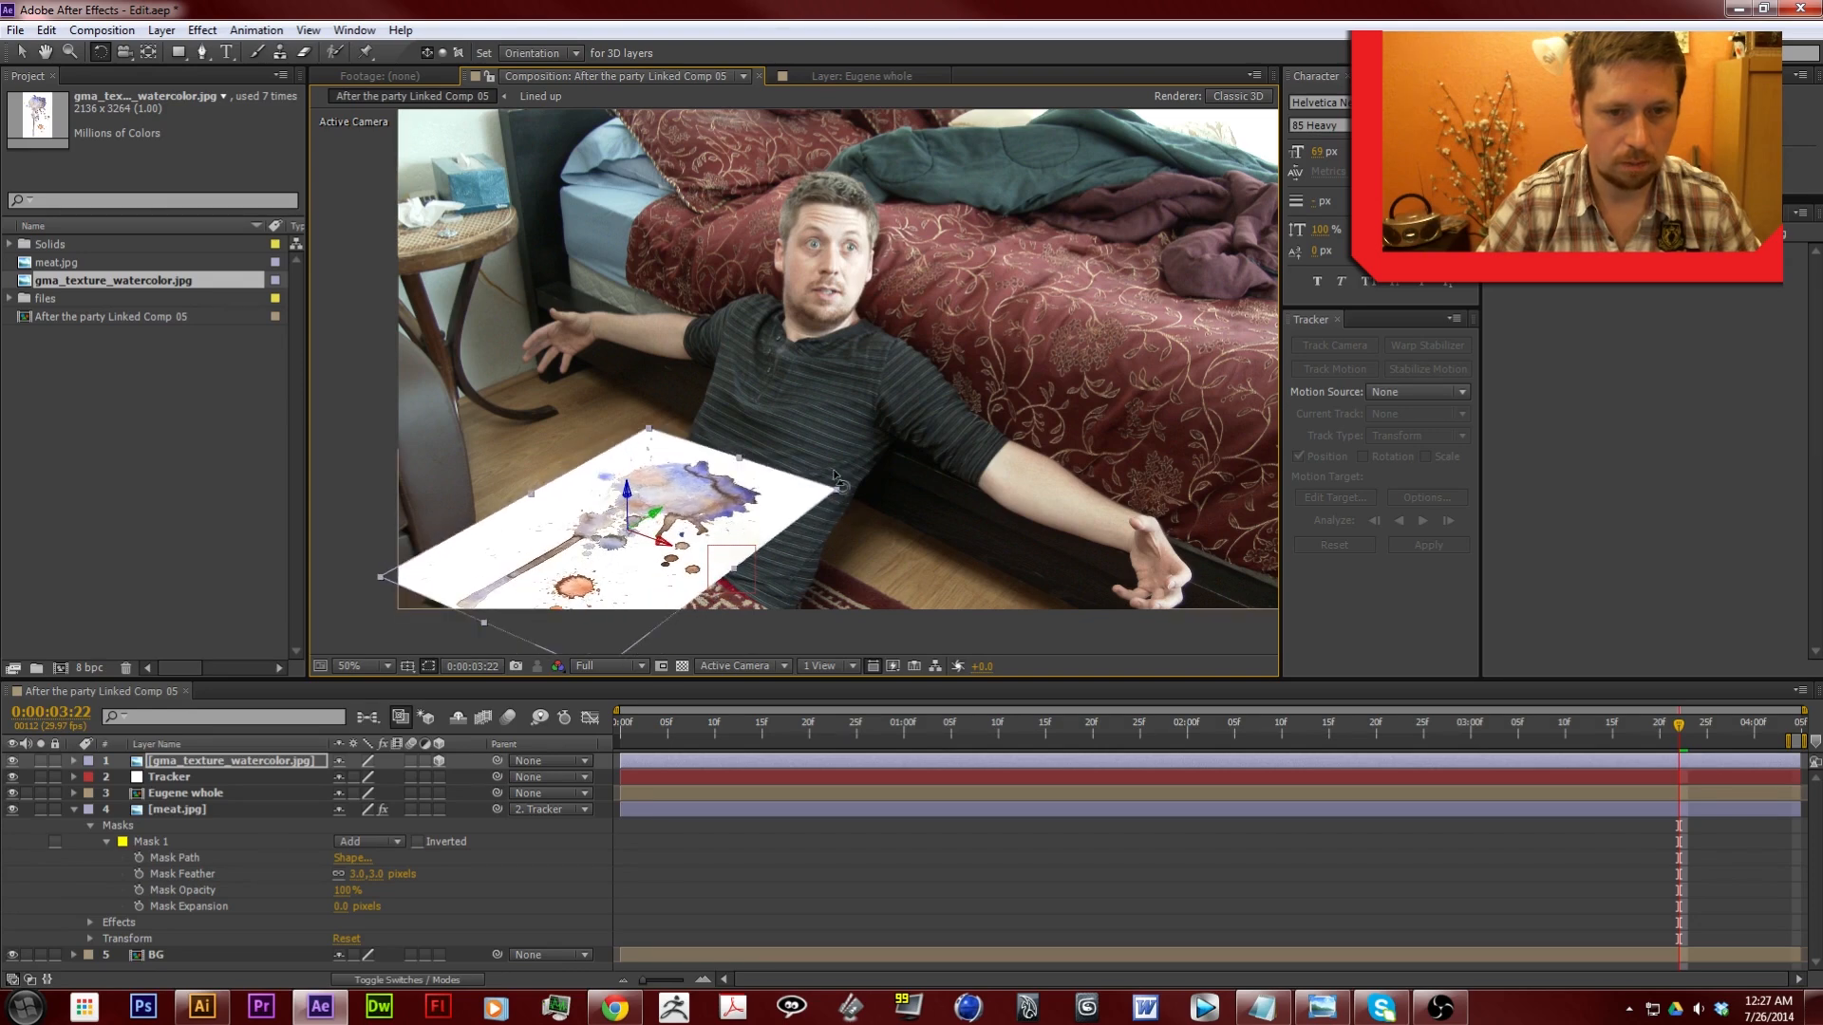
Enlarge the tilted watercolor layer slightly and lower it to the floor below the man's shirt hem
{"action": "key", "text": "v"}
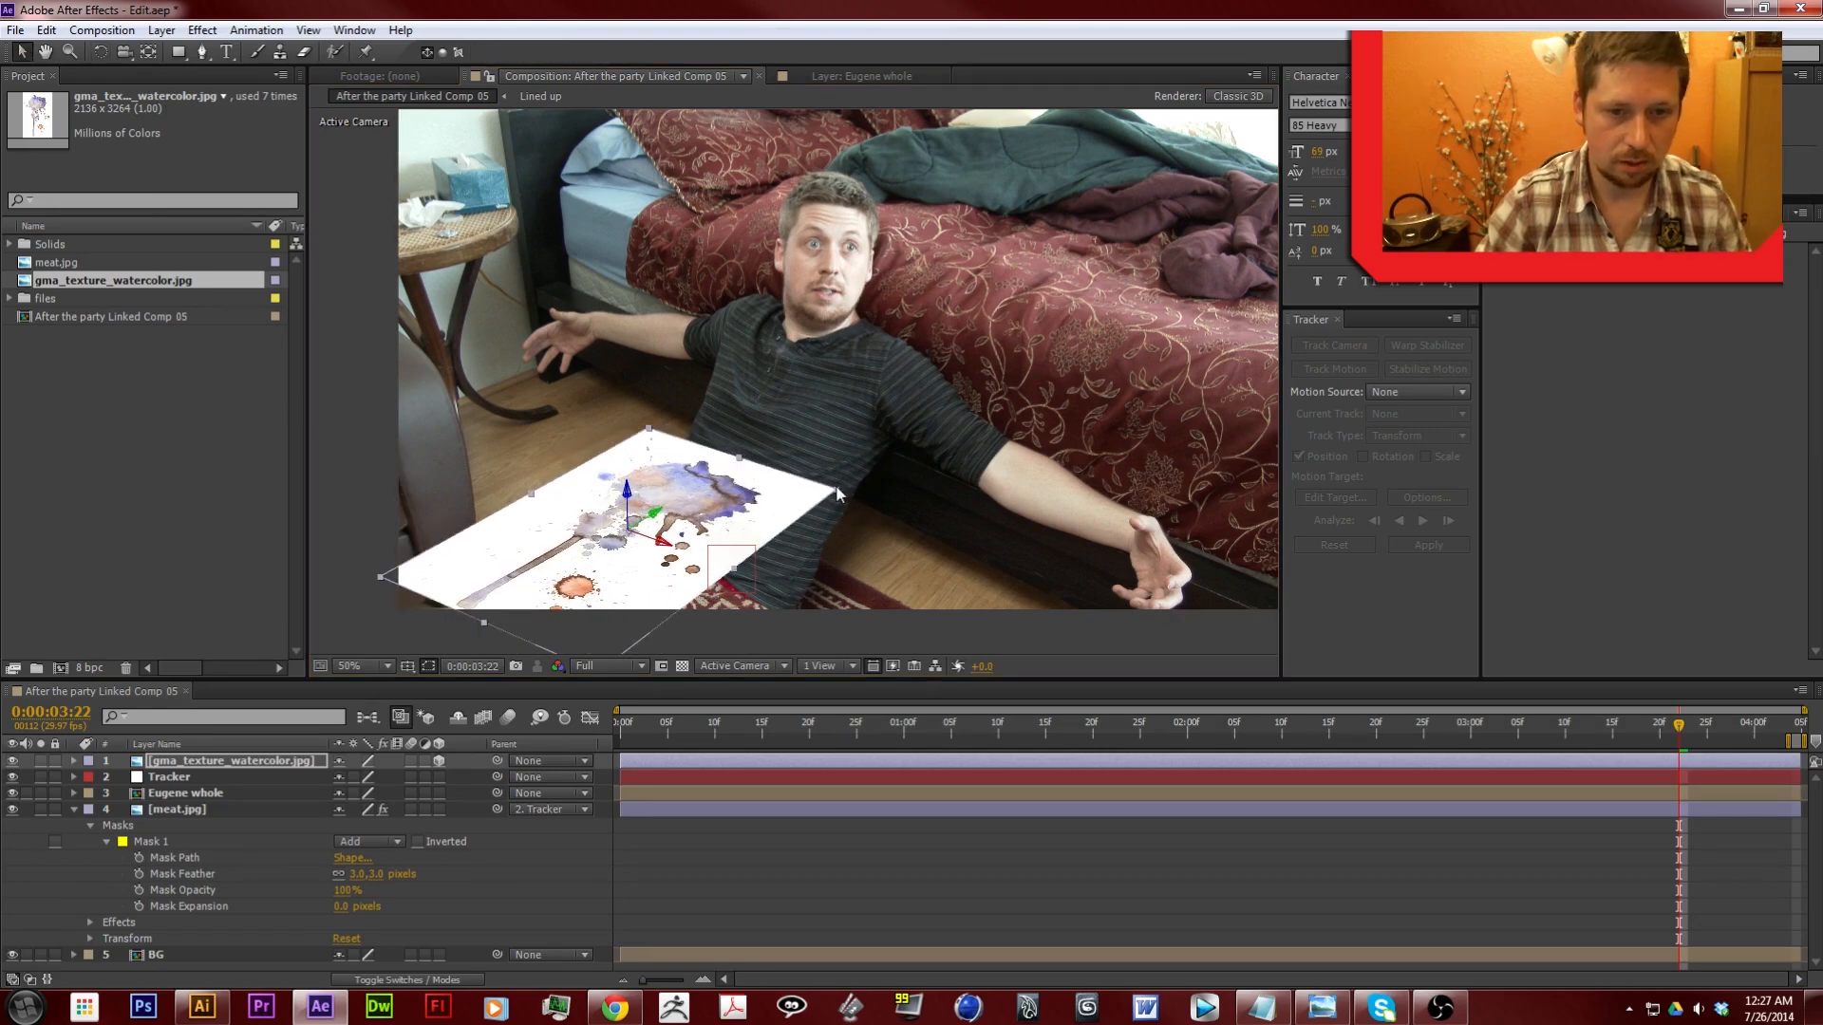
{"action": "left_click_drag", "start_coordinate": [836, 486], "coordinate": [909, 486]}
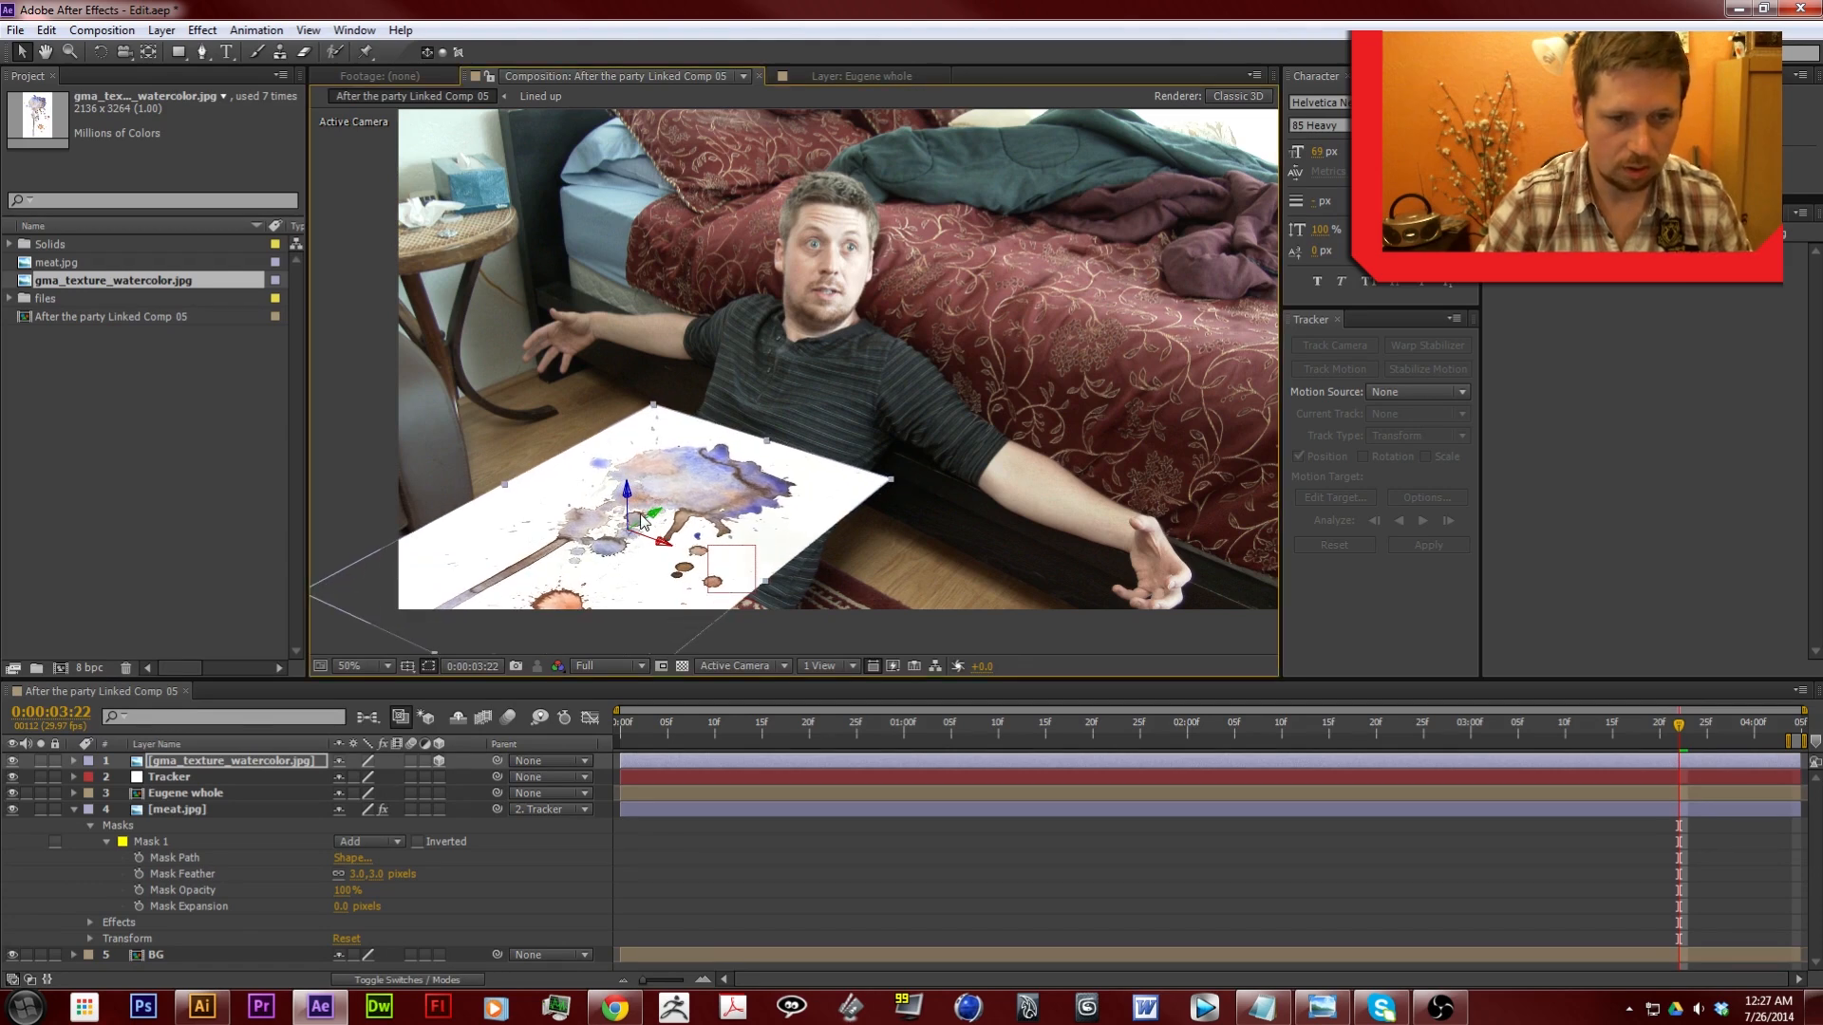
{"action": "left_click_drag", "start_coordinate": [630, 503], "coordinate": [633, 634]}
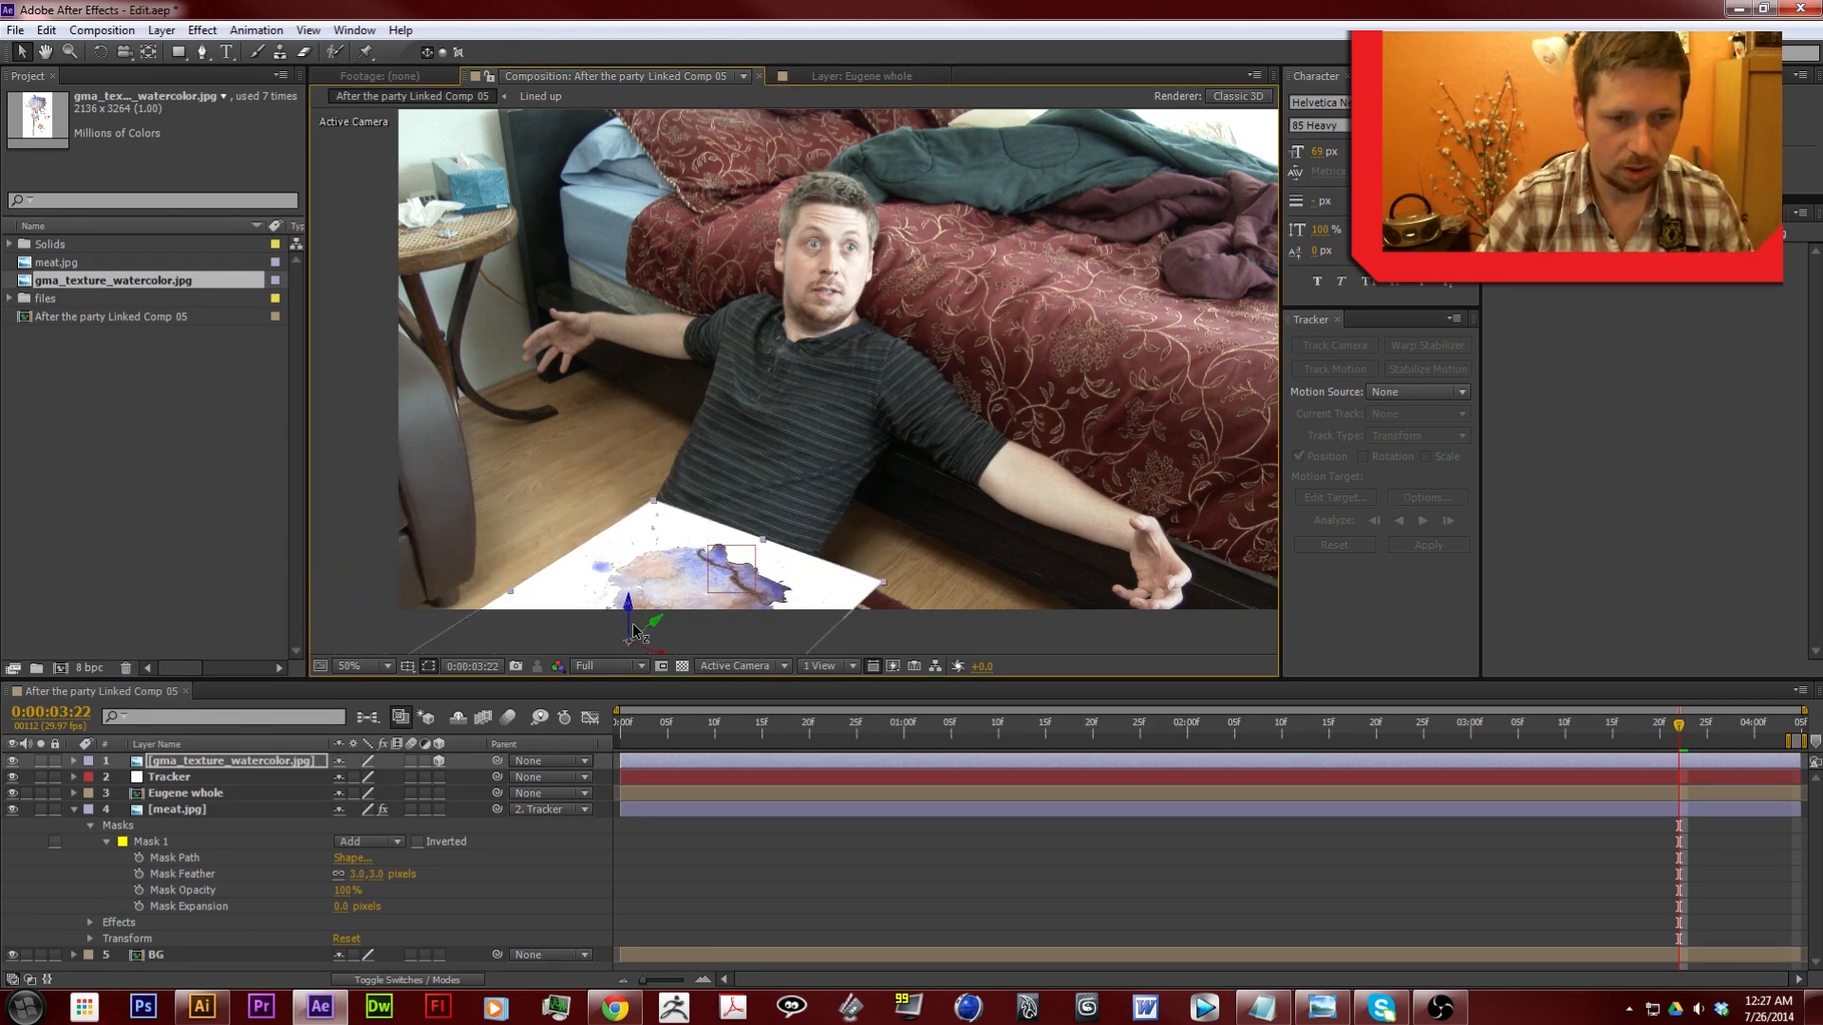
Place the watercolor layer between meat.jpg and BG in the stack and shift it outward from the wound
{"action": "left_click", "coordinate": [207, 841]}
{"action": "left_click_drag", "start_coordinate": [207, 839], "coordinate": [222, 800]}
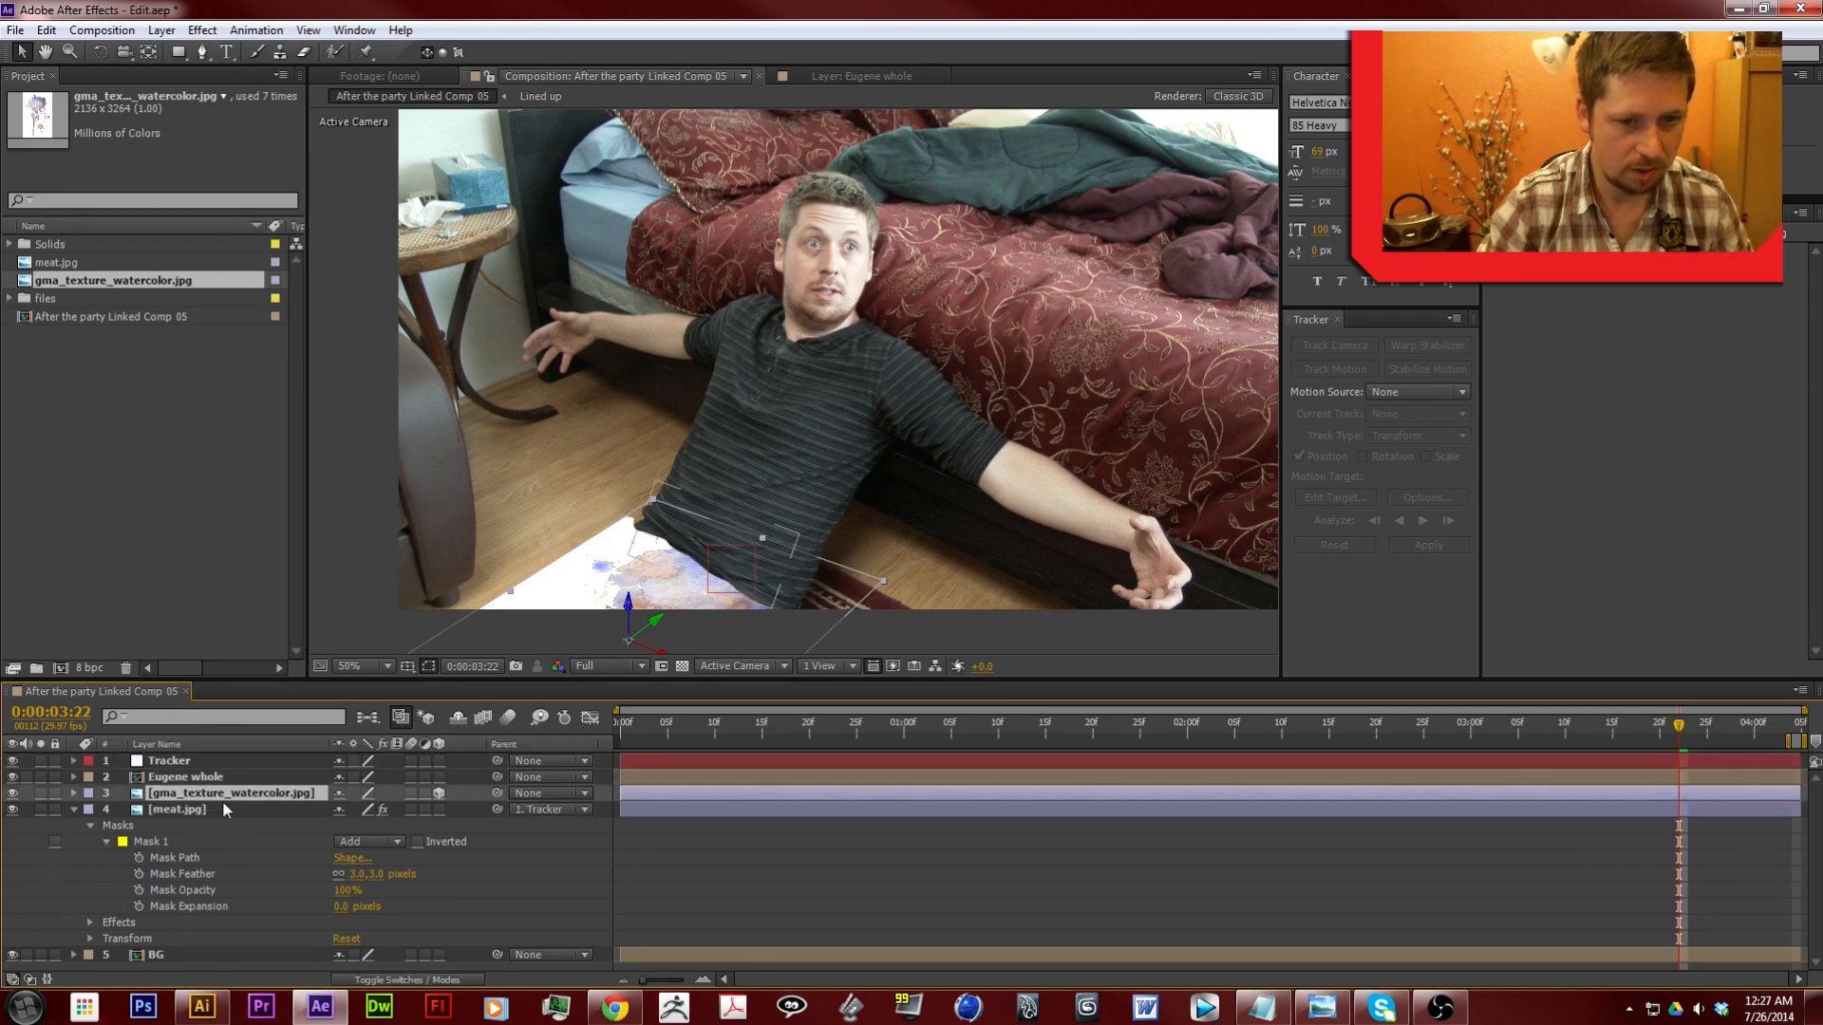
{"action": "left_click_drag", "start_coordinate": [215, 938], "coordinate": [215, 943]}
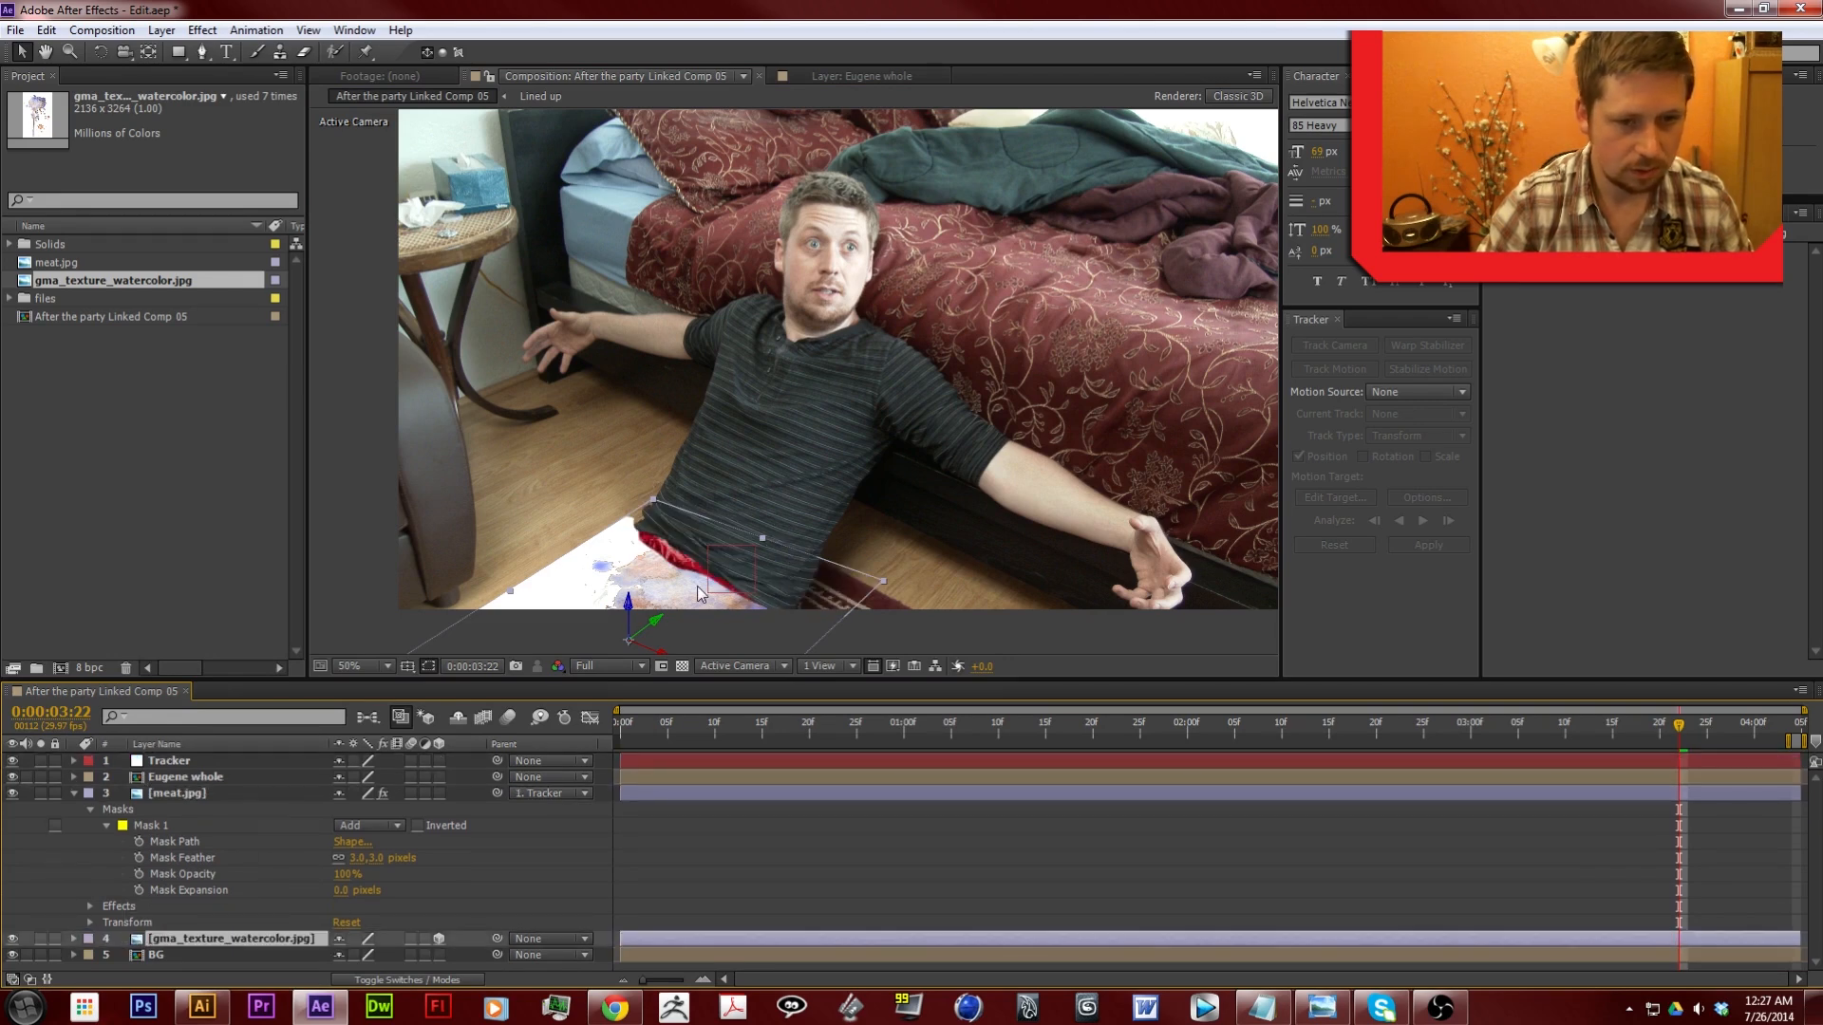
{"action": "left_click_drag", "start_coordinate": [653, 581], "coordinate": [611, 598]}
Set the watercolor layer's blending mode to Multiply and nudge the stain into position on the floor
{"action": "left_click", "coordinate": [418, 980]}
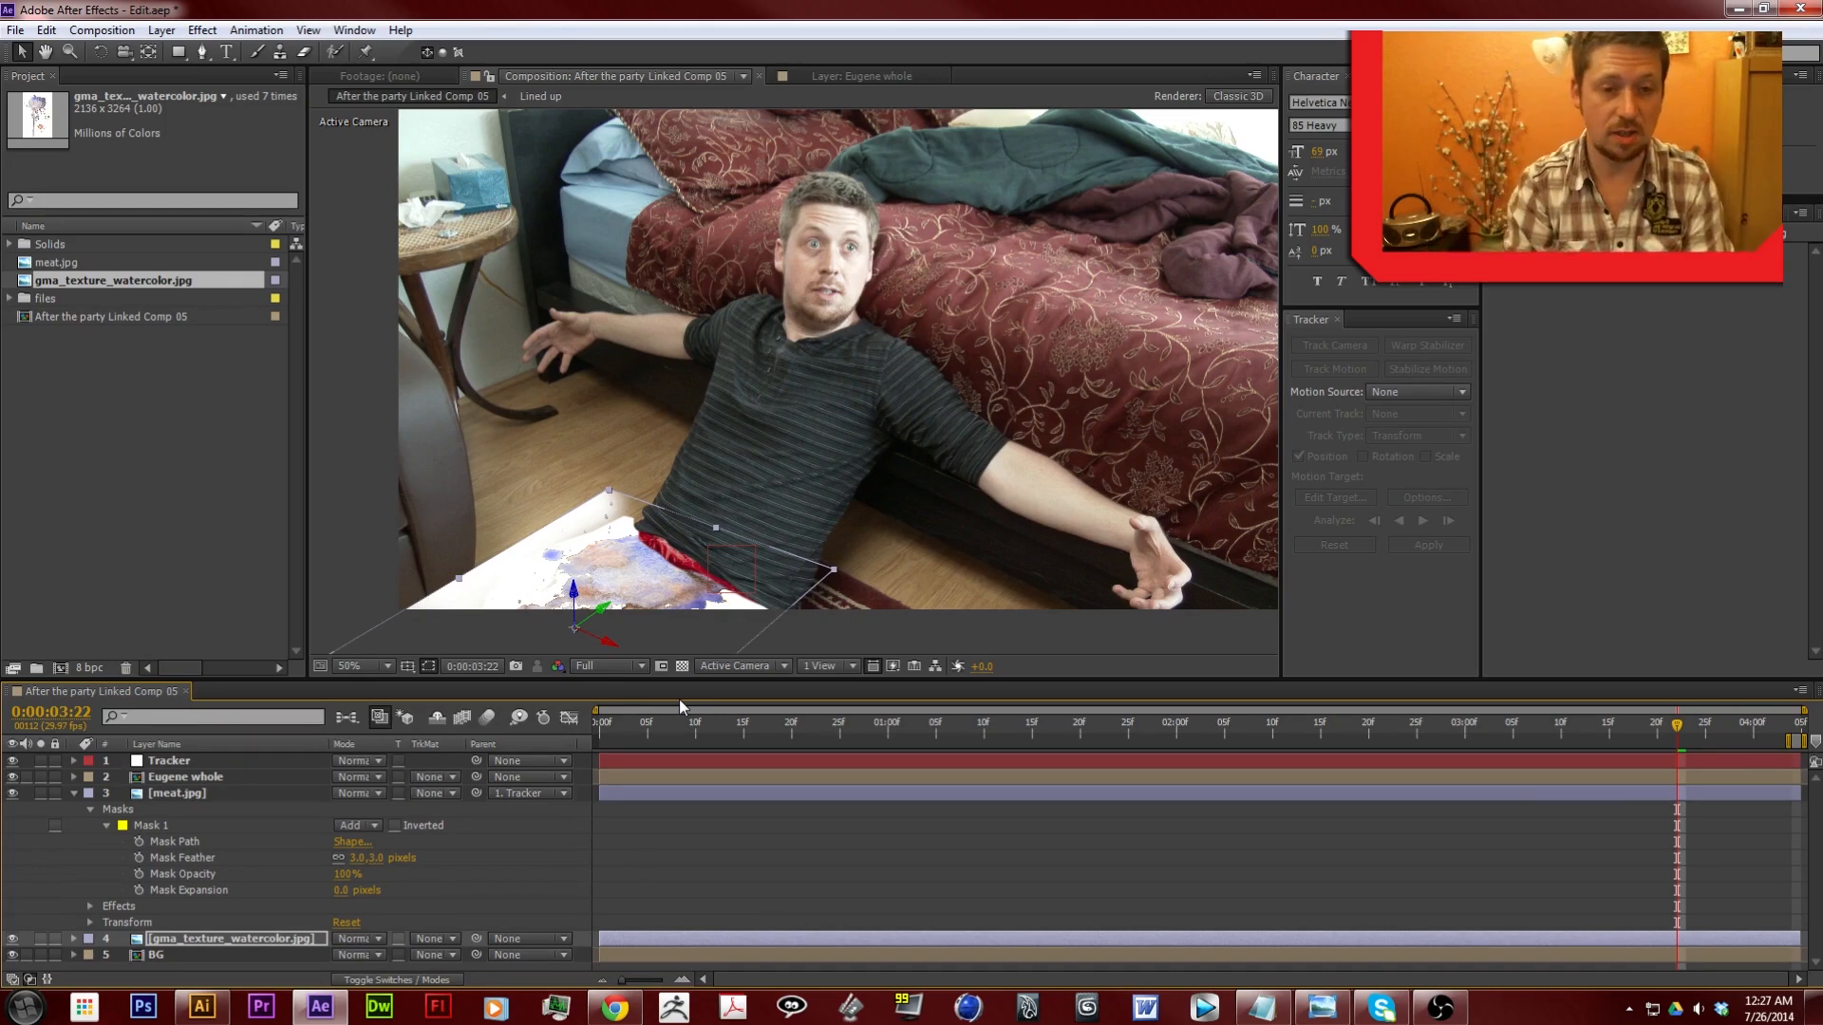
{"action": "left_click", "coordinate": [361, 939]}
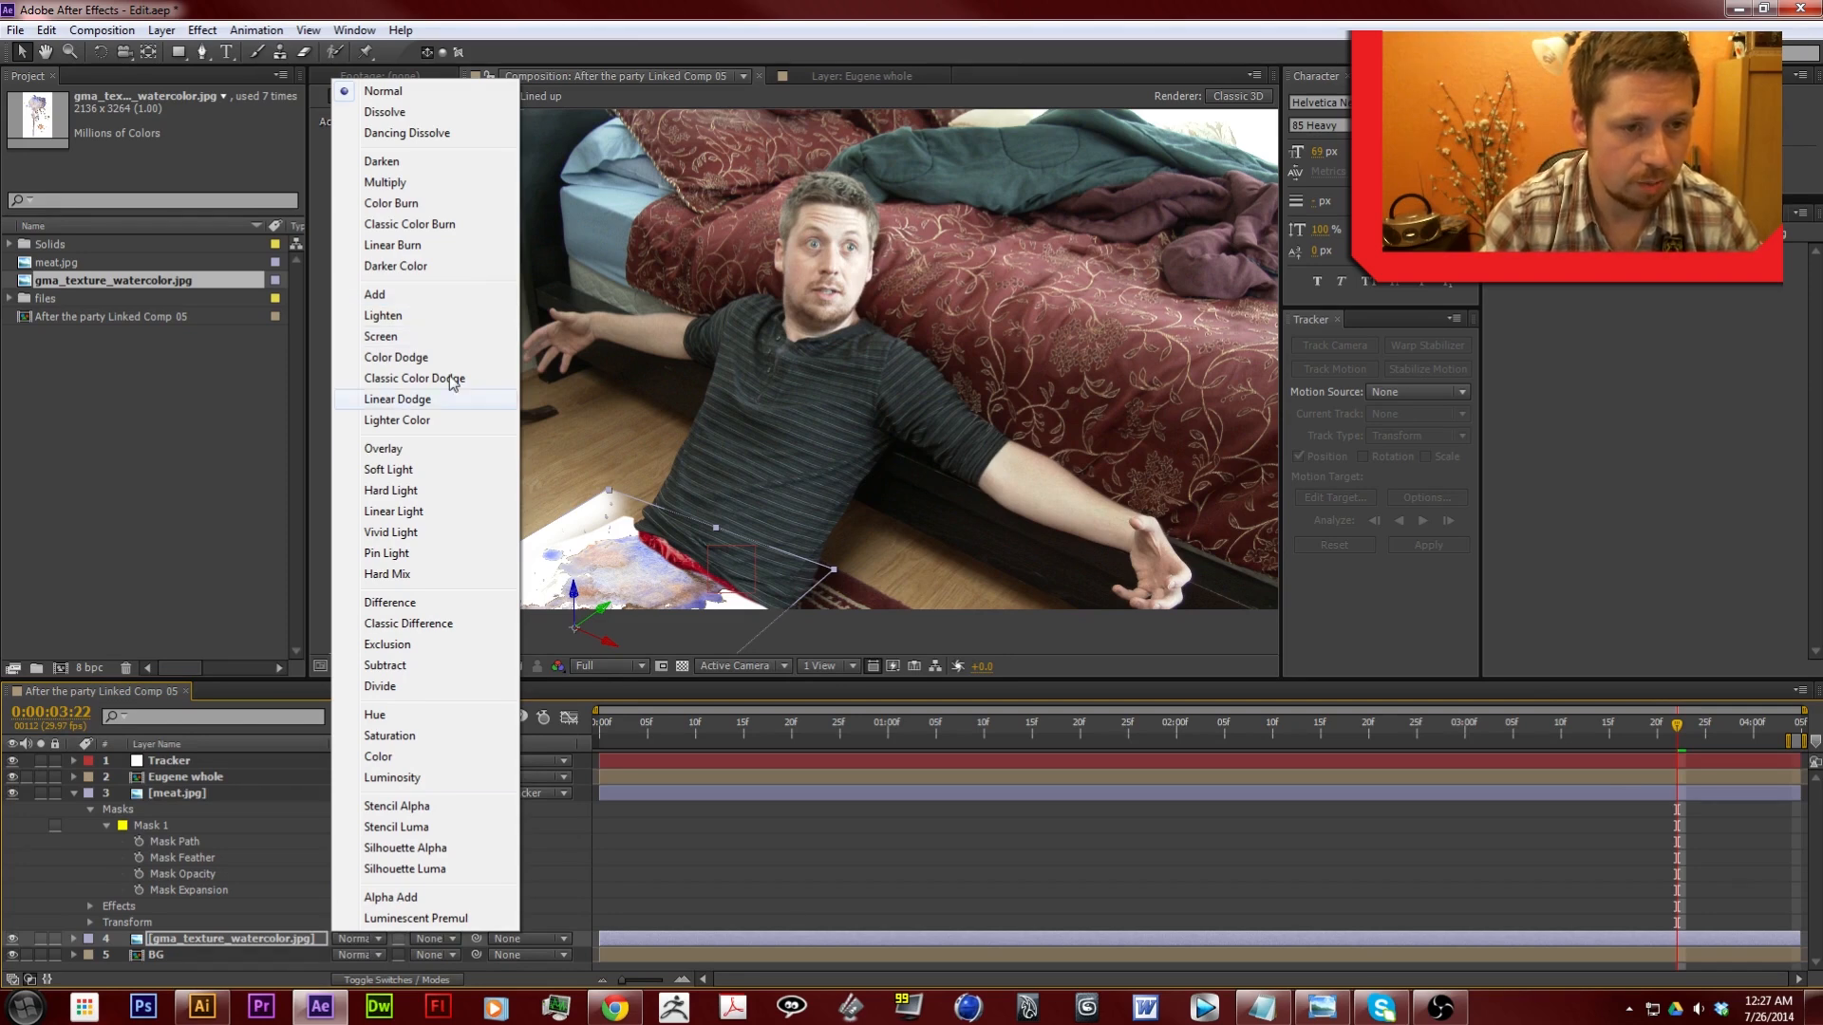
{"action": "left_click", "coordinate": [421, 186]}
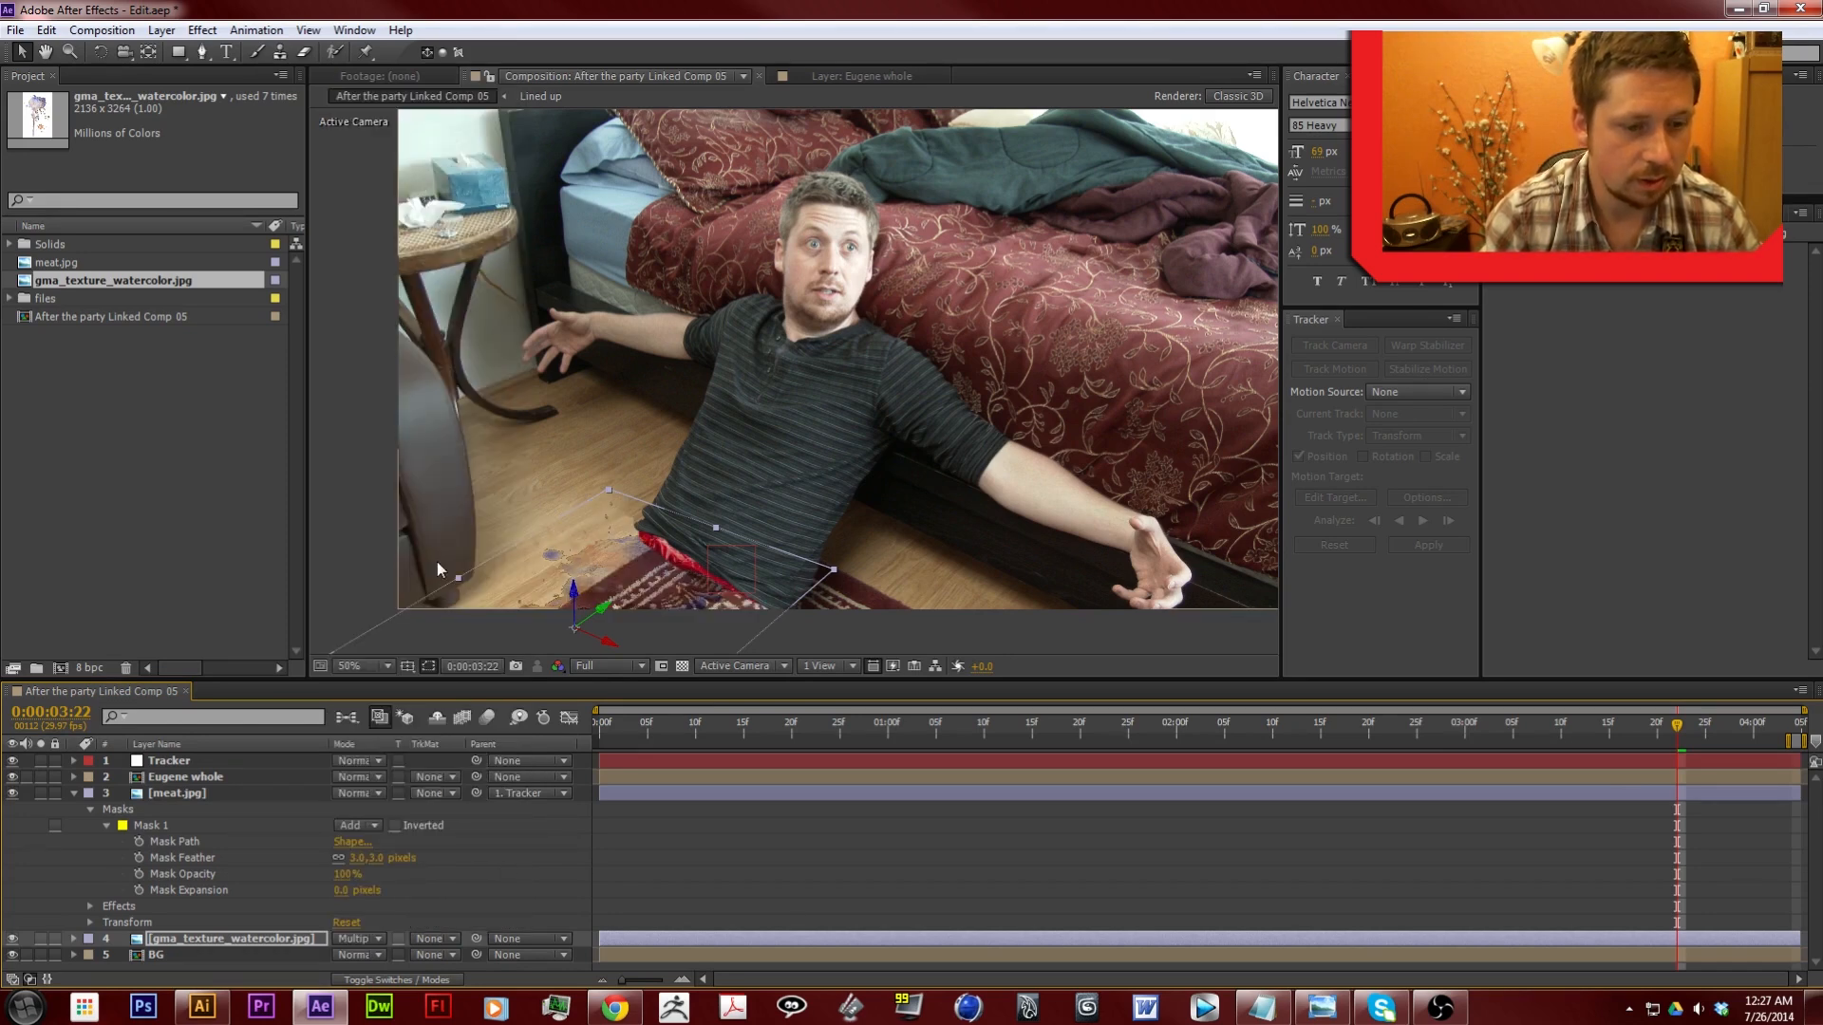
{"action": "left_click_drag", "start_coordinate": [629, 600], "coordinate": [618, 591]}
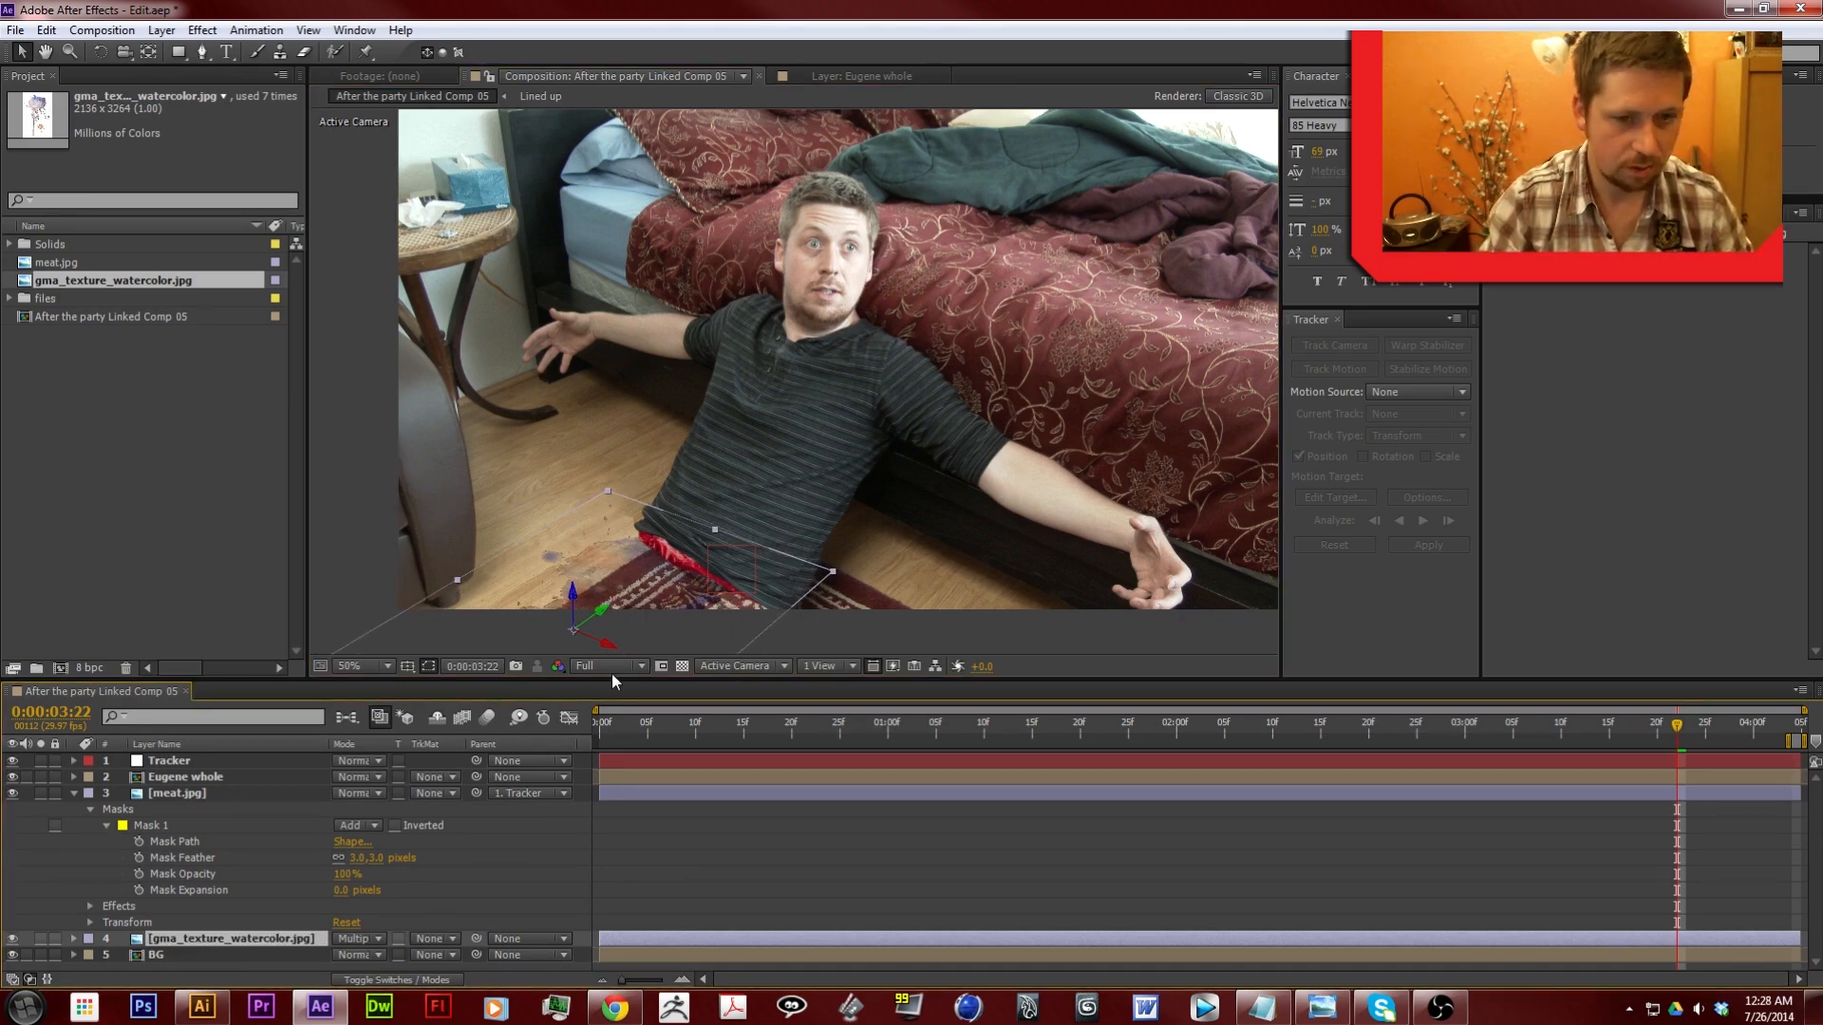
Duplicate the watercolor layer three times and offset the copies across the floor and rug around the wound
{"action": "key", "text": "ctrl+d"}
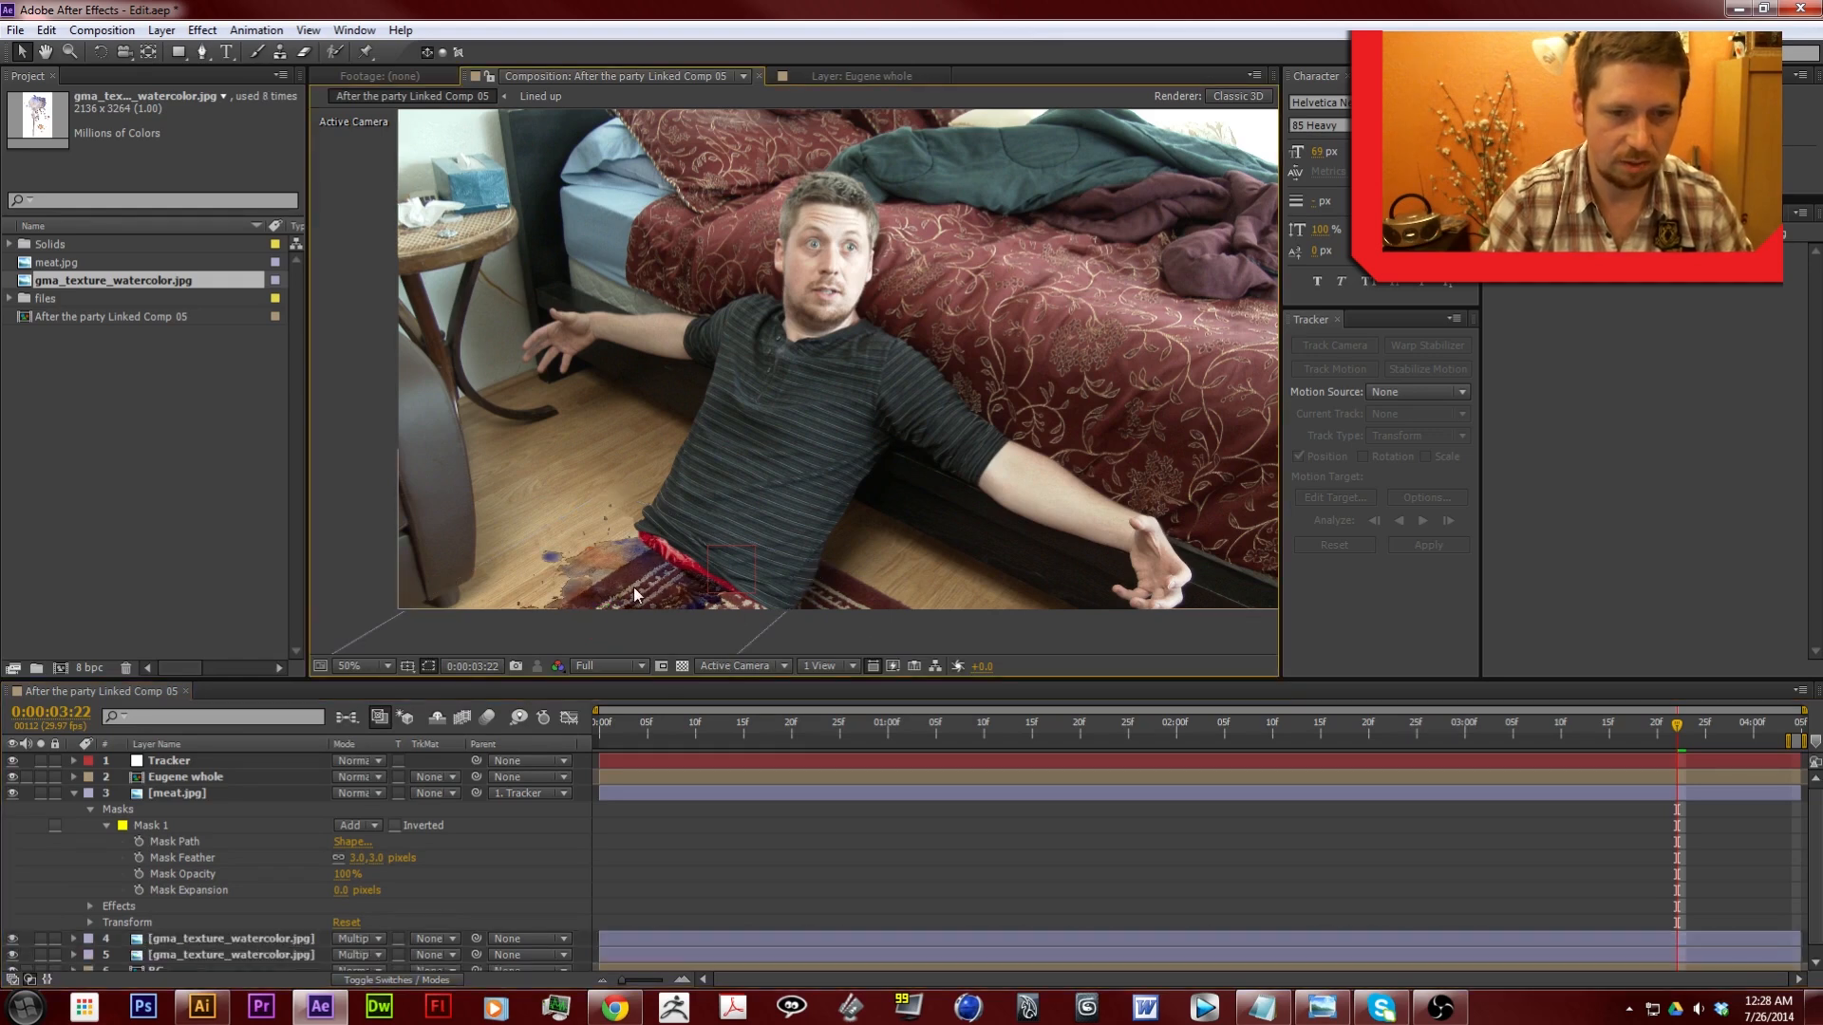
{"action": "left_click", "coordinate": [634, 586]}
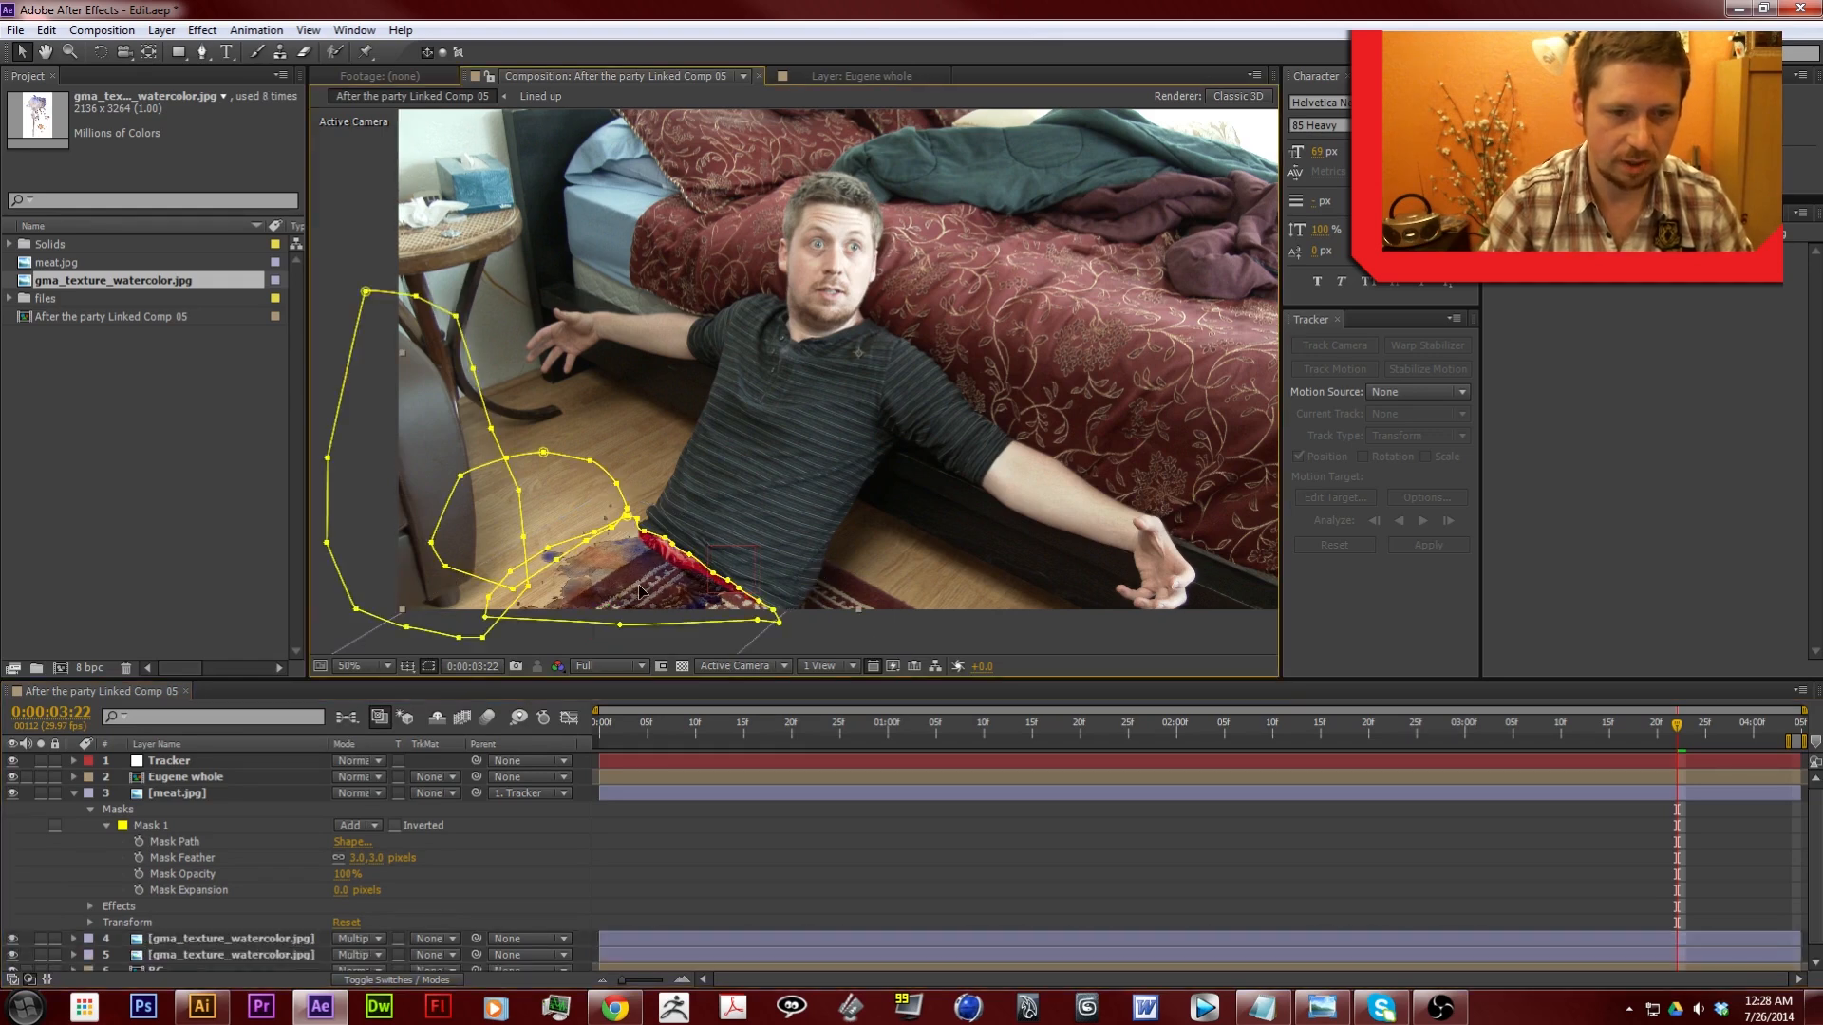
{"action": "left_click", "coordinate": [154, 939]}
{"action": "left_click_drag", "start_coordinate": [676, 652], "coordinate": [521, 608]}
{"action": "key", "text": "ctrl+d"}
{"action": "key", "text": "ctrl+d"}
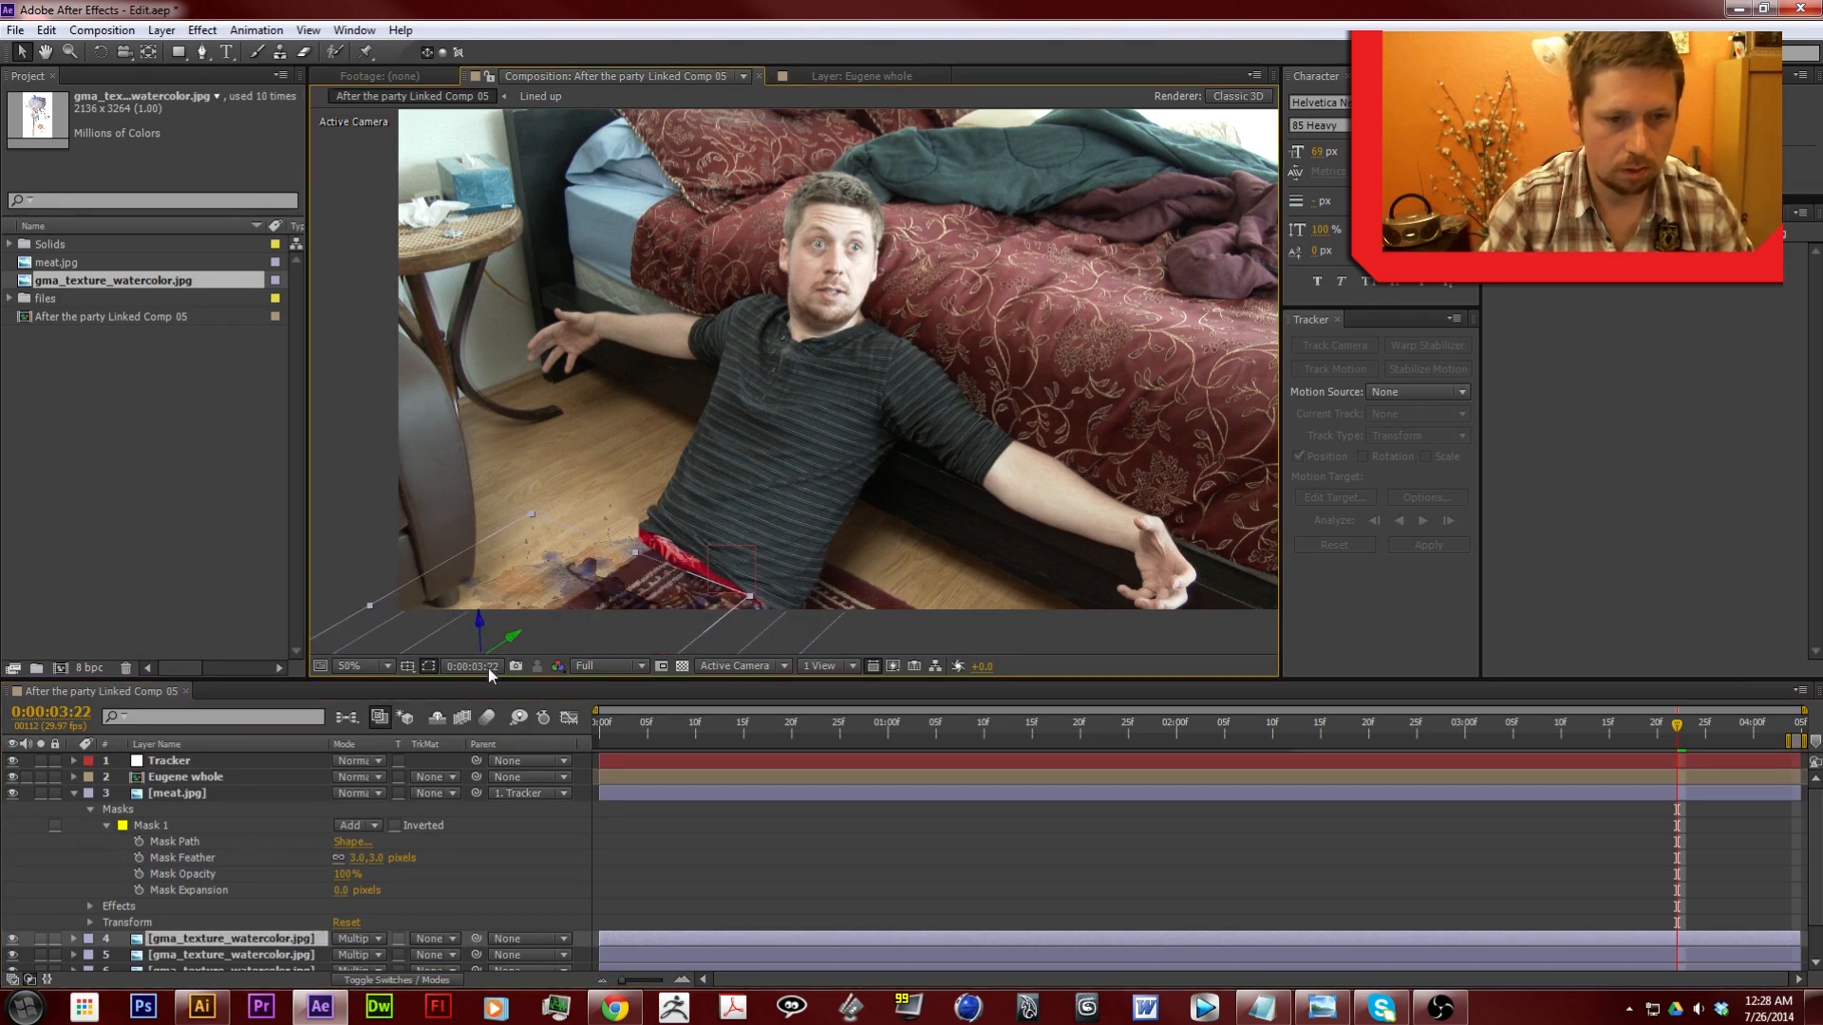
{"action": "left_click_drag", "start_coordinate": [644, 595], "coordinate": [748, 573]}
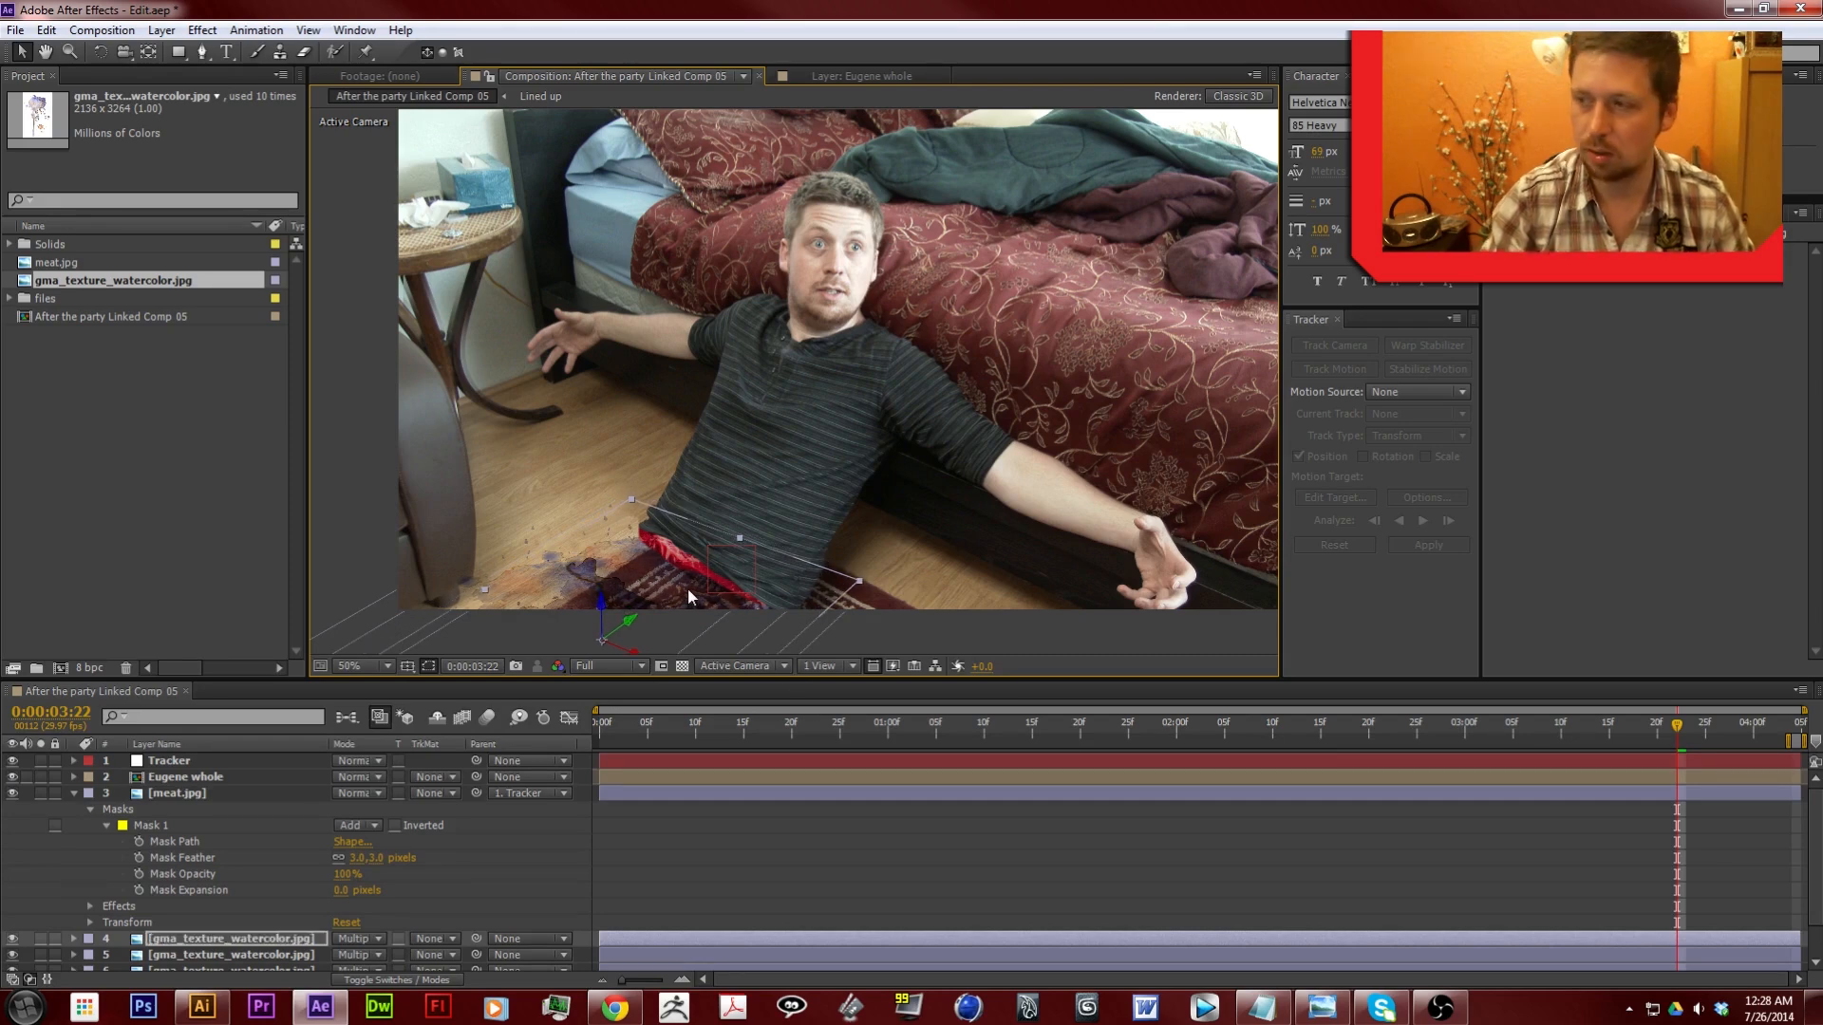
Duplicate the watercolor layer once more, flip the copy about its Y axis and position it beside the wound
{"action": "key", "text": "ctrl+d"}
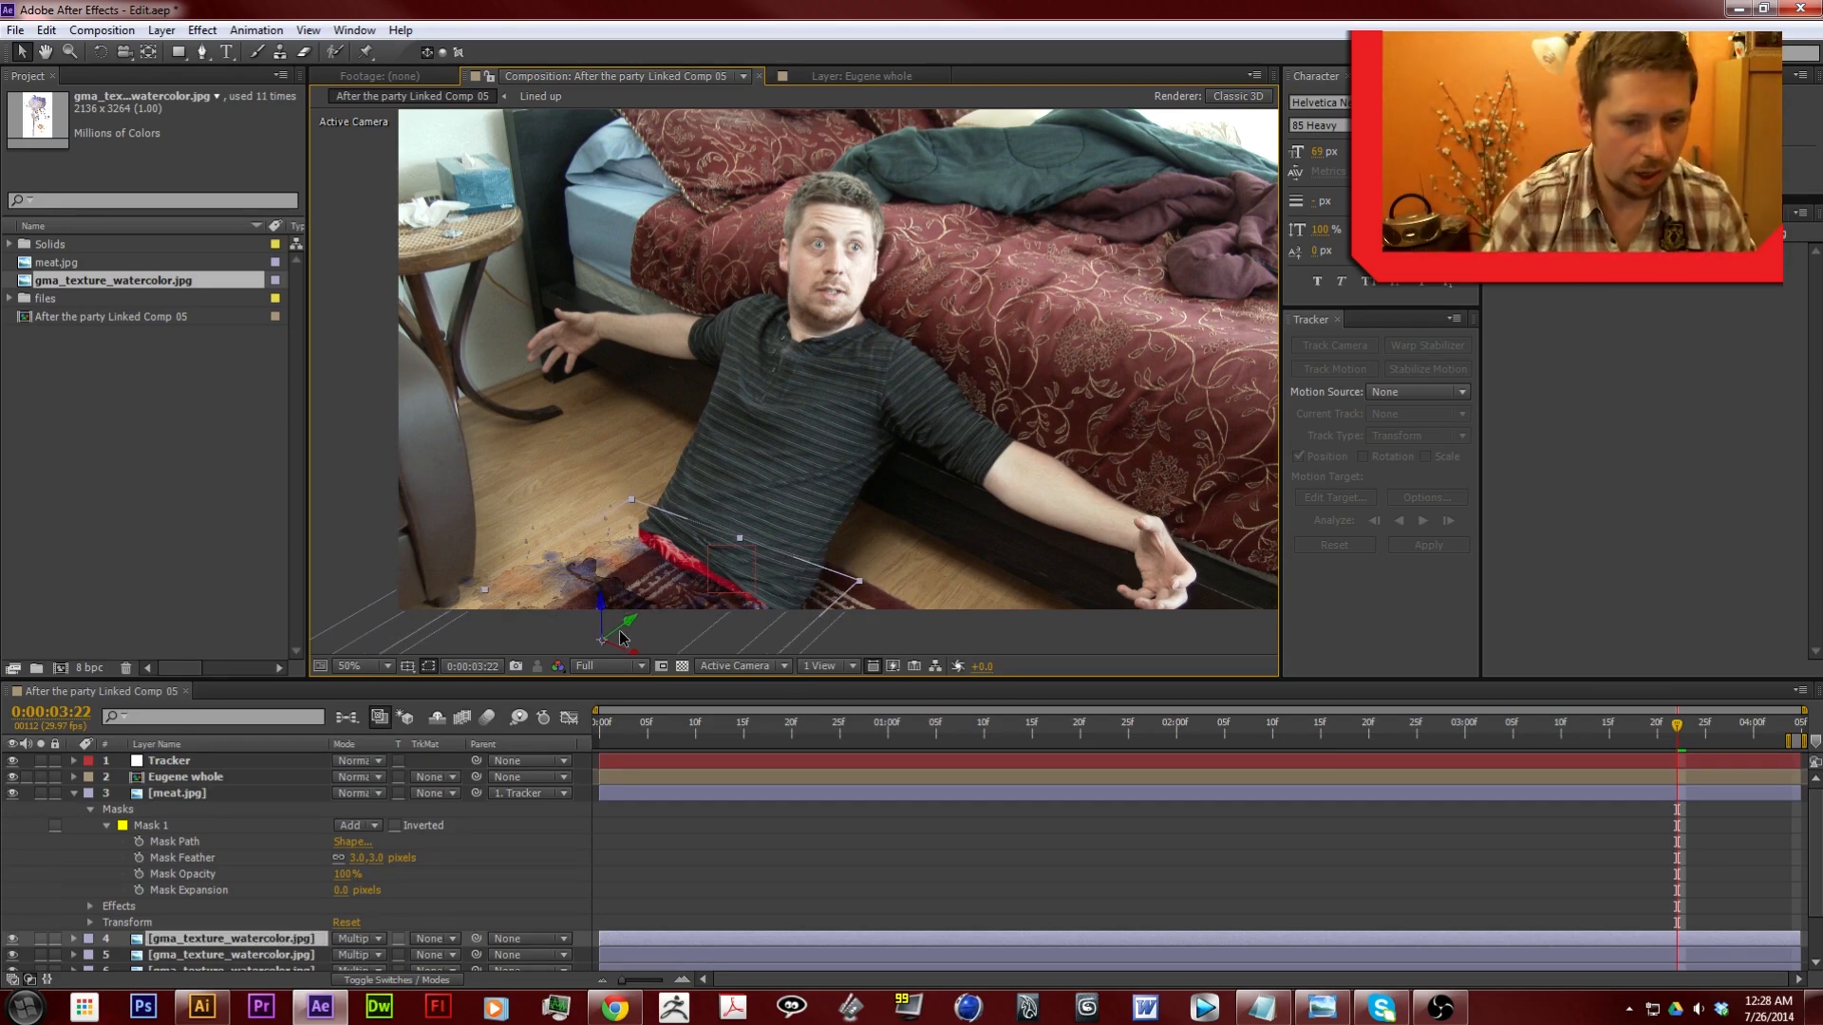
{"action": "left_click_drag", "start_coordinate": [609, 588], "coordinate": [535, 567]}
{"action": "left_click", "coordinate": [100, 51]}
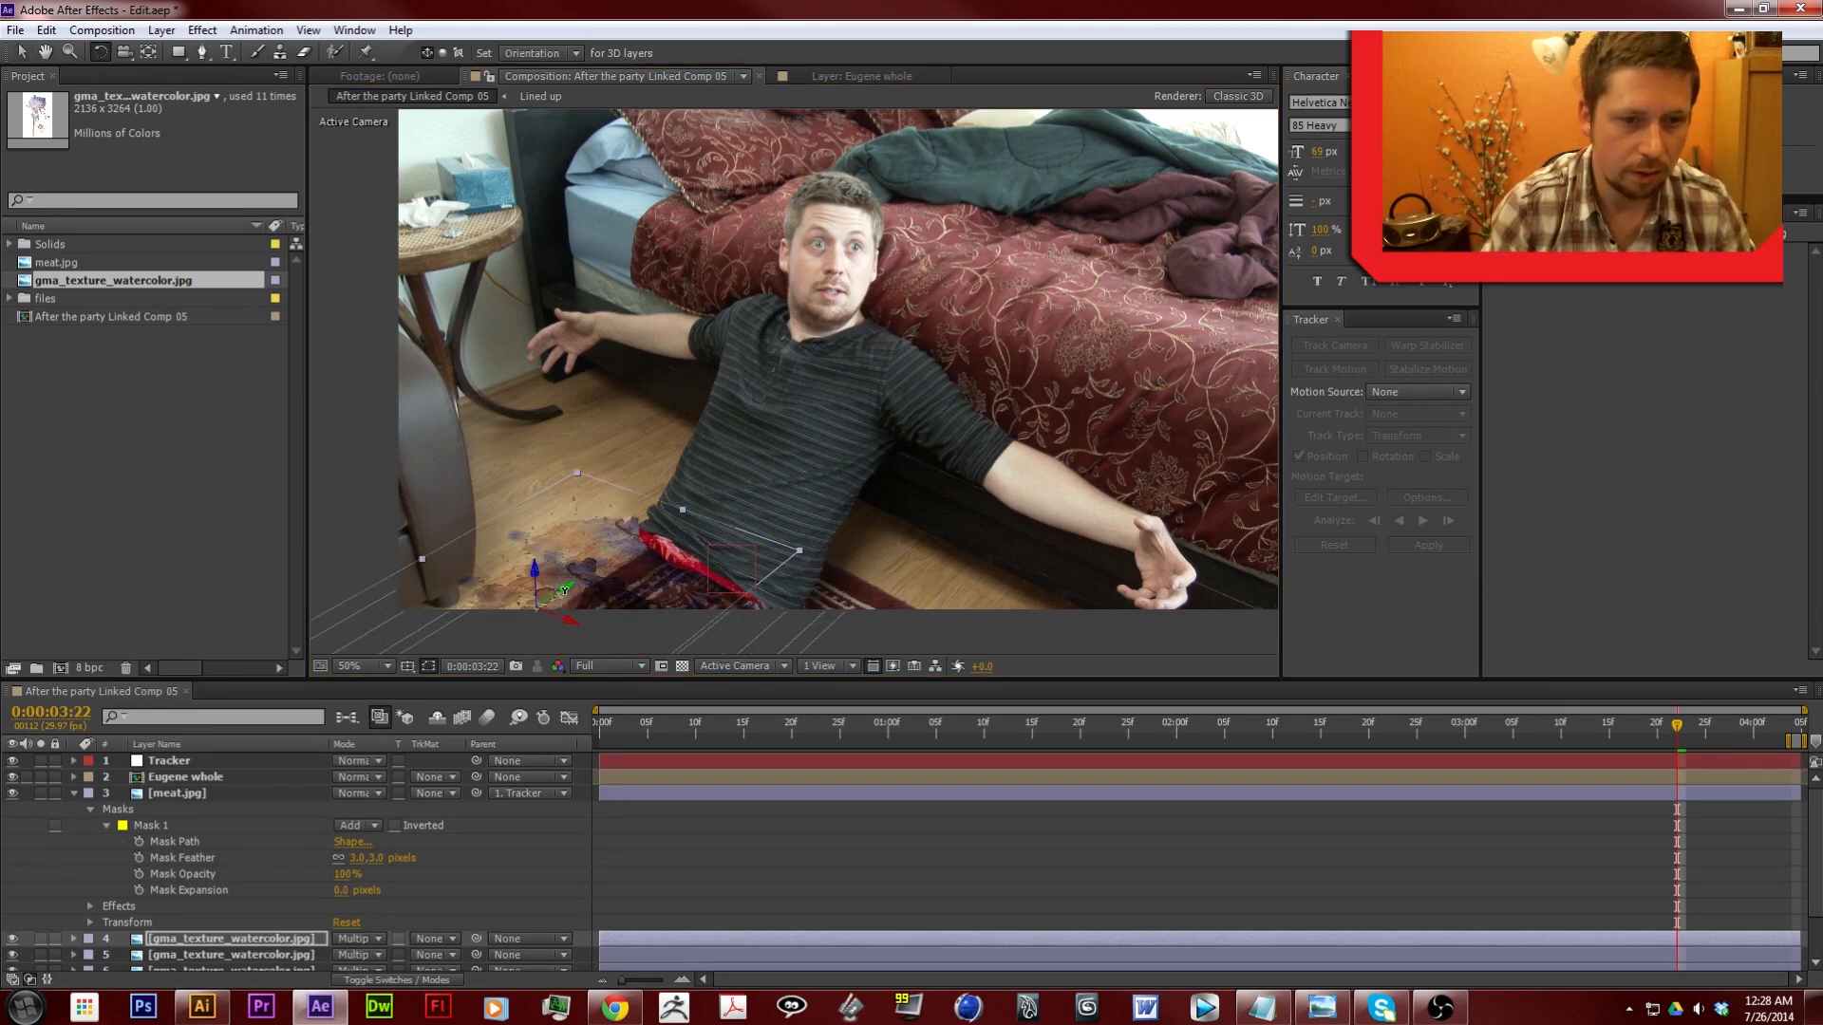
{"action": "left_click_drag", "start_coordinate": [566, 588], "coordinate": [513, 514]}
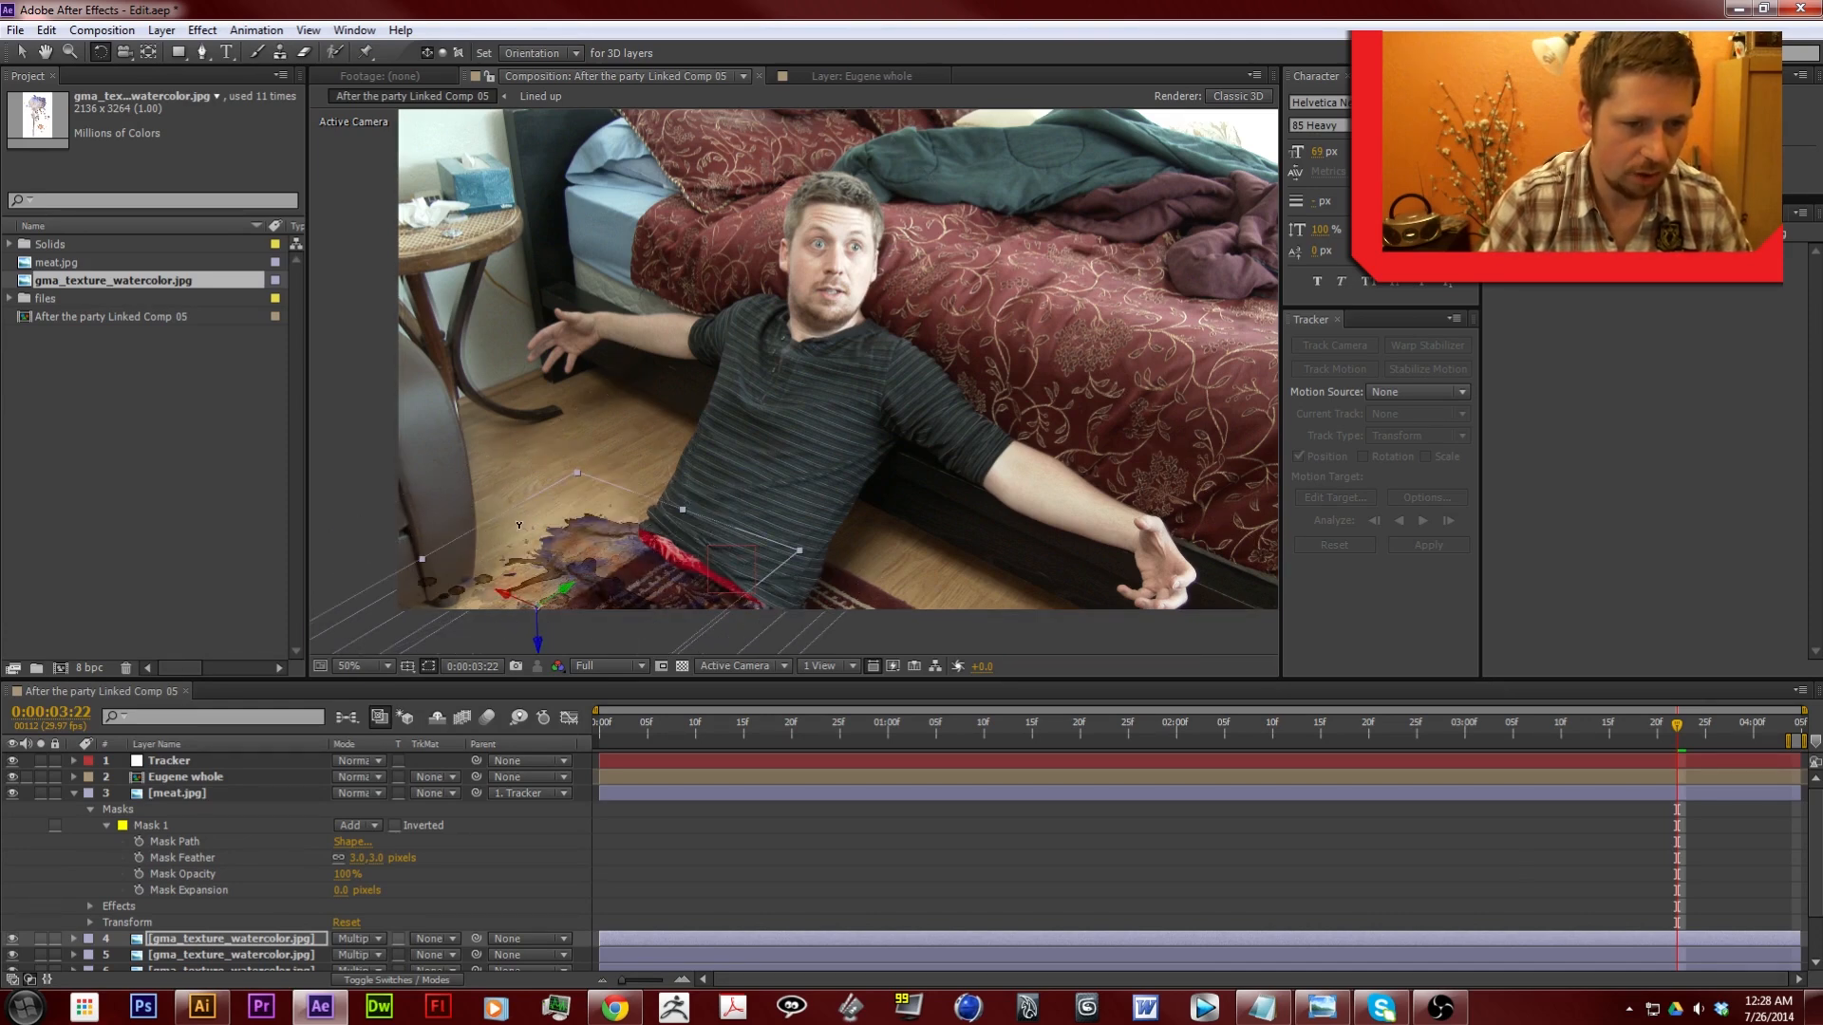
{"action": "left_click", "coordinate": [21, 51]}
{"action": "mouse_move", "coordinate": [623, 591]}
{"action": "left_mouse_down"}
{"action": "mouse_move", "coordinate": [651, 608]}
{"action": "mouse_move", "coordinate": [629, 602]}
{"action": "left_mouse_up"}
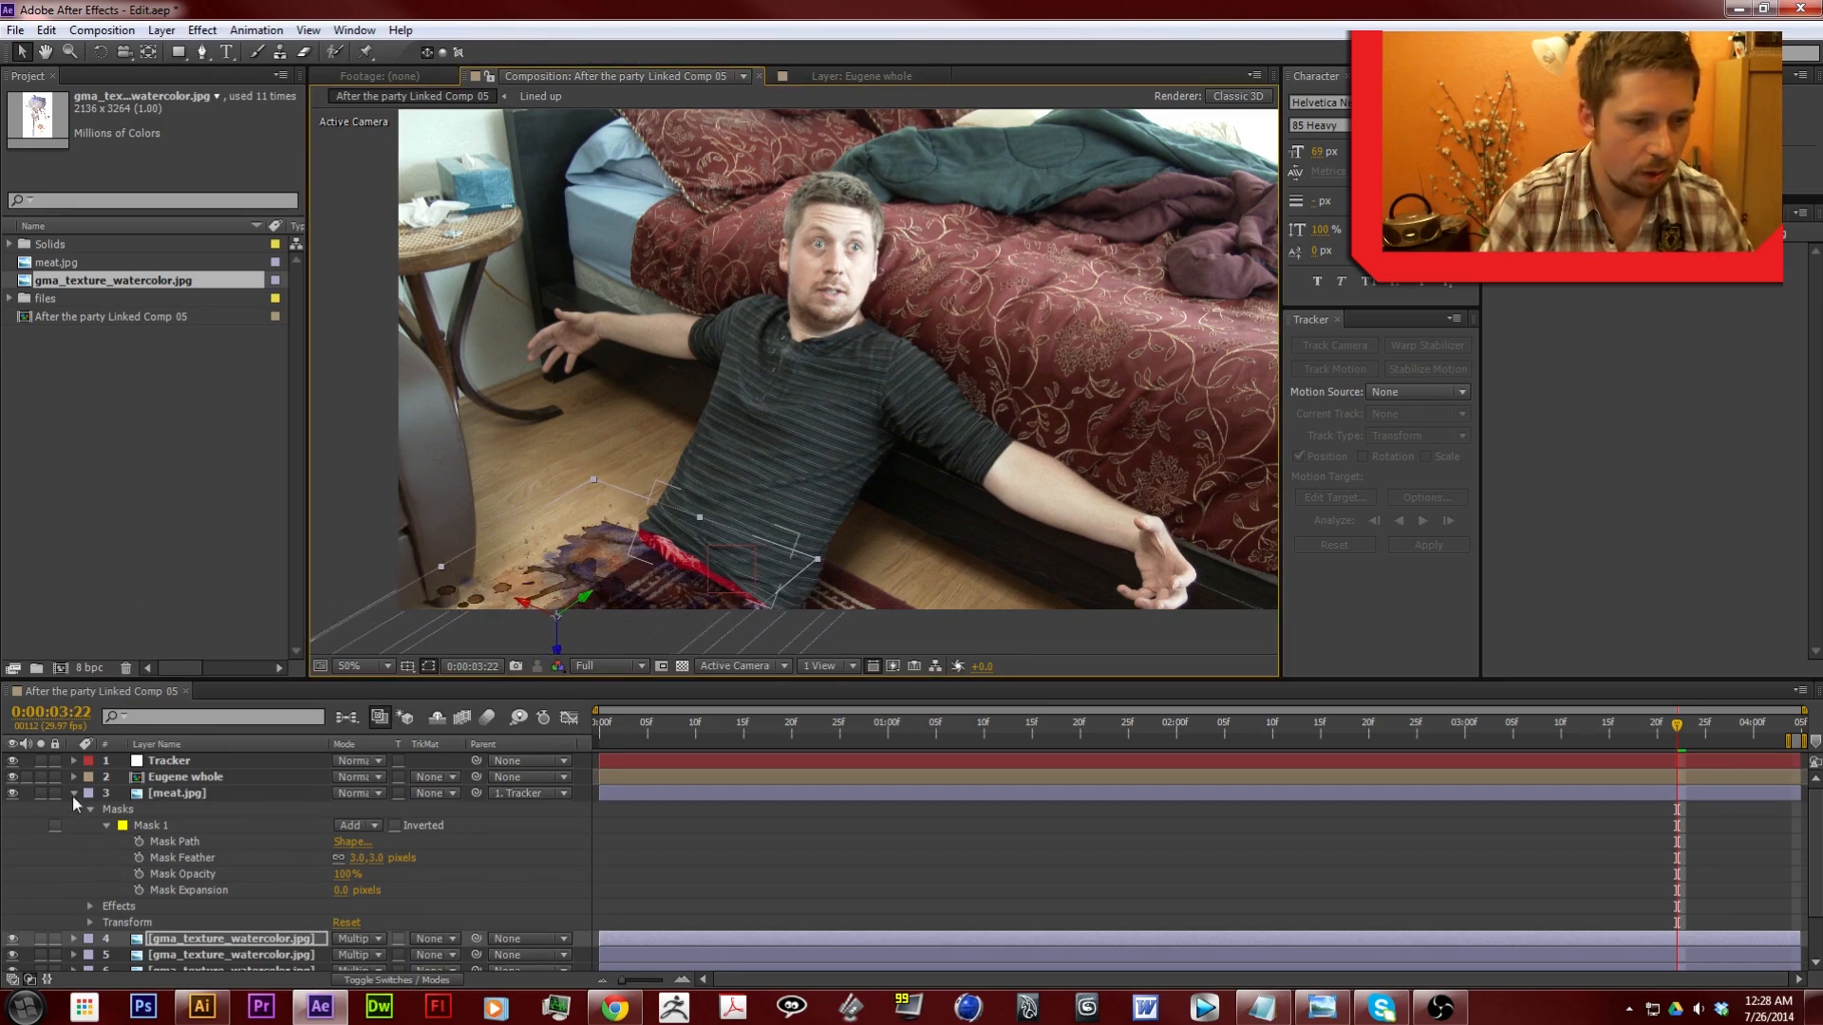
Collapse the meat.jpg layer's properties and nudge the topmost watercolor copy slightly closer to the wound
{"action": "left_click", "coordinate": [73, 793]}
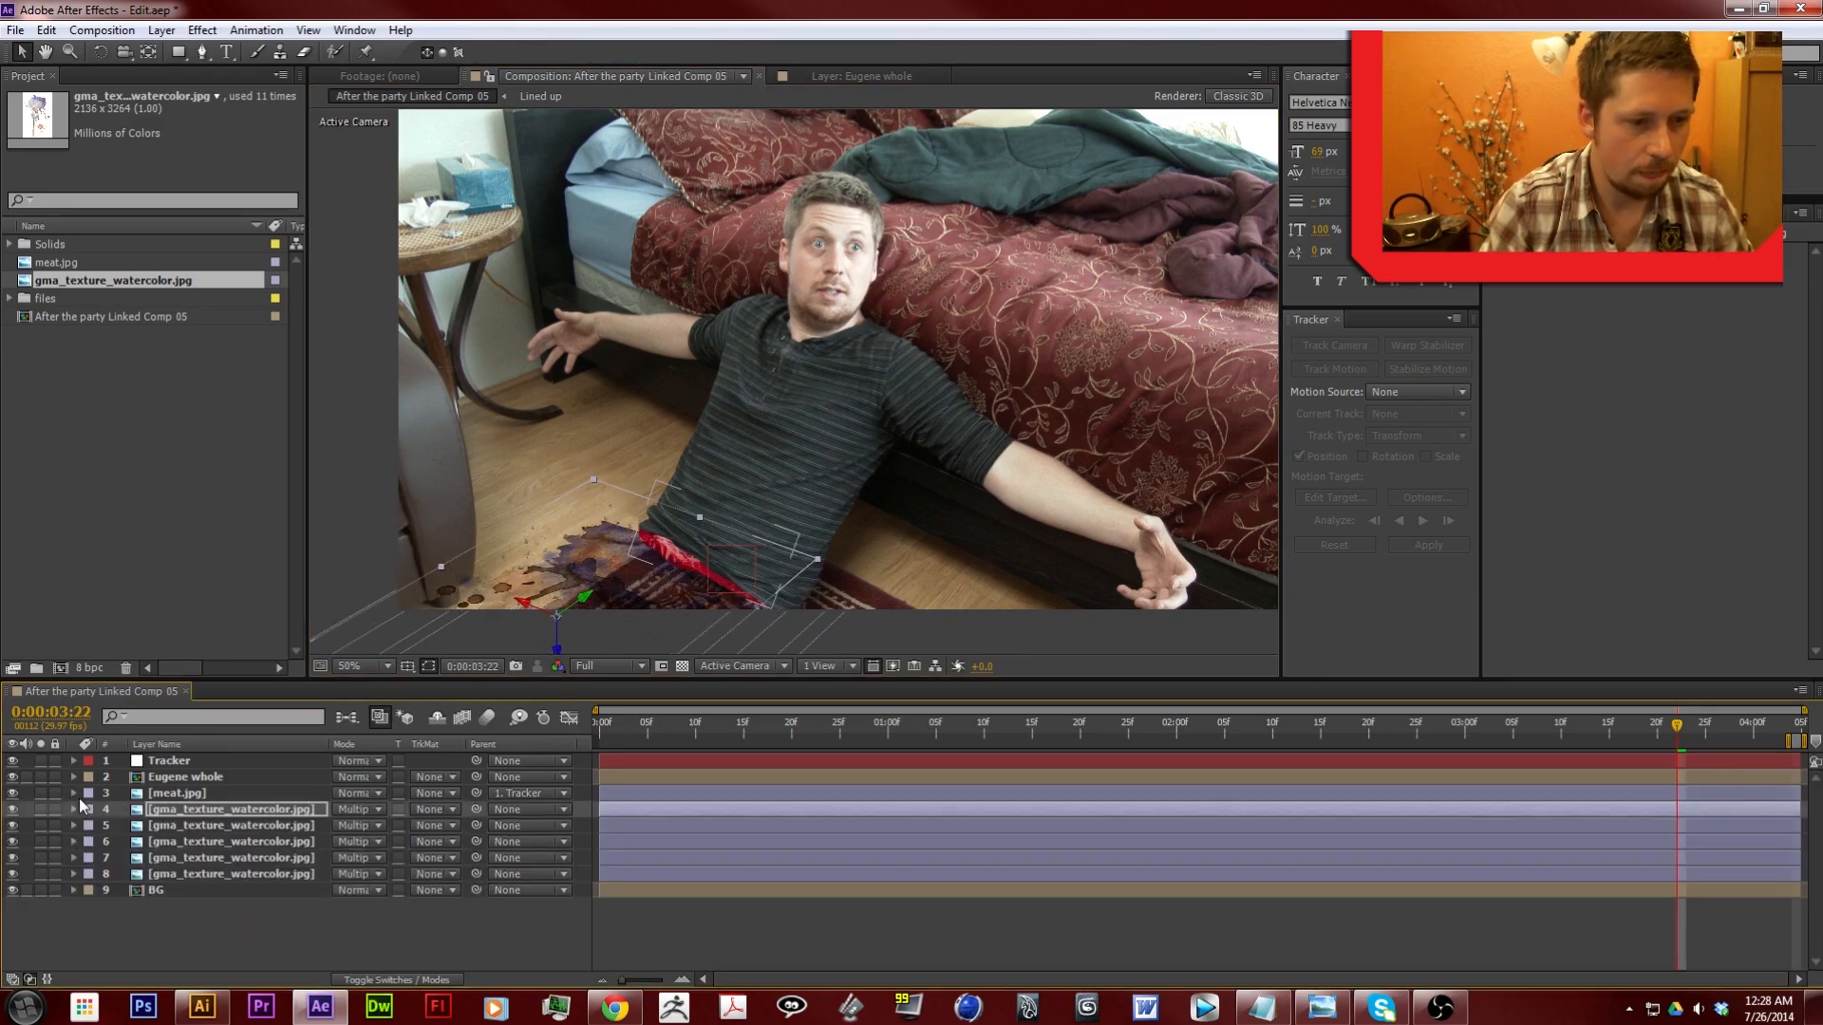
{"action": "left_click", "coordinate": [207, 873], "text": "shift"}
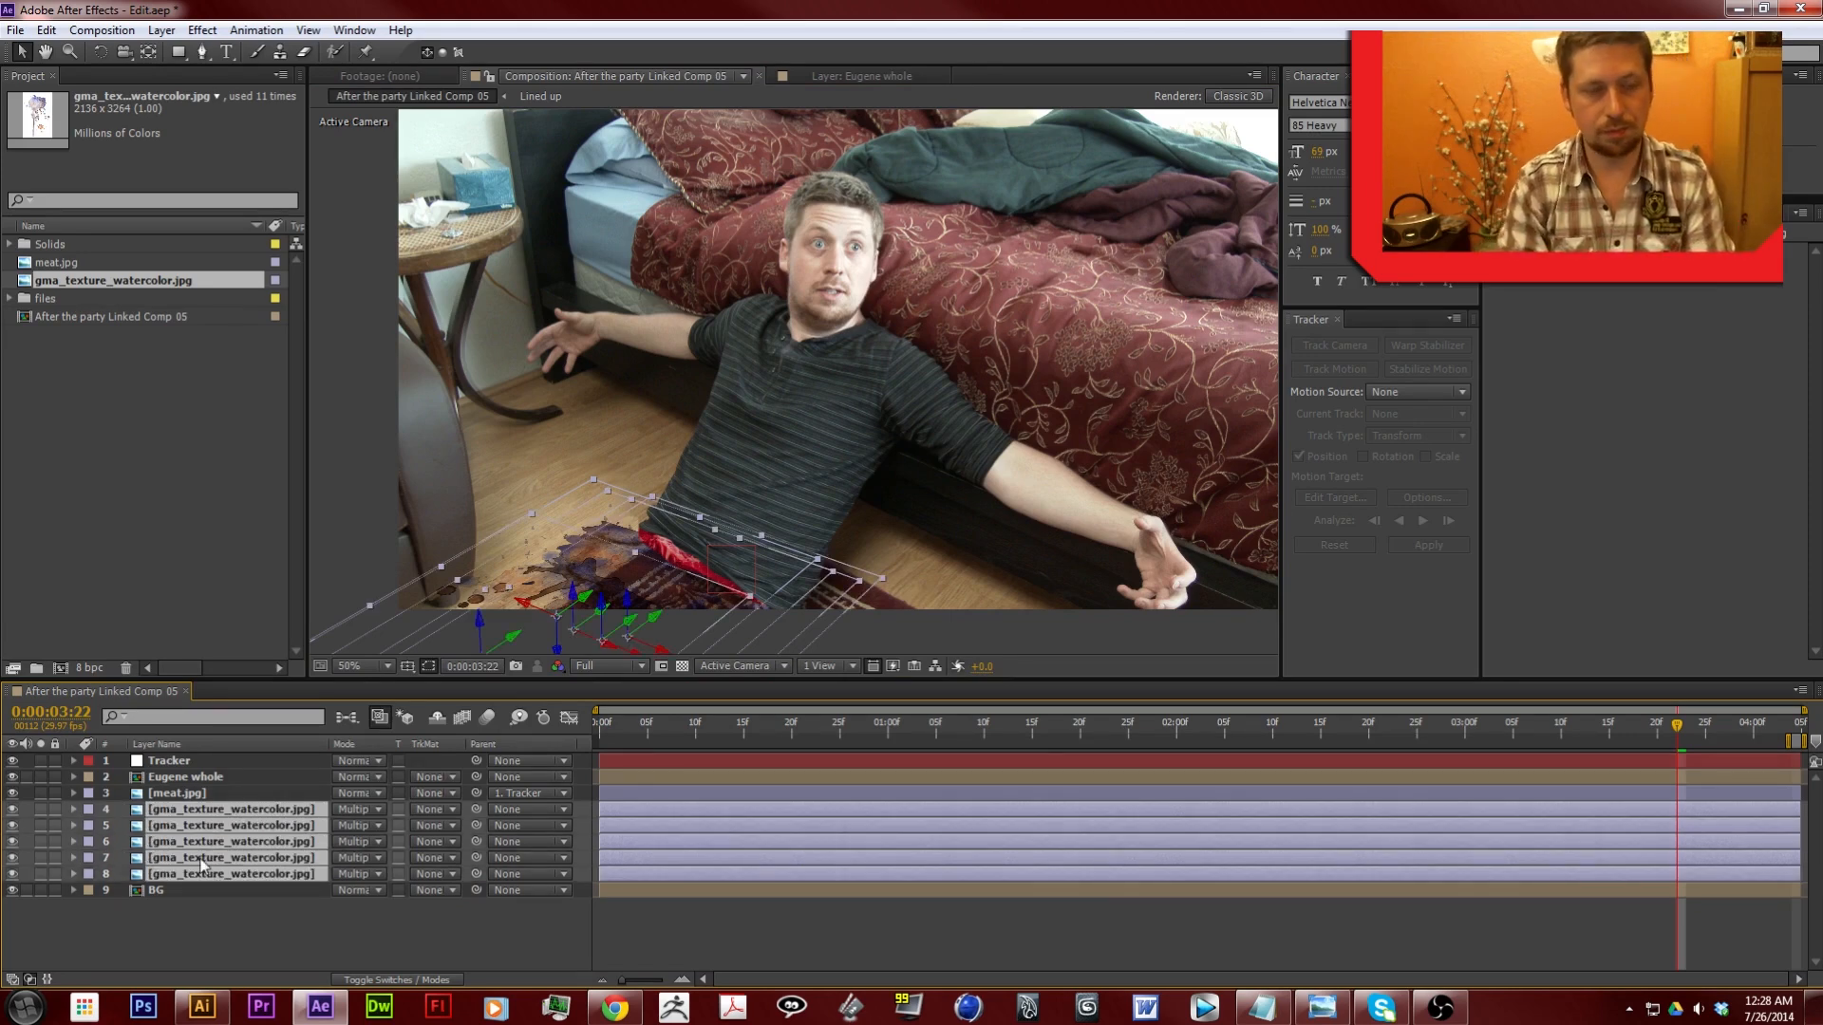
{"action": "left_click", "coordinate": [350, 425]}
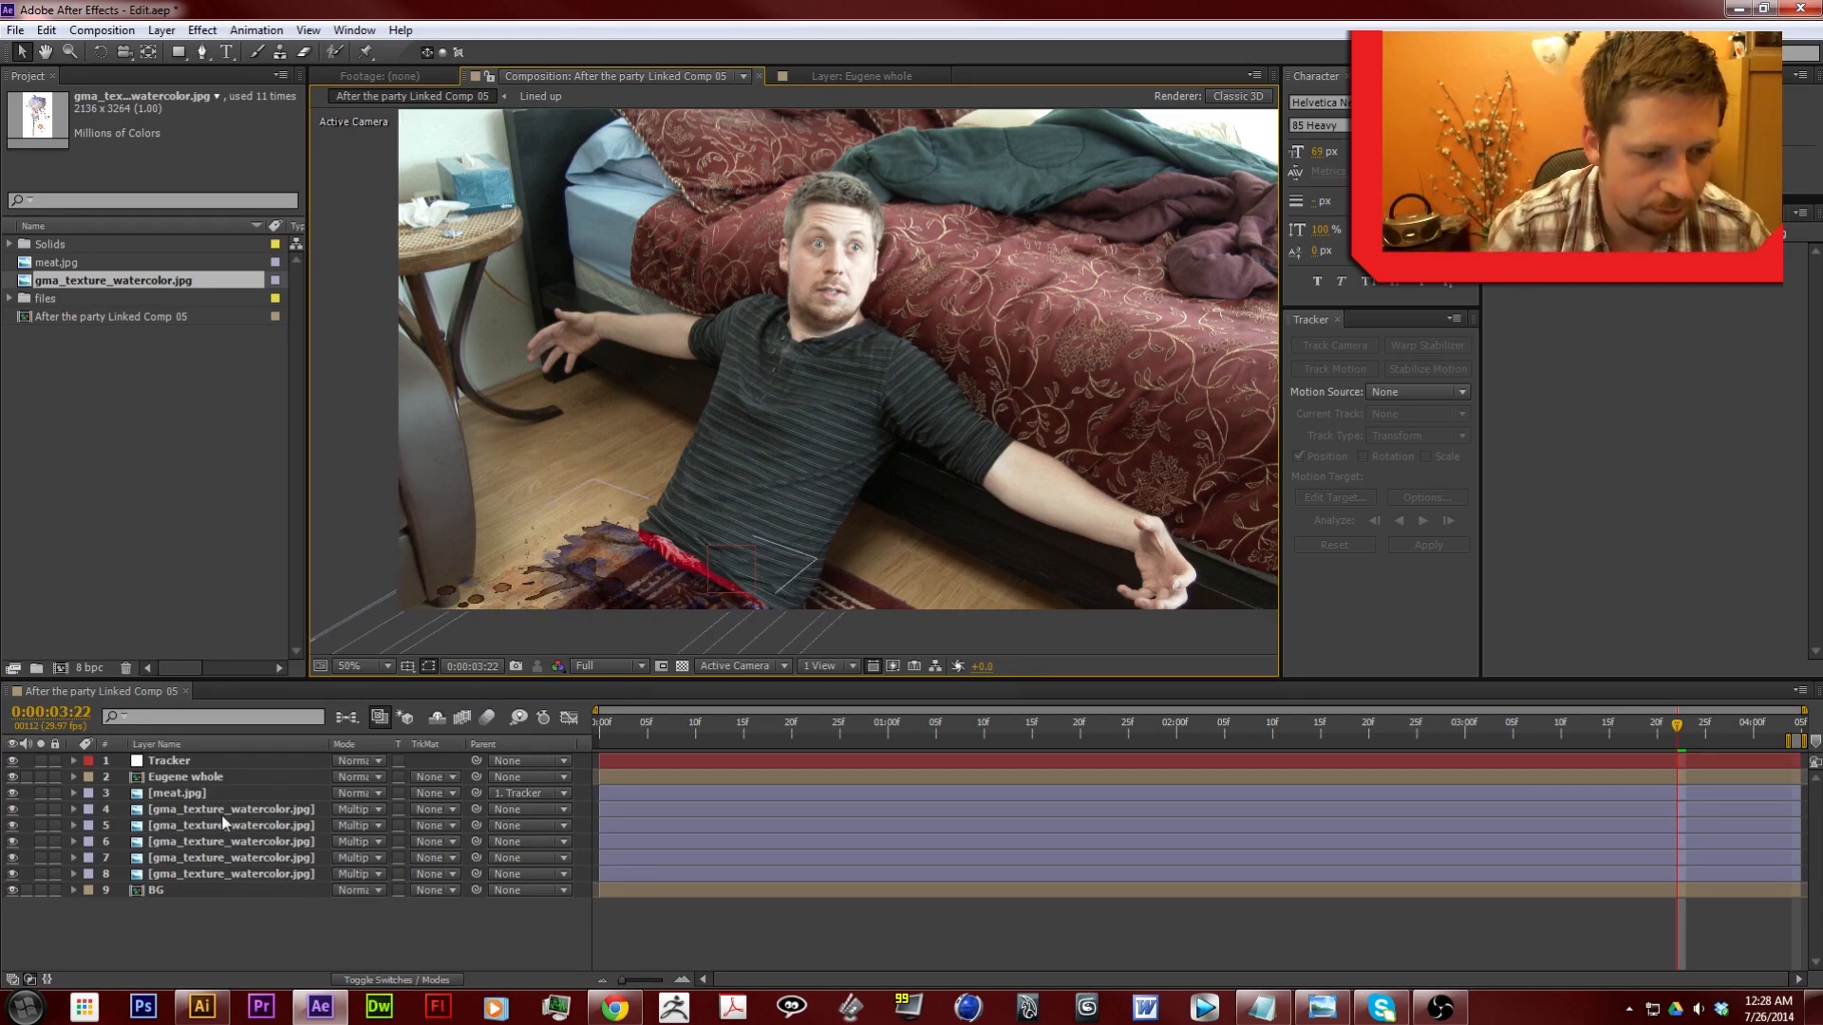
{"action": "left_click", "coordinate": [697, 543]}
{"action": "mouse_move", "coordinate": [665, 572]}
{"action": "left_mouse_down"}
{"action": "mouse_move", "coordinate": [654, 596]}
{"action": "mouse_move", "coordinate": [676, 577]}
{"action": "left_mouse_up"}
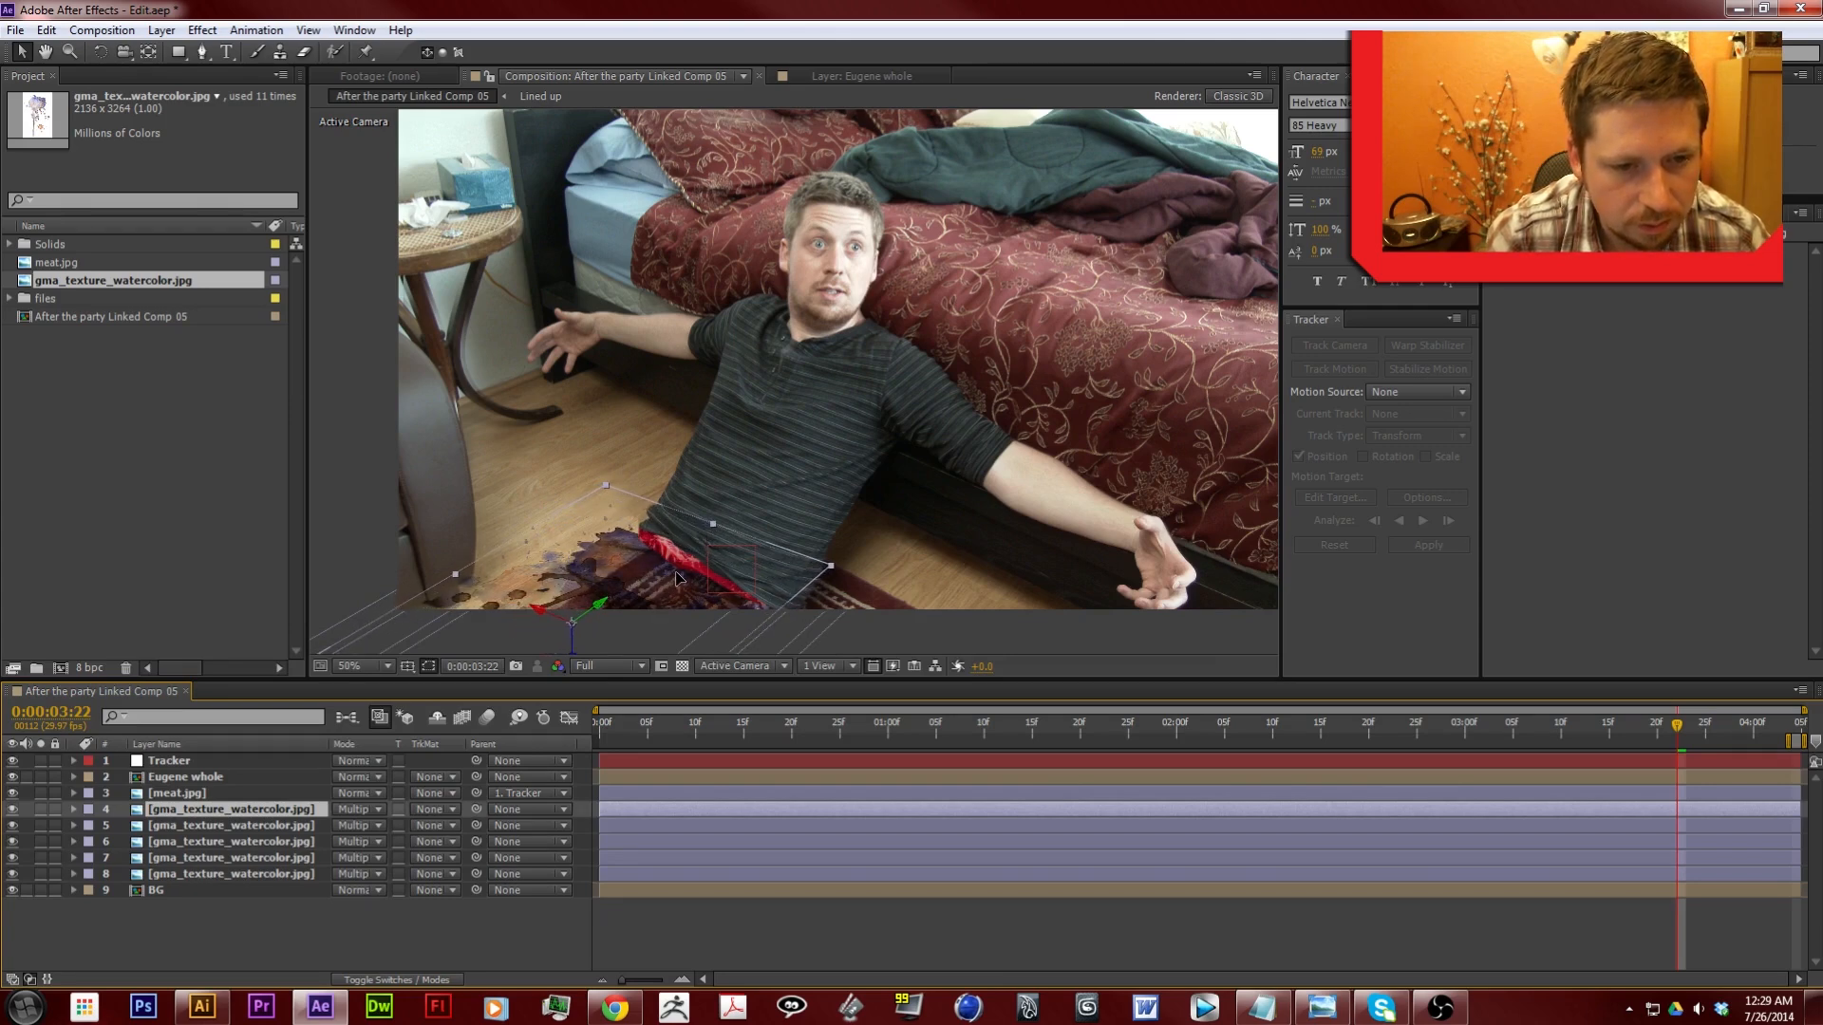
Pre-compose the five watercolor texture layers into Pre-comp 3, moving all attributes into the new composition
{"action": "left_click", "coordinate": [928, 636]}
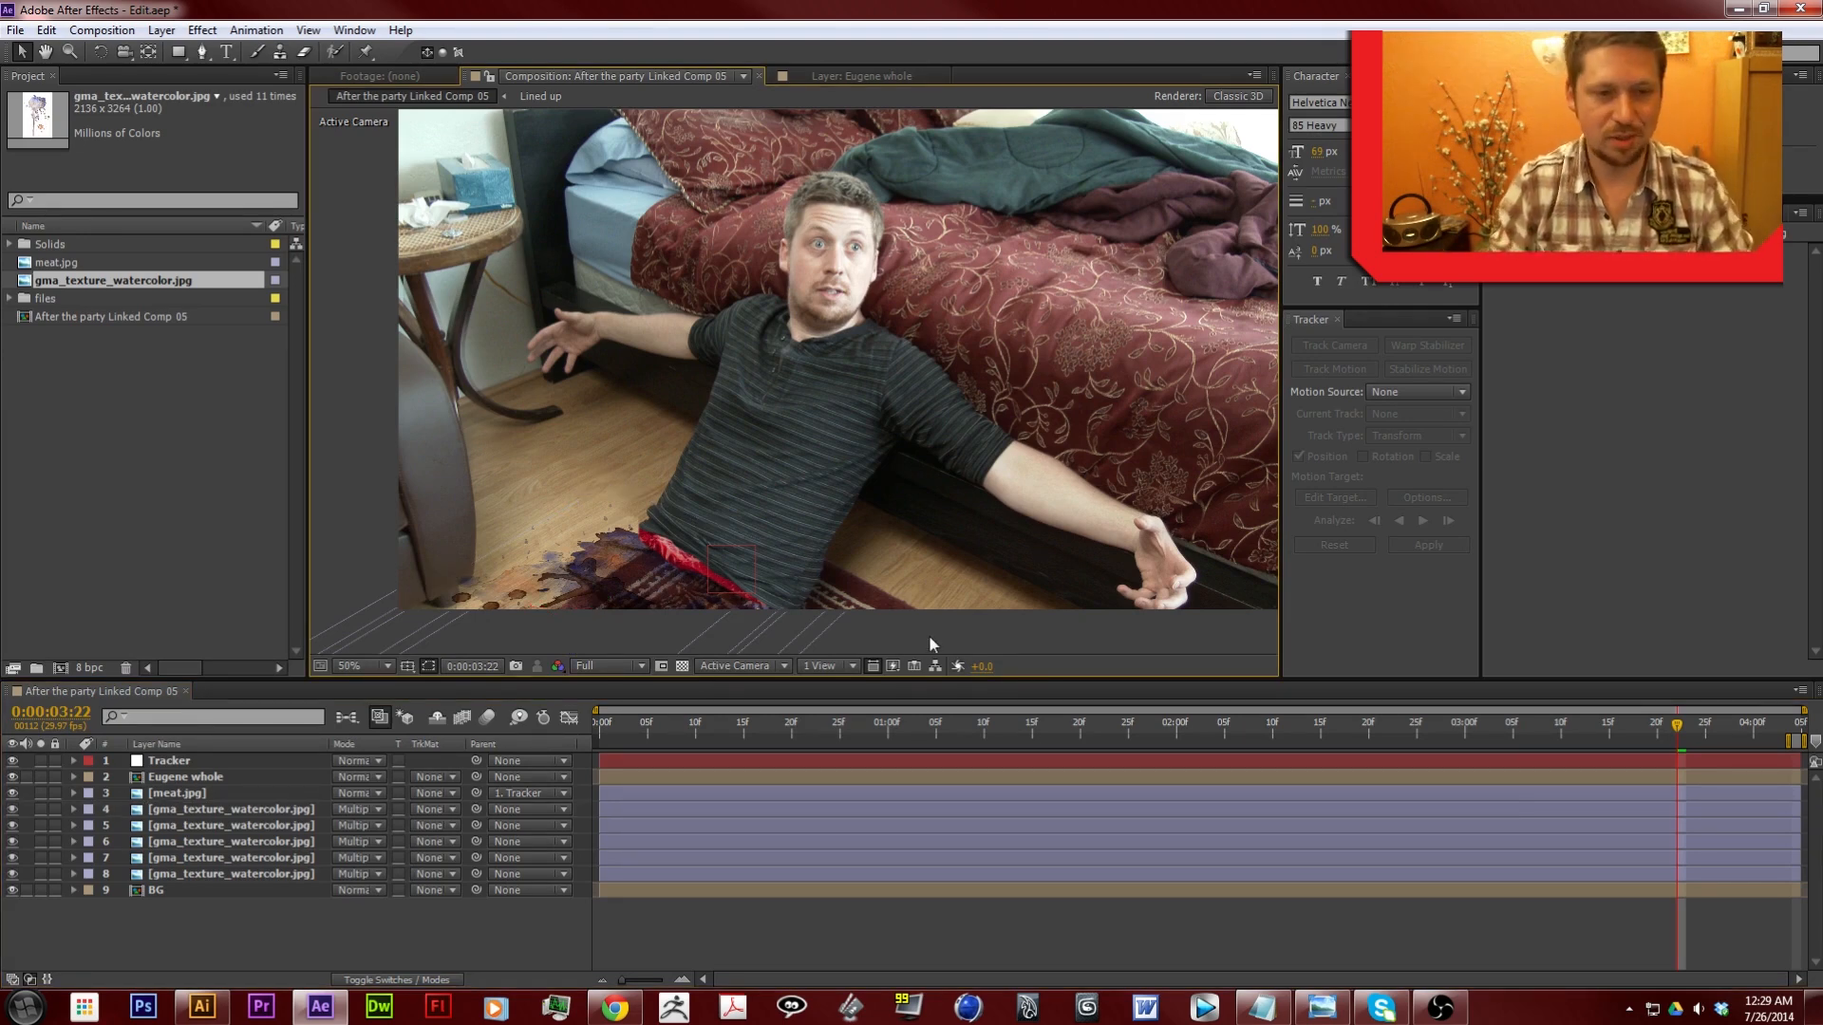
{"action": "left_click", "coordinate": [283, 874]}
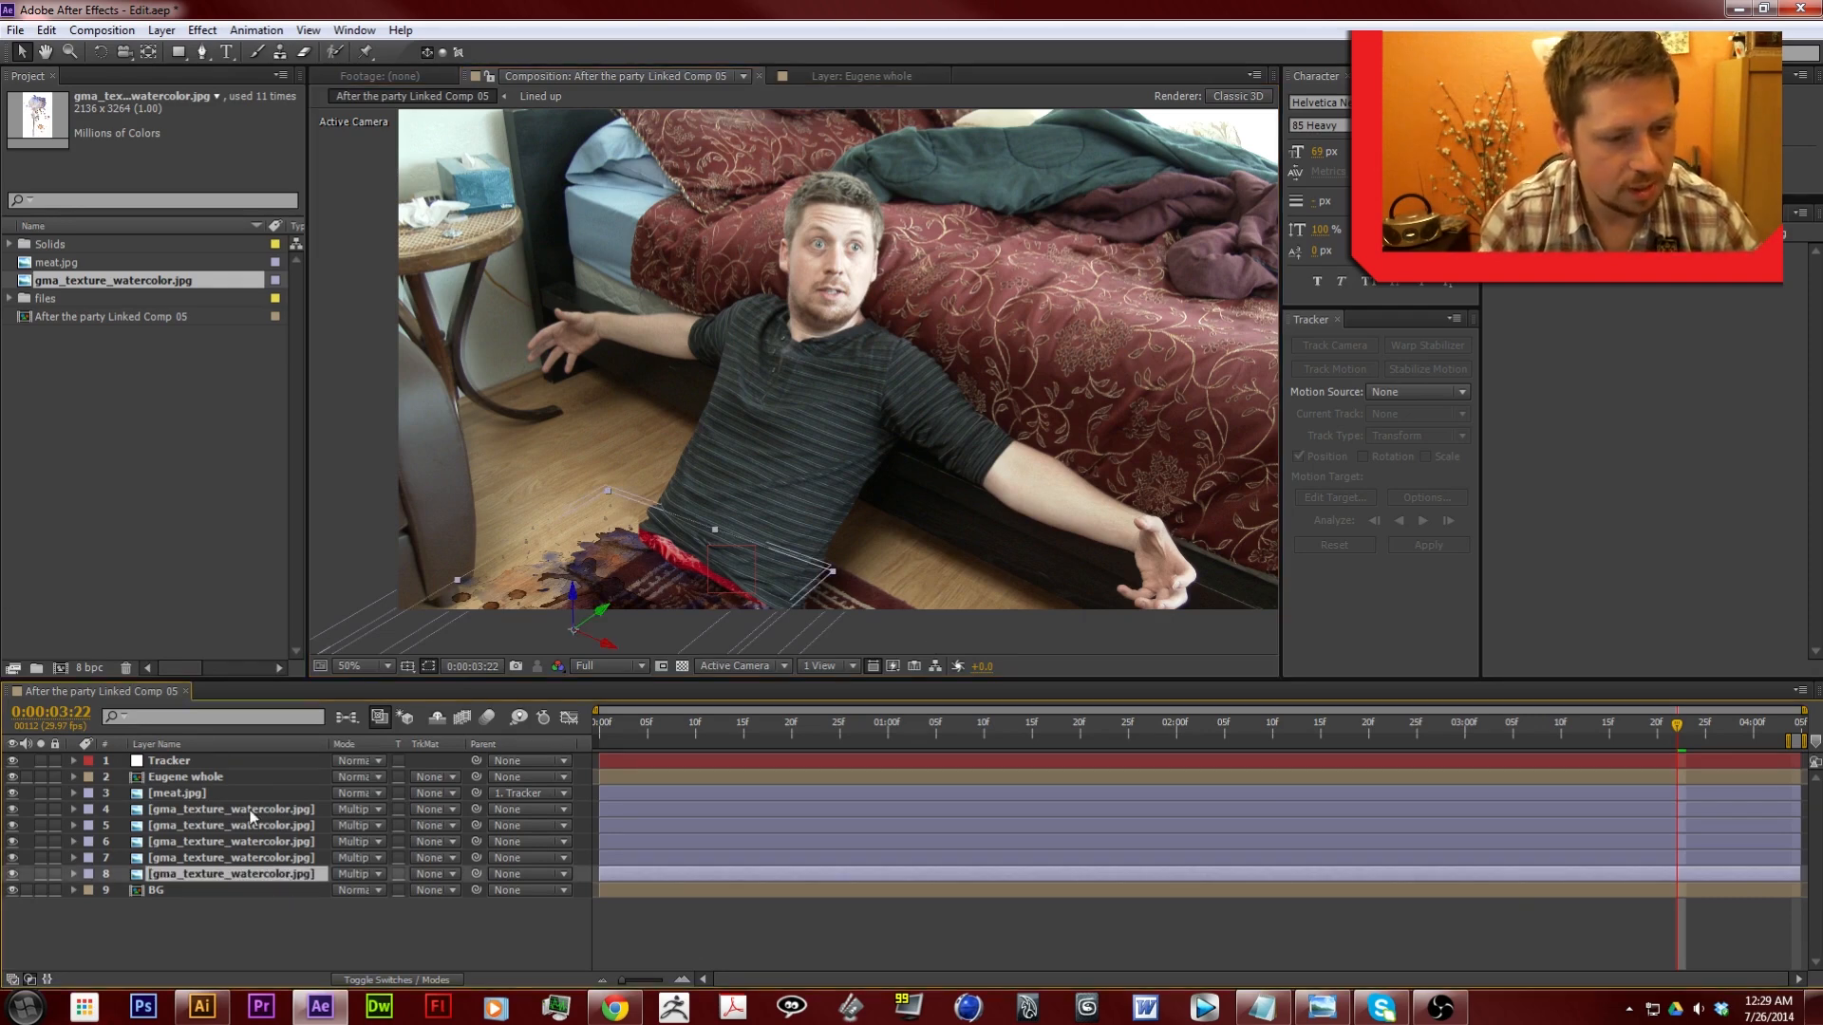
{"action": "left_click", "coordinate": [252, 816], "text": "shift"}
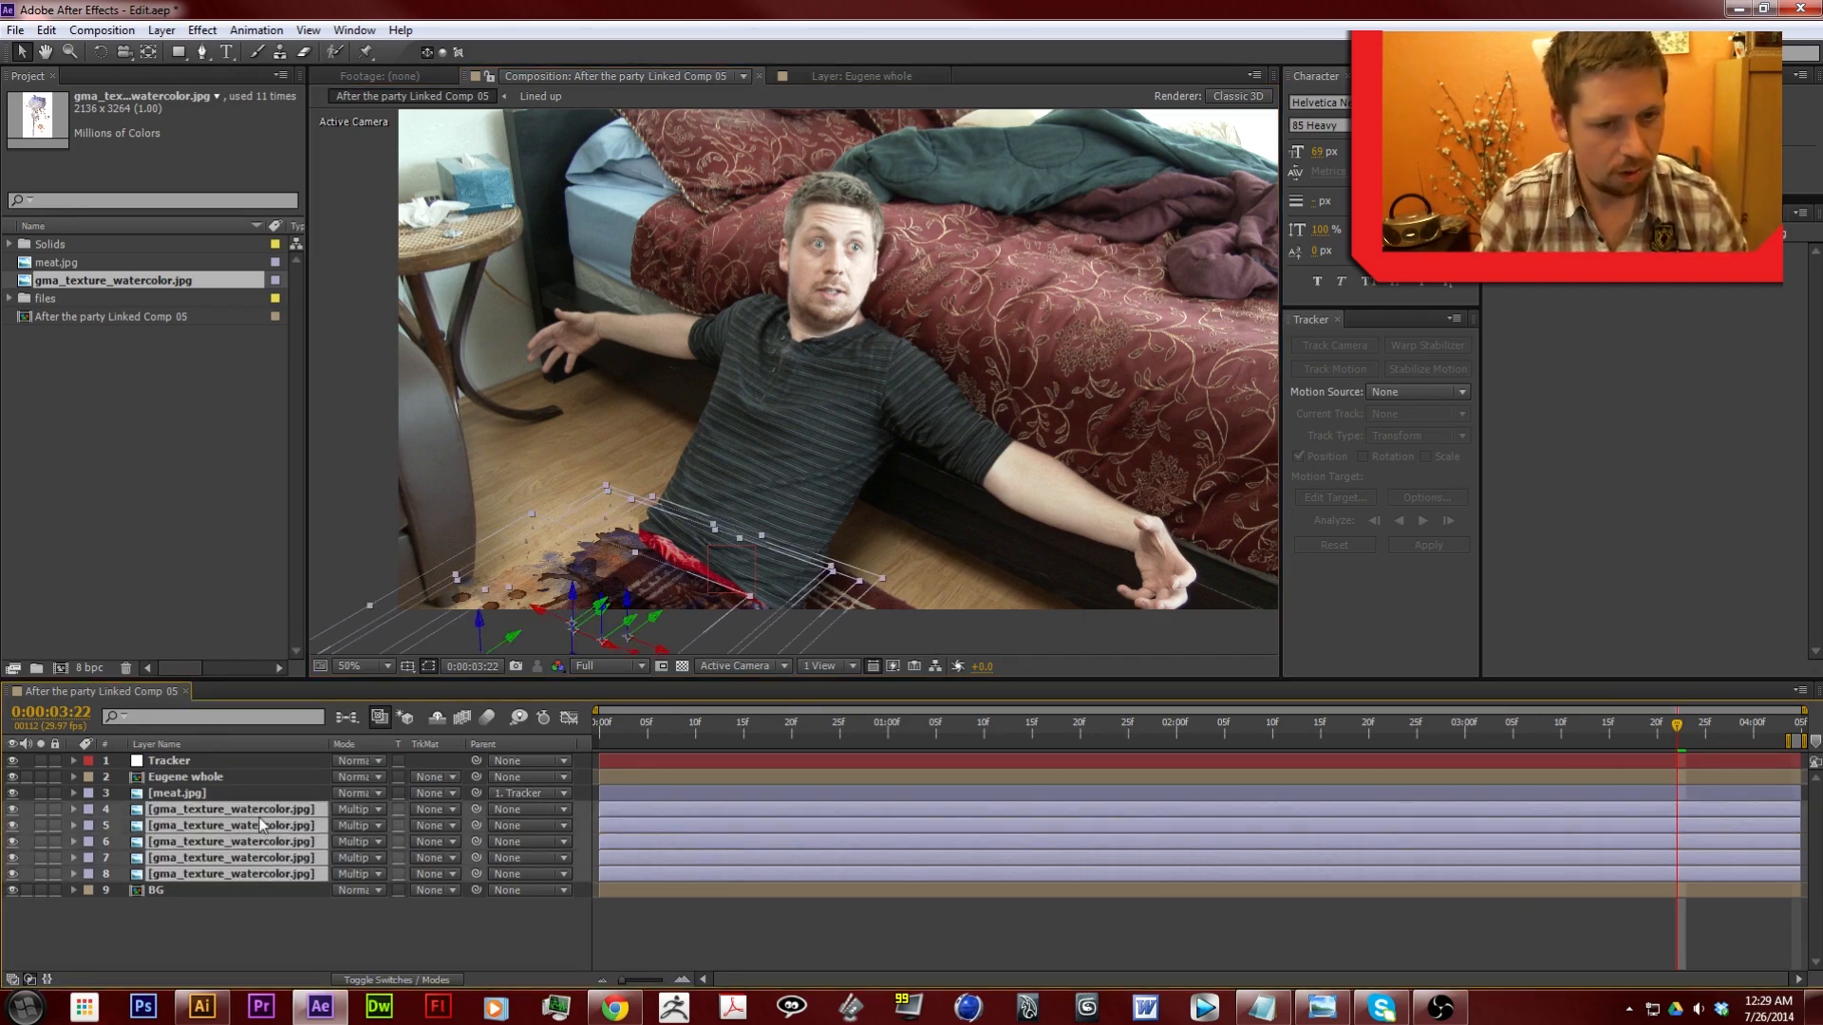
{"action": "right_click", "coordinate": [259, 805]}
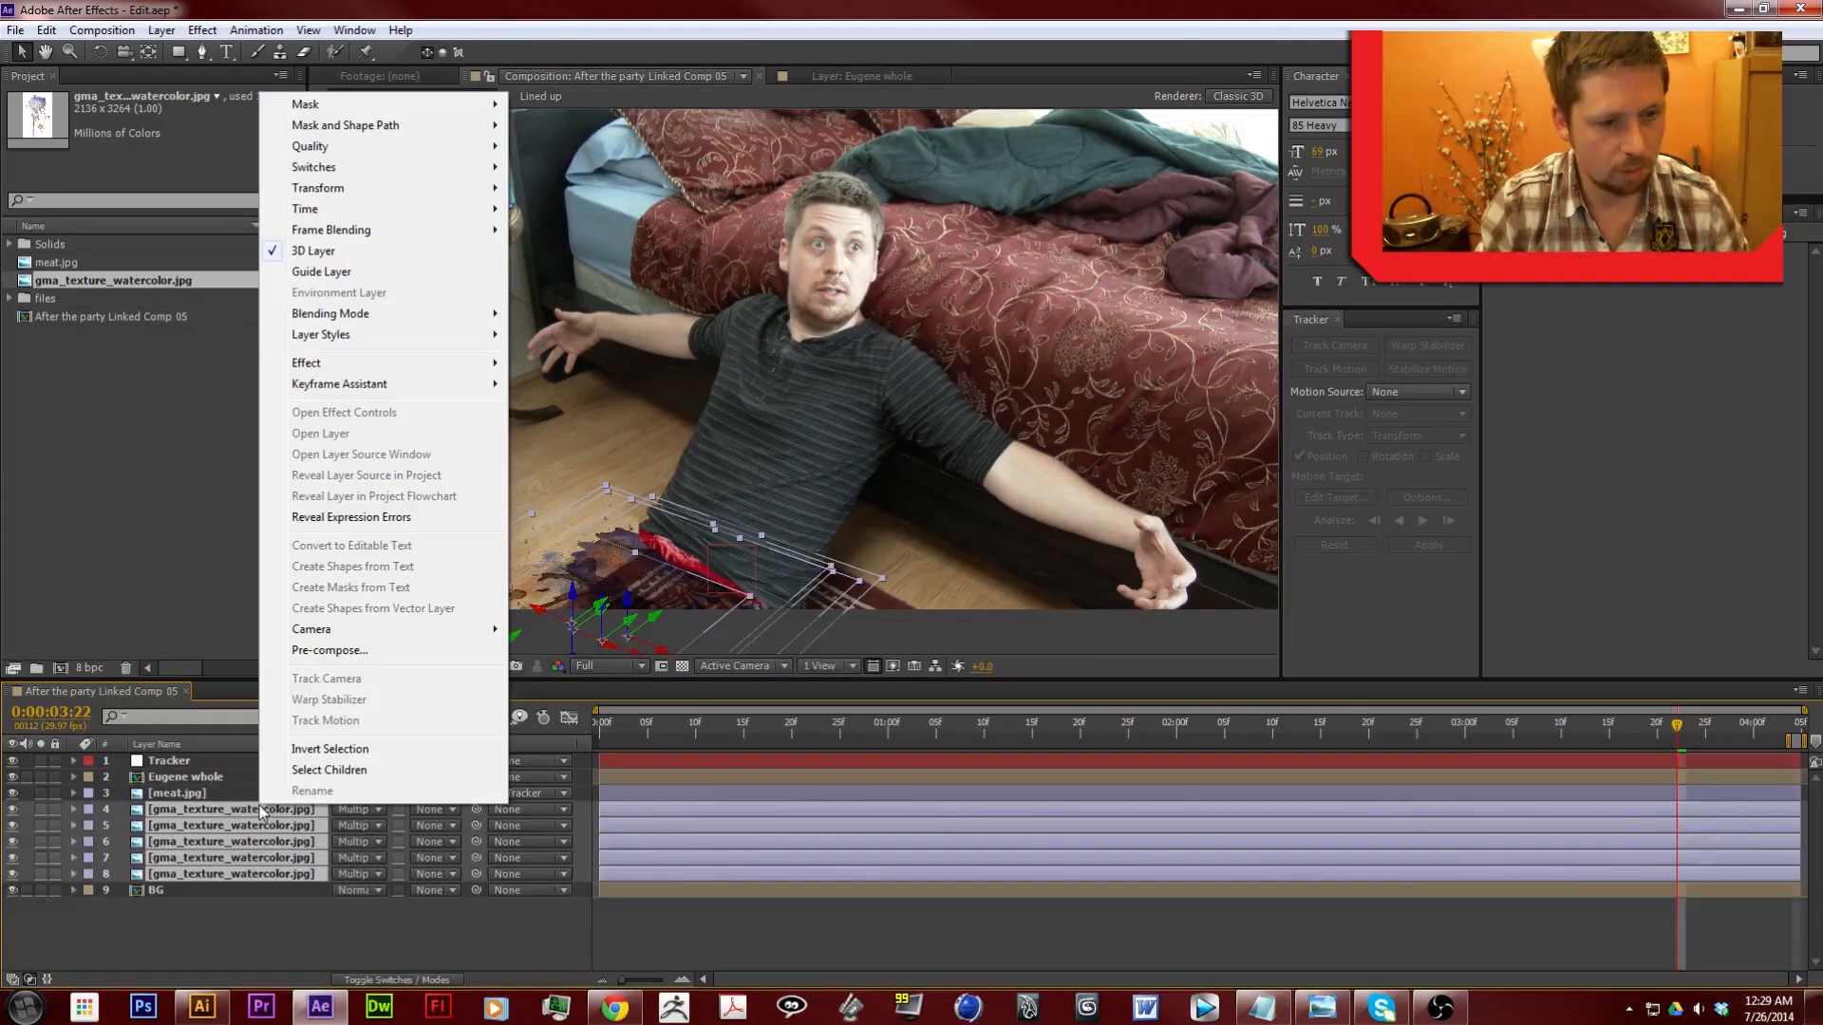
{"action": "left_click", "coordinate": [340, 653]}
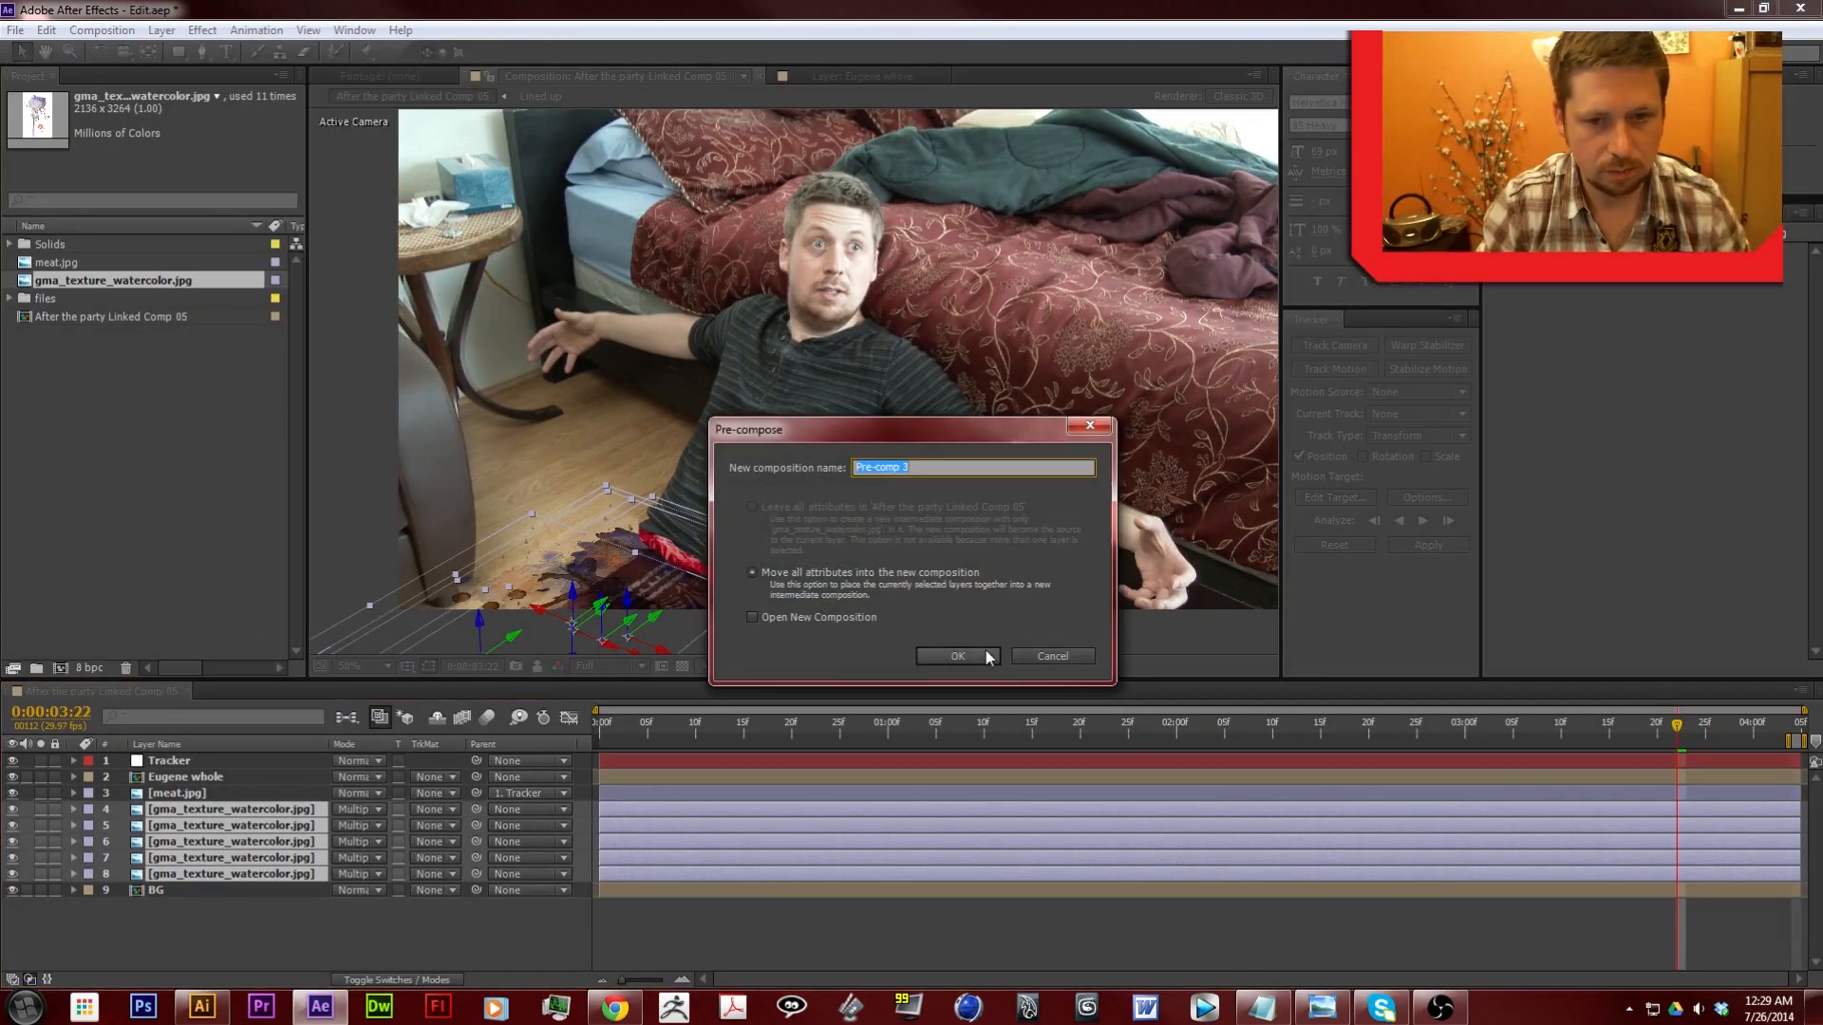
{"action": "left_click", "coordinate": [988, 656]}
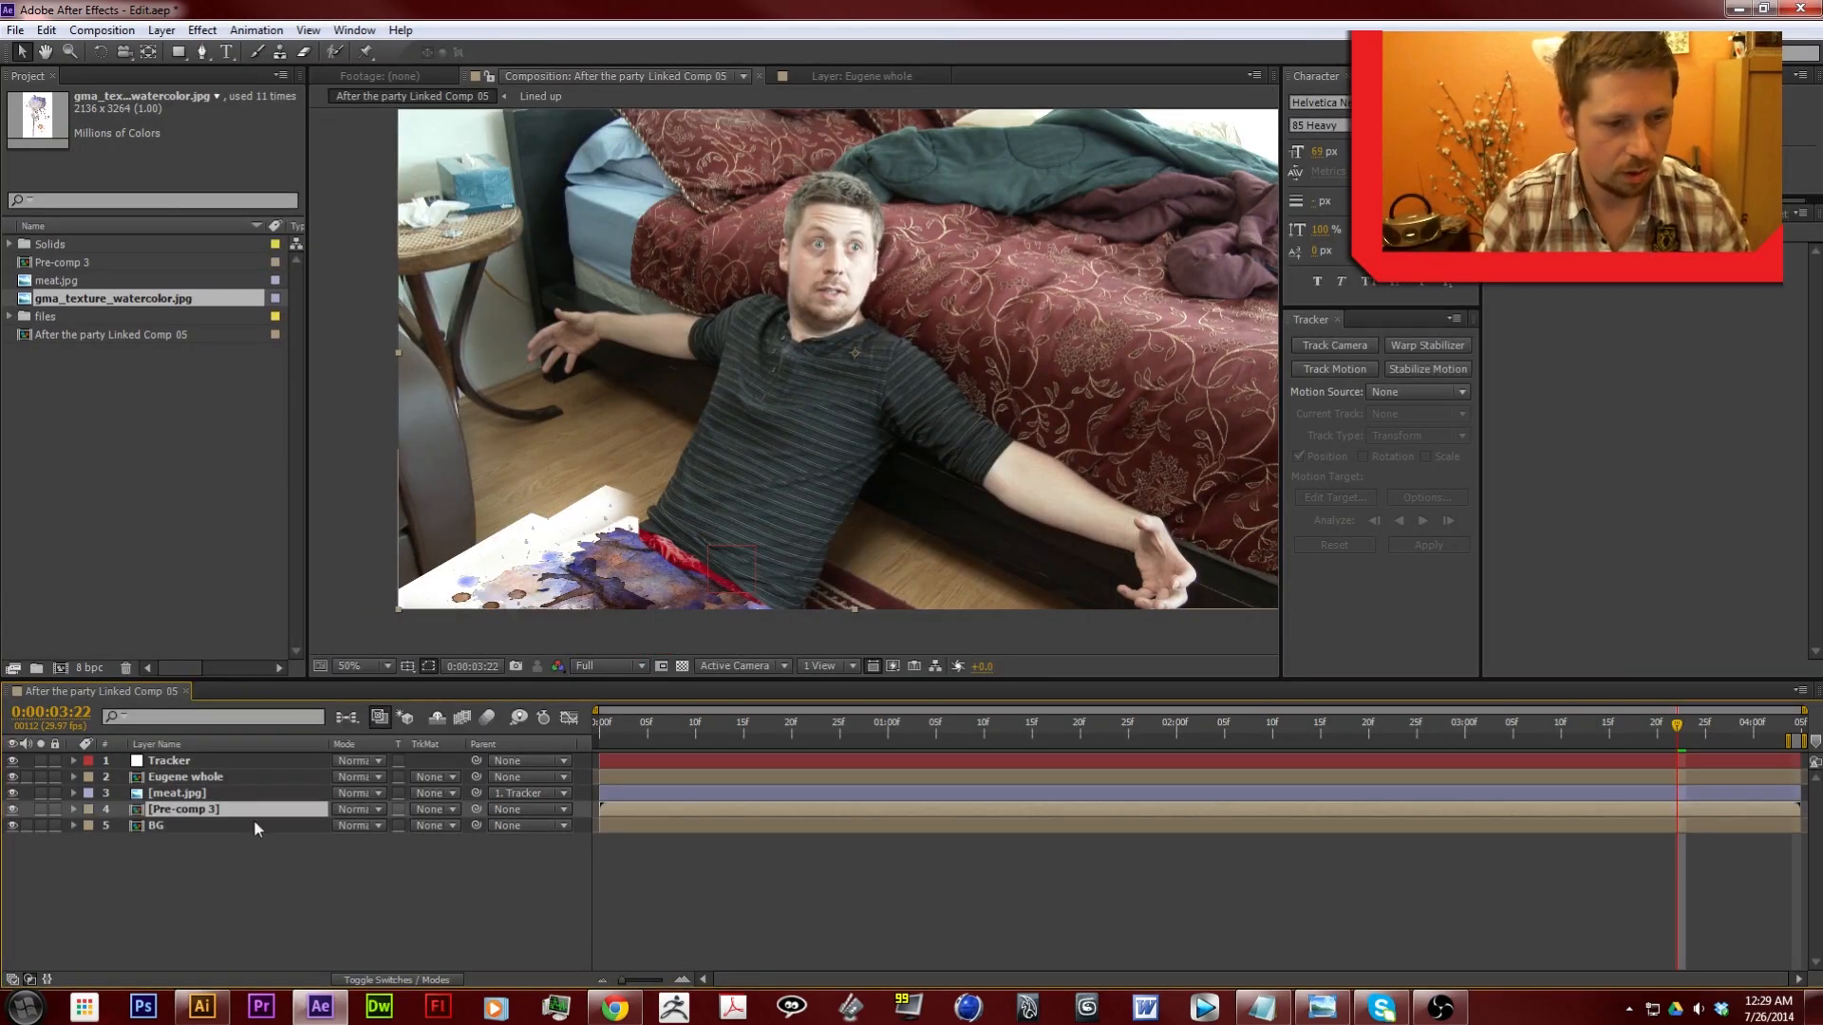
Try Screen as the stain pre-comp's blending mode and settle on Multiply
{"action": "left_click", "coordinate": [353, 809]}
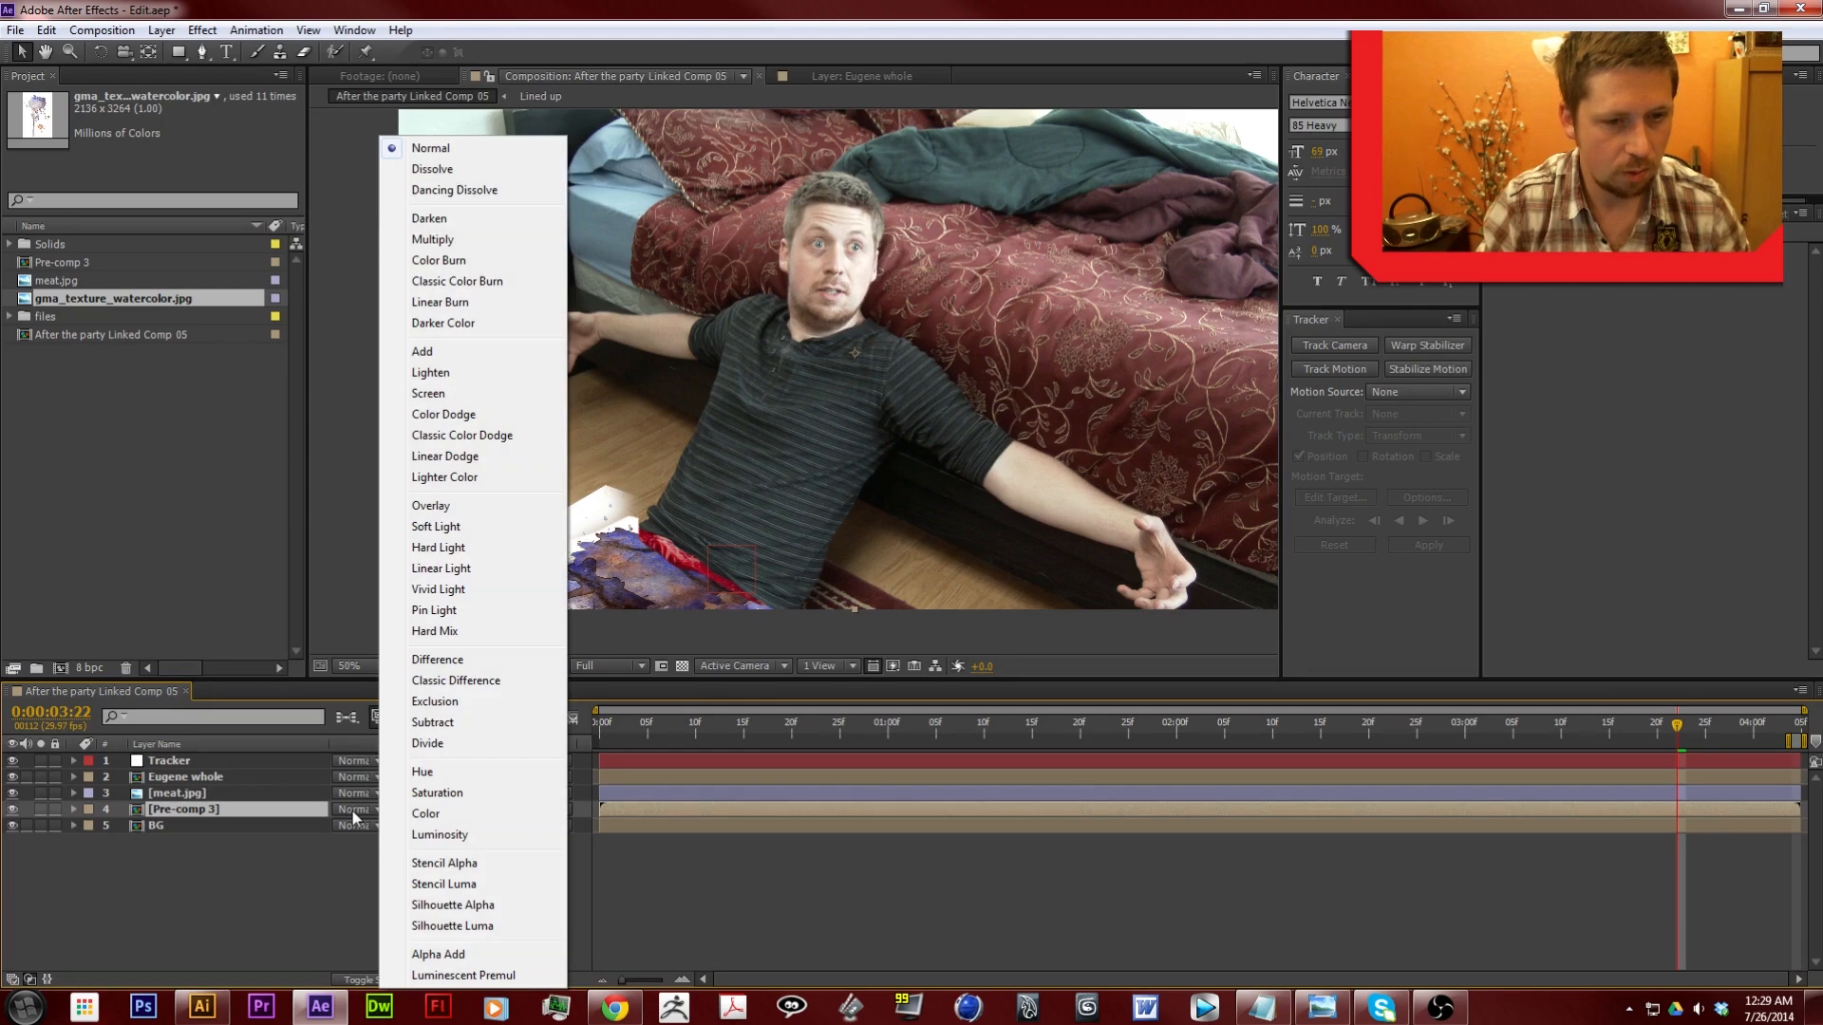
{"action": "left_click", "coordinate": [455, 391]}
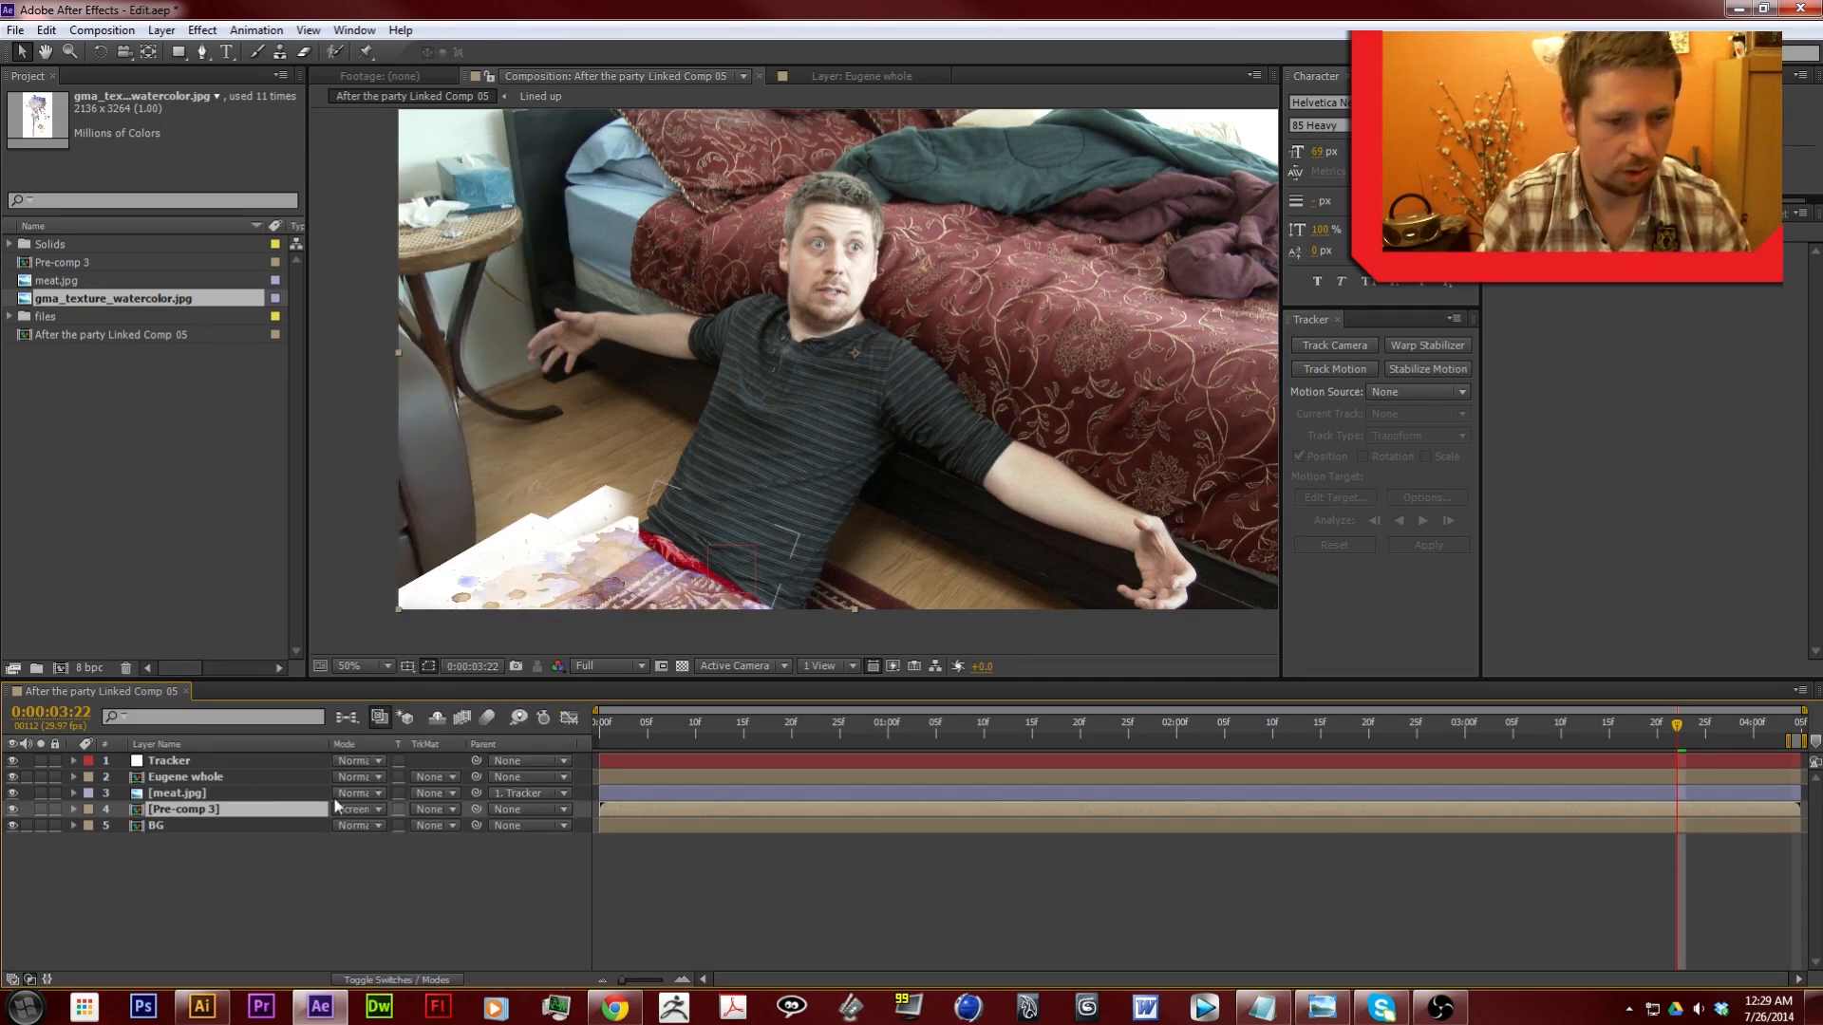
{"action": "left_click", "coordinate": [347, 809]}
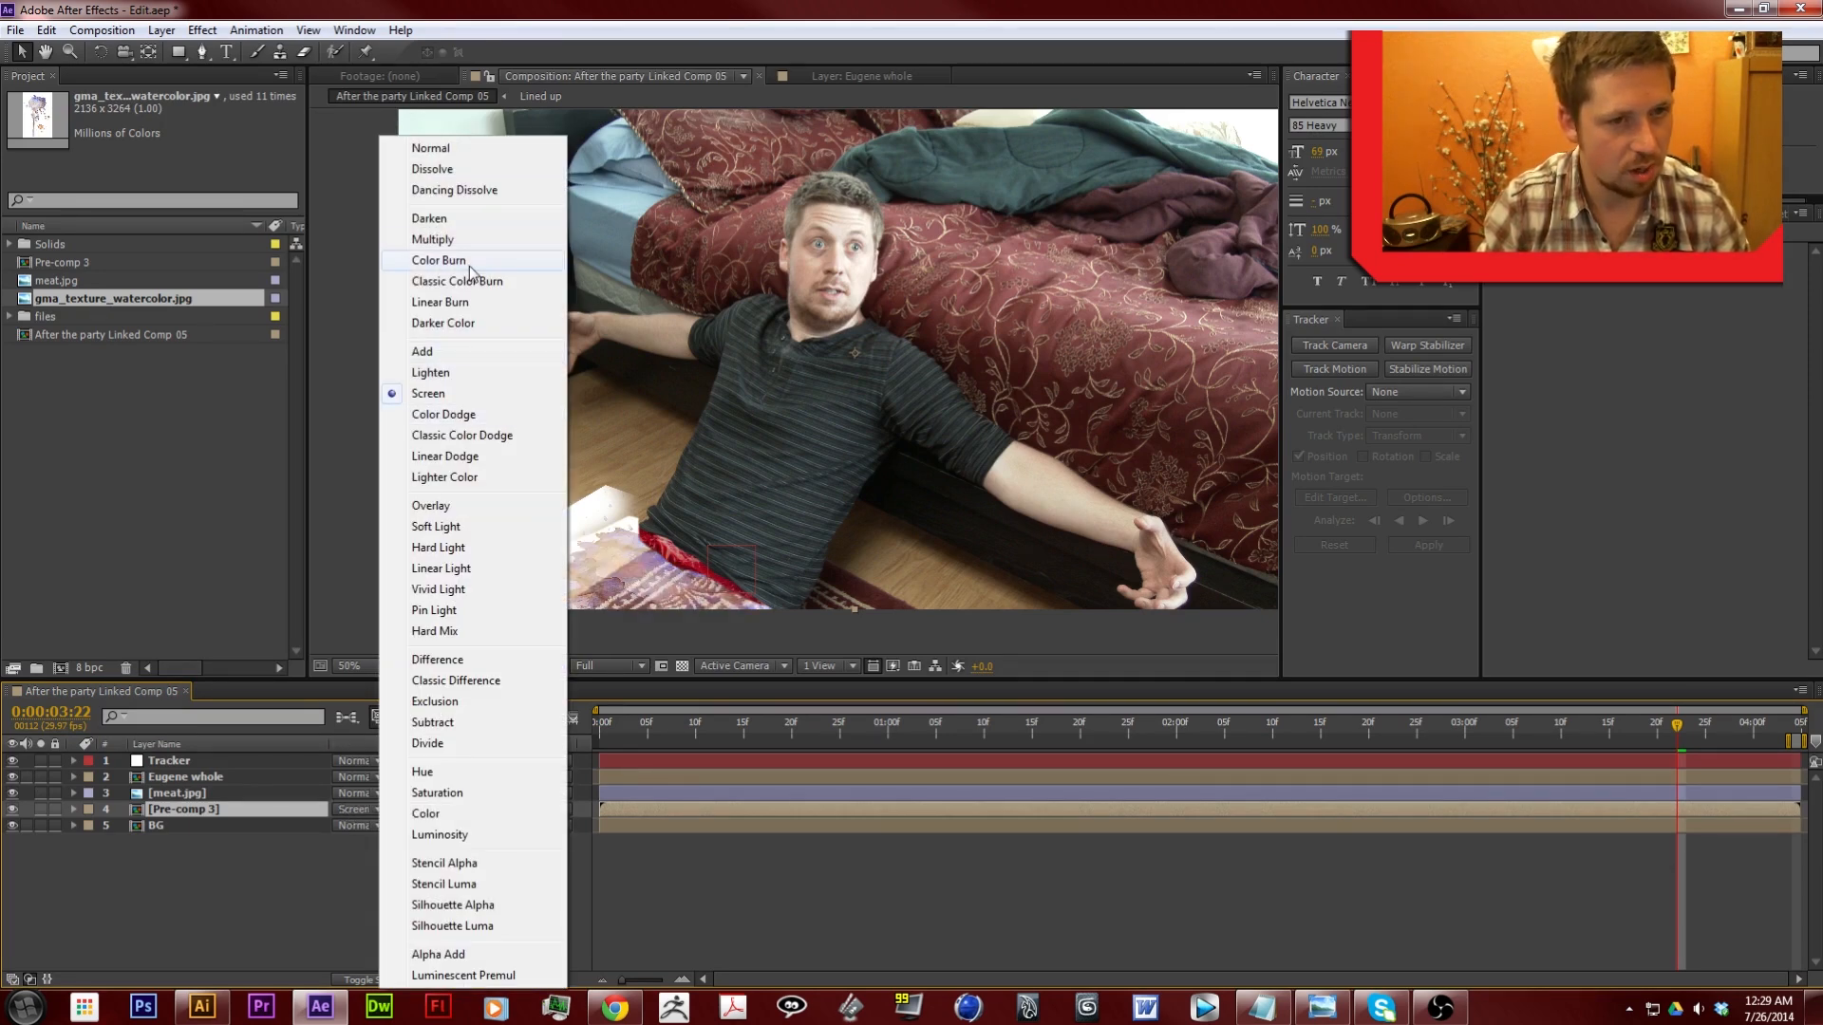
{"action": "left_click", "coordinate": [488, 239]}
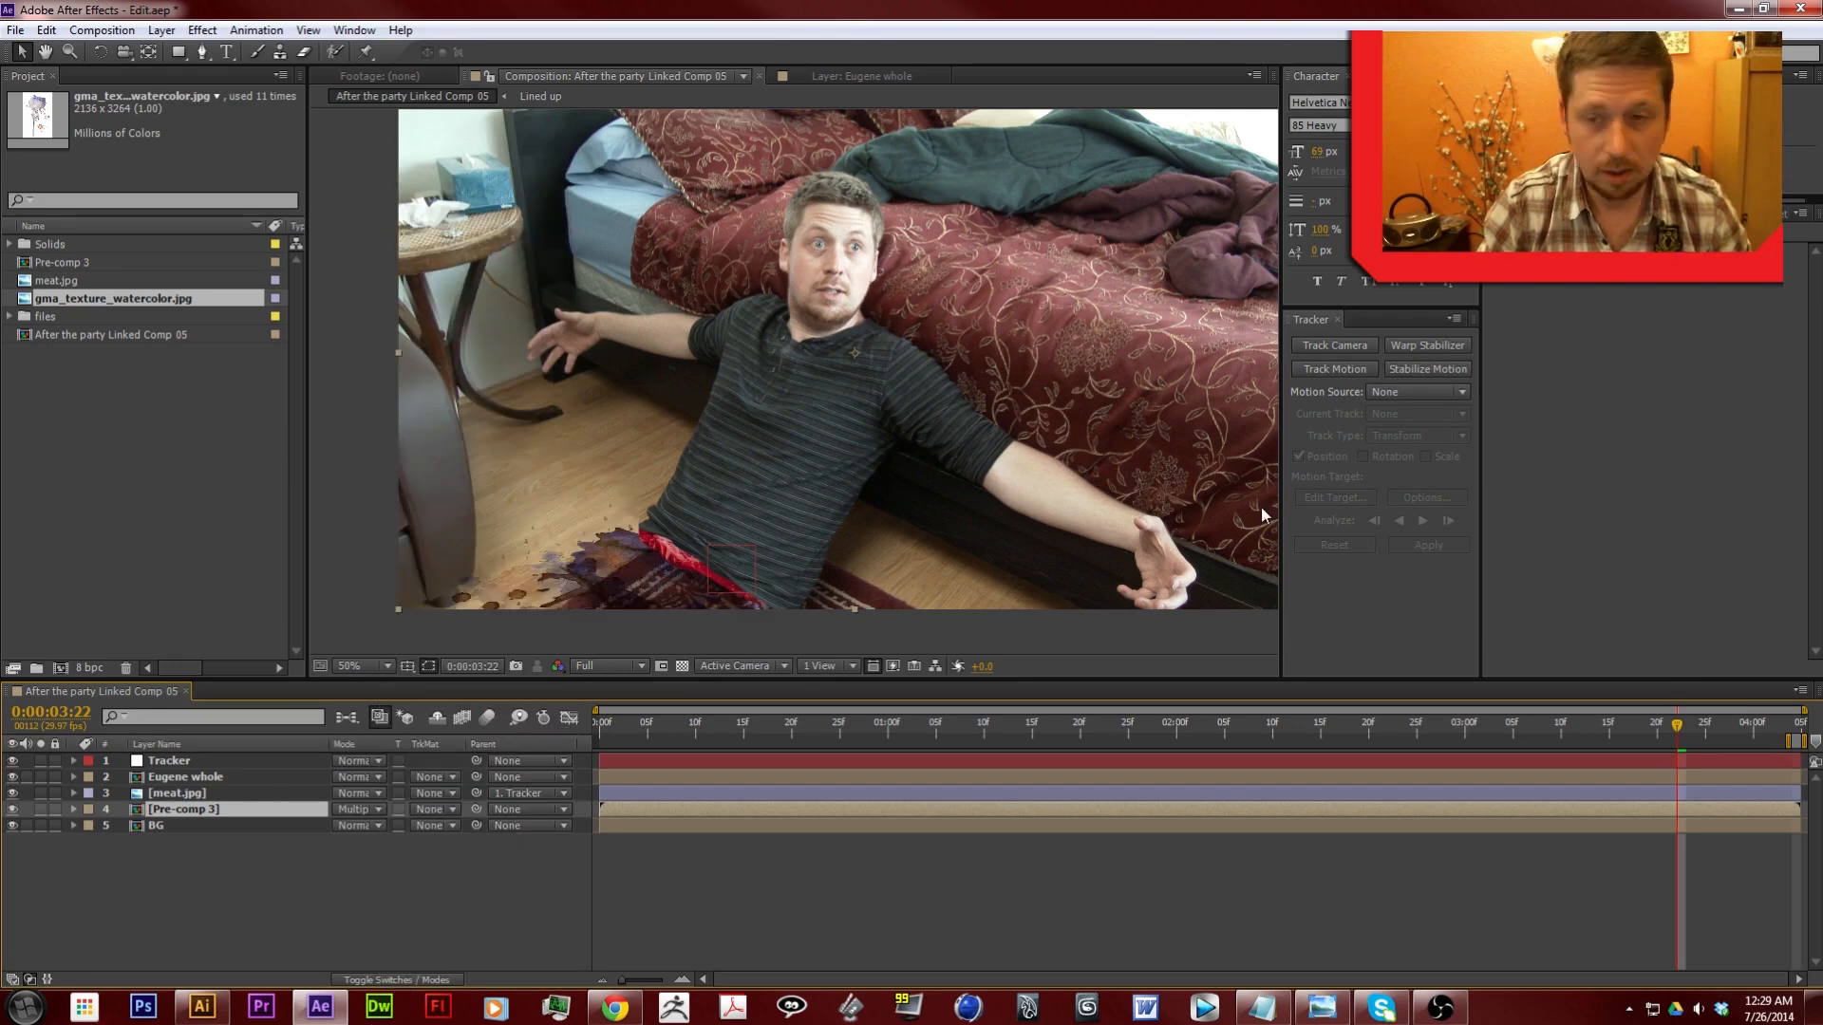
Find the 4-Color Gradient effect and apply it to the stain pre-comp
{"action": "left_click", "coordinate": [1747, 213]}
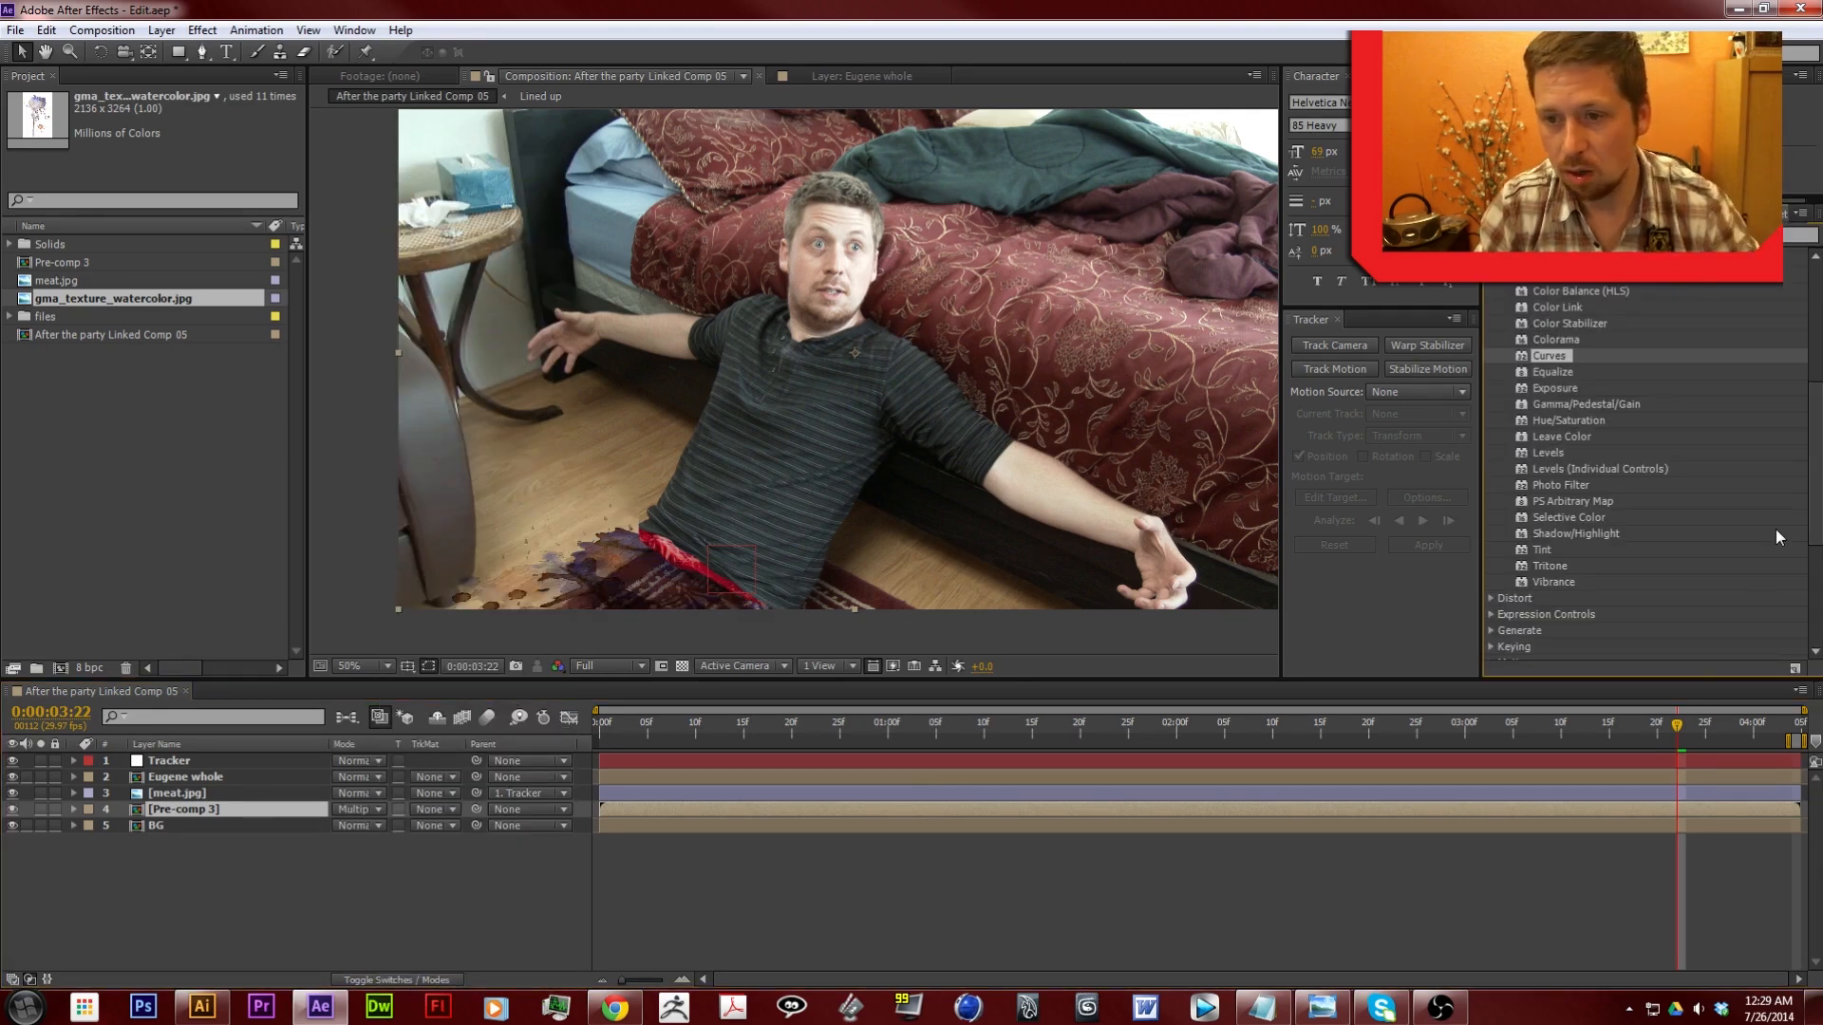
{"action": "left_click_drag", "start_coordinate": [1815, 524], "coordinate": [1818, 487]}
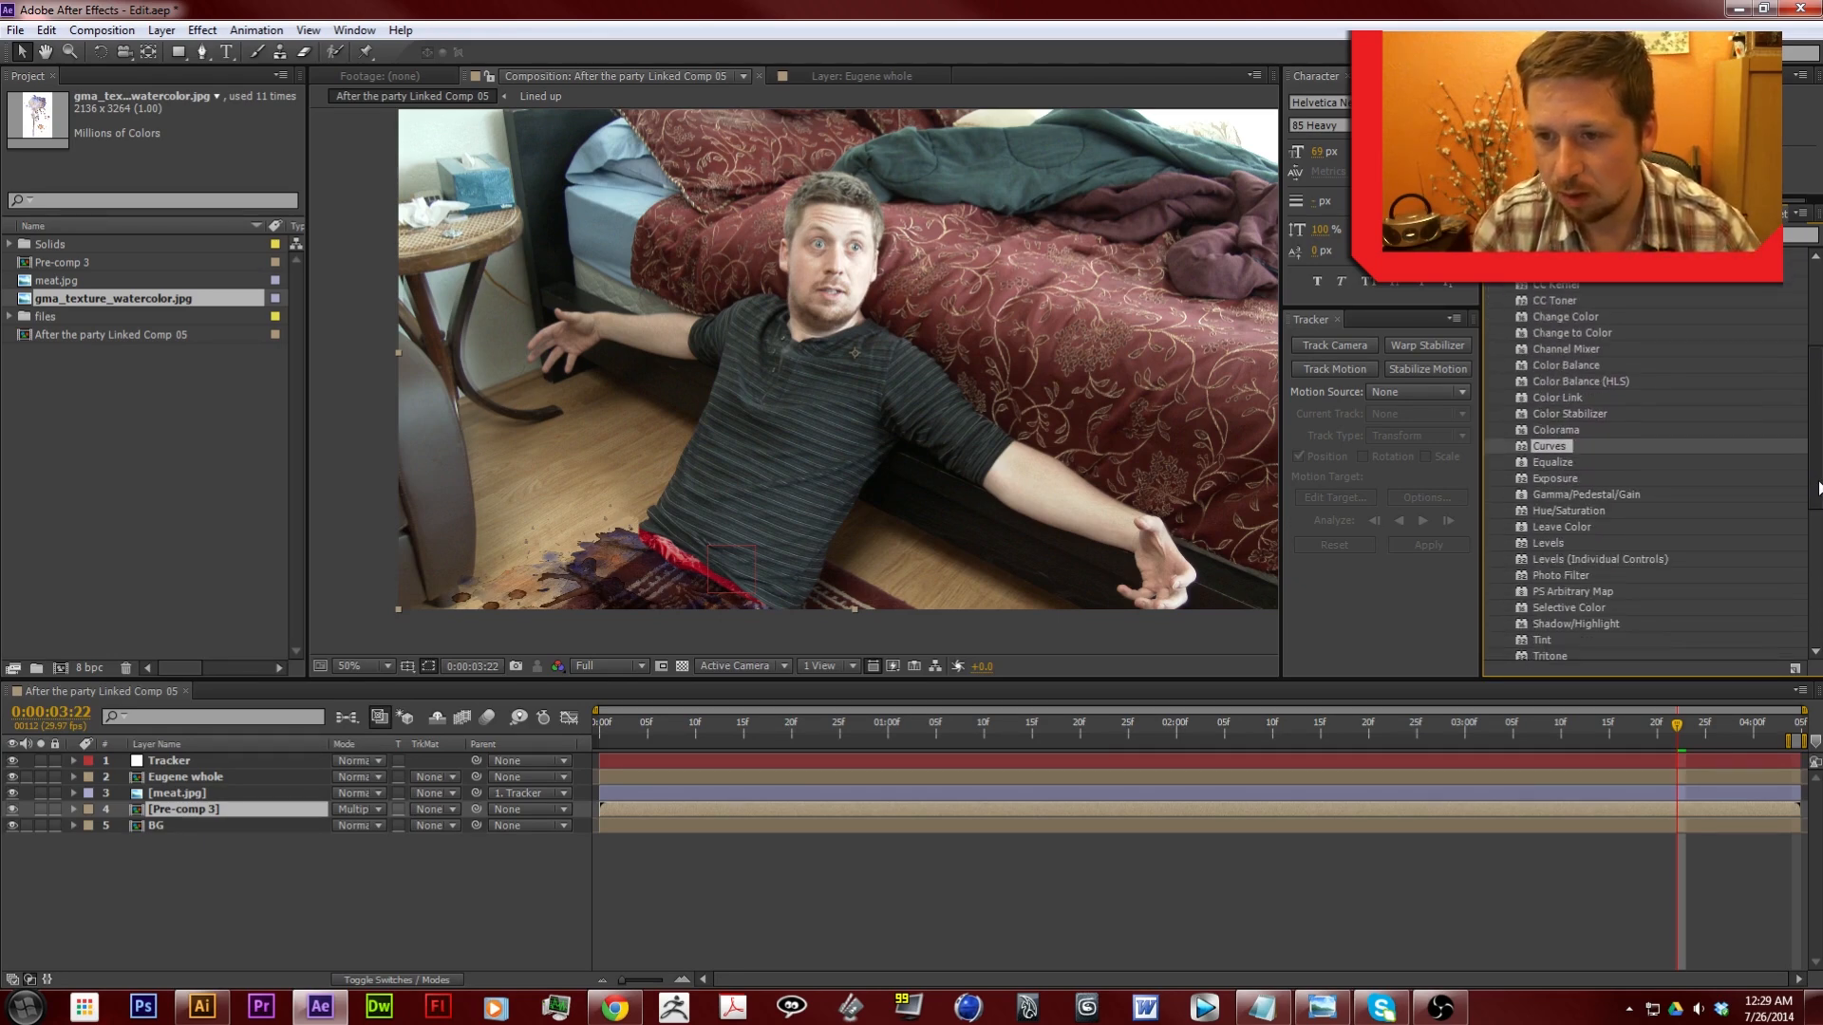
{"action": "scroll", "coordinate": [1734, 575], "scroll_direction": "down", "scroll_amount": 2}
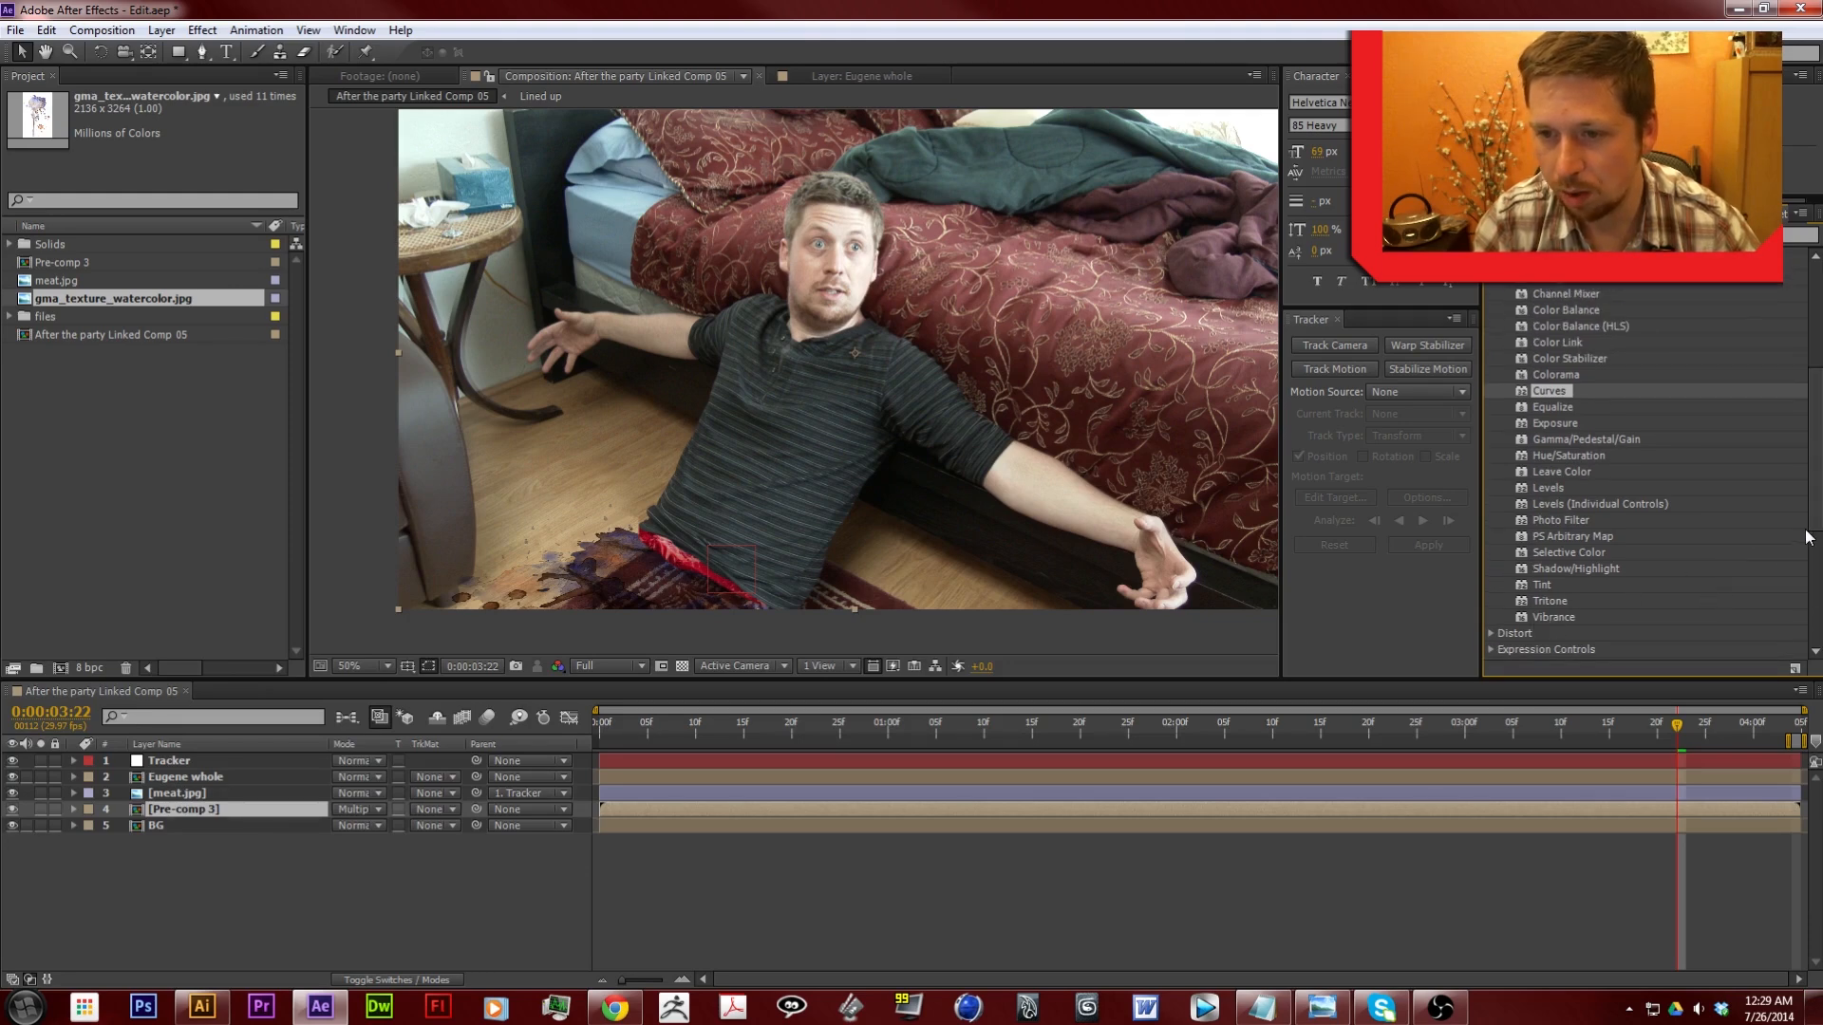
{"action": "left_click_drag", "start_coordinate": [1817, 491], "coordinate": [1822, 398]}
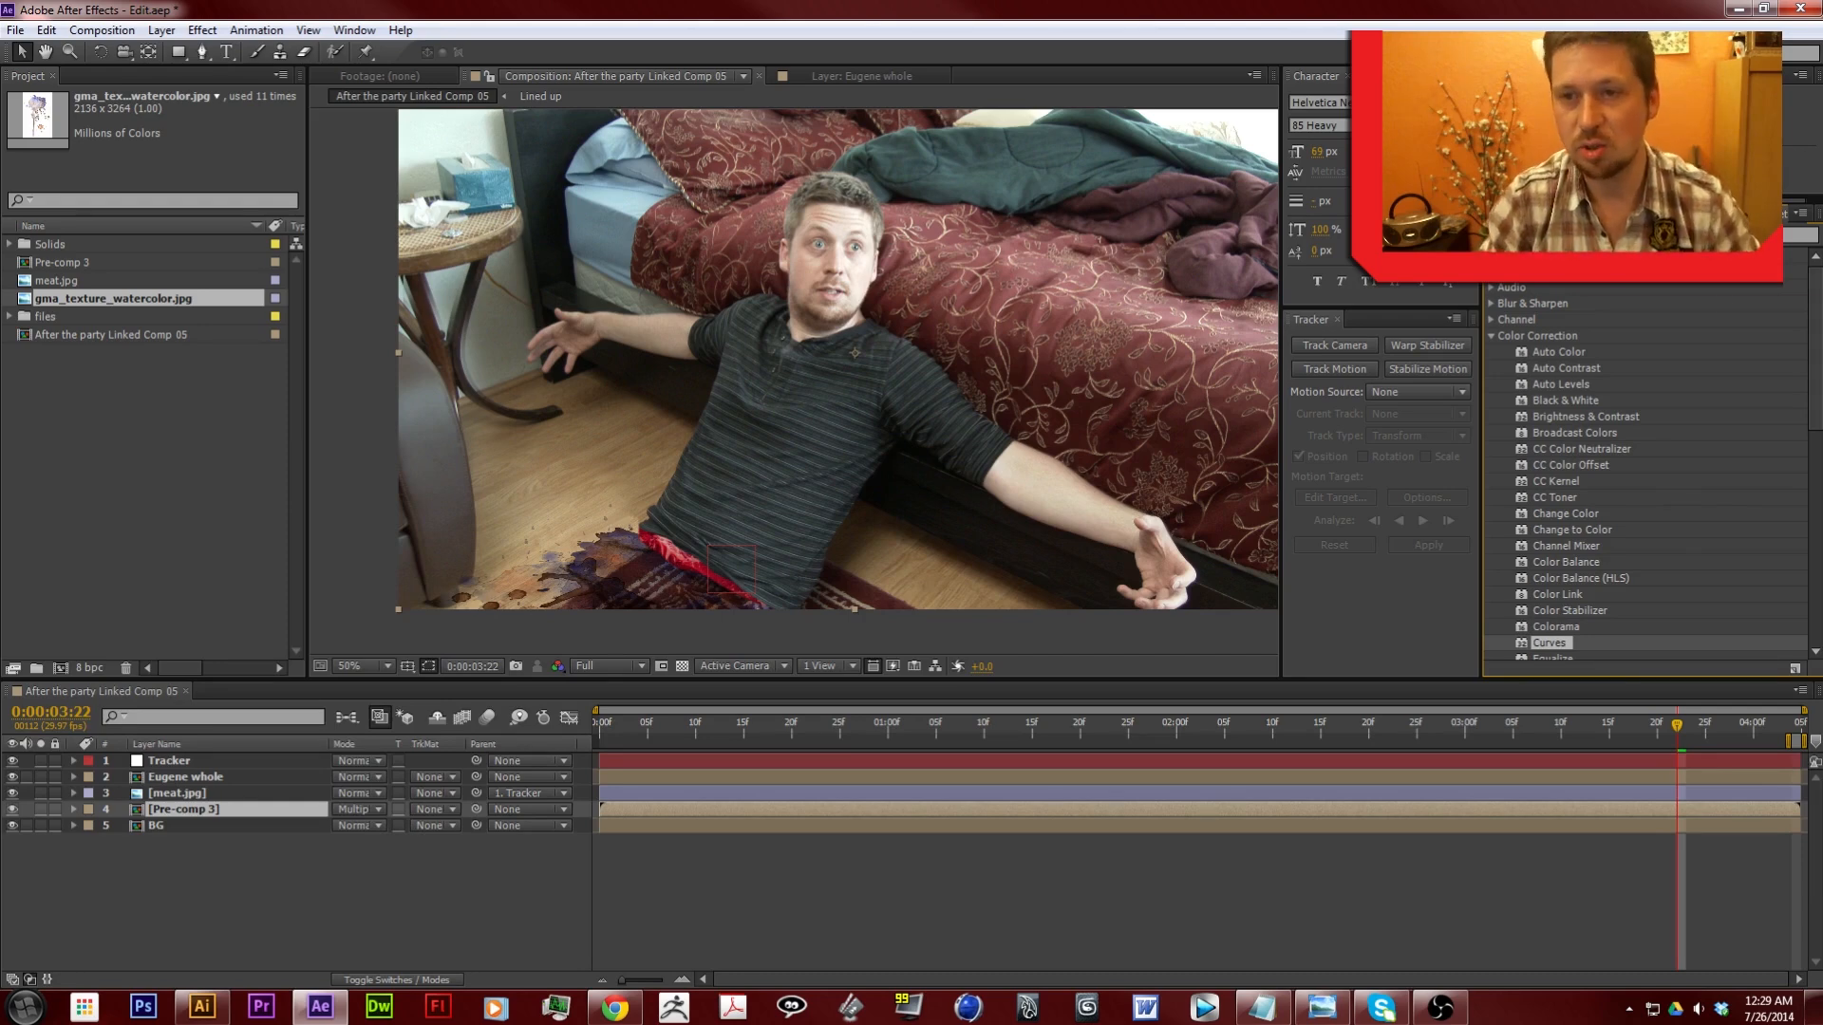
{"action": "type", "text": "hue"}
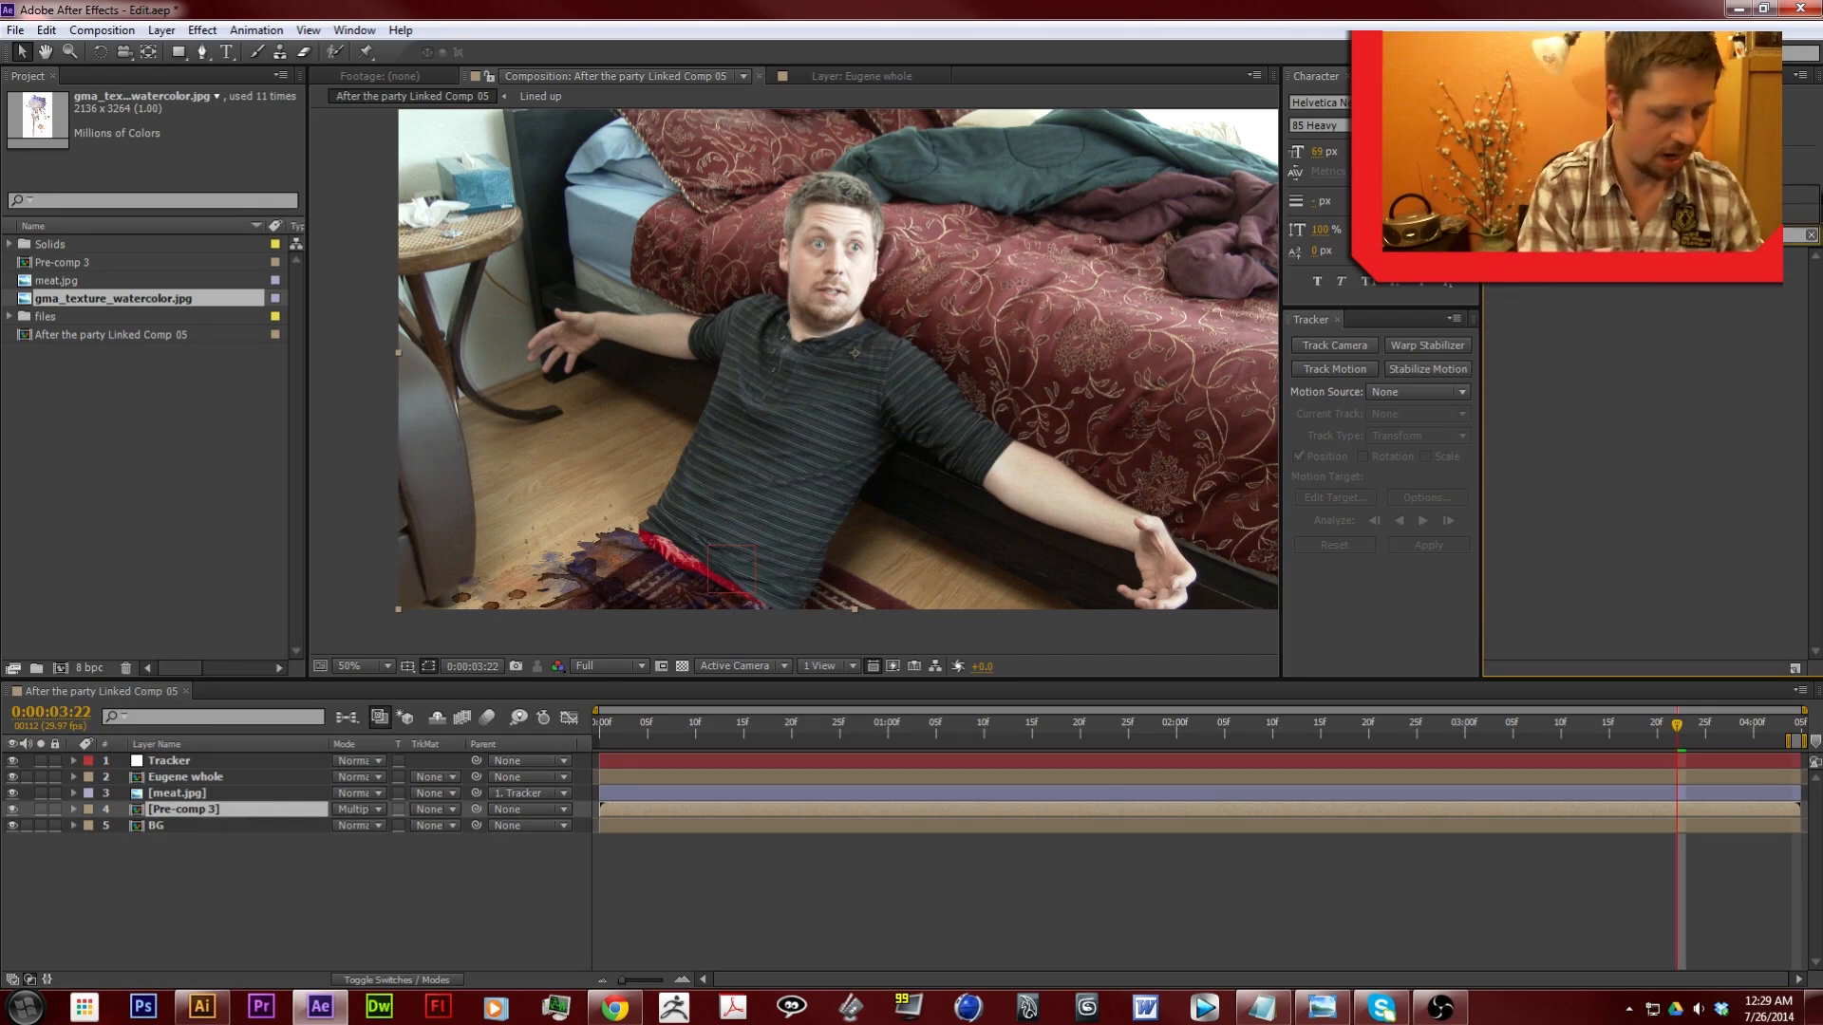
{"action": "key", "text": "BackSpace"}
{"action": "key", "text": "BackSpace"}
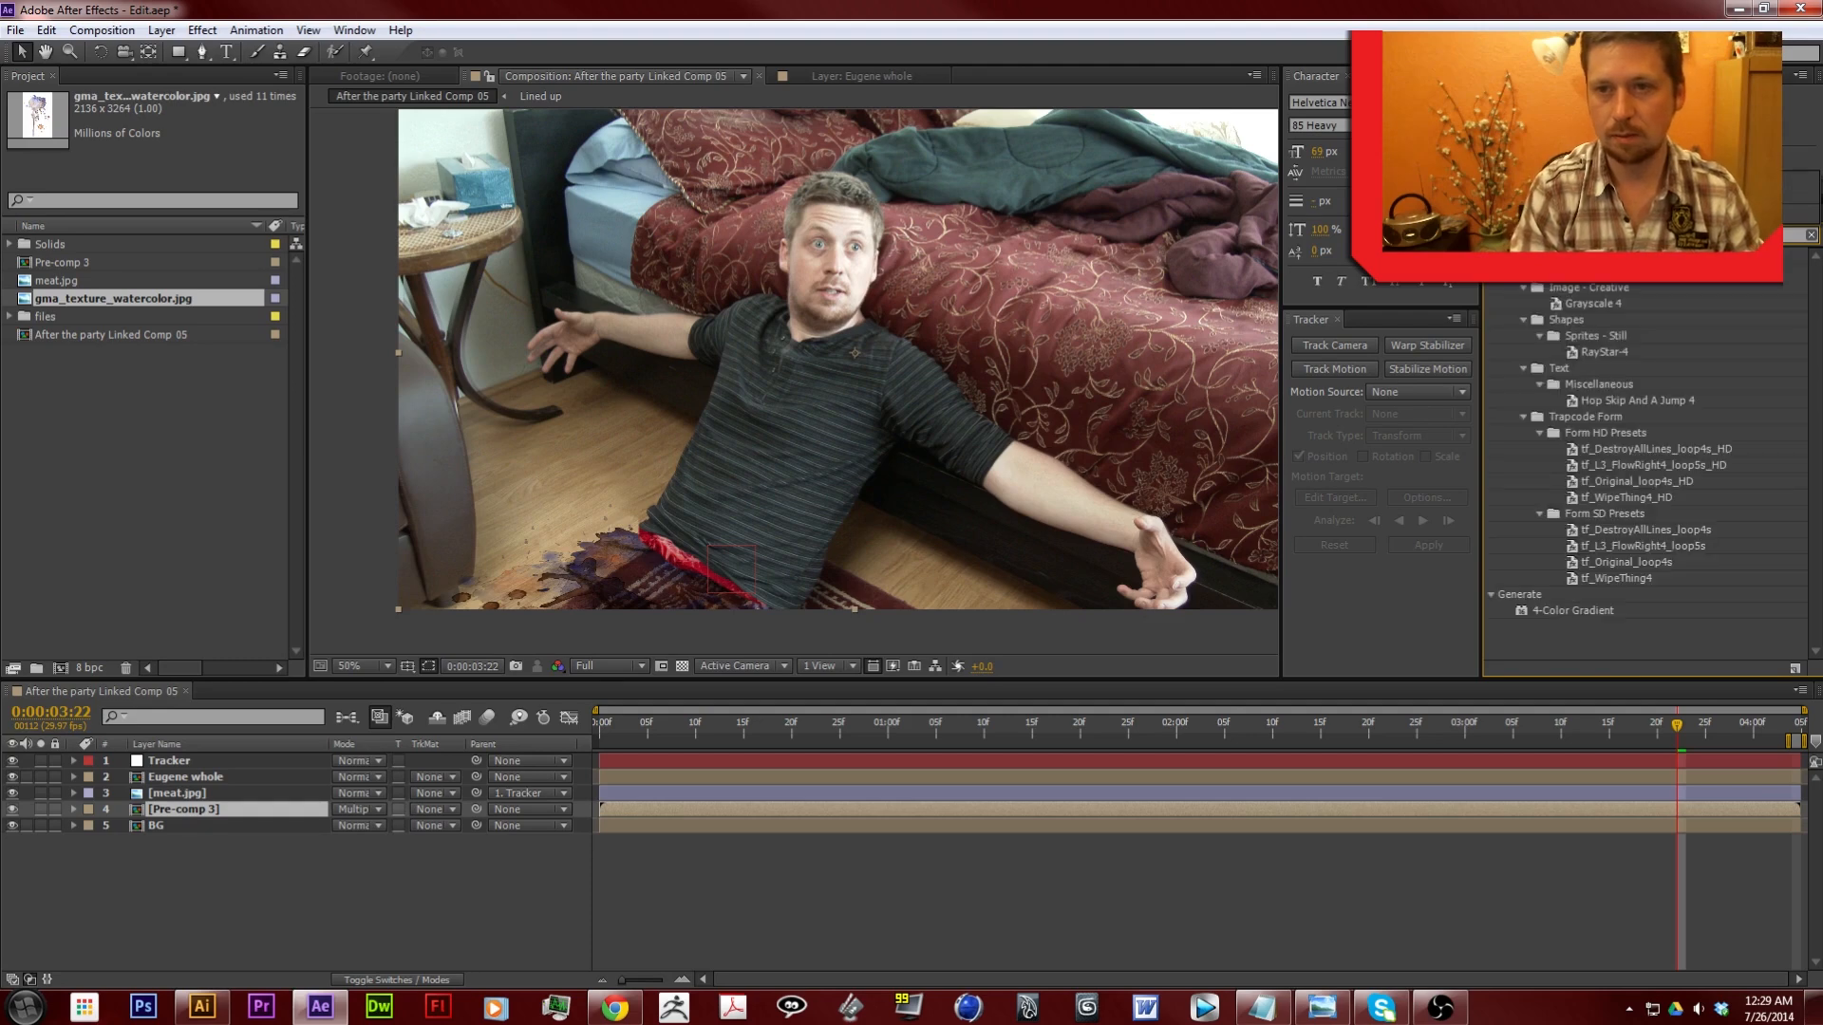
{"action": "left_click", "coordinate": [1588, 613]}
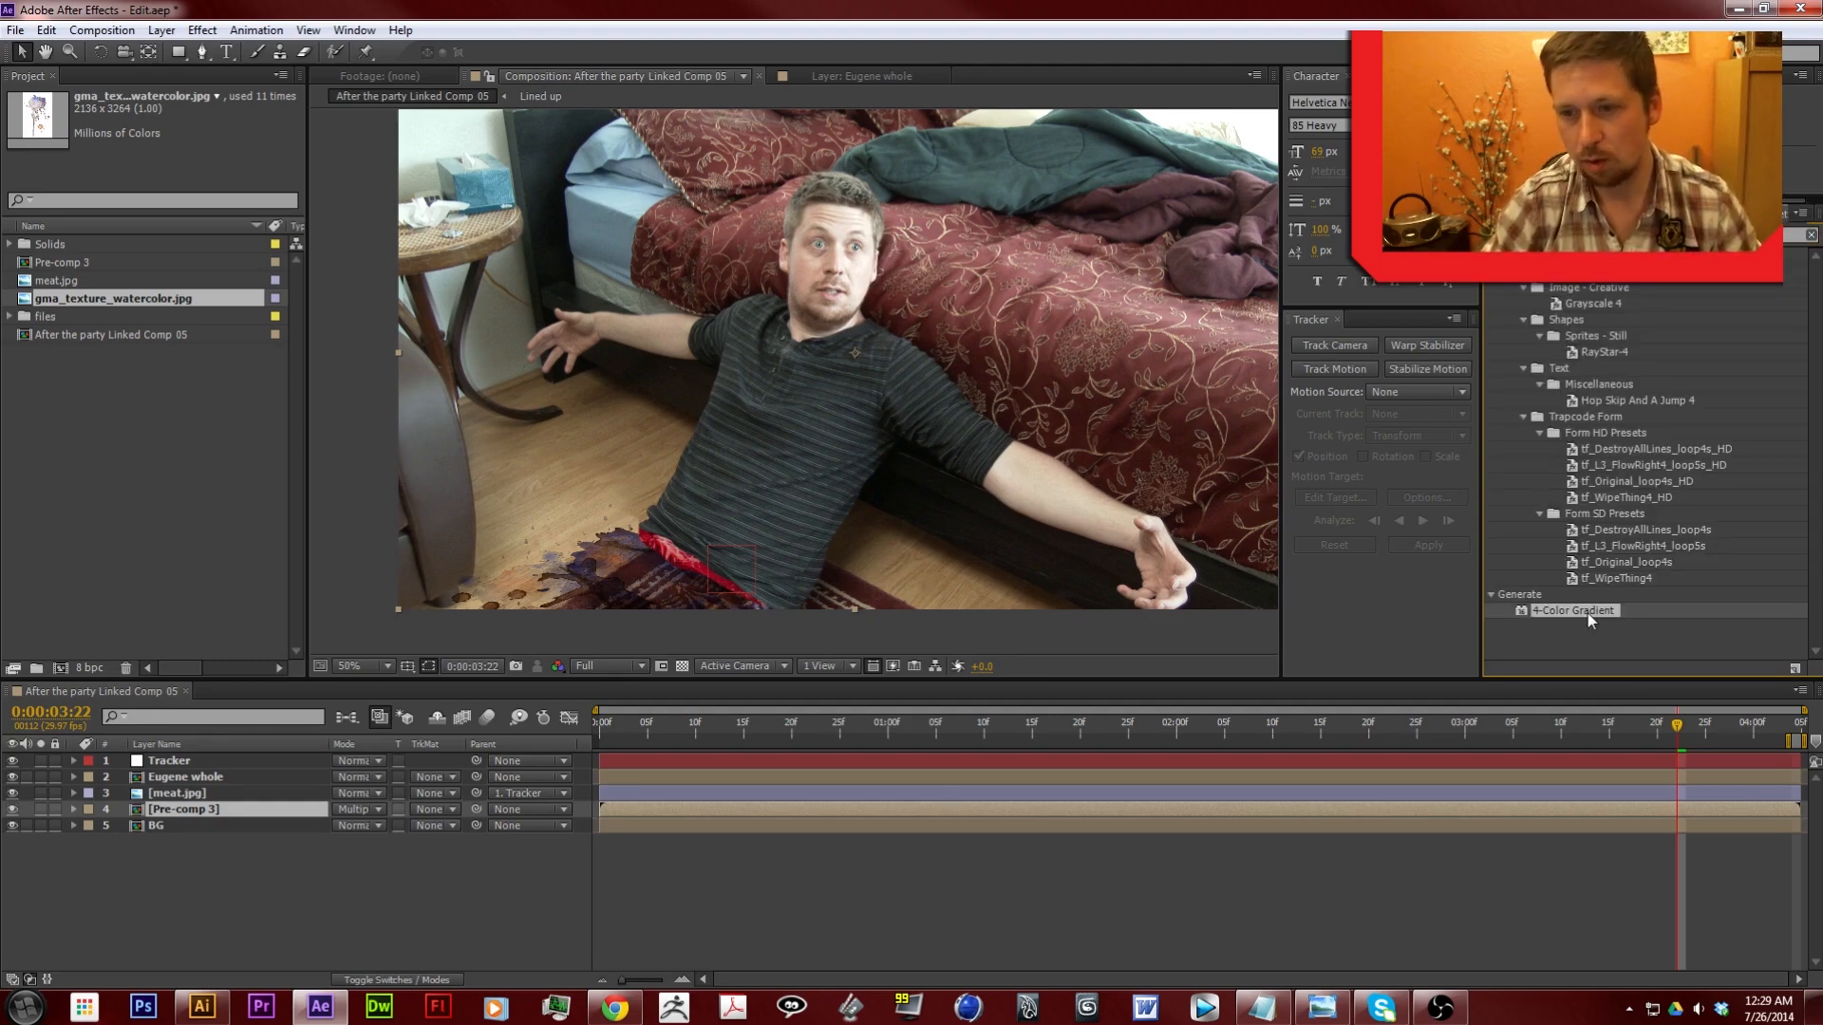
{"action": "left_click_drag", "start_coordinate": [1599, 607], "coordinate": [201, 809]}
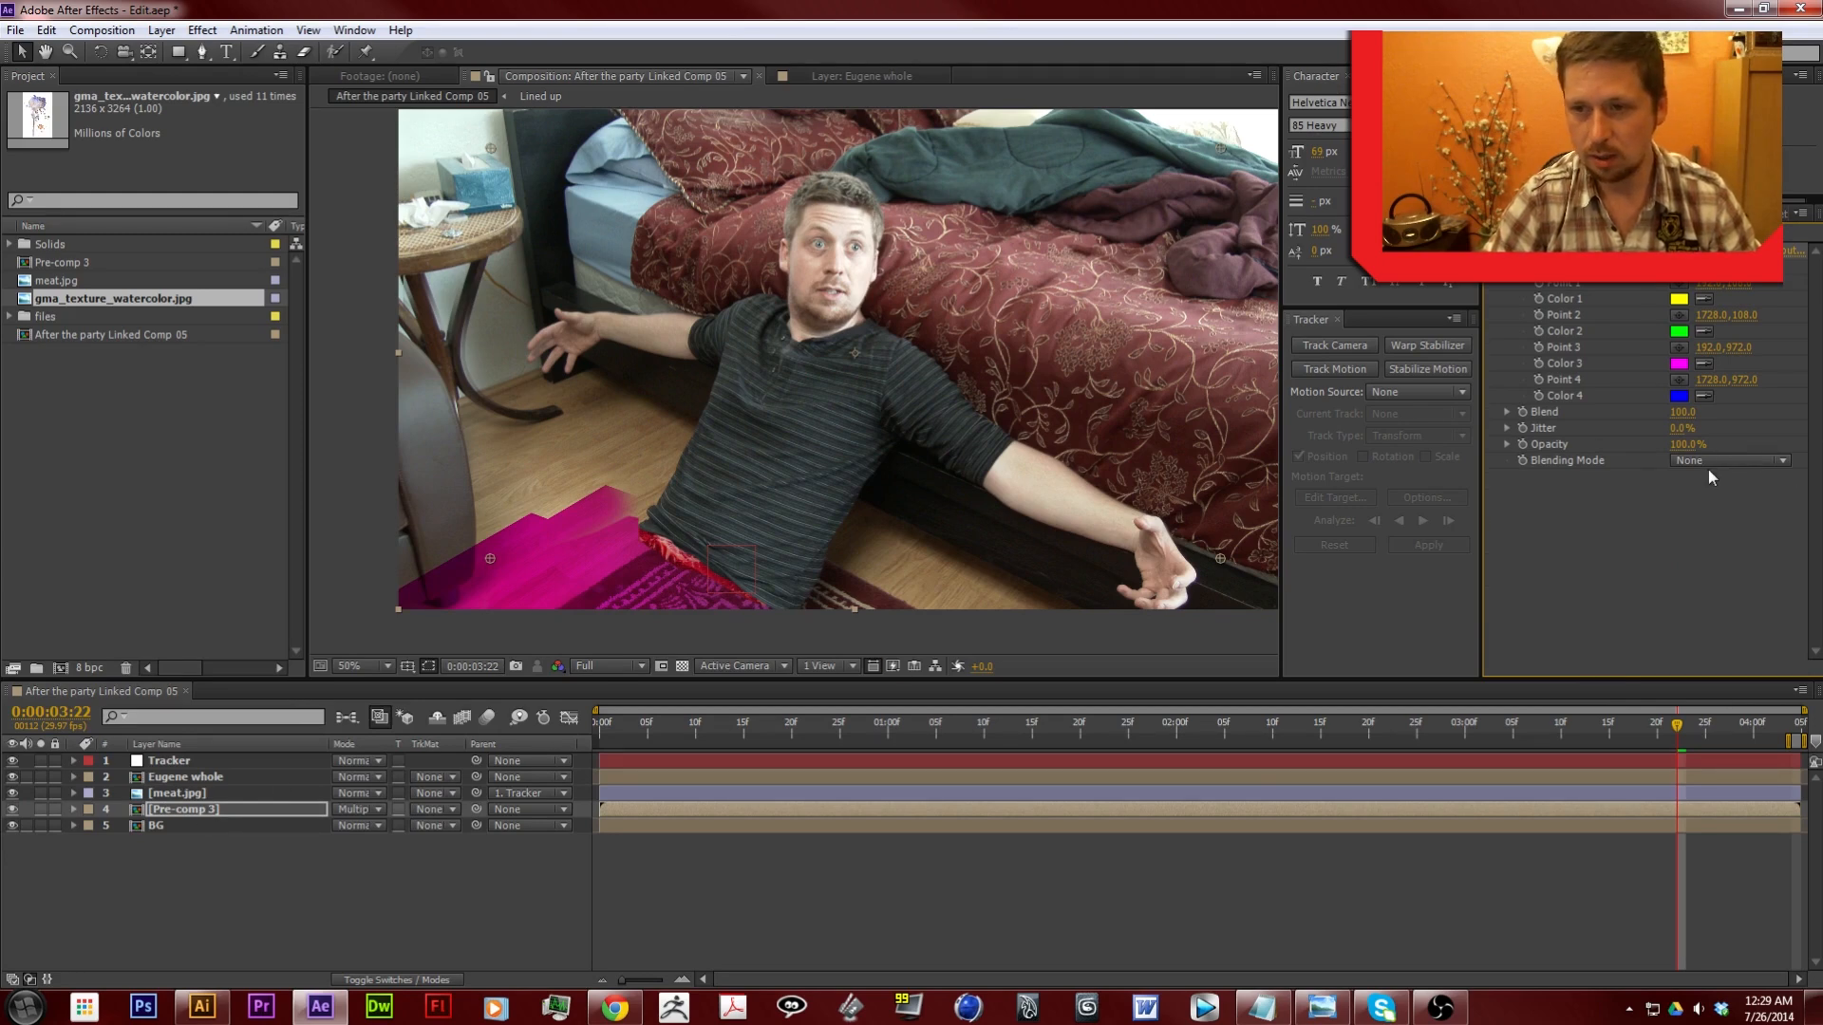
Set the gradient's blending mode to Color and change its Color 3 to pure red (FF0000)
{"action": "left_click", "coordinate": [1699, 462]}
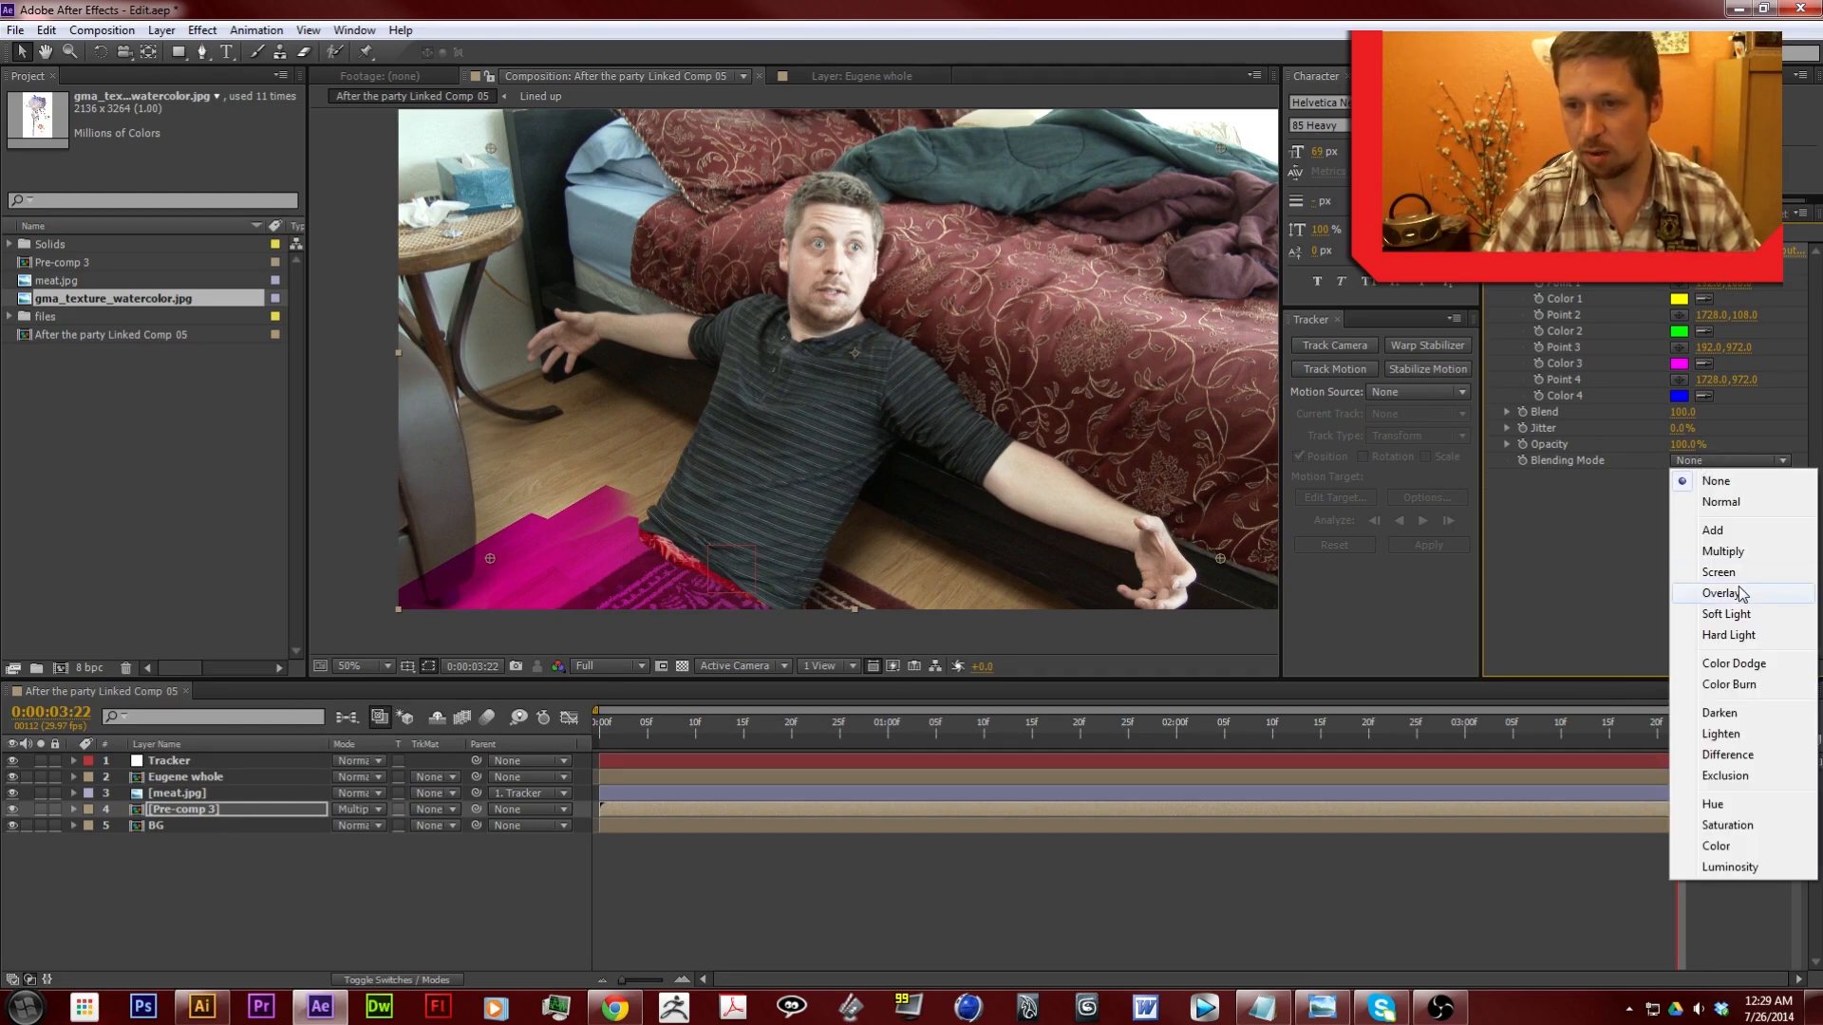
{"action": "left_click", "coordinate": [1714, 846]}
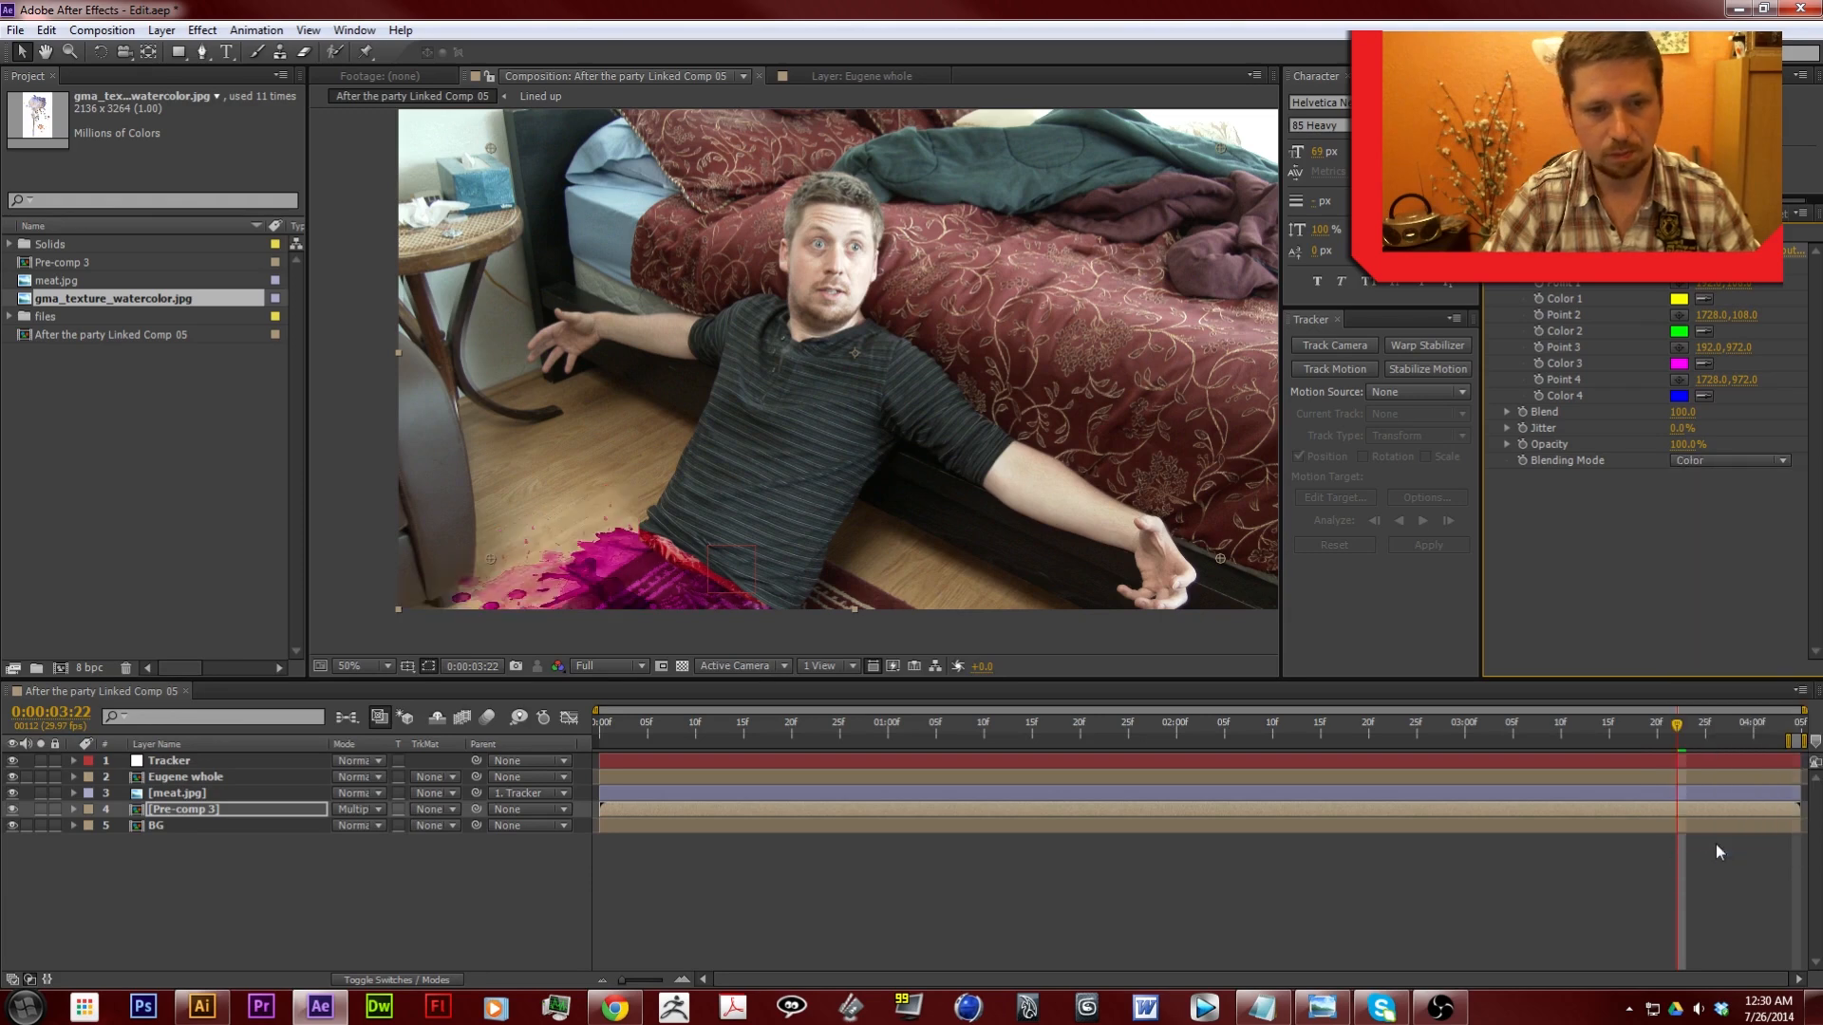
{"action": "left_click", "coordinate": [1679, 365]}
{"action": "left_click_drag", "start_coordinate": [1327, 183], "coordinate": [1294, 149]}
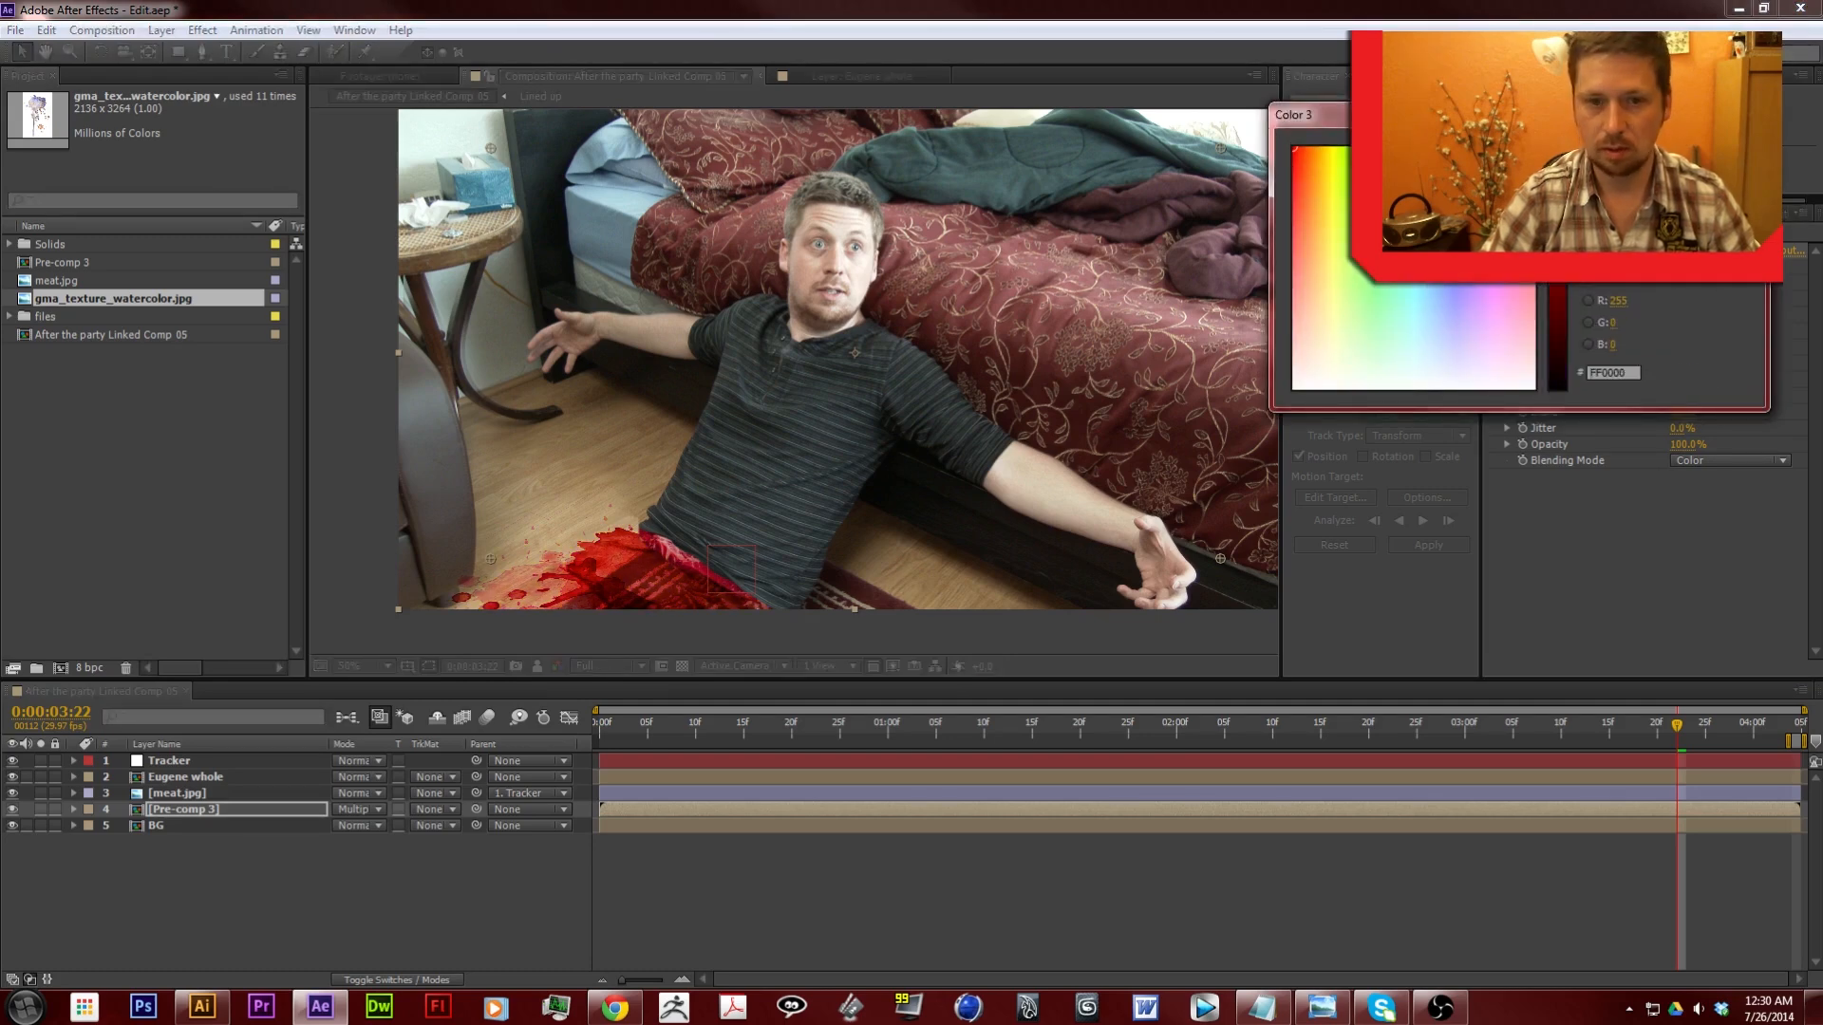
{"action": "left_click", "coordinate": [1713, 157]}
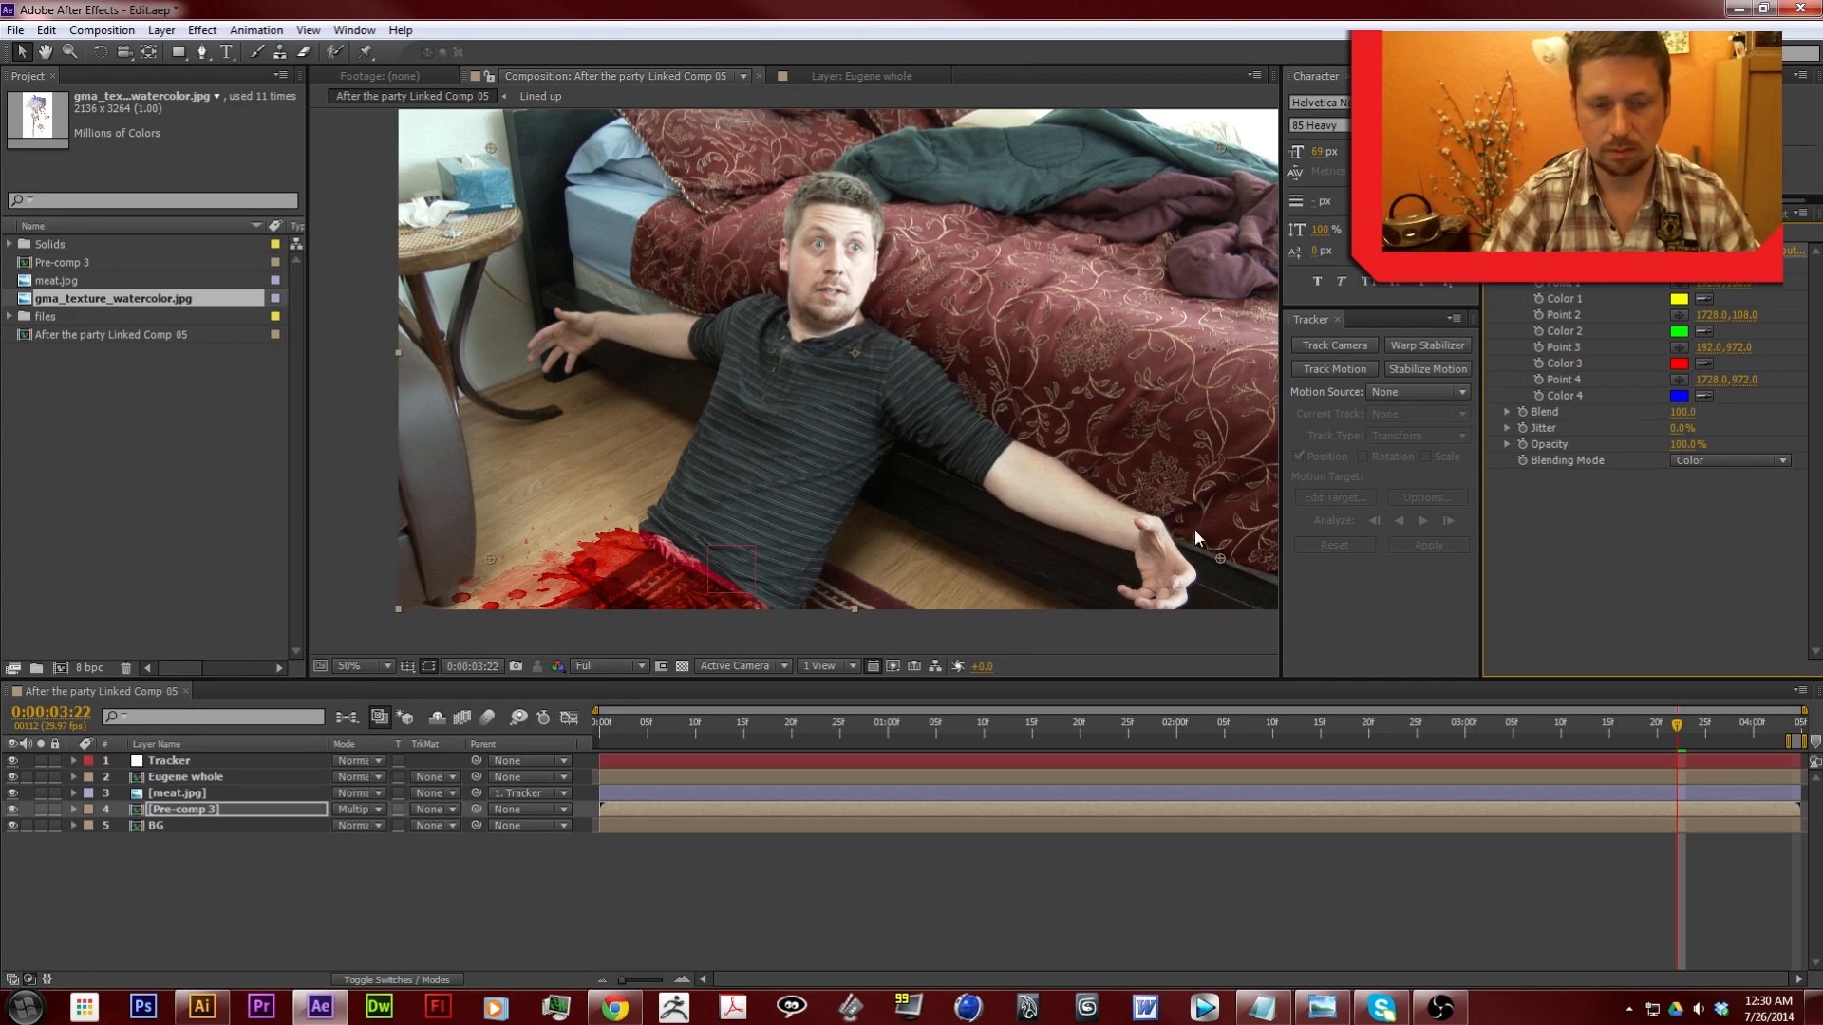
Place the gradient's Point 4 on the stain beside the wound at 678, 1058 and make Color 4 a very dark red
{"action": "left_click", "coordinate": [1679, 378]}
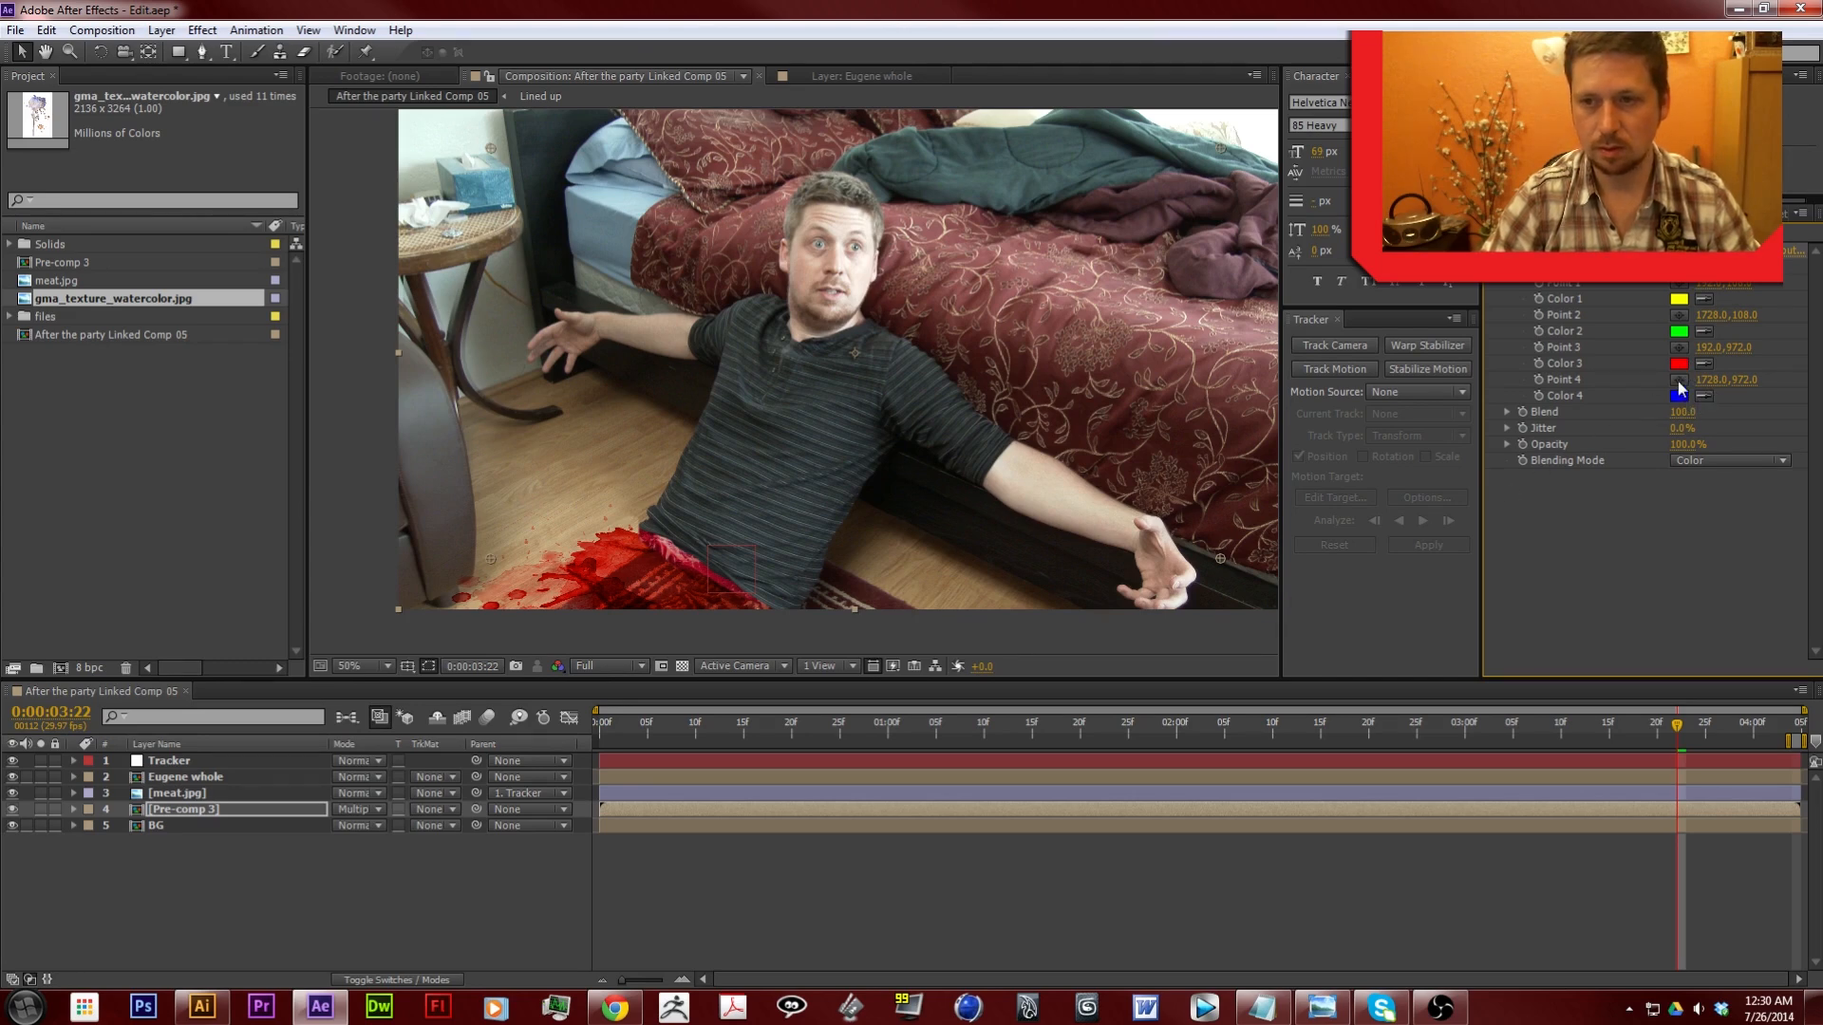
{"action": "left_click", "coordinate": [721, 600]}
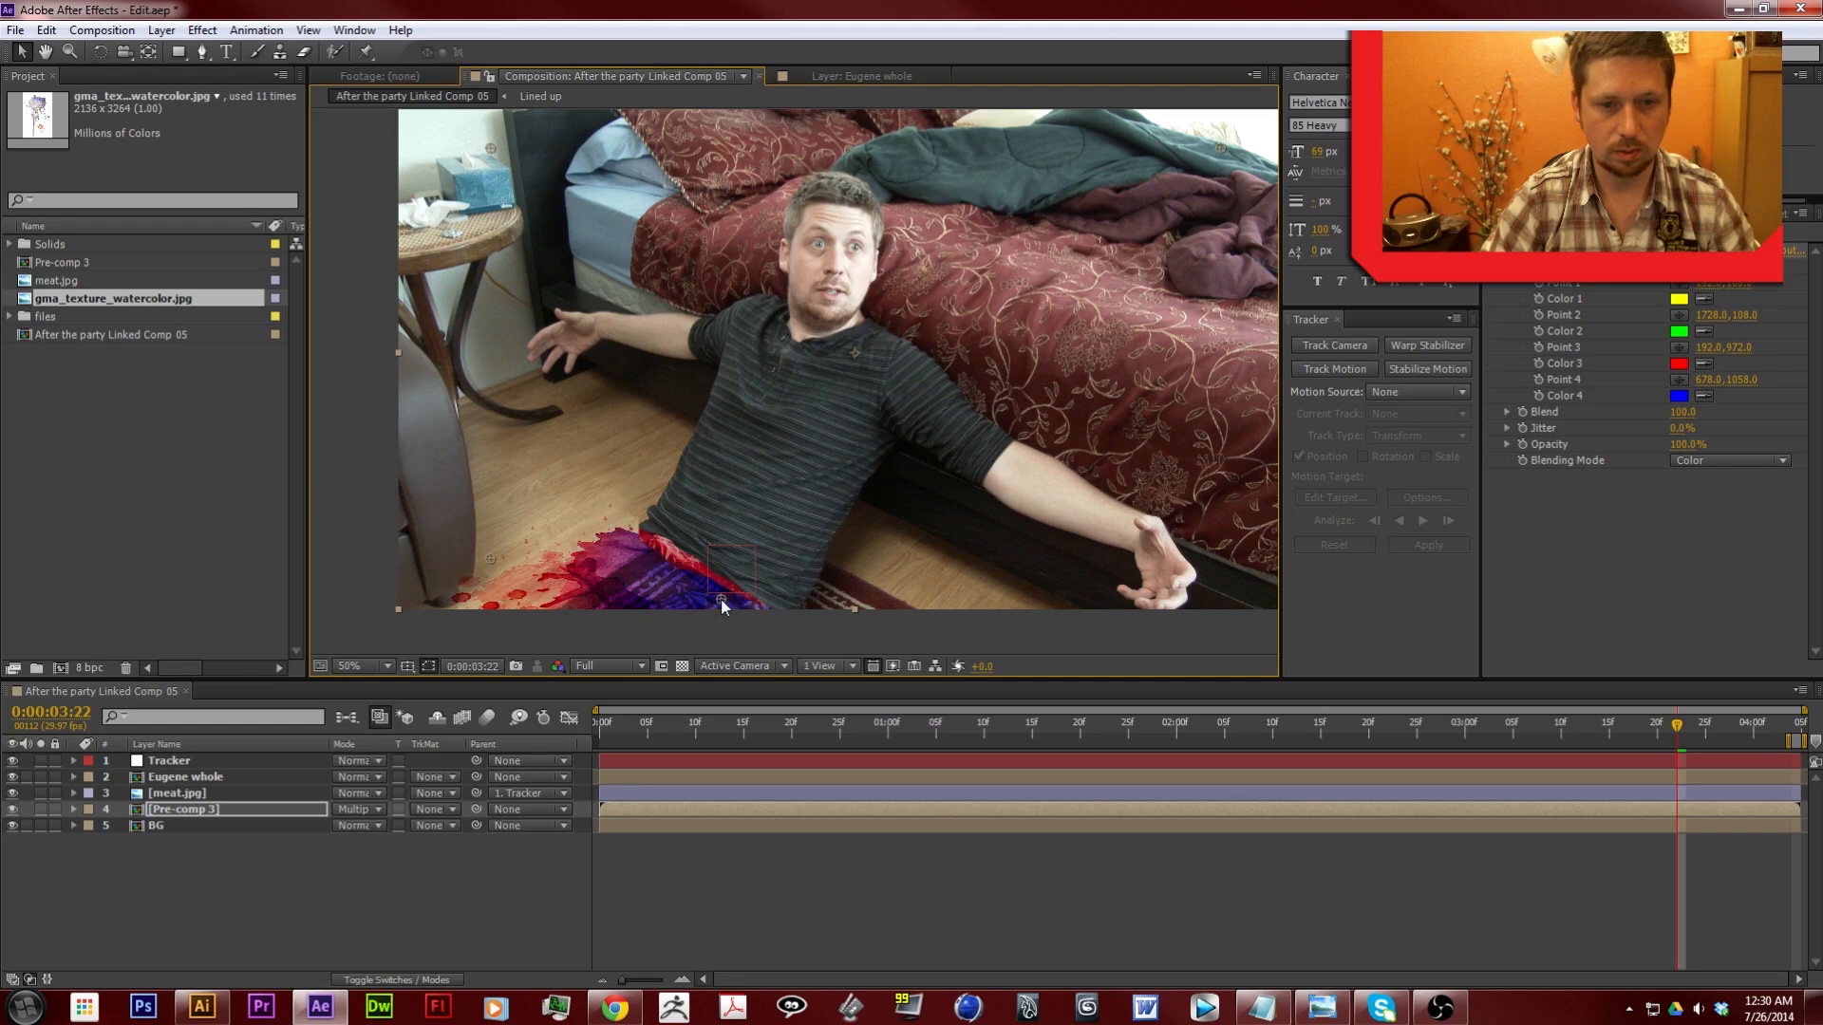
{"action": "left_click", "coordinate": [1680, 397]}
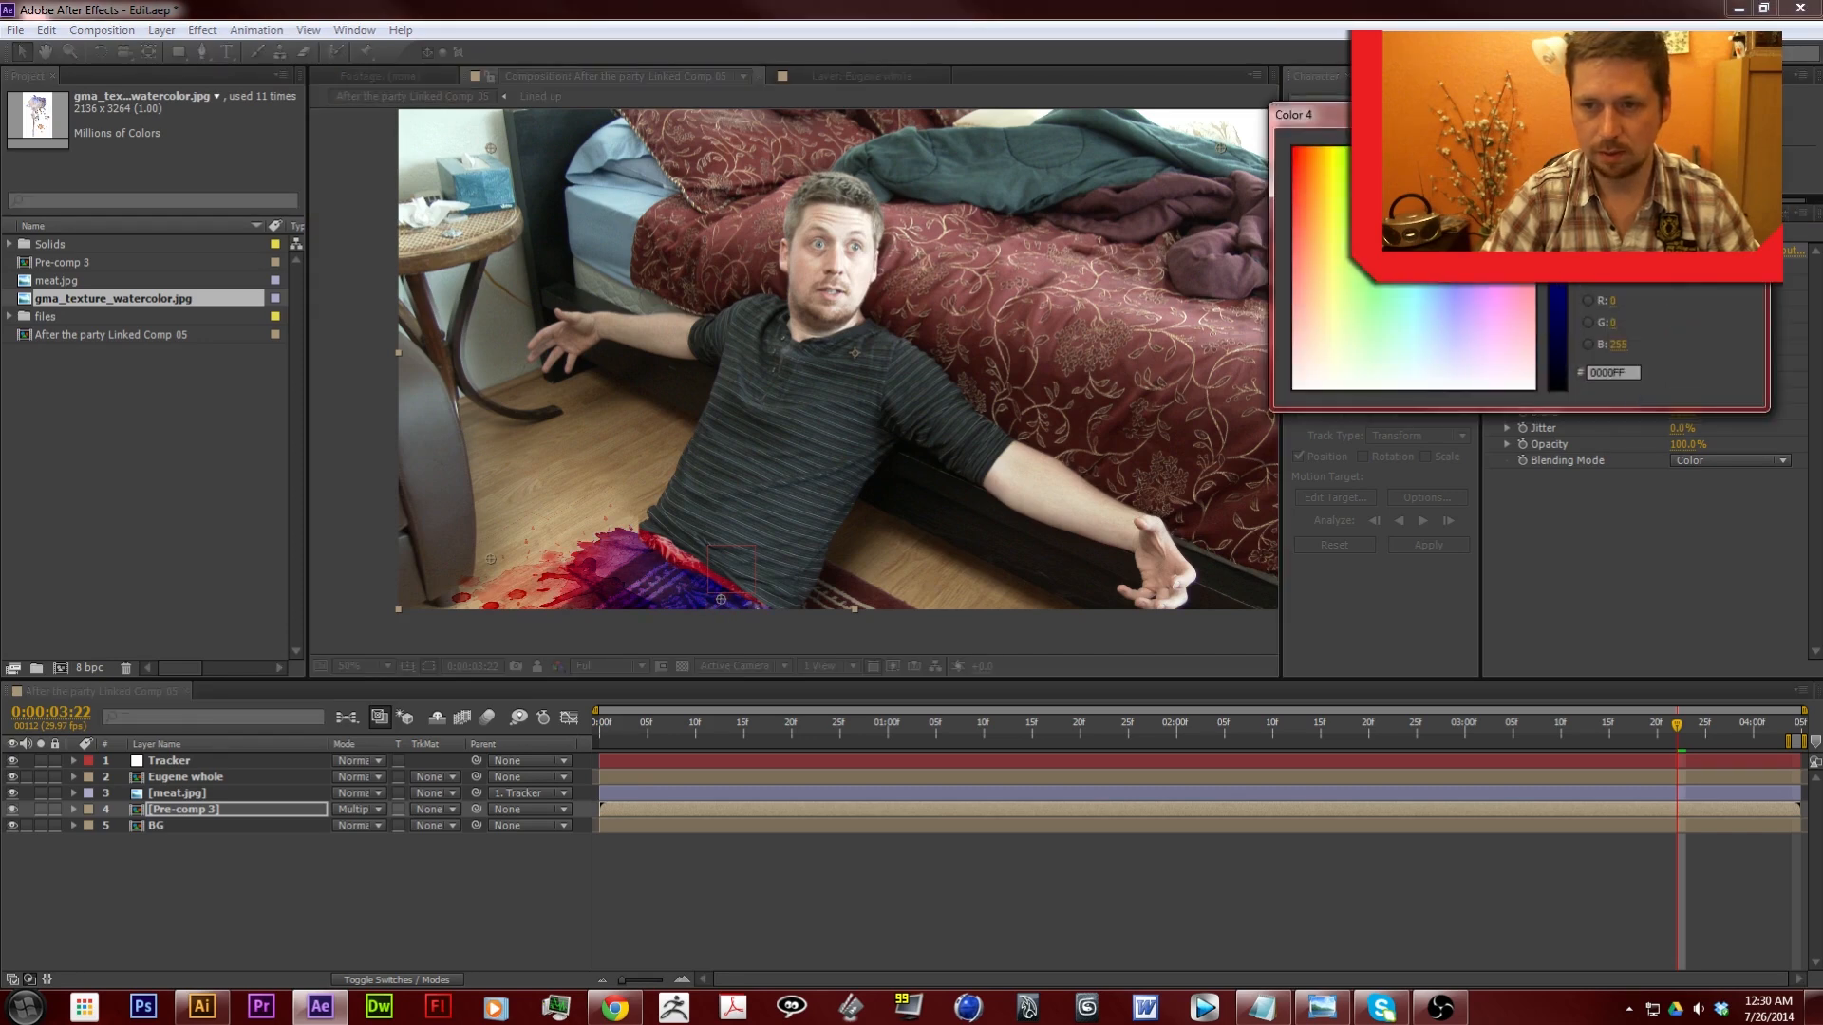
{"action": "left_click", "coordinate": [1535, 146]}
{"action": "left_click_drag", "start_coordinate": [1555, 190], "coordinate": [1558, 327]}
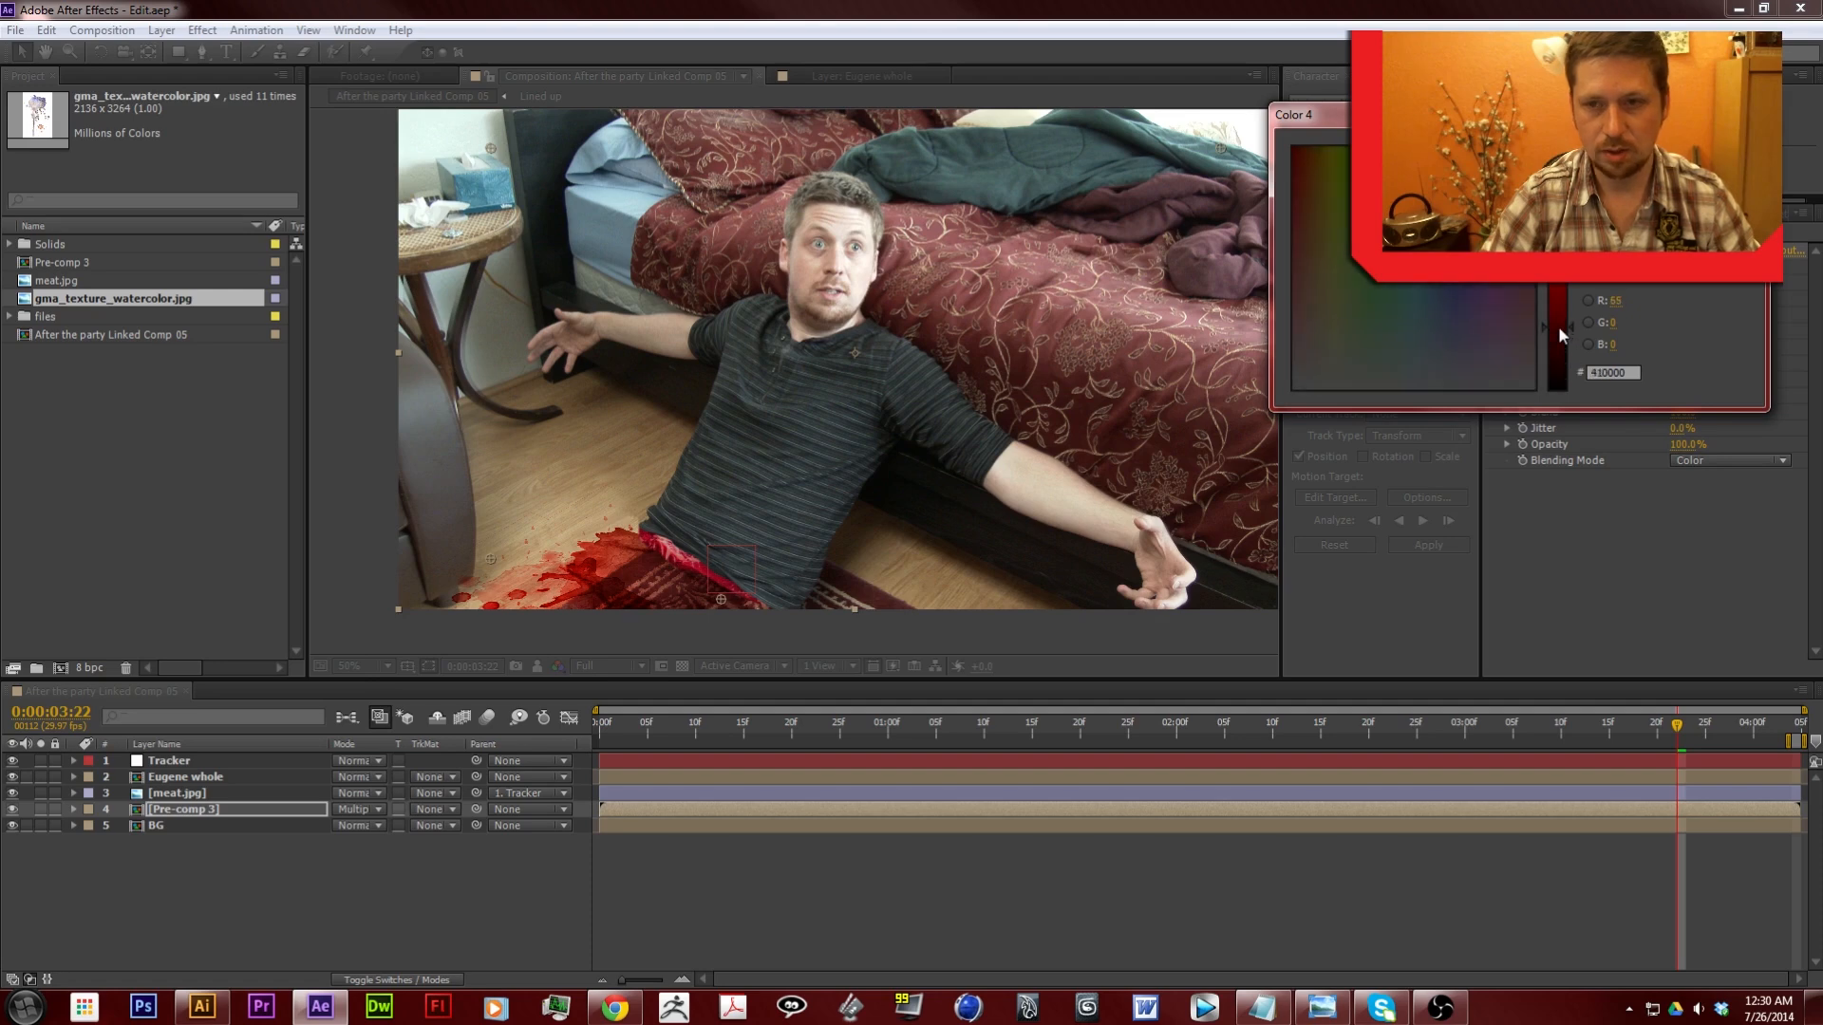
{"action": "left_click", "coordinate": [1717, 154]}
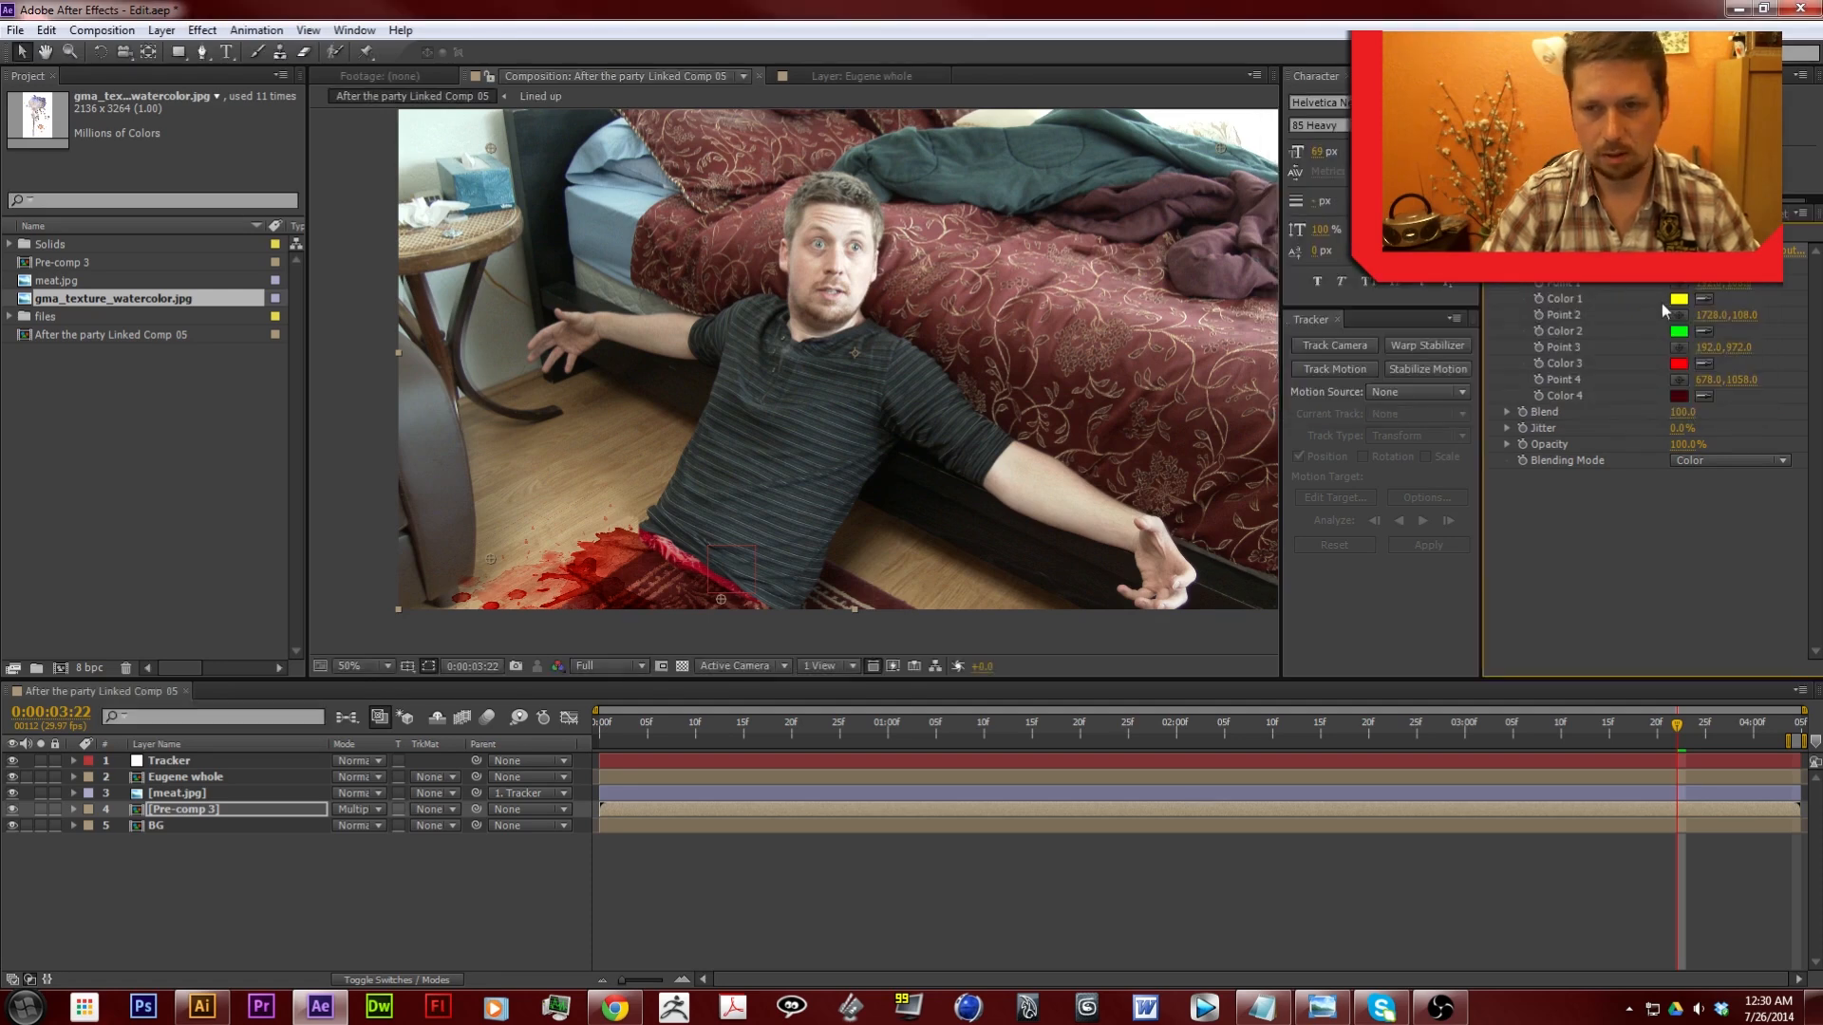
Place the gradient's Point 2 on the splatter near the chair and change Color 2 to orange-red
{"action": "left_click", "coordinate": [1679, 332]}
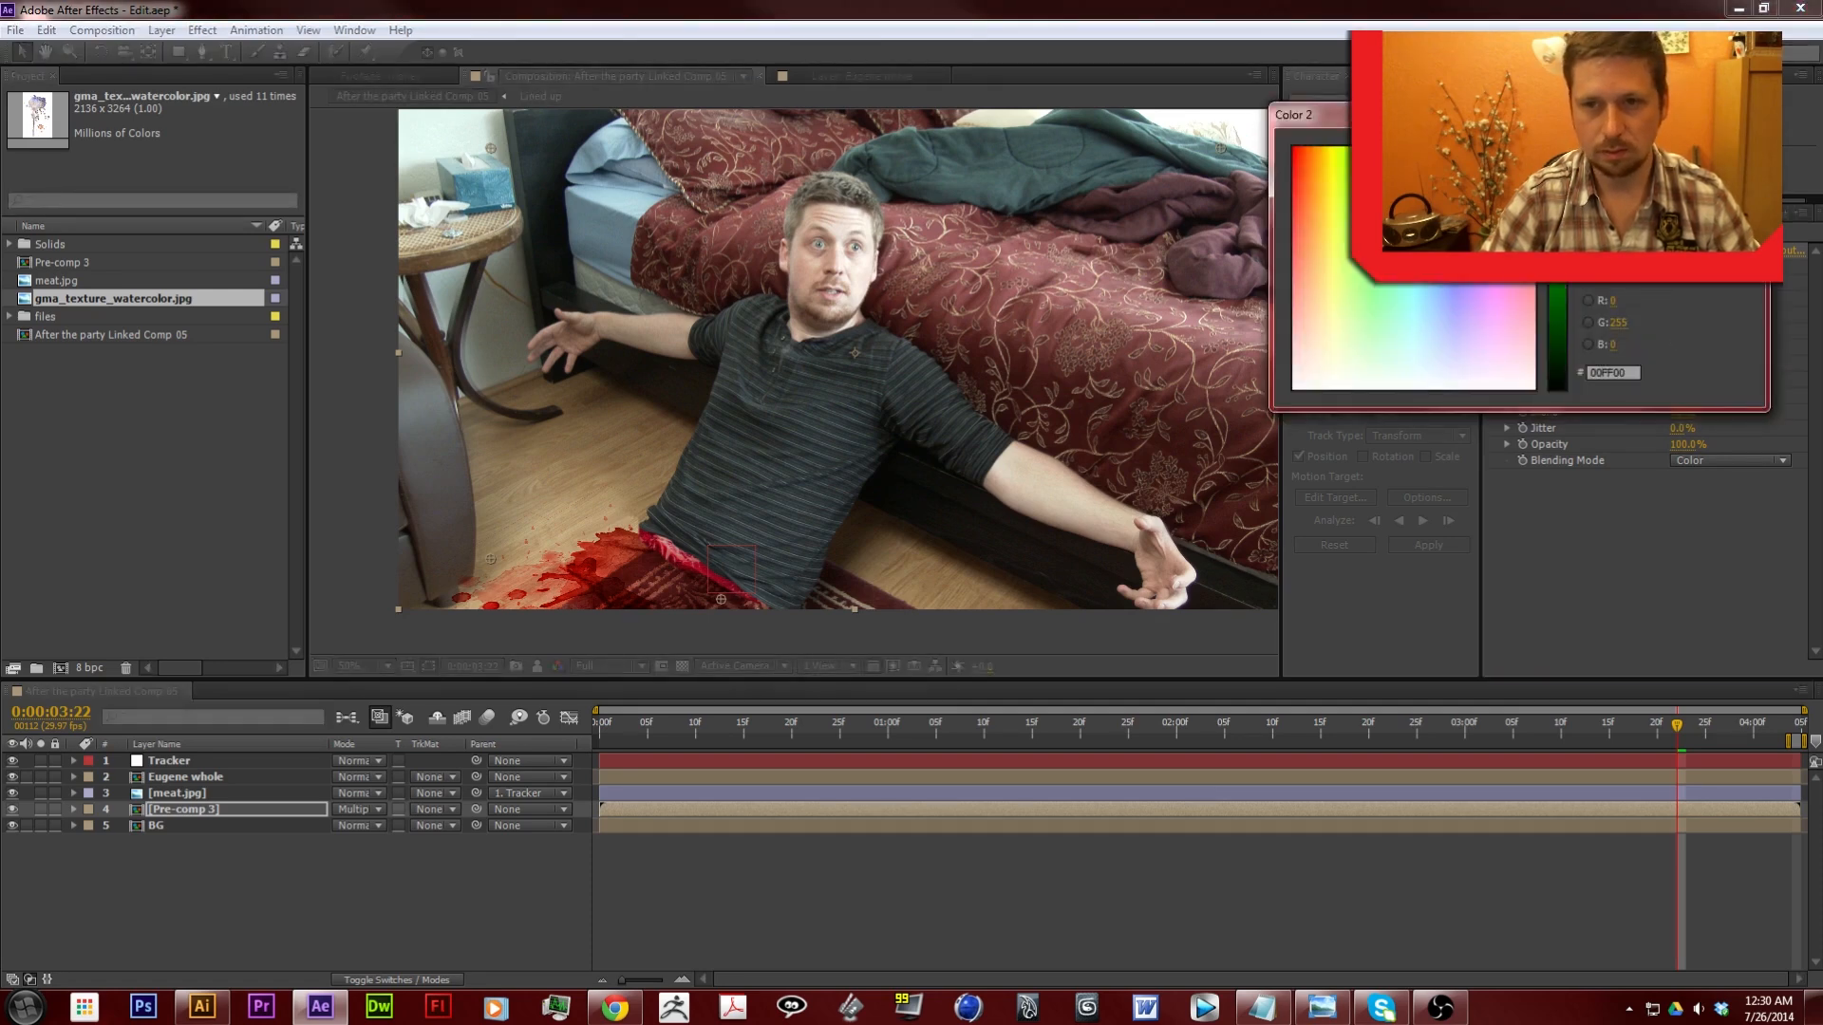
{"action": "left_click", "coordinate": [1717, 153]}
{"action": "left_click", "coordinate": [1679, 316]}
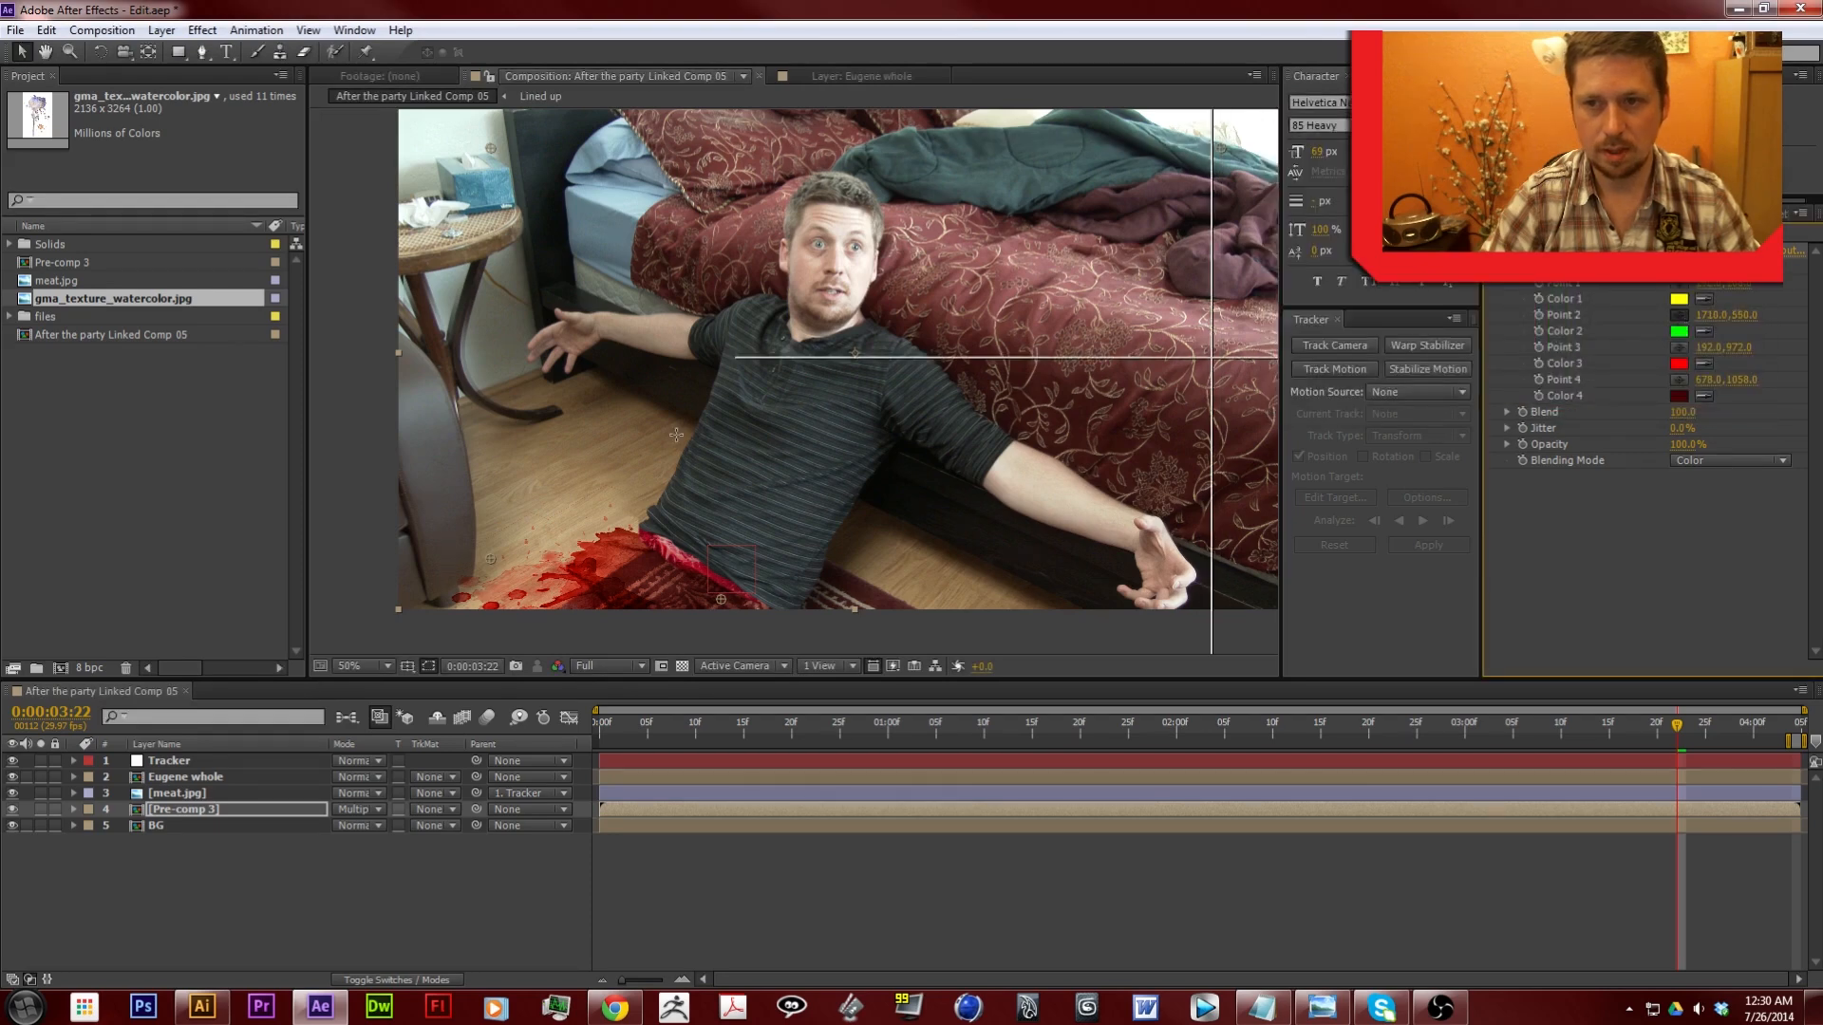
{"action": "left_click", "coordinate": [475, 596]}
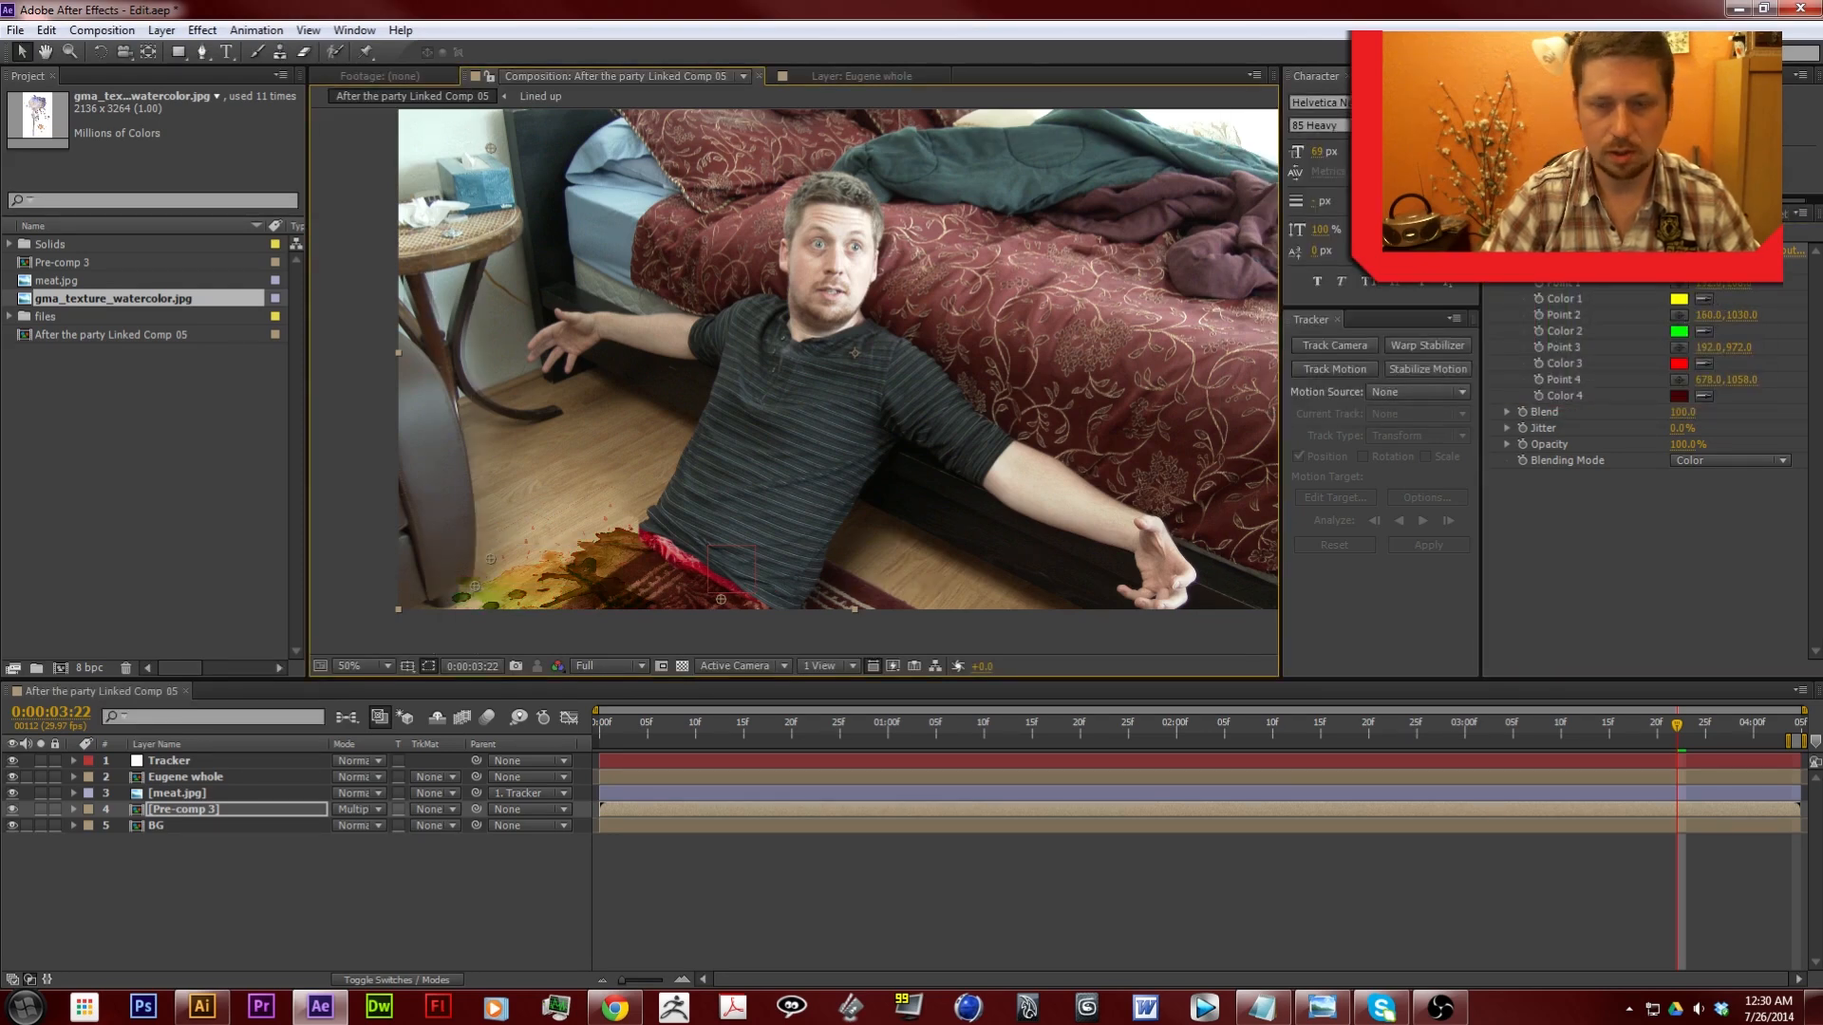
{"action": "left_click", "coordinate": [1678, 332]}
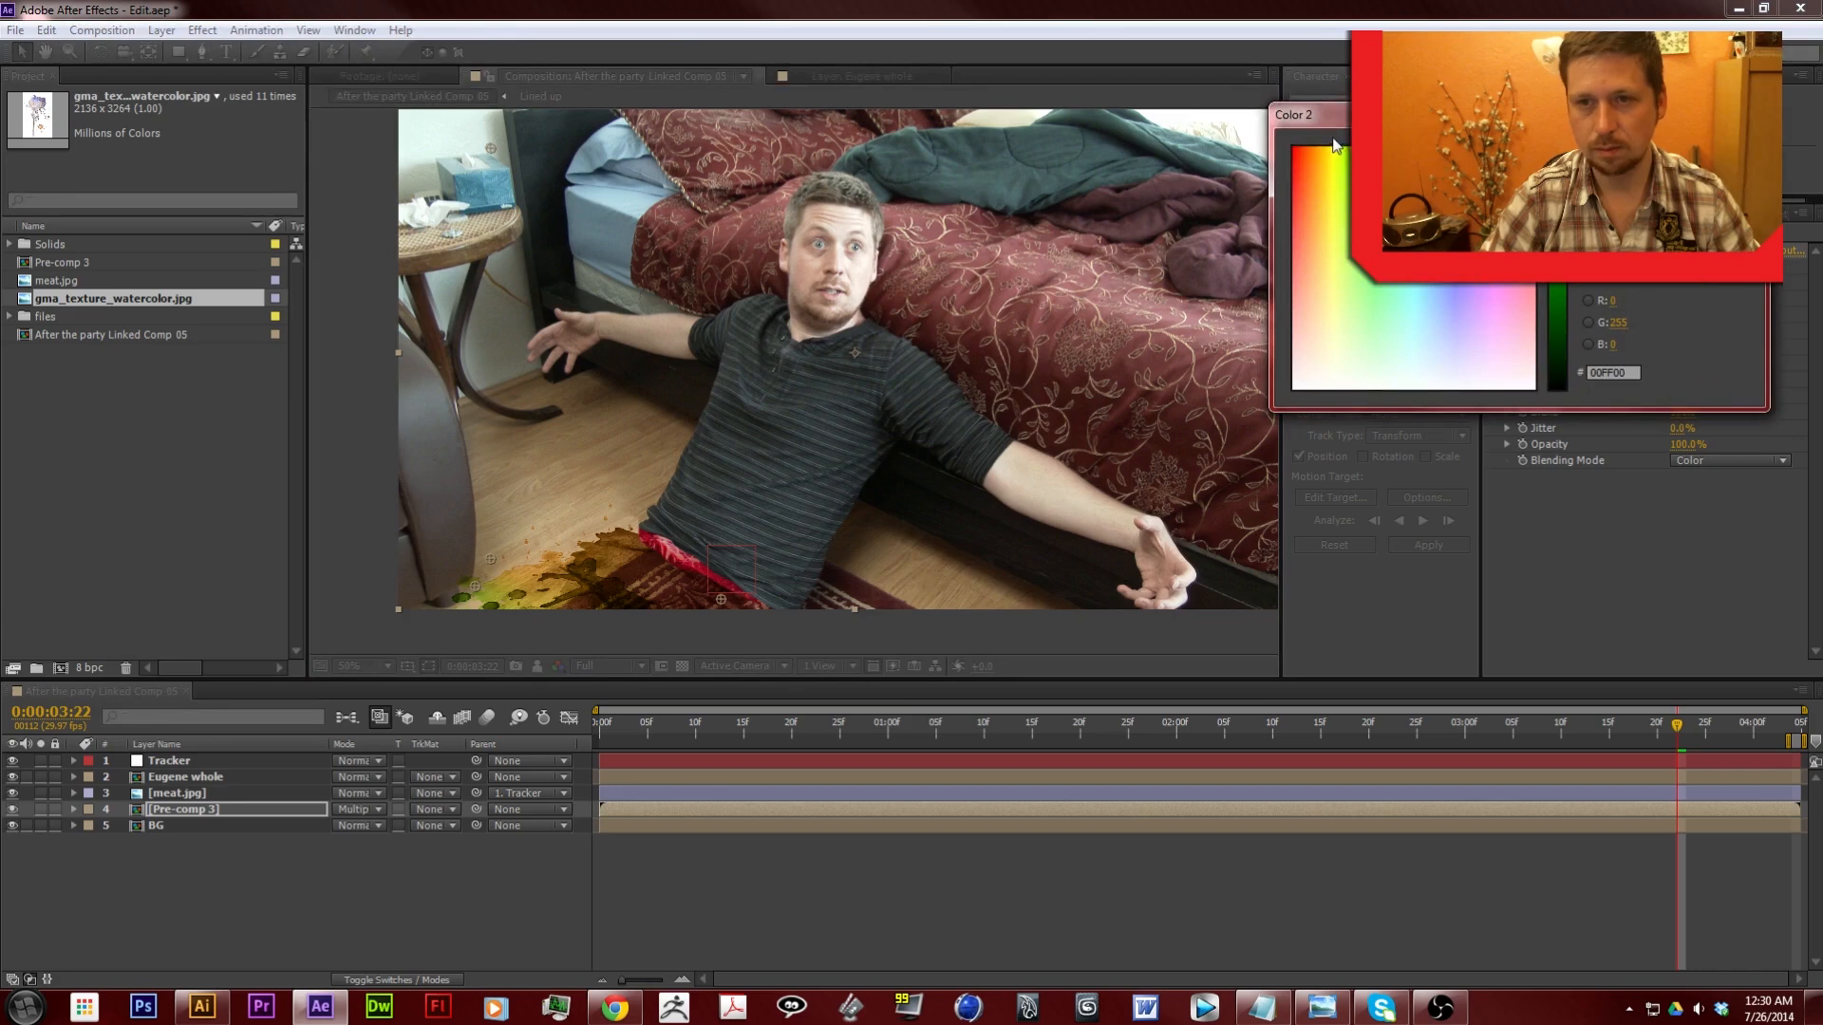
{"action": "left_click_drag", "start_coordinate": [1340, 153], "coordinate": [1299, 137]}
{"action": "left_click", "coordinate": [1715, 154]}
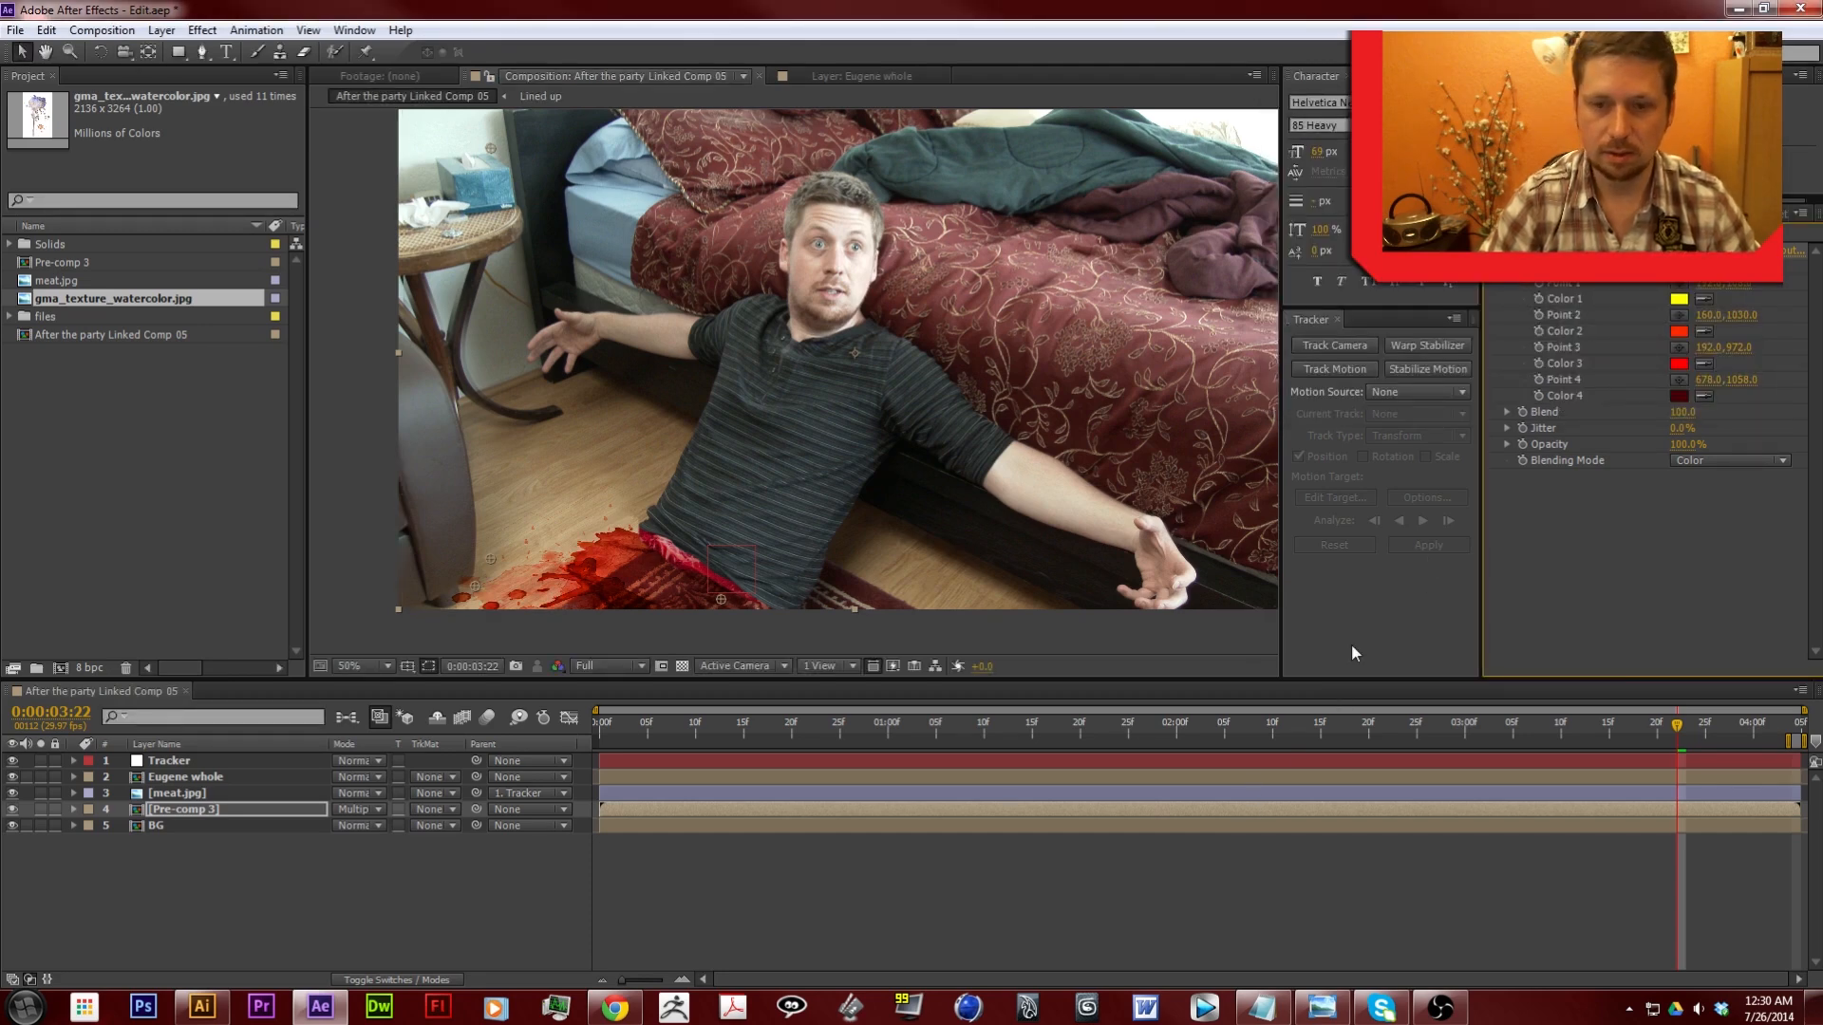
At 0:00:04:04, draw a closed mask on the stain pre-comp around the chair's lower edge and foot where the blood overlaps them
{"action": "left_click", "coordinate": [1174, 636]}
{"action": "left_click_drag", "start_coordinate": [612, 734], "coordinate": [1792, 776]}
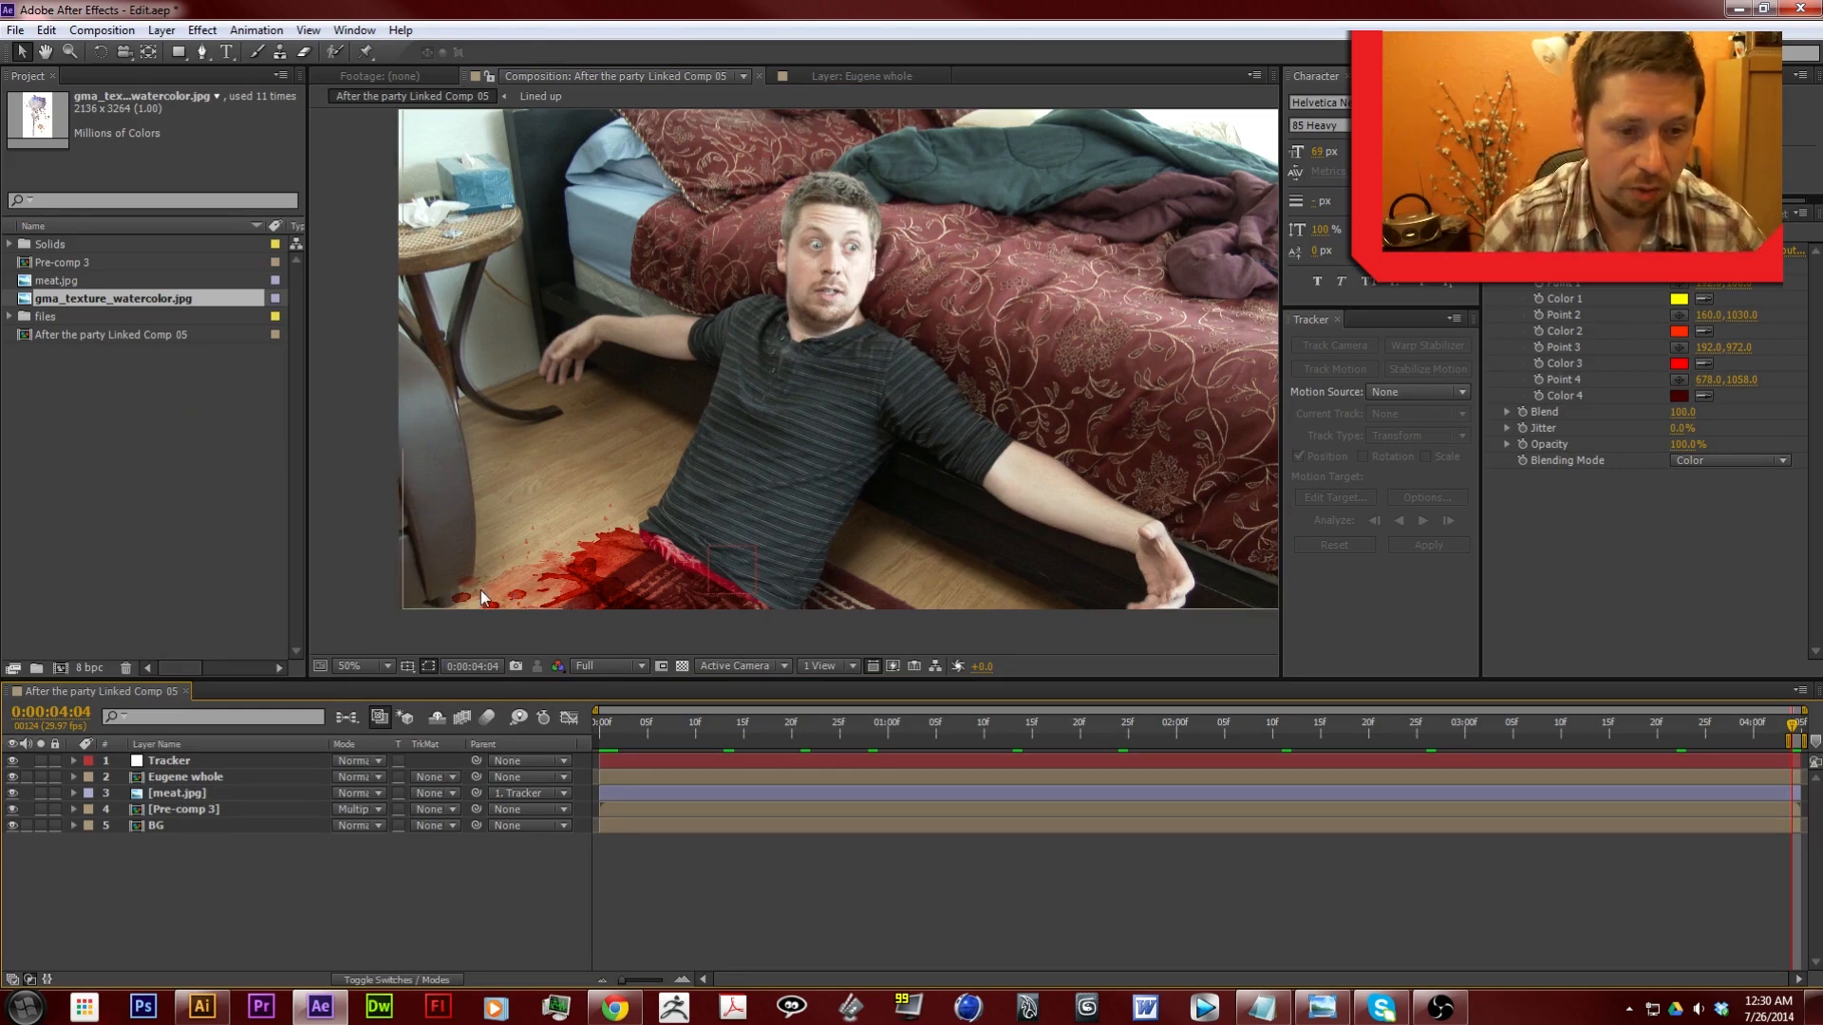
{"action": "left_click", "coordinate": [158, 813]}
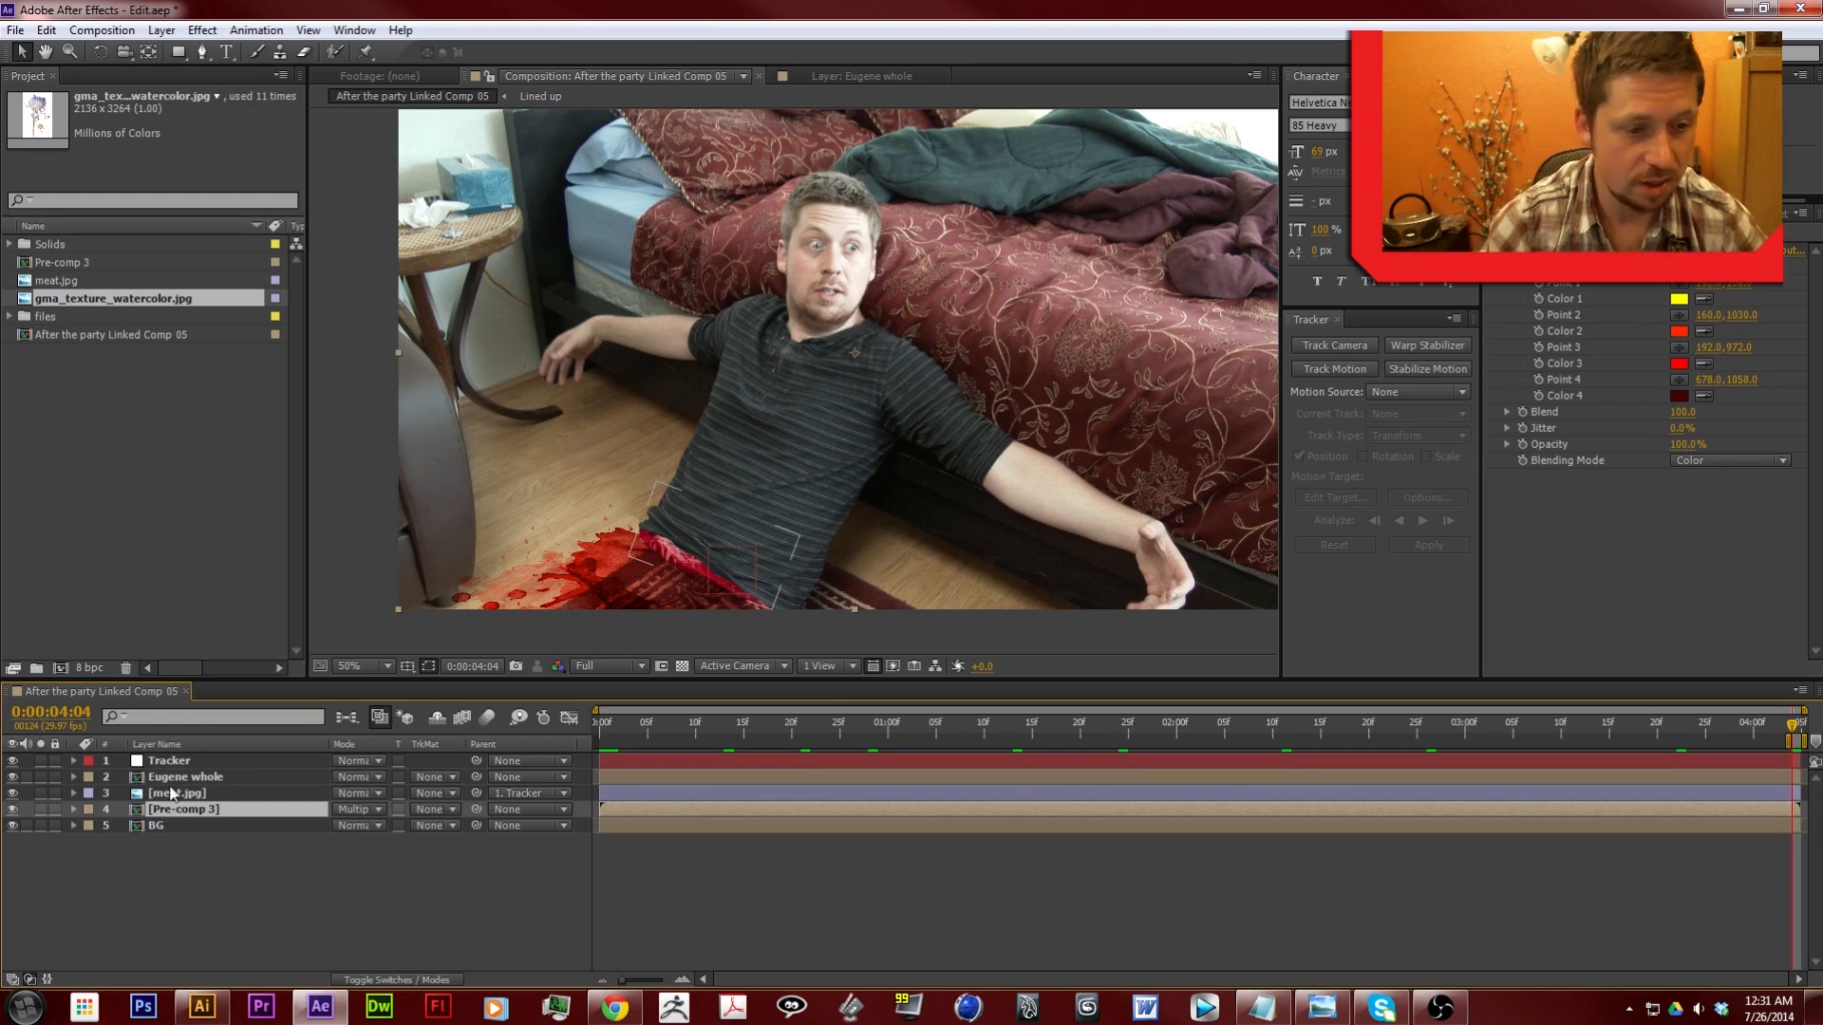
{"action": "left_click", "coordinate": [205, 54]}
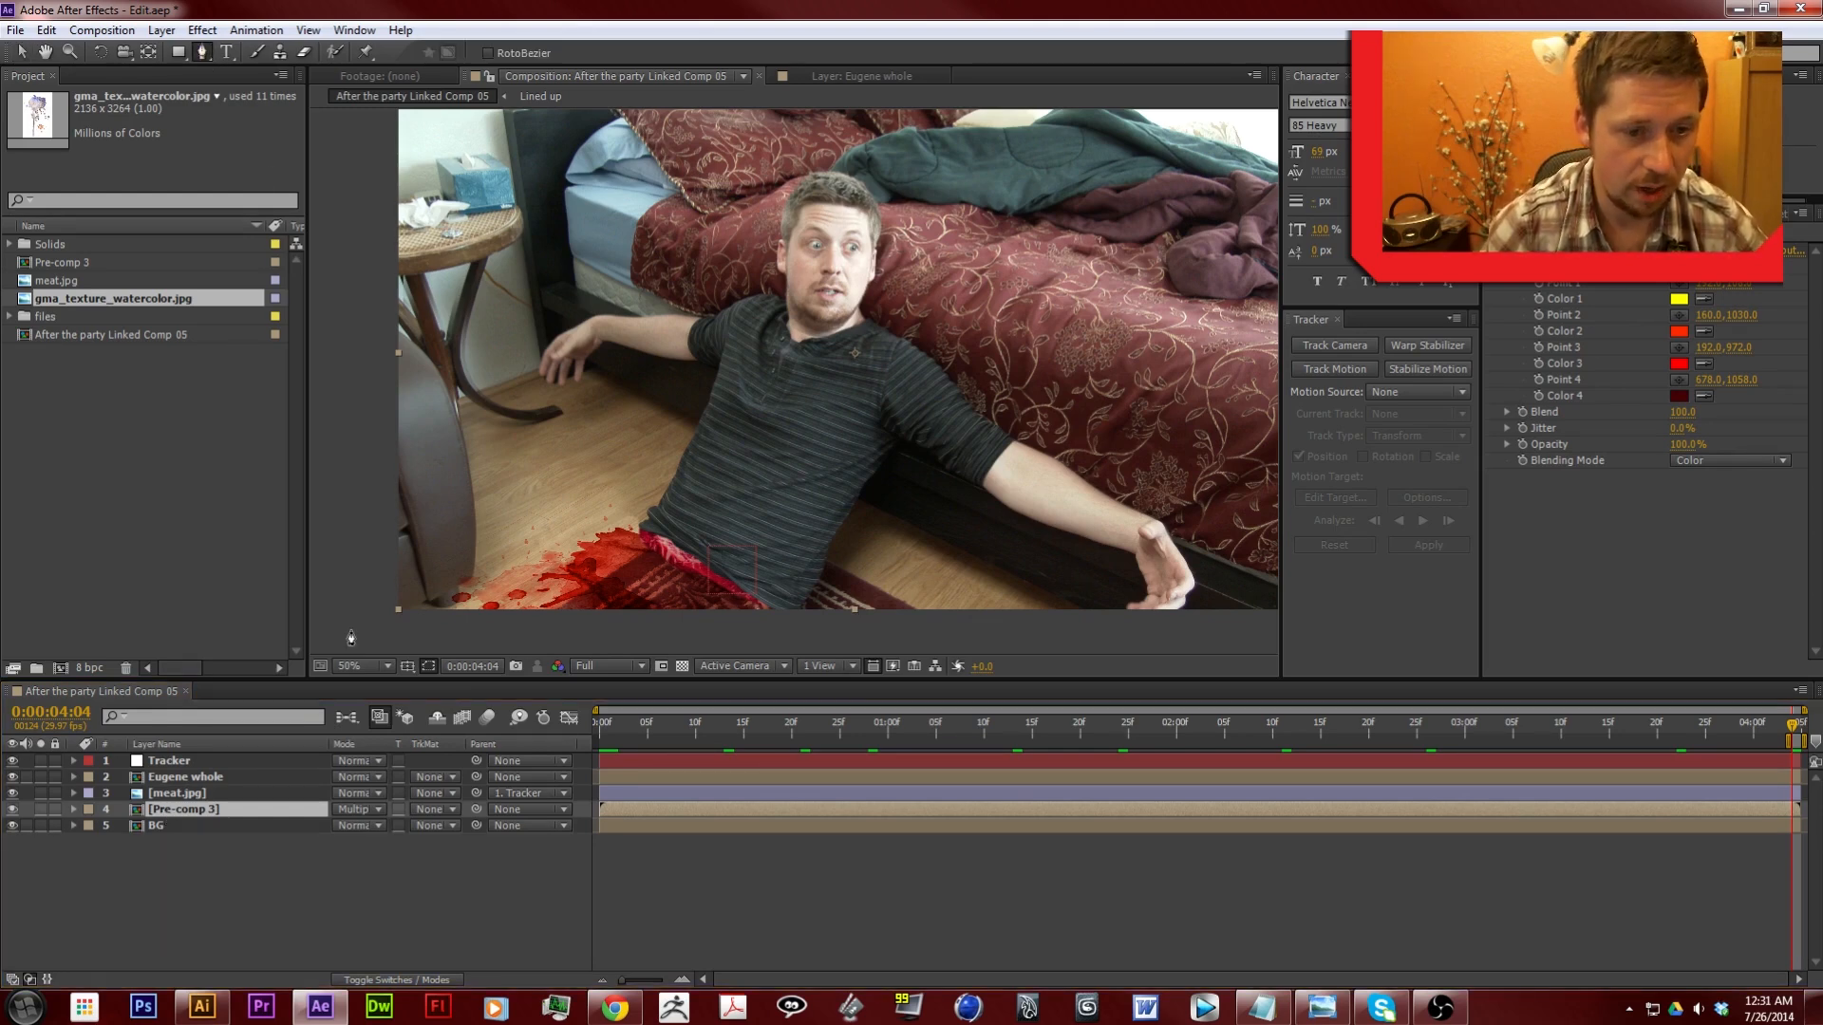
{"action": "scroll", "coordinate": [558, 512], "scroll_direction": "up", "scroll_amount": 2}
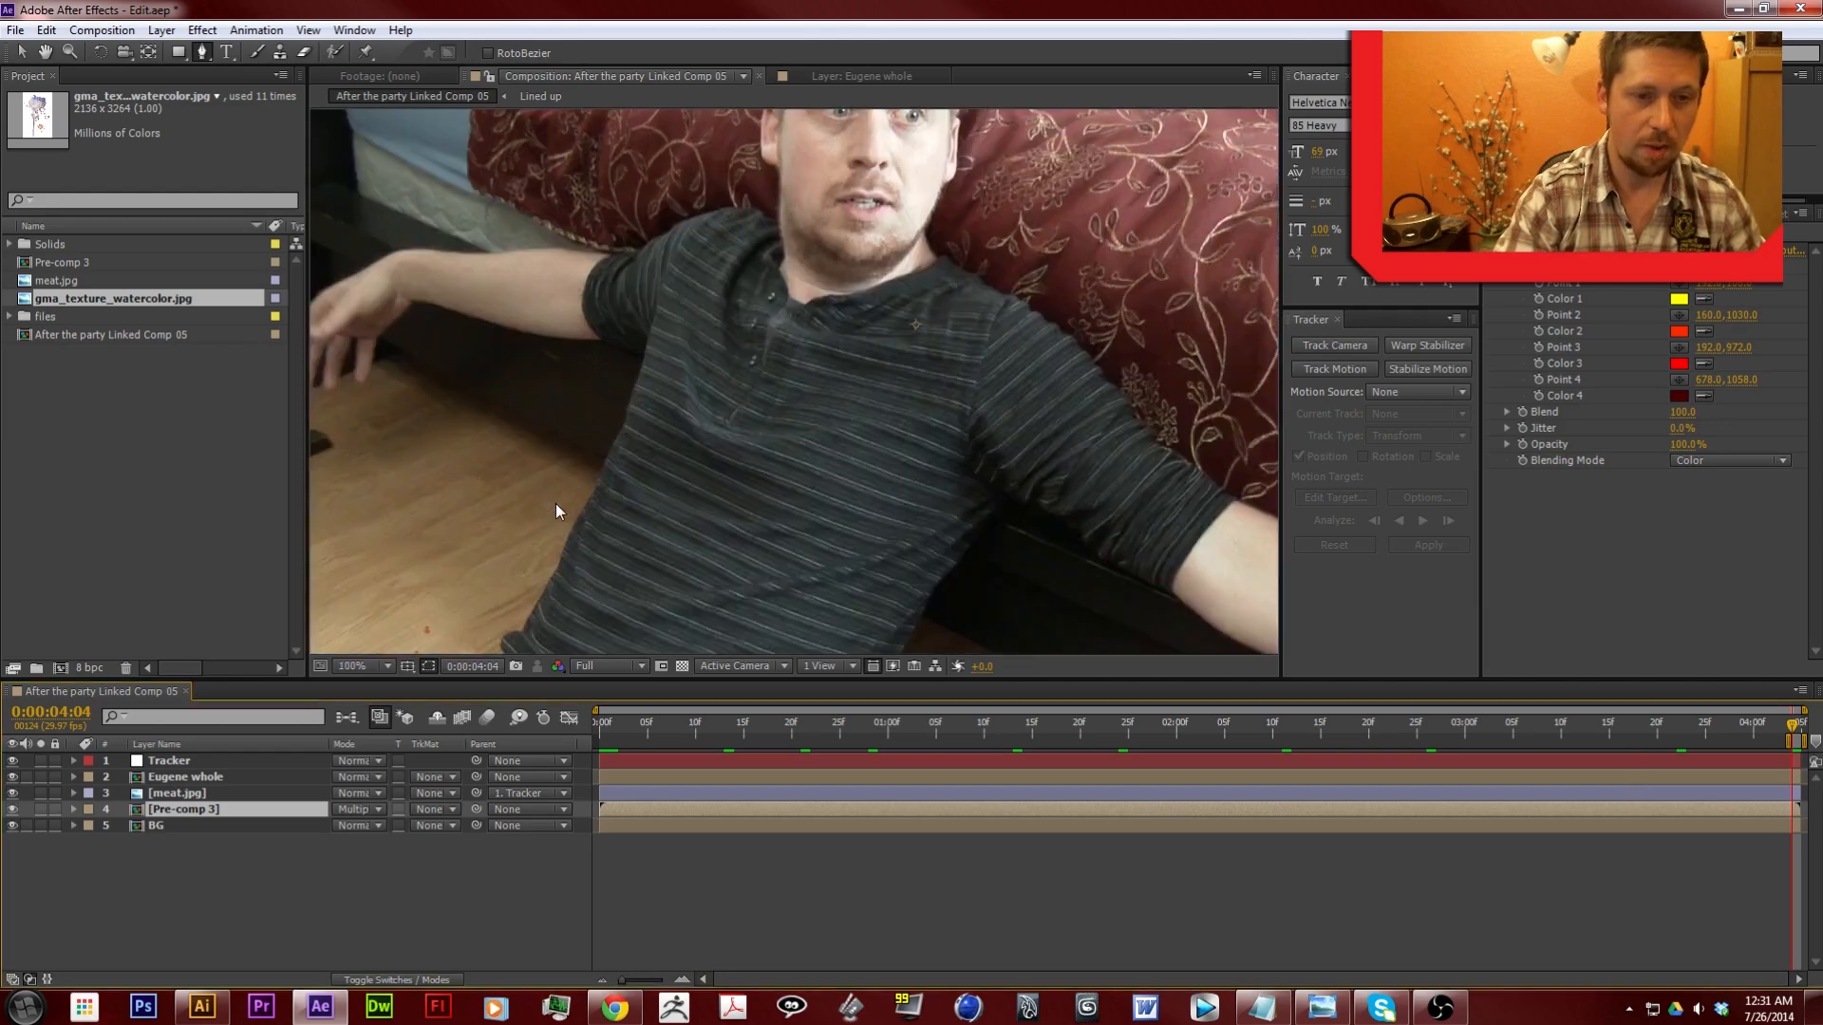
{"action": "key", "text": "space"}
{"action": "left_click_drag", "start_coordinate": [481, 595], "coordinate": [846, 488]}
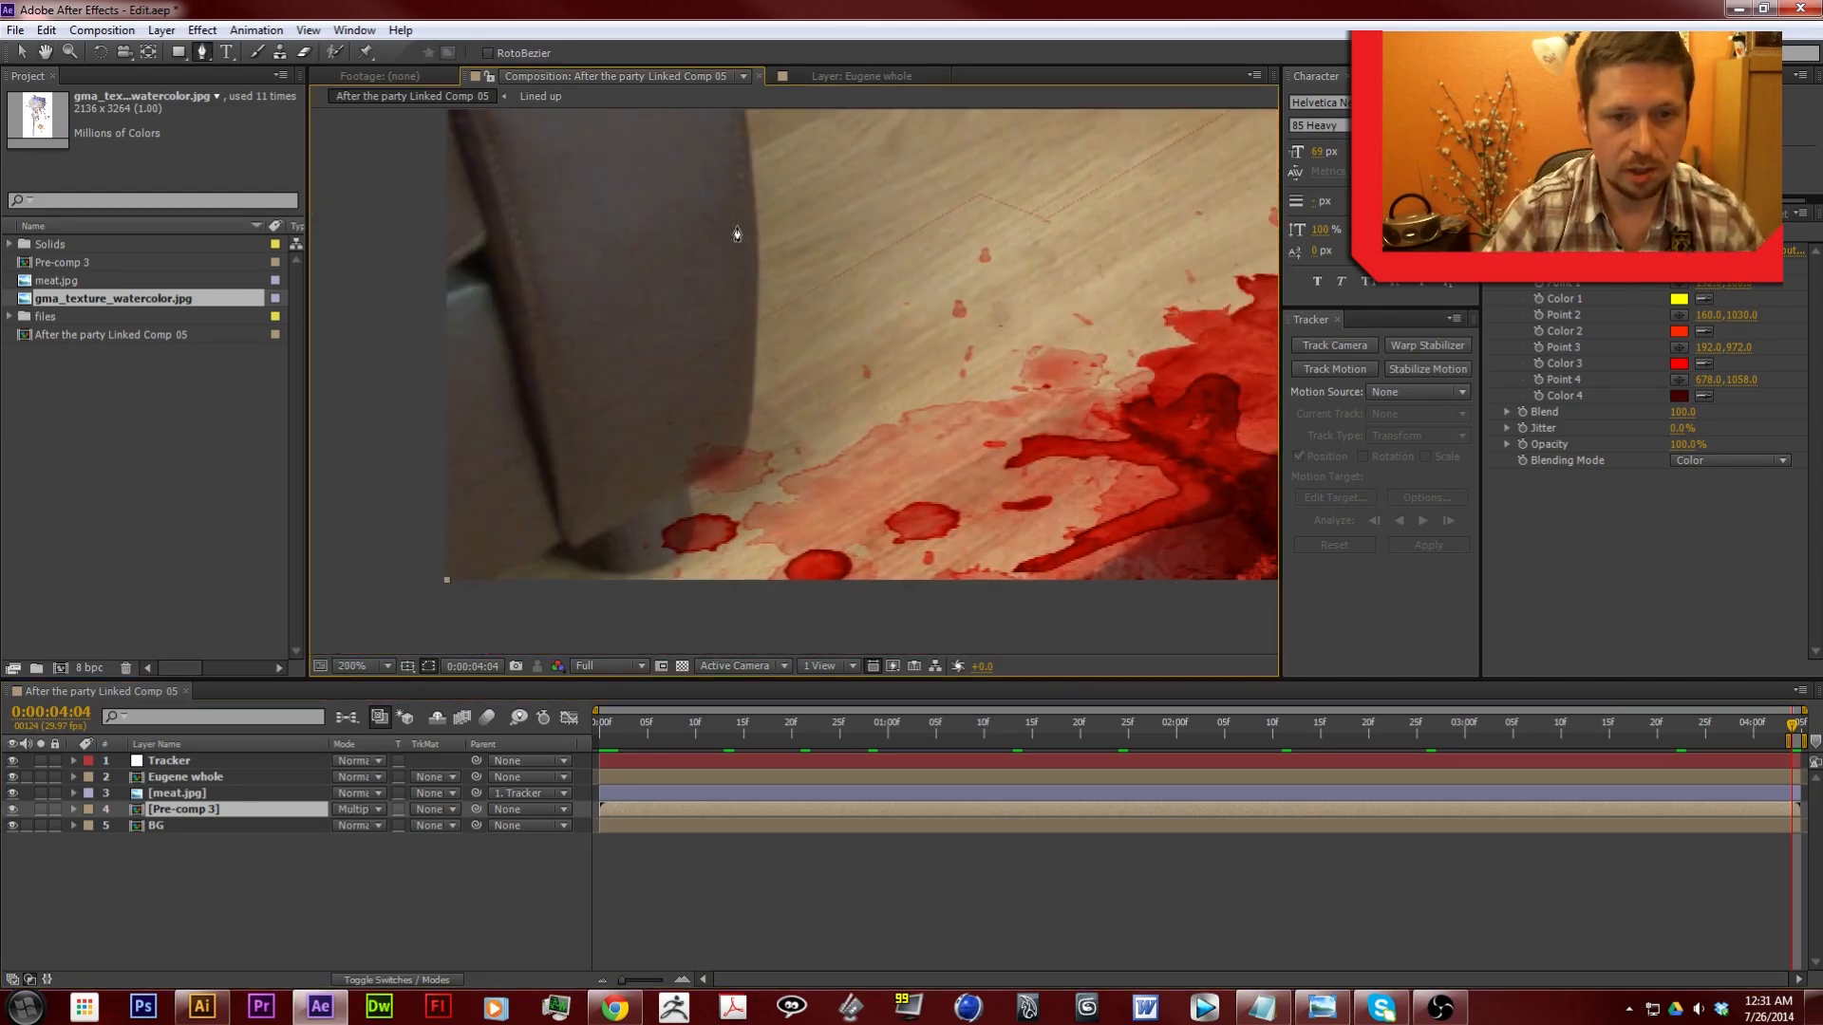
{"action": "left_click_drag", "start_coordinate": [743, 449], "coordinate": [733, 463]}
{"action": "left_click", "coordinate": [691, 489]}
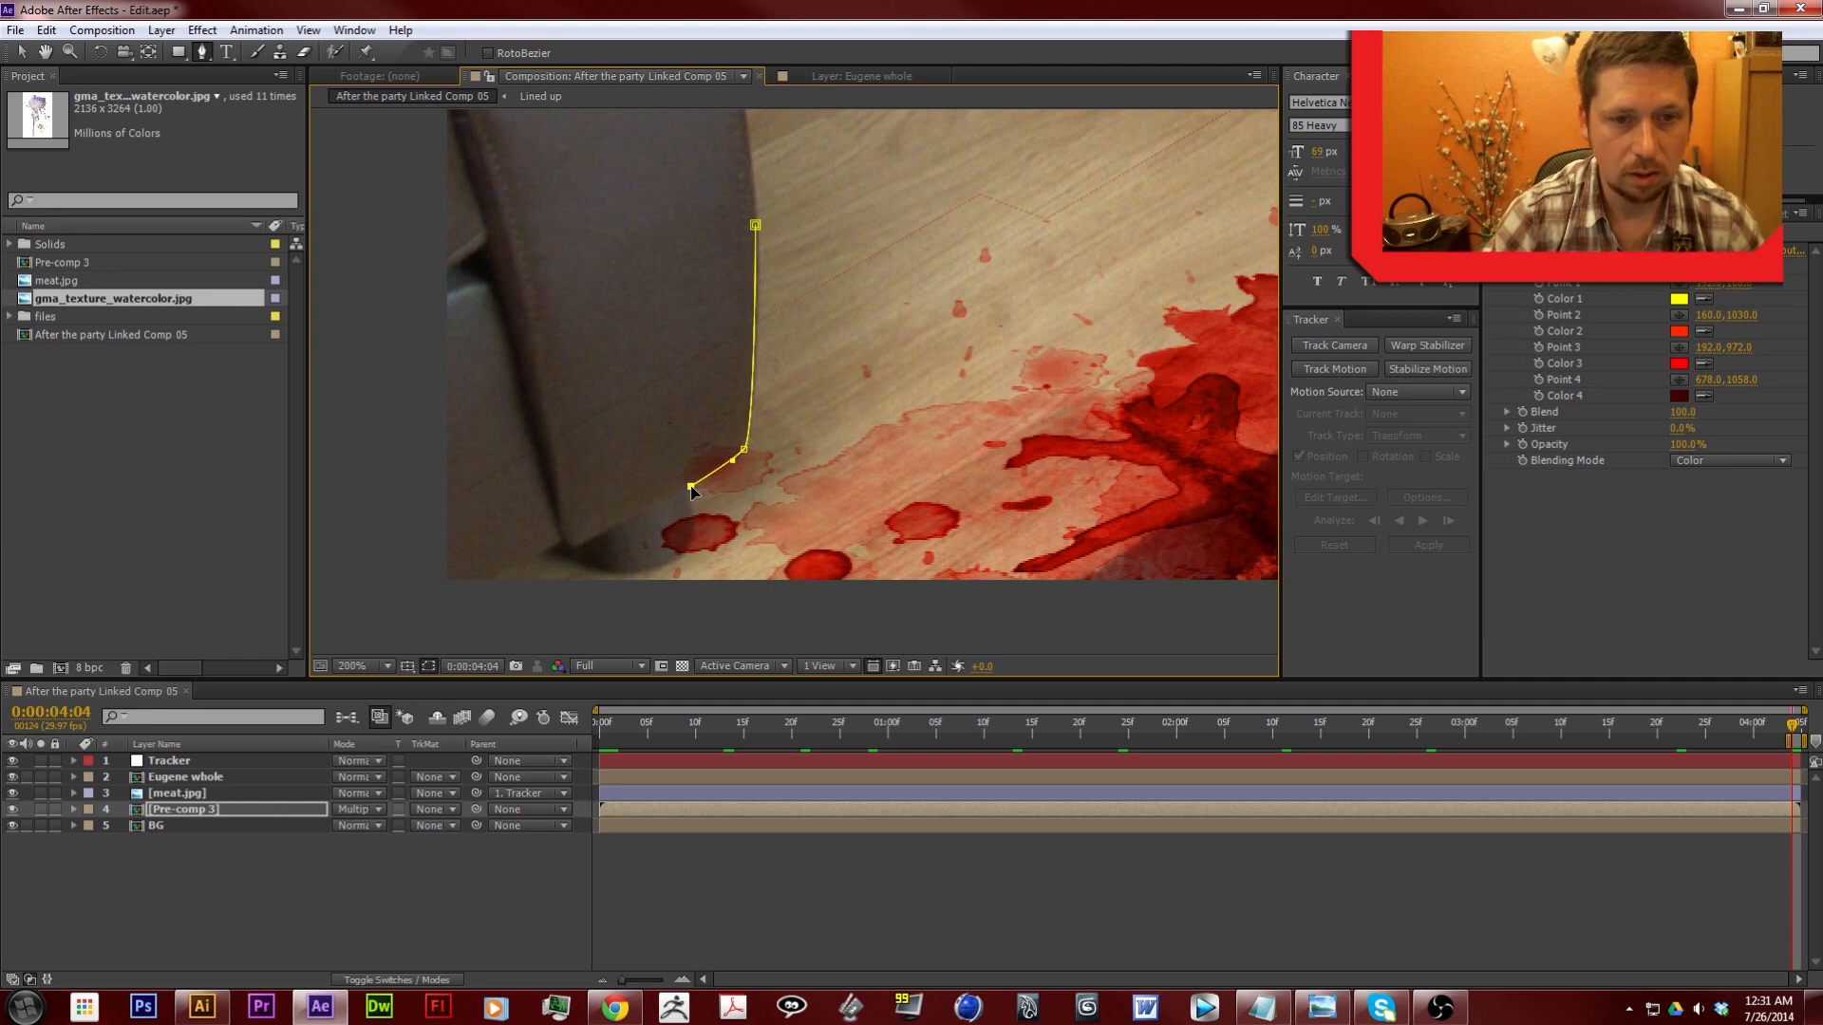
{"action": "left_click", "coordinate": [695, 534]}
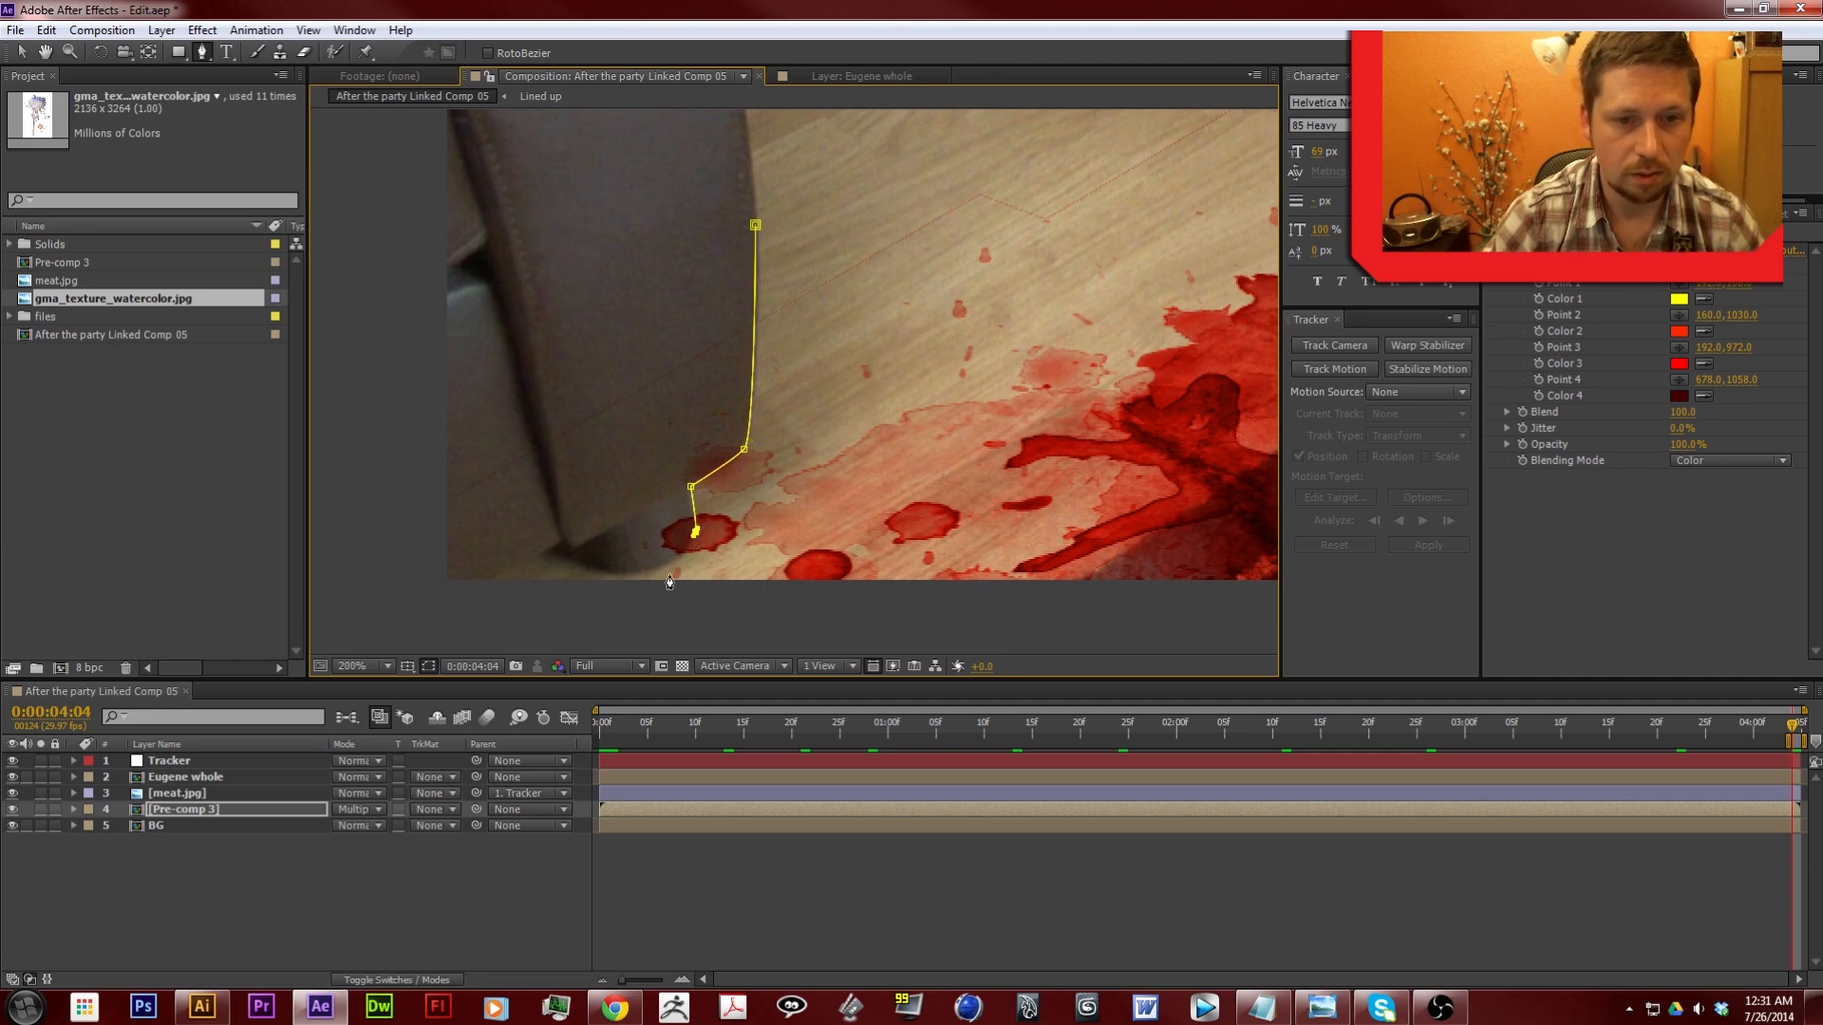
{"action": "left_click_drag", "start_coordinate": [642, 572], "coordinate": [569, 564]}
{"action": "left_click", "coordinate": [570, 564]}
{"action": "left_click_drag", "start_coordinate": [554, 454], "coordinate": [553, 447]}
{"action": "left_click", "coordinate": [607, 150]}
{"action": "left_click", "coordinate": [755, 225]}
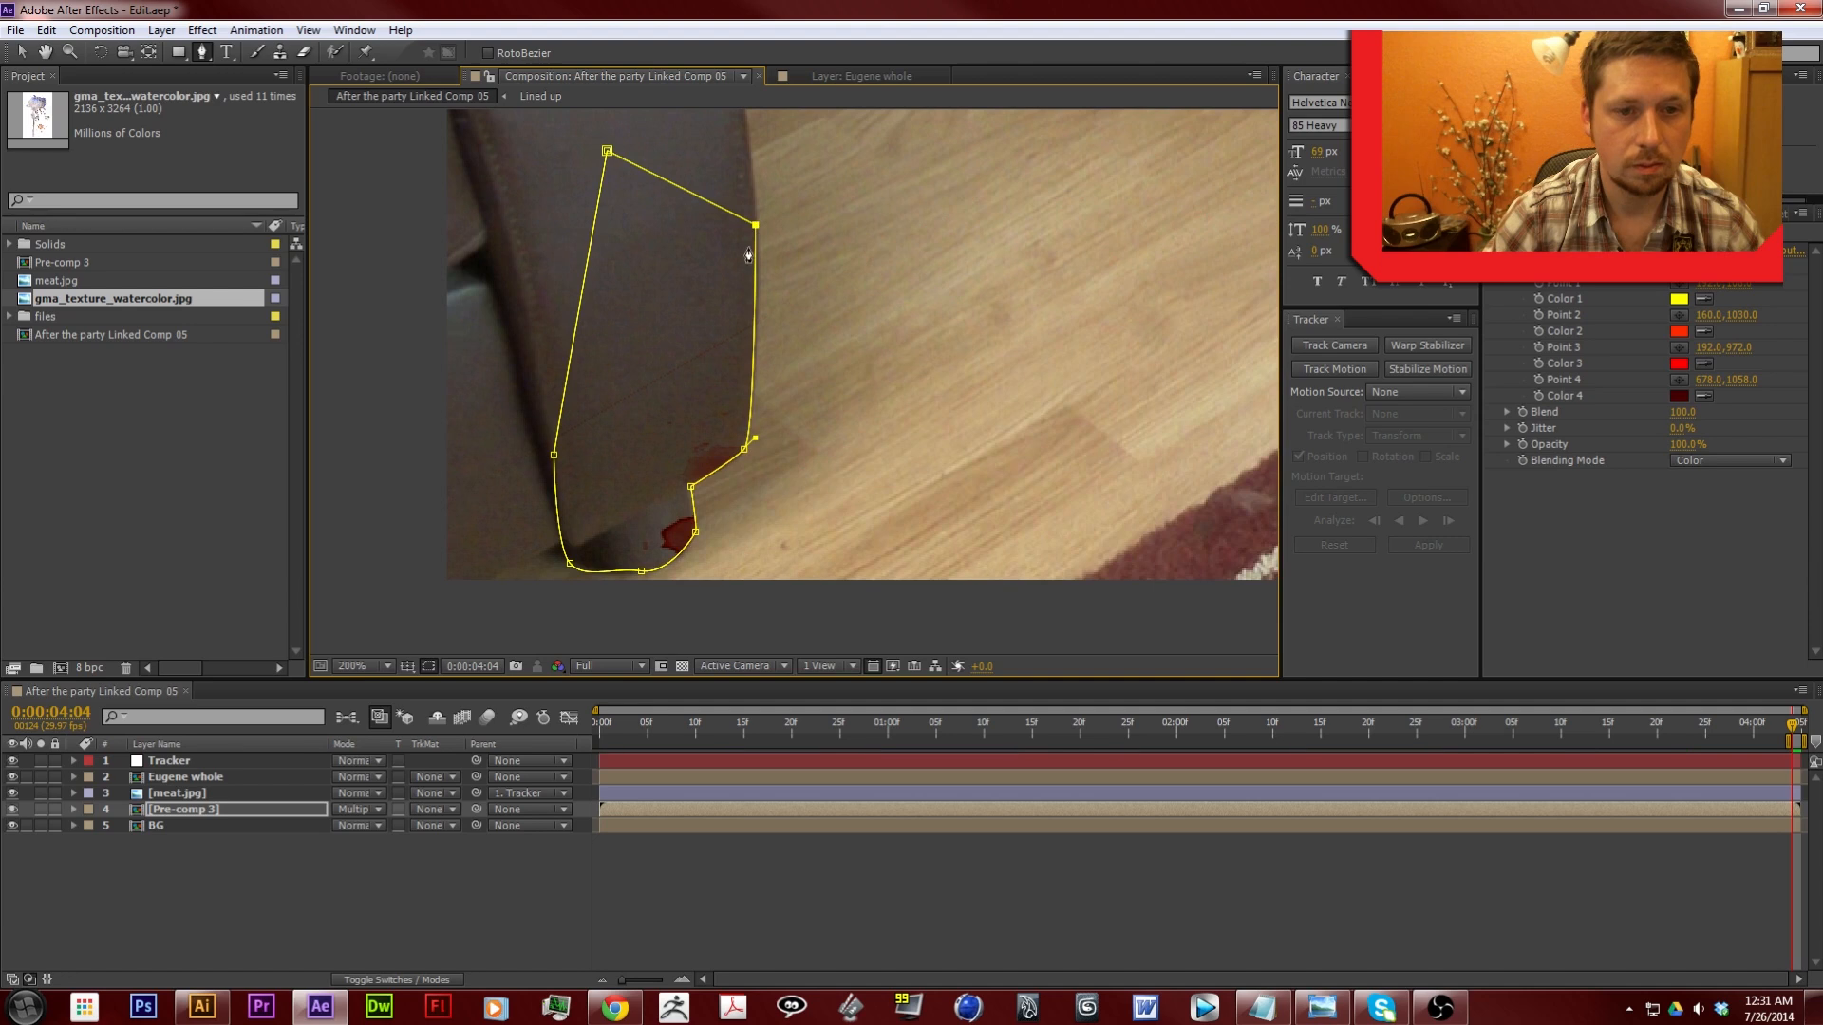
Set the mode of the stain pre-comp's chair mask, Mask 1, to Subtract
{"action": "left_click", "coordinate": [74, 809]}
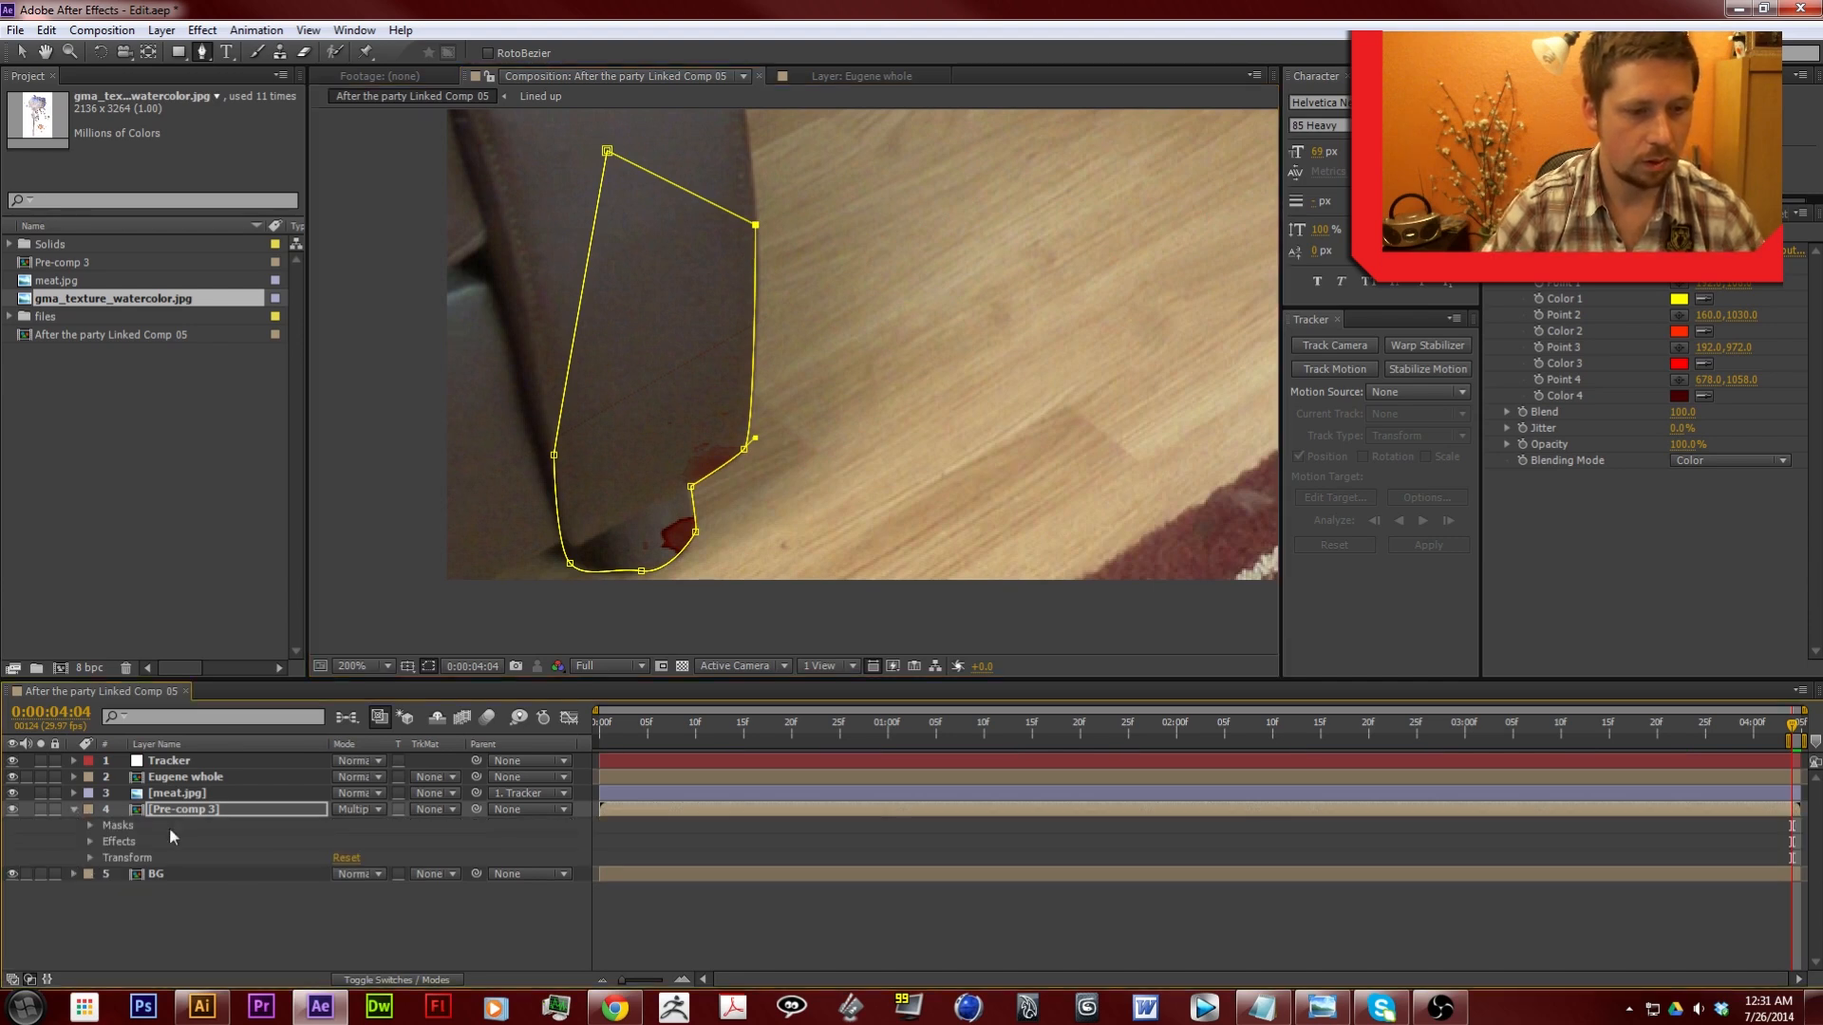
{"action": "left_click", "coordinate": [91, 826]}
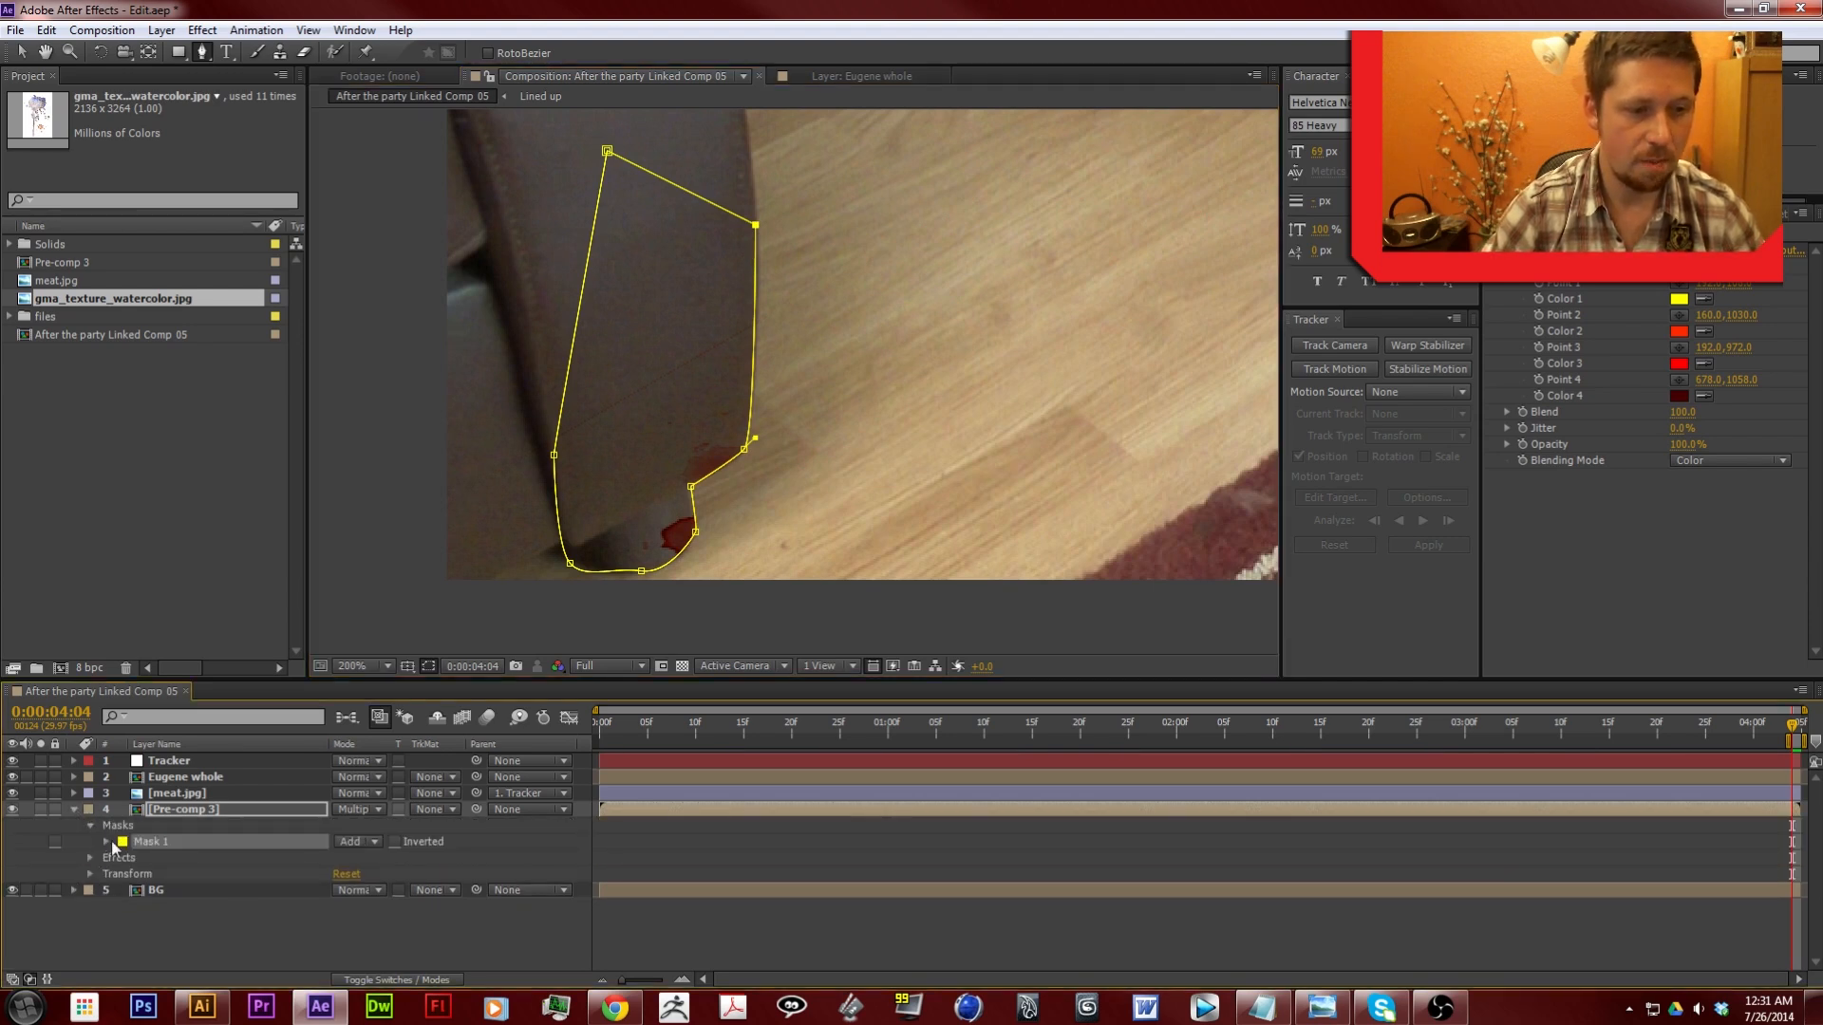
{"action": "left_click", "coordinate": [355, 842]}
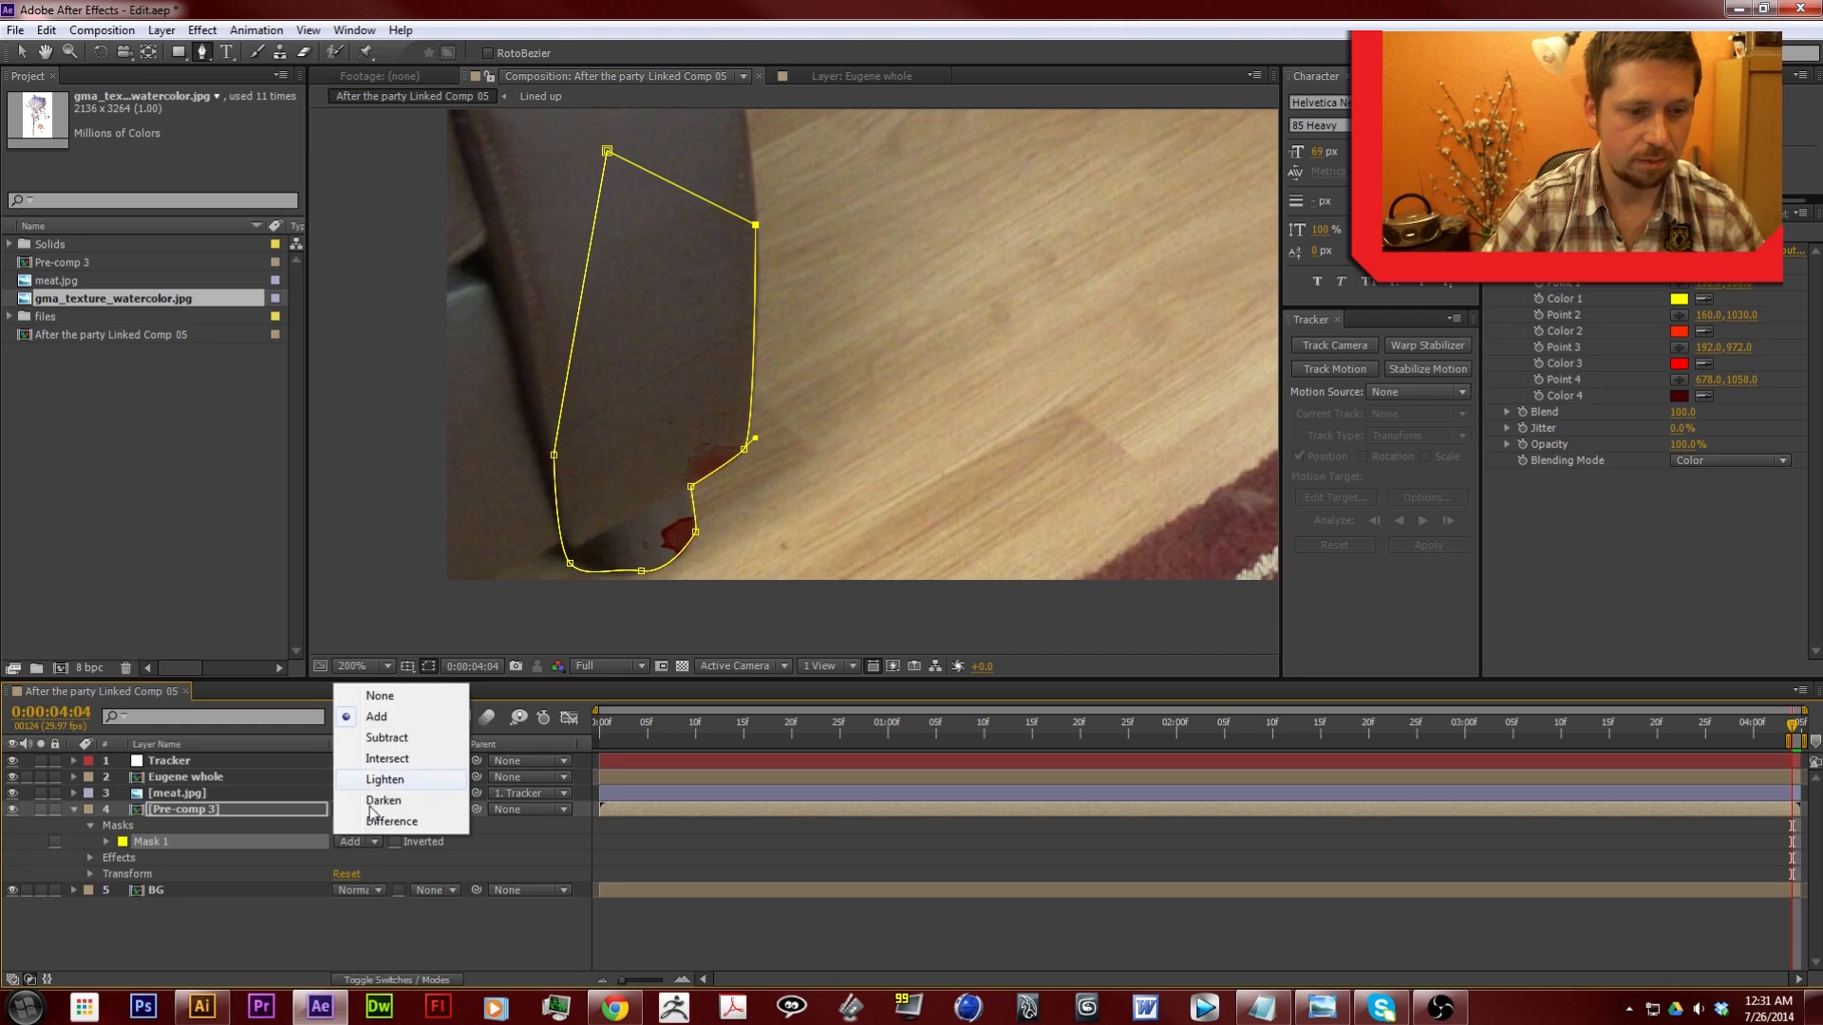
{"action": "left_click", "coordinate": [405, 746]}
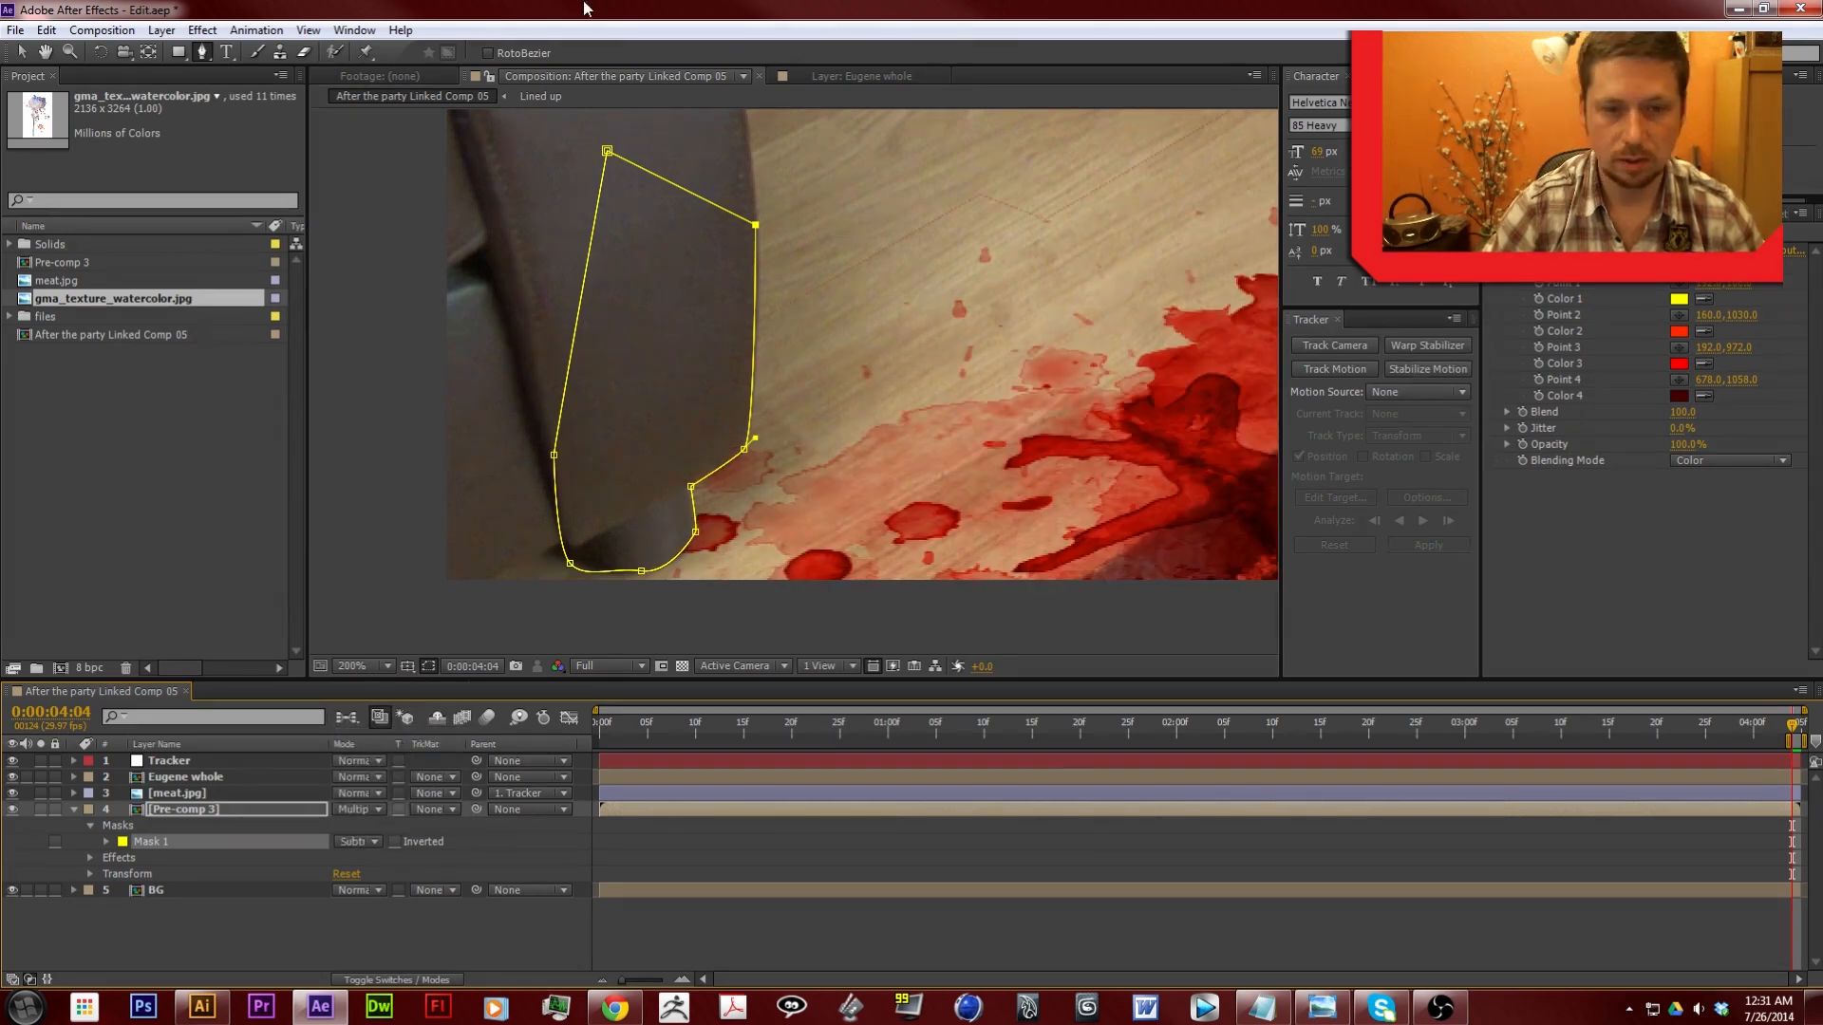
{"action": "left_click", "coordinate": [21, 51]}
{"action": "left_click", "coordinate": [658, 615]}
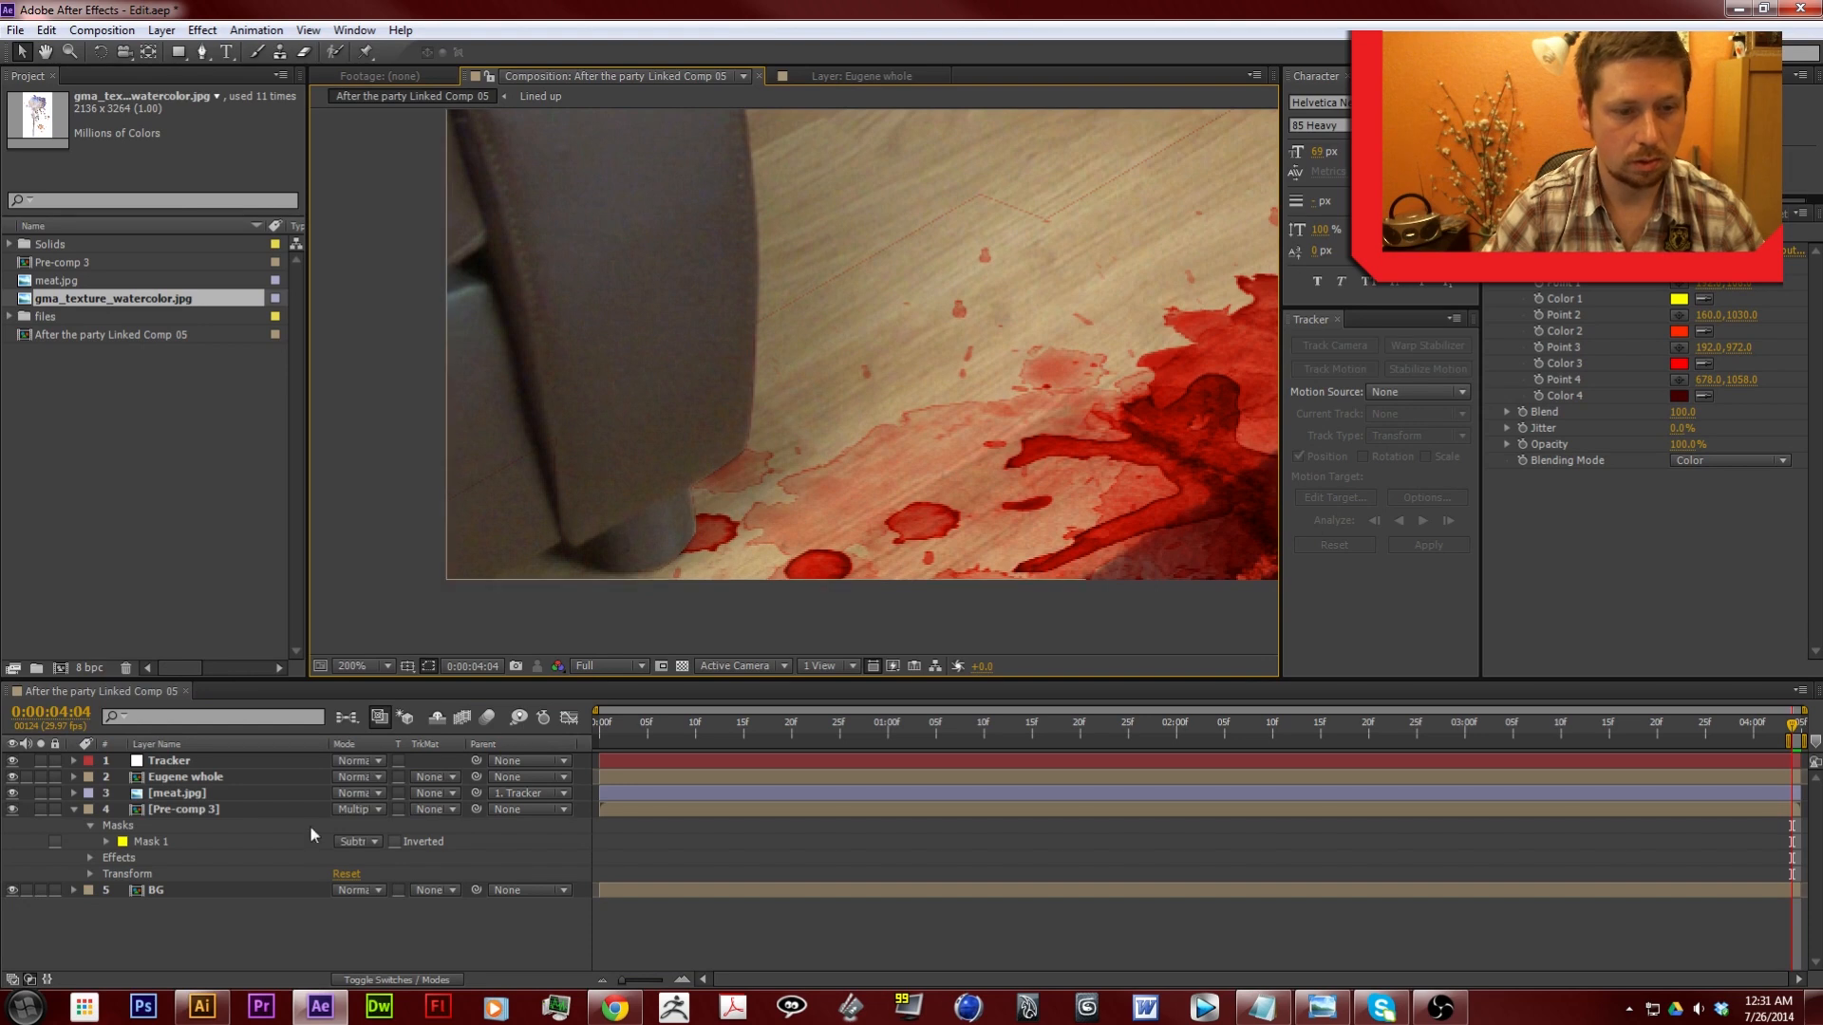
Set Mask 1's feather to 2 pixels
{"action": "left_click", "coordinate": [107, 842]}
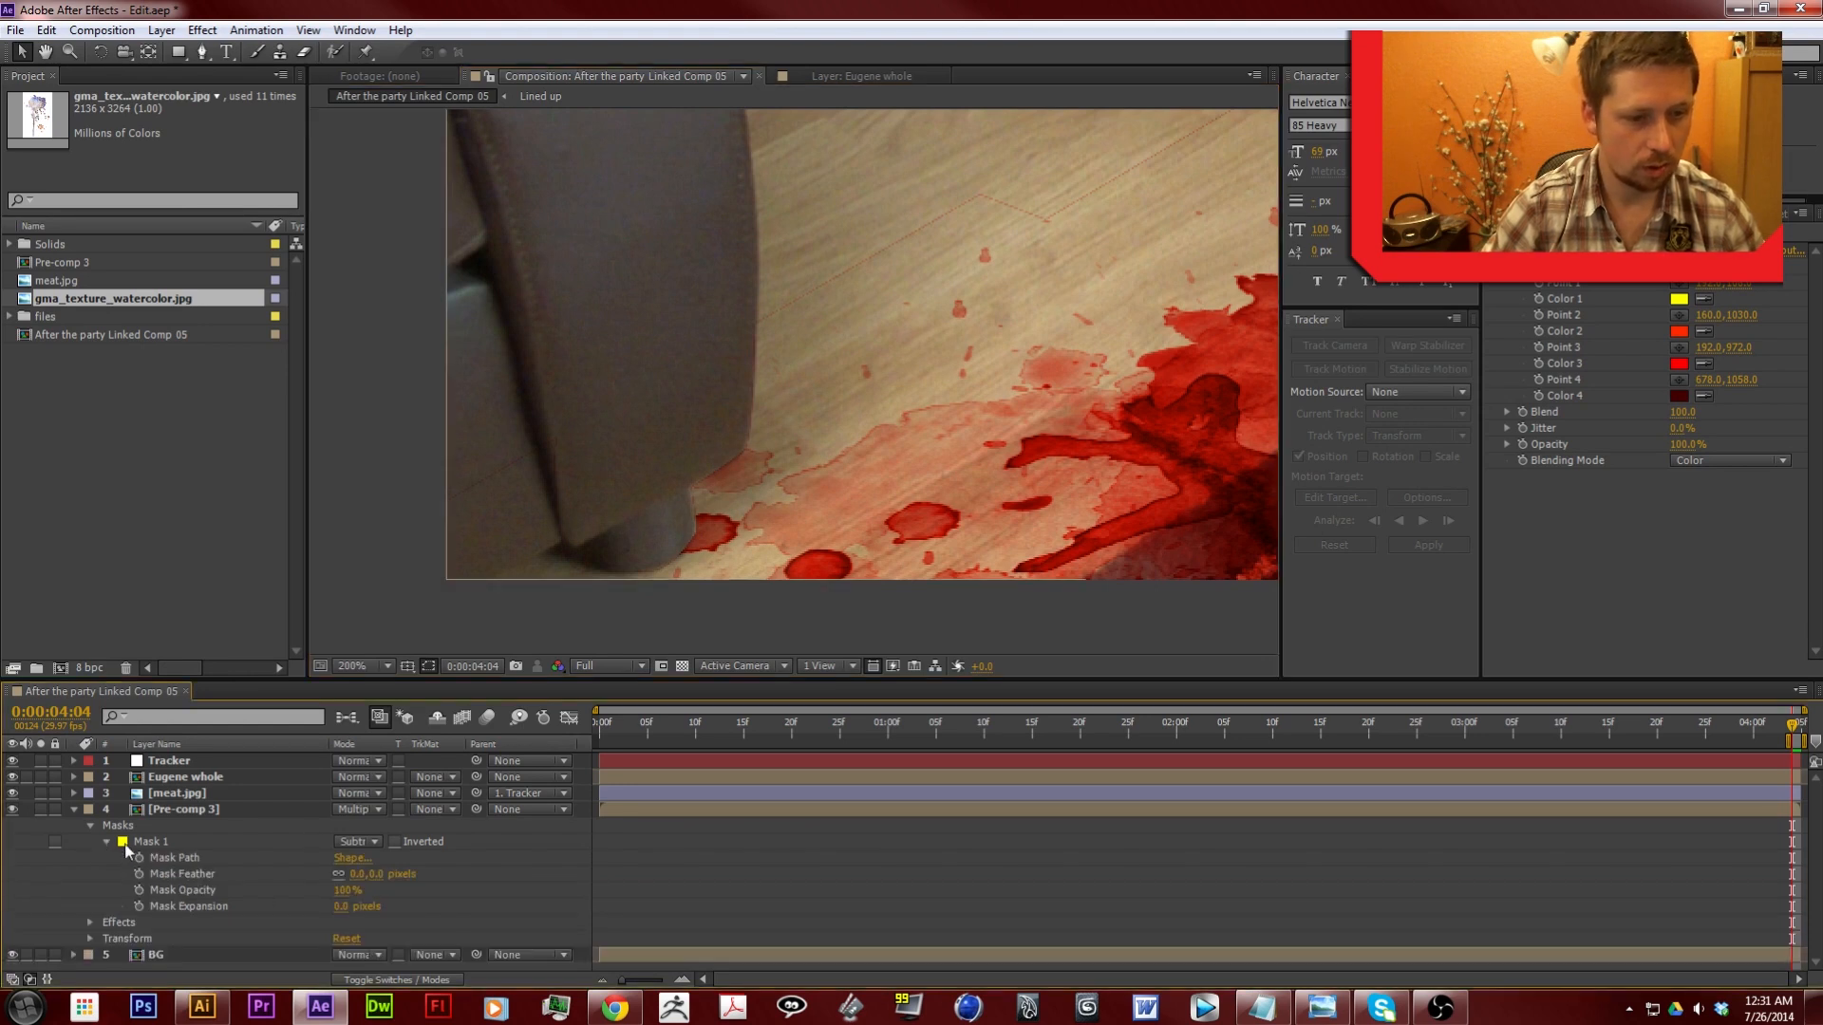
{"action": "left_click", "coordinate": [355, 874]}
{"action": "type", "text": "2"}
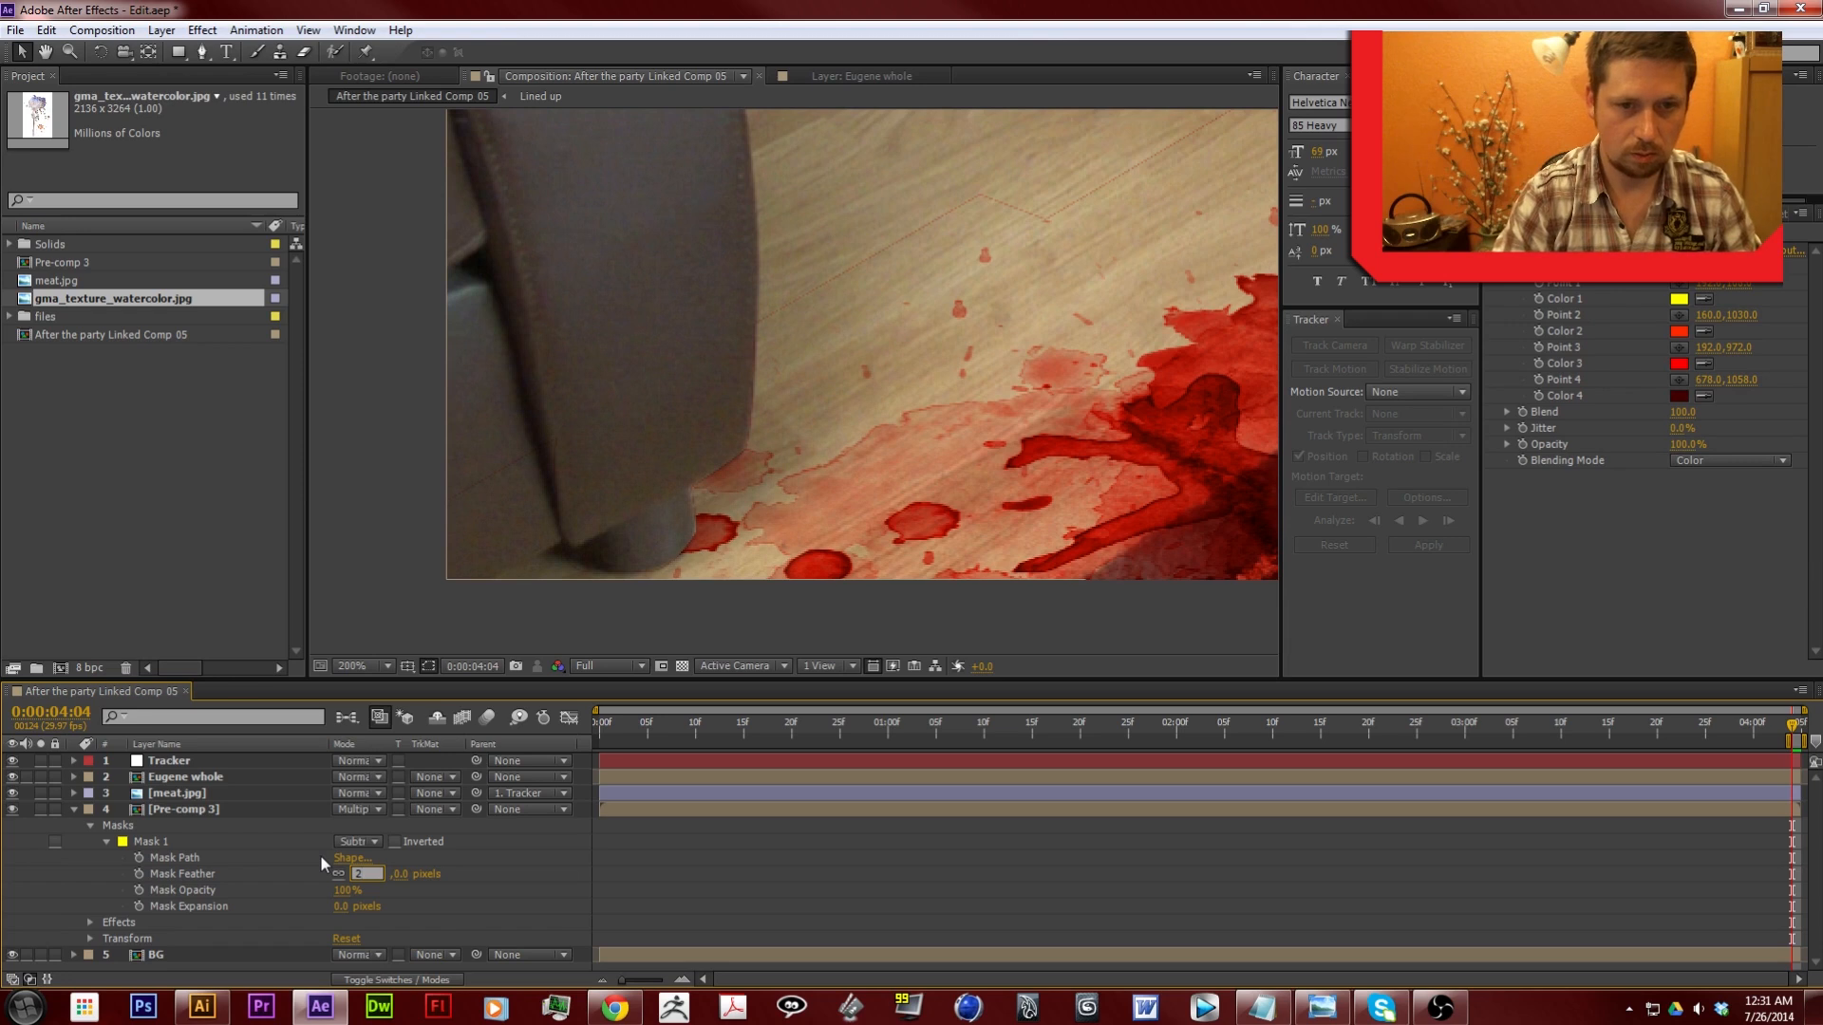
{"action": "key", "text": "Return"}
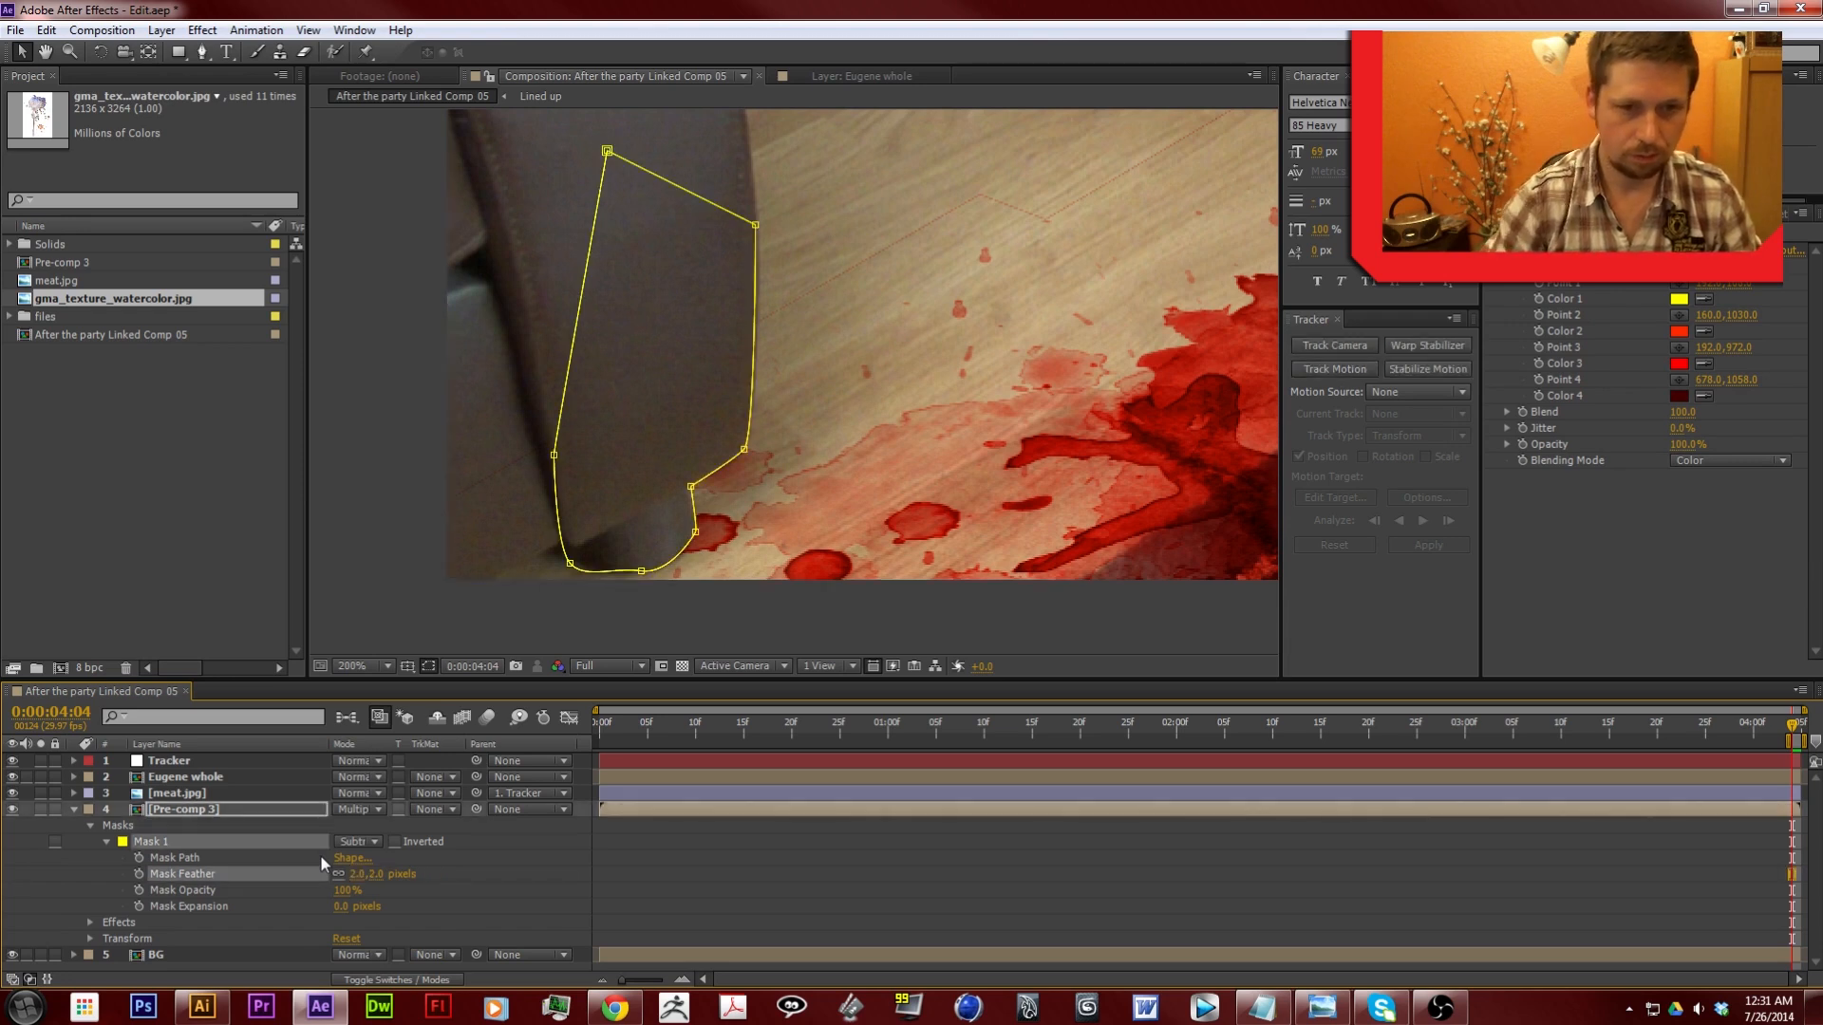
{"action": "left_click", "coordinate": [840, 625]}
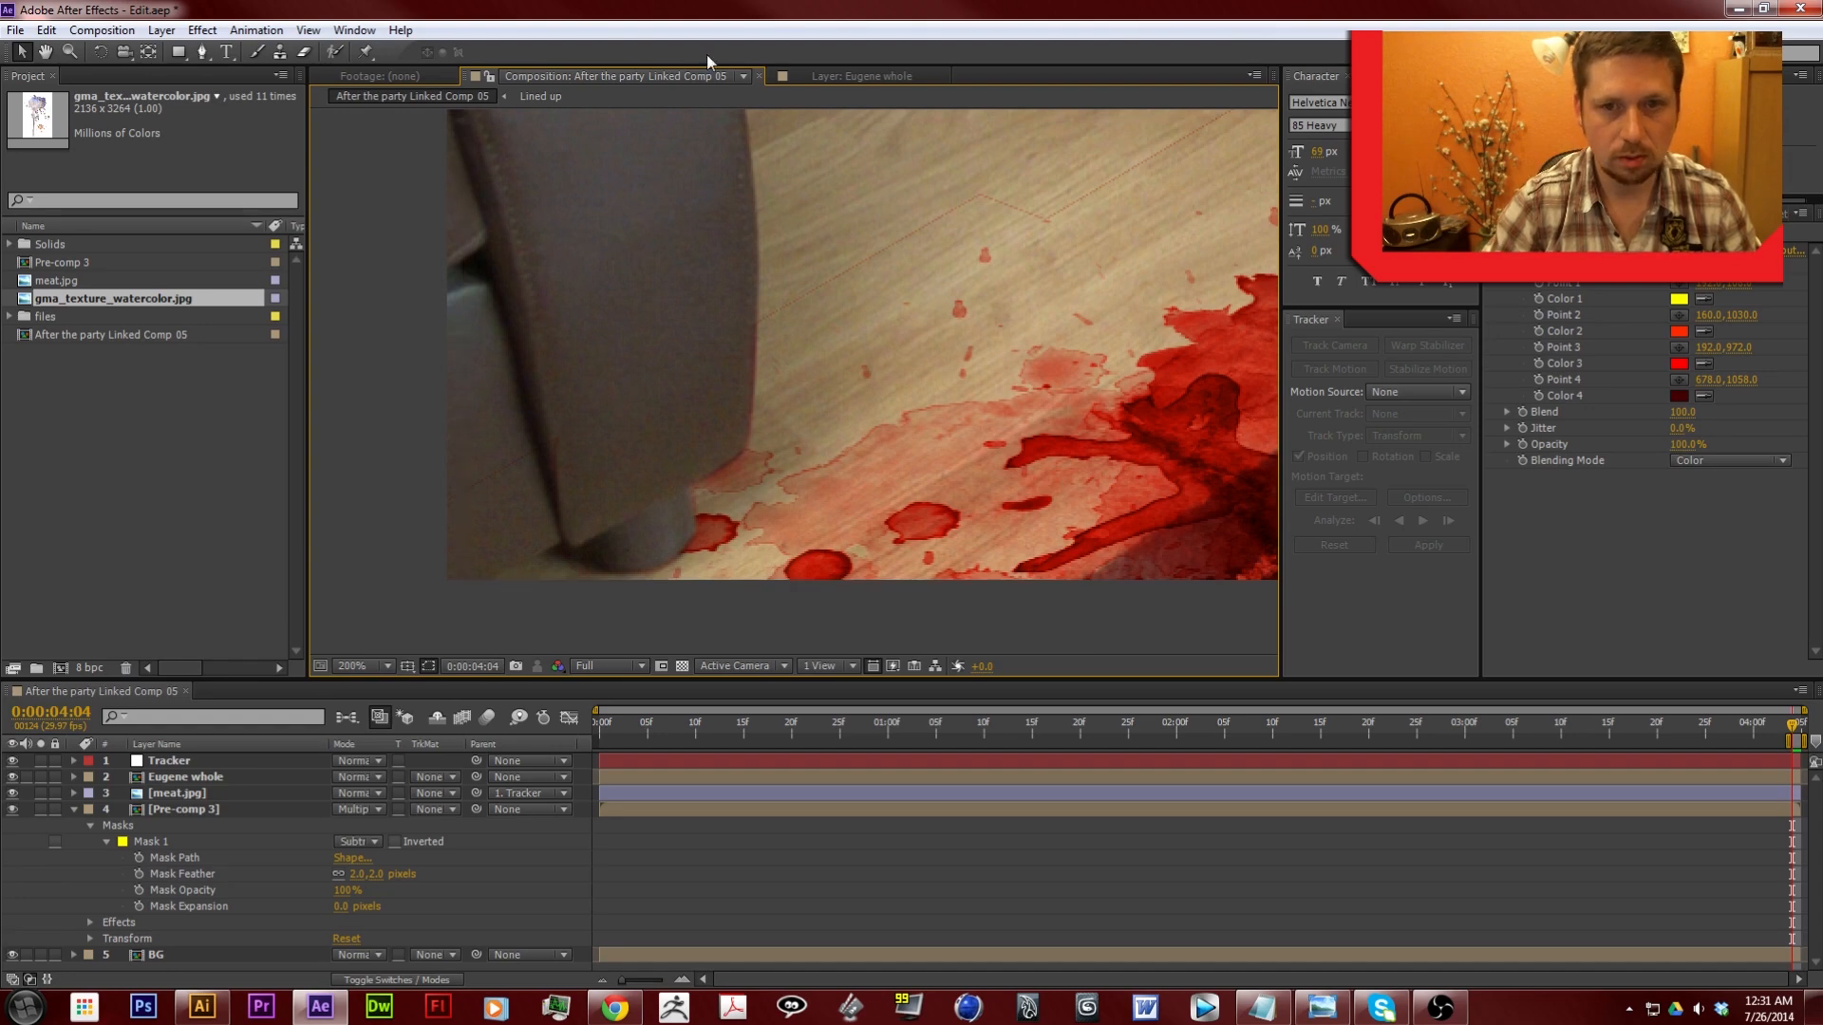
{"action": "key", "text": "h"}
{"action": "left_click_drag", "start_coordinate": [1050, 334], "coordinate": [994, 468]}
{"action": "key", "text": "v"}
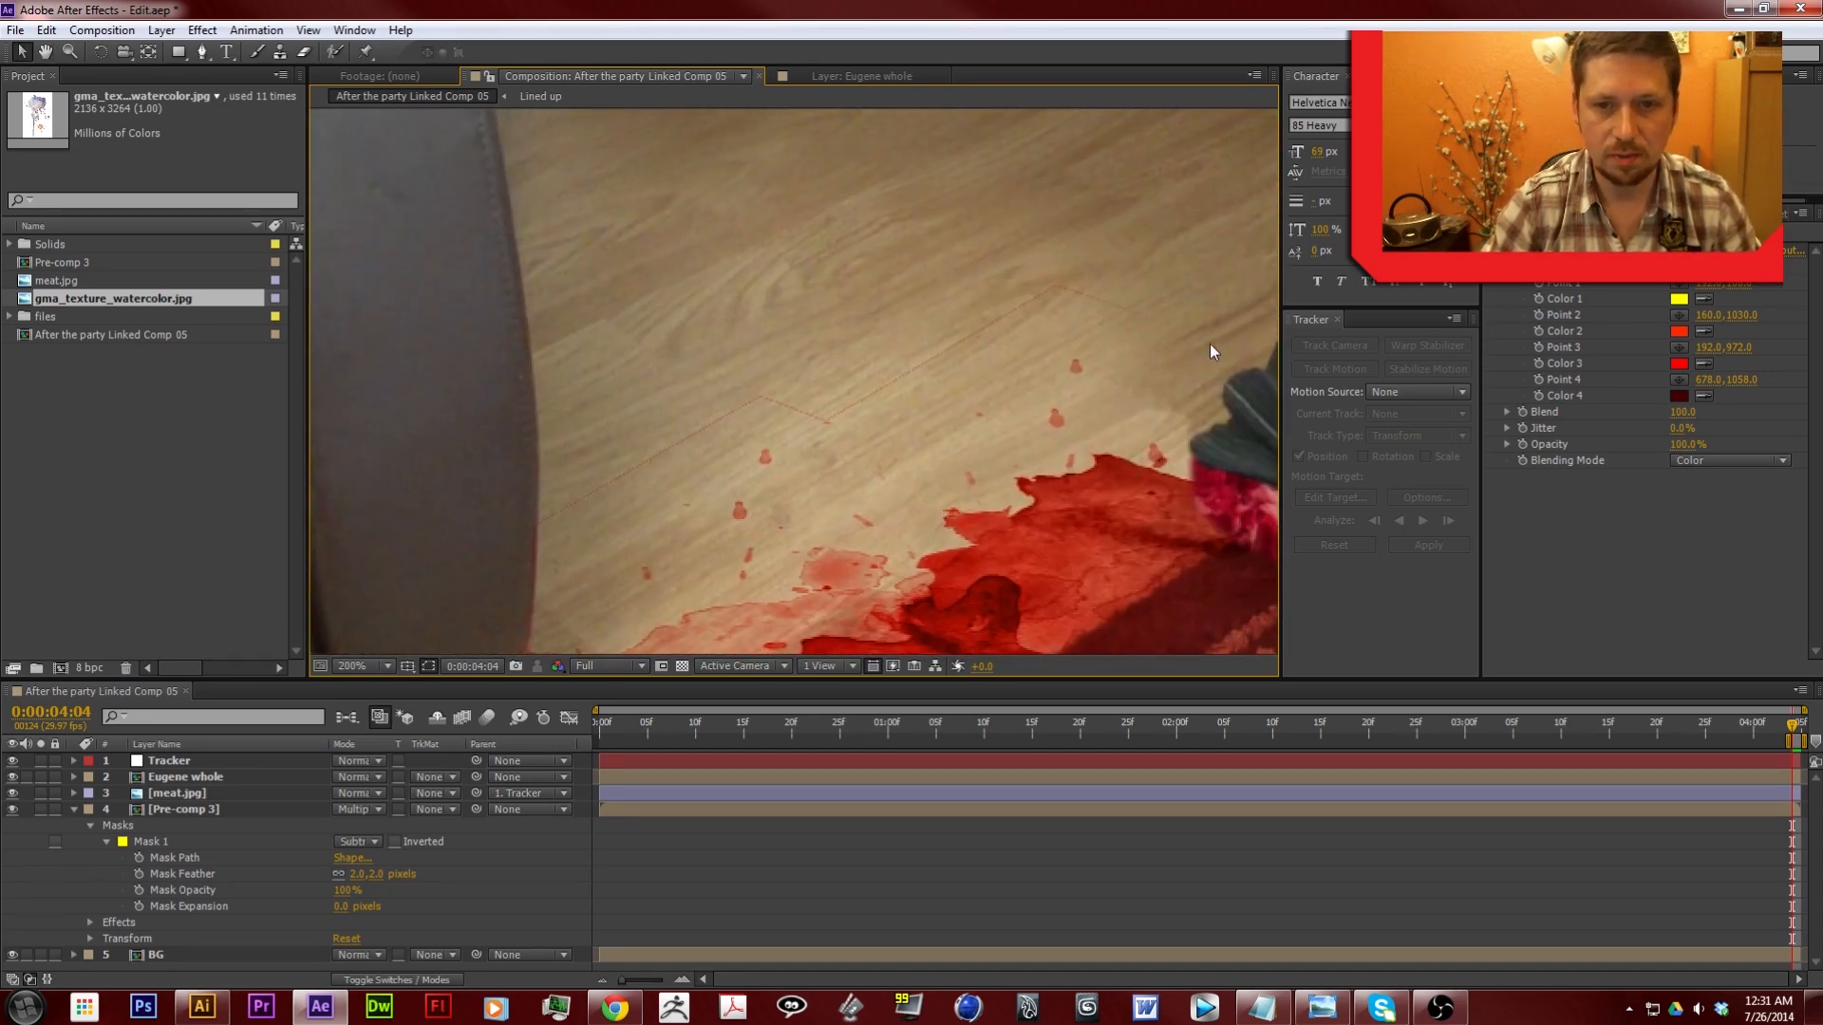
{"action": "key", "text": "space"}
{"action": "left_click_drag", "start_coordinate": [1082, 593], "coordinate": [971, 19]}
{"action": "left_click_drag", "start_coordinate": [835, 203], "coordinate": [889, 563]}
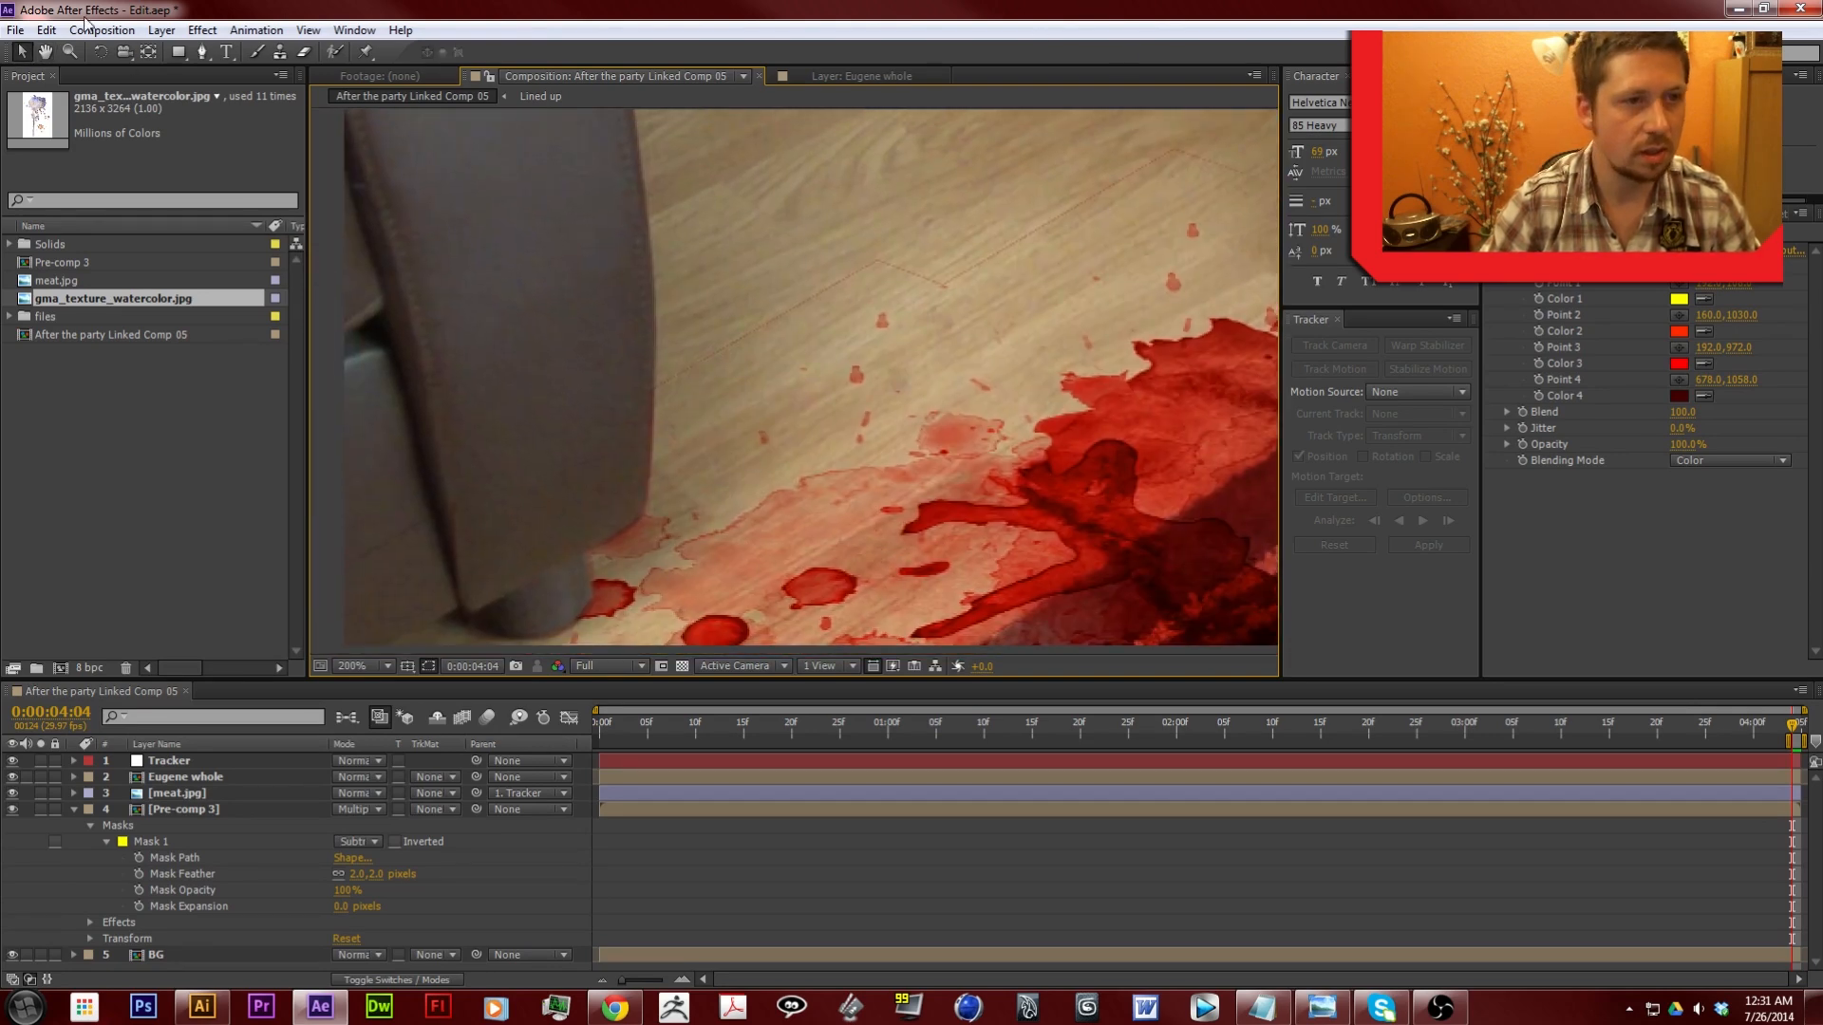
{"action": "left_click", "coordinate": [201, 51]}
{"action": "key", "text": "space"}
{"action": "left_click_drag", "start_coordinate": [934, 452], "coordinate": [706, 466]}
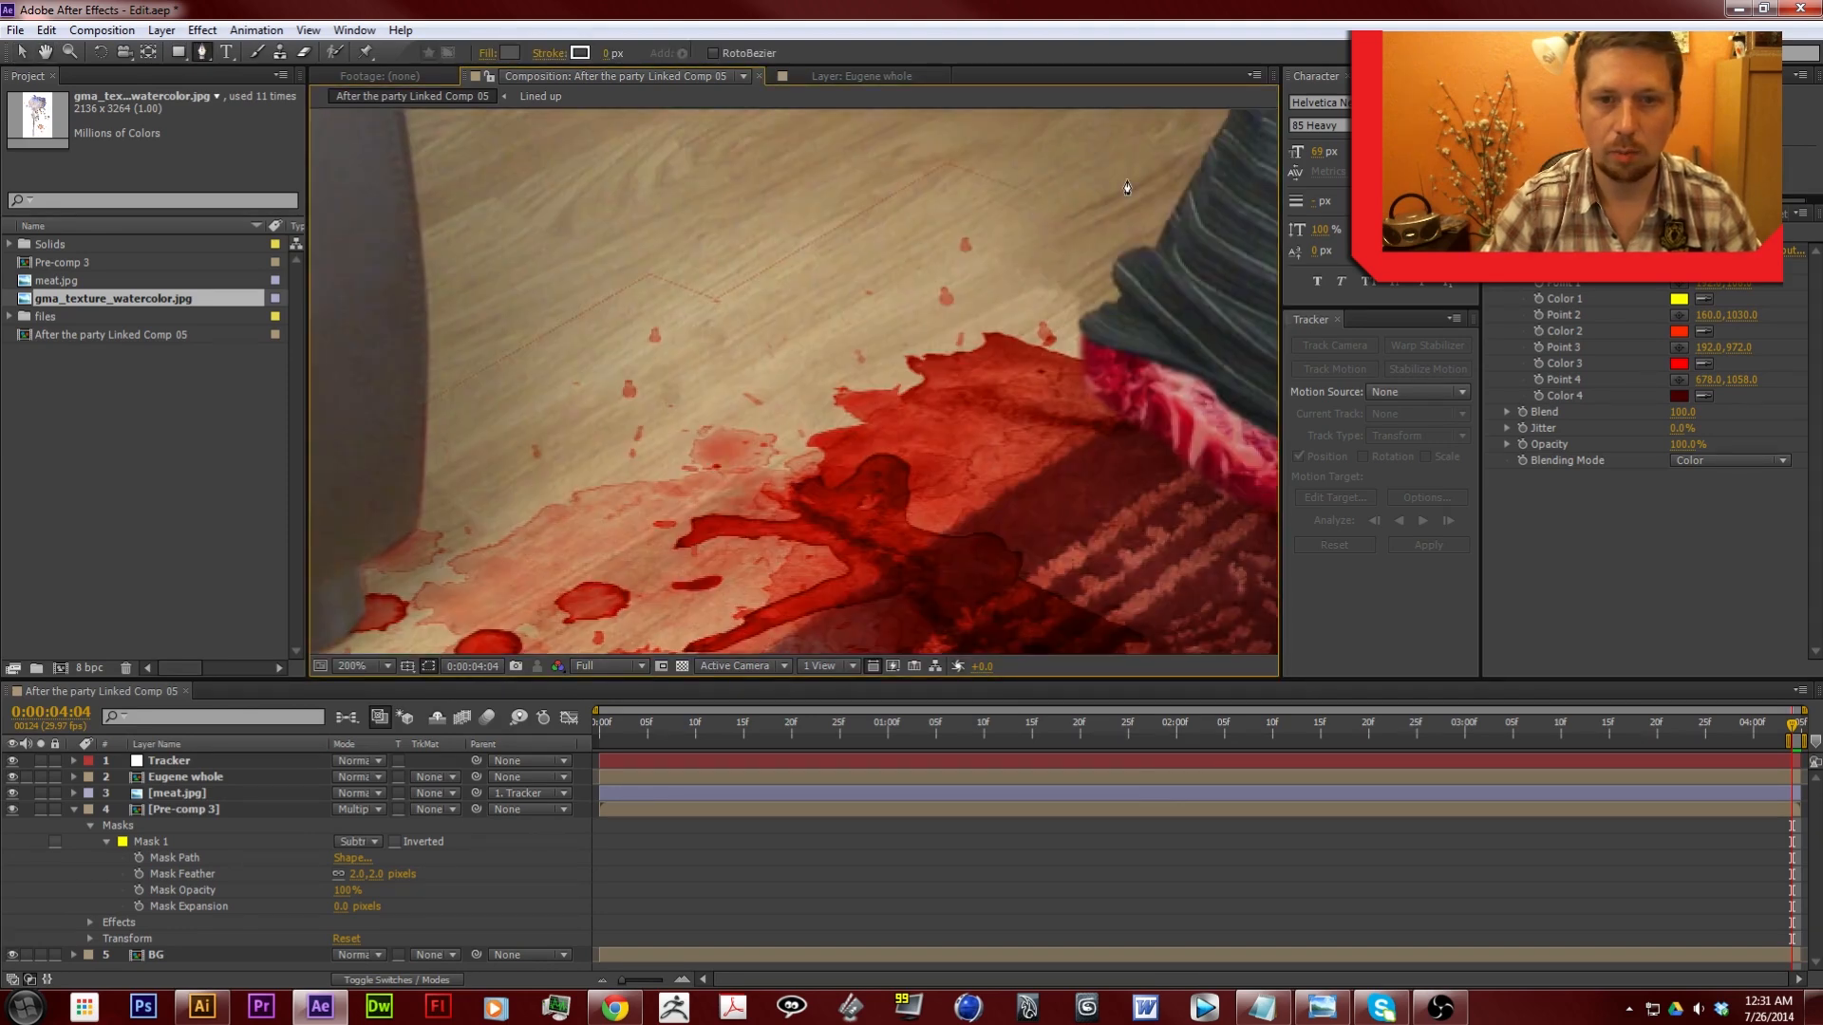
{"action": "left_click", "coordinate": [1126, 180]}
{"action": "key", "text": "z"}
{"action": "key", "text": "ctrl+z"}
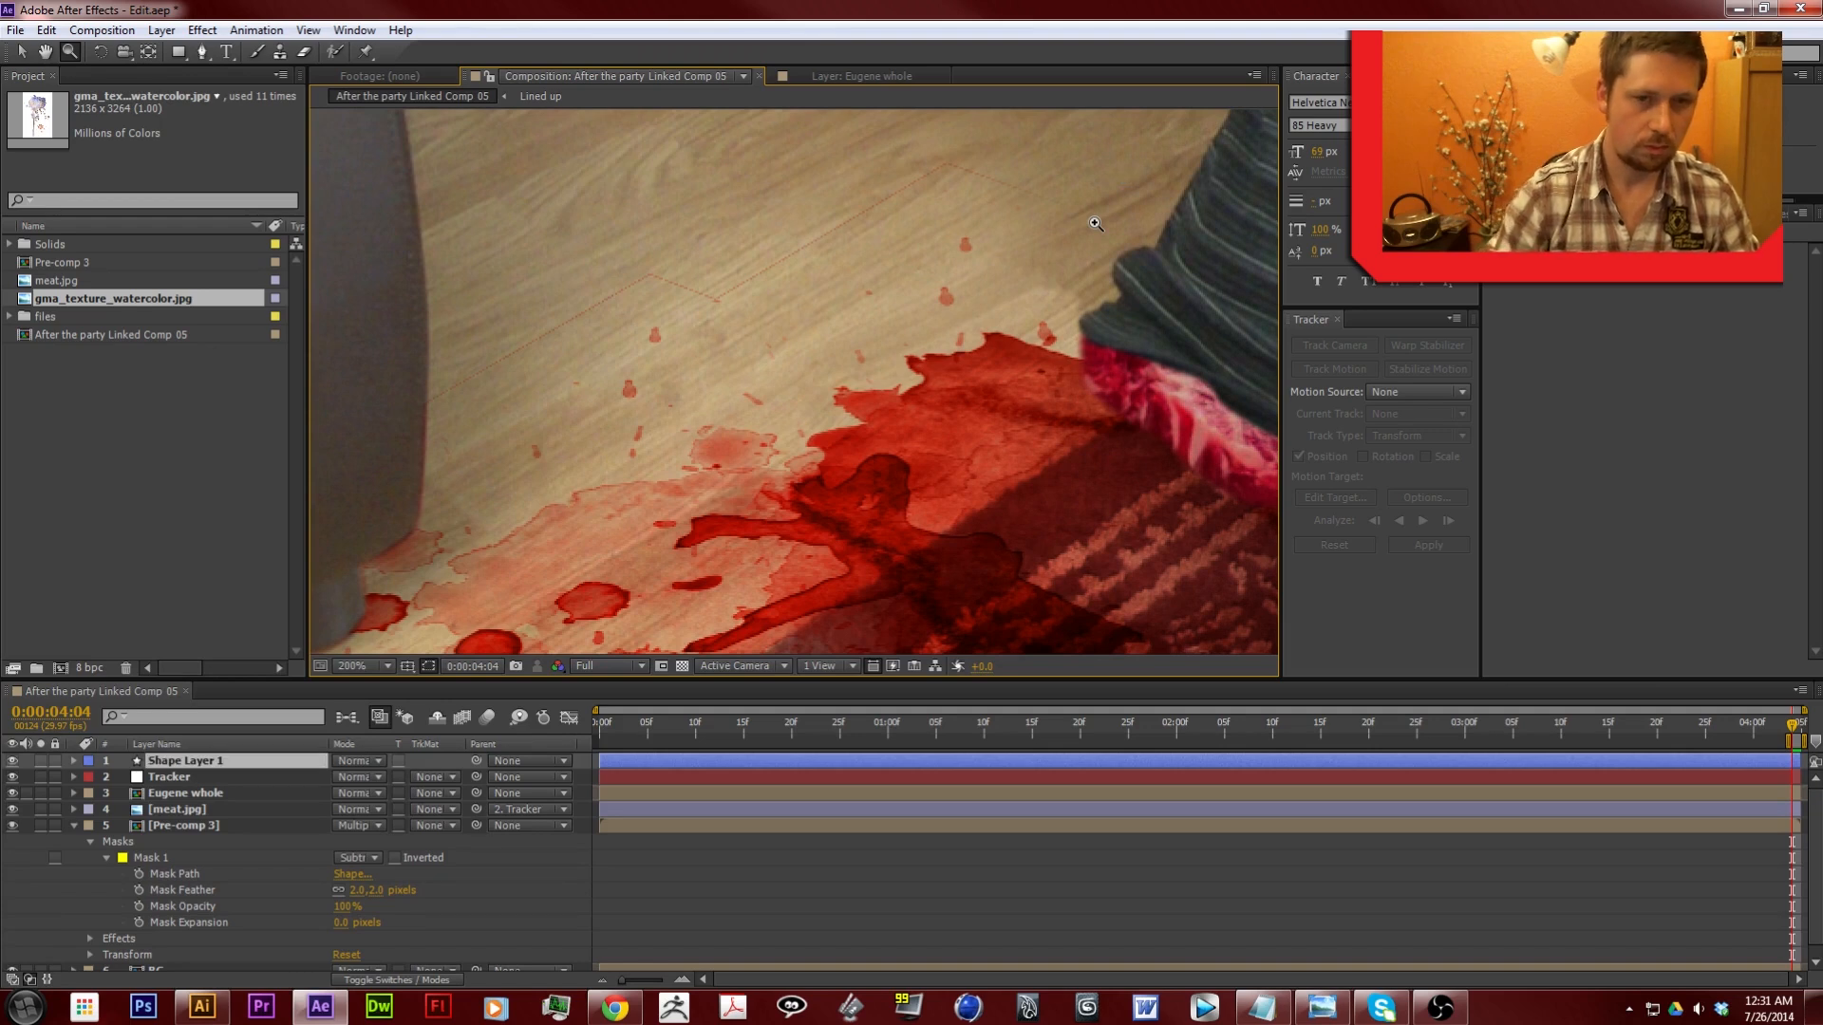
{"action": "key", "text": "Delete"}
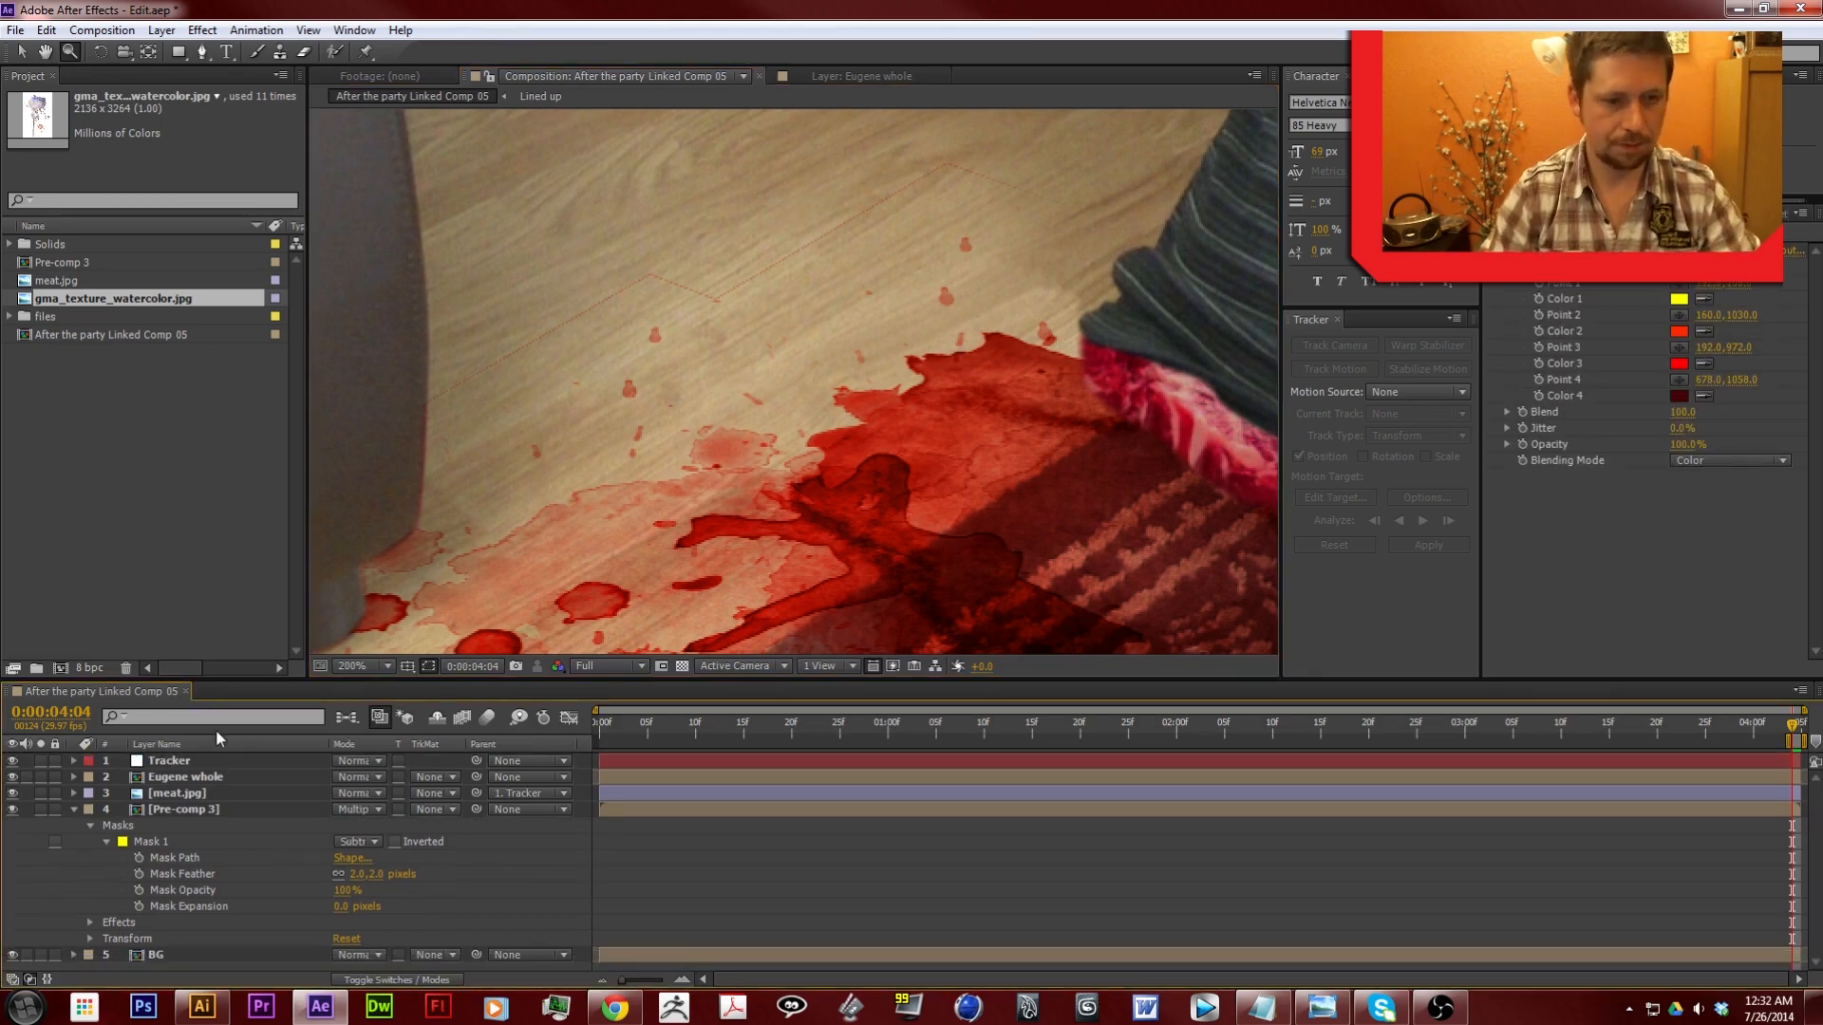
Draw a second closed mask on the stain pre-comp over the floor above the splatters, from beside the shirt to the chair
{"action": "left_click", "coordinate": [167, 809]}
{"action": "left_click", "coordinate": [202, 51]}
{"action": "left_click", "coordinate": [1091, 182]}
{"action": "left_click", "coordinate": [1071, 228]}
{"action": "left_click", "coordinate": [985, 210]}
{"action": "left_click", "coordinate": [907, 225]}
{"action": "left_click", "coordinate": [801, 283]}
{"action": "left_click", "coordinate": [738, 317]}
{"action": "left_click", "coordinate": [667, 311]}
{"action": "left_click", "coordinate": [598, 341]}
{"action": "left_click", "coordinate": [553, 366]}
{"action": "left_click", "coordinate": [520, 409]}
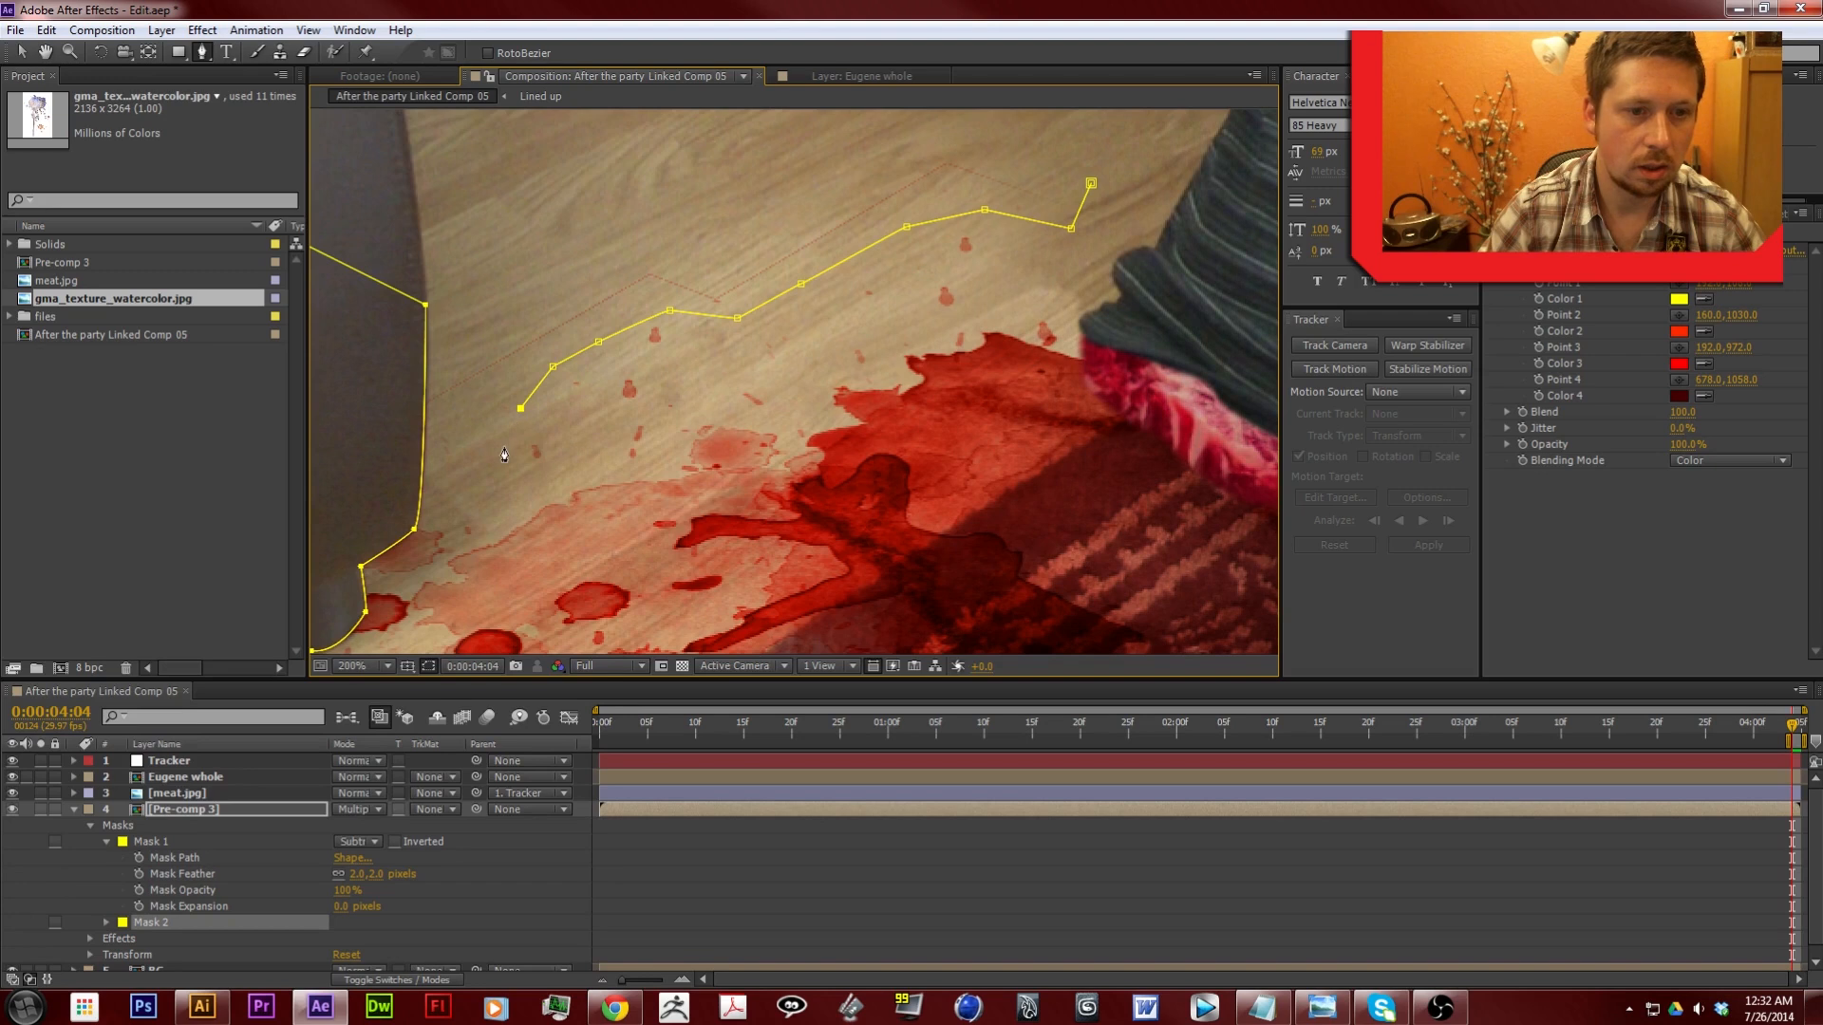
{"action": "left_click", "coordinate": [497, 454]}
{"action": "left_click", "coordinate": [451, 490]}
{"action": "left_click", "coordinate": [428, 513]}
{"action": "left_click", "coordinate": [380, 512]}
{"action": "left_click", "coordinate": [318, 343]}
{"action": "left_click", "coordinate": [407, 232]}
{"action": "left_click", "coordinate": [567, 193]}
{"action": "left_click", "coordinate": [807, 150]}
{"action": "left_click", "coordinate": [988, 123]}
{"action": "left_click", "coordinate": [1003, 127]}
{"action": "left_click", "coordinate": [1060, 142]}
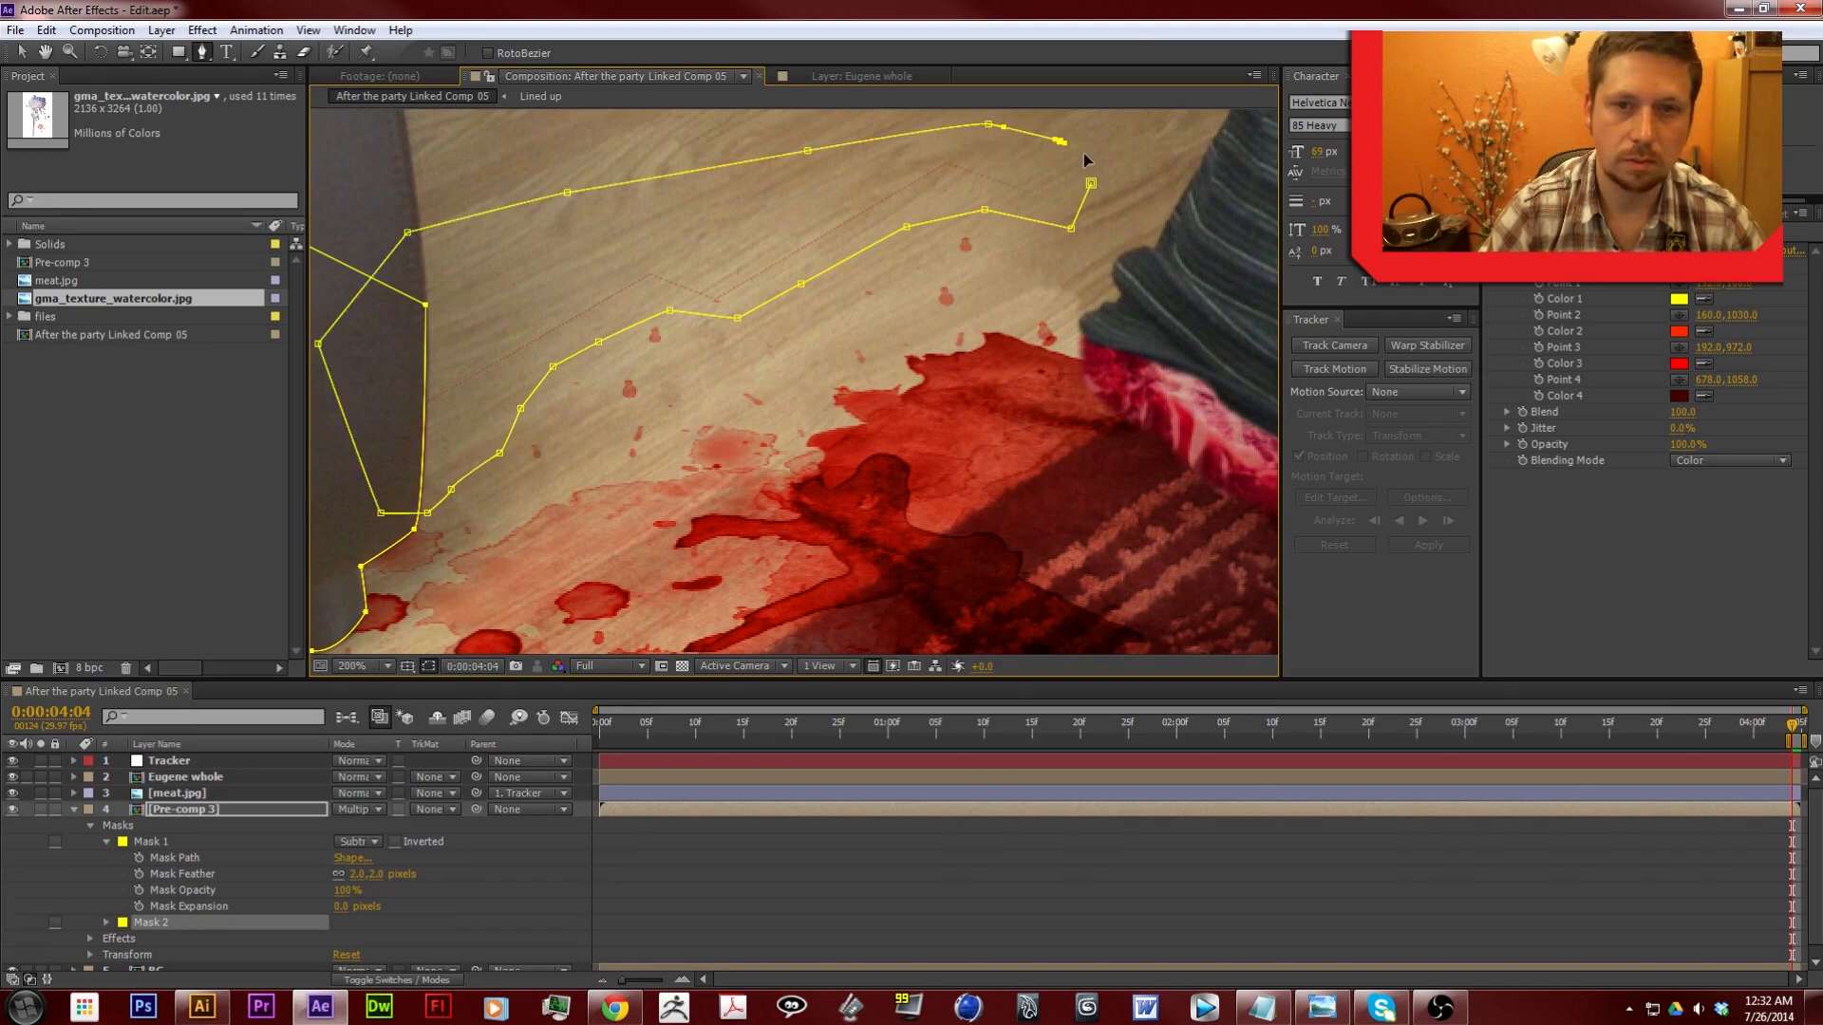
{"action": "left_click", "coordinate": [1091, 183]}
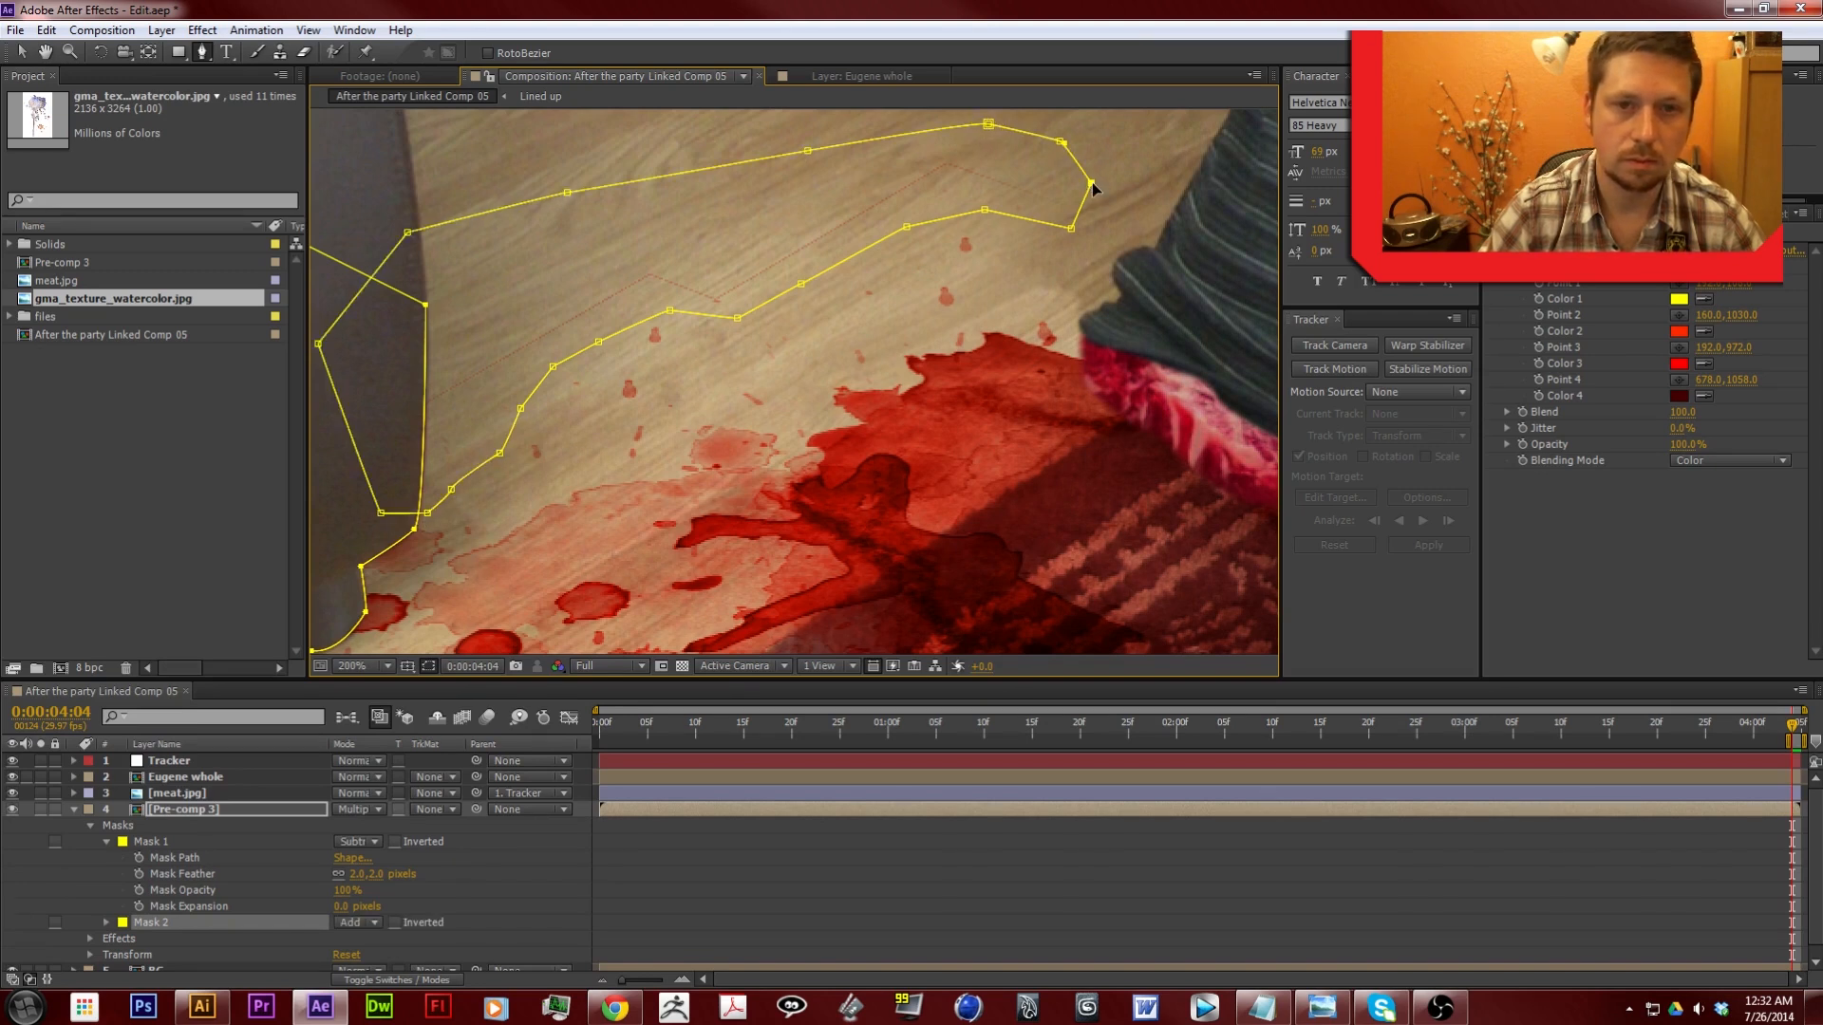
Set Mask 2's mode to Subtract and review the masked stain across the shot
{"action": "left_click", "coordinate": [368, 923]}
{"action": "left_click", "coordinate": [389, 820]}
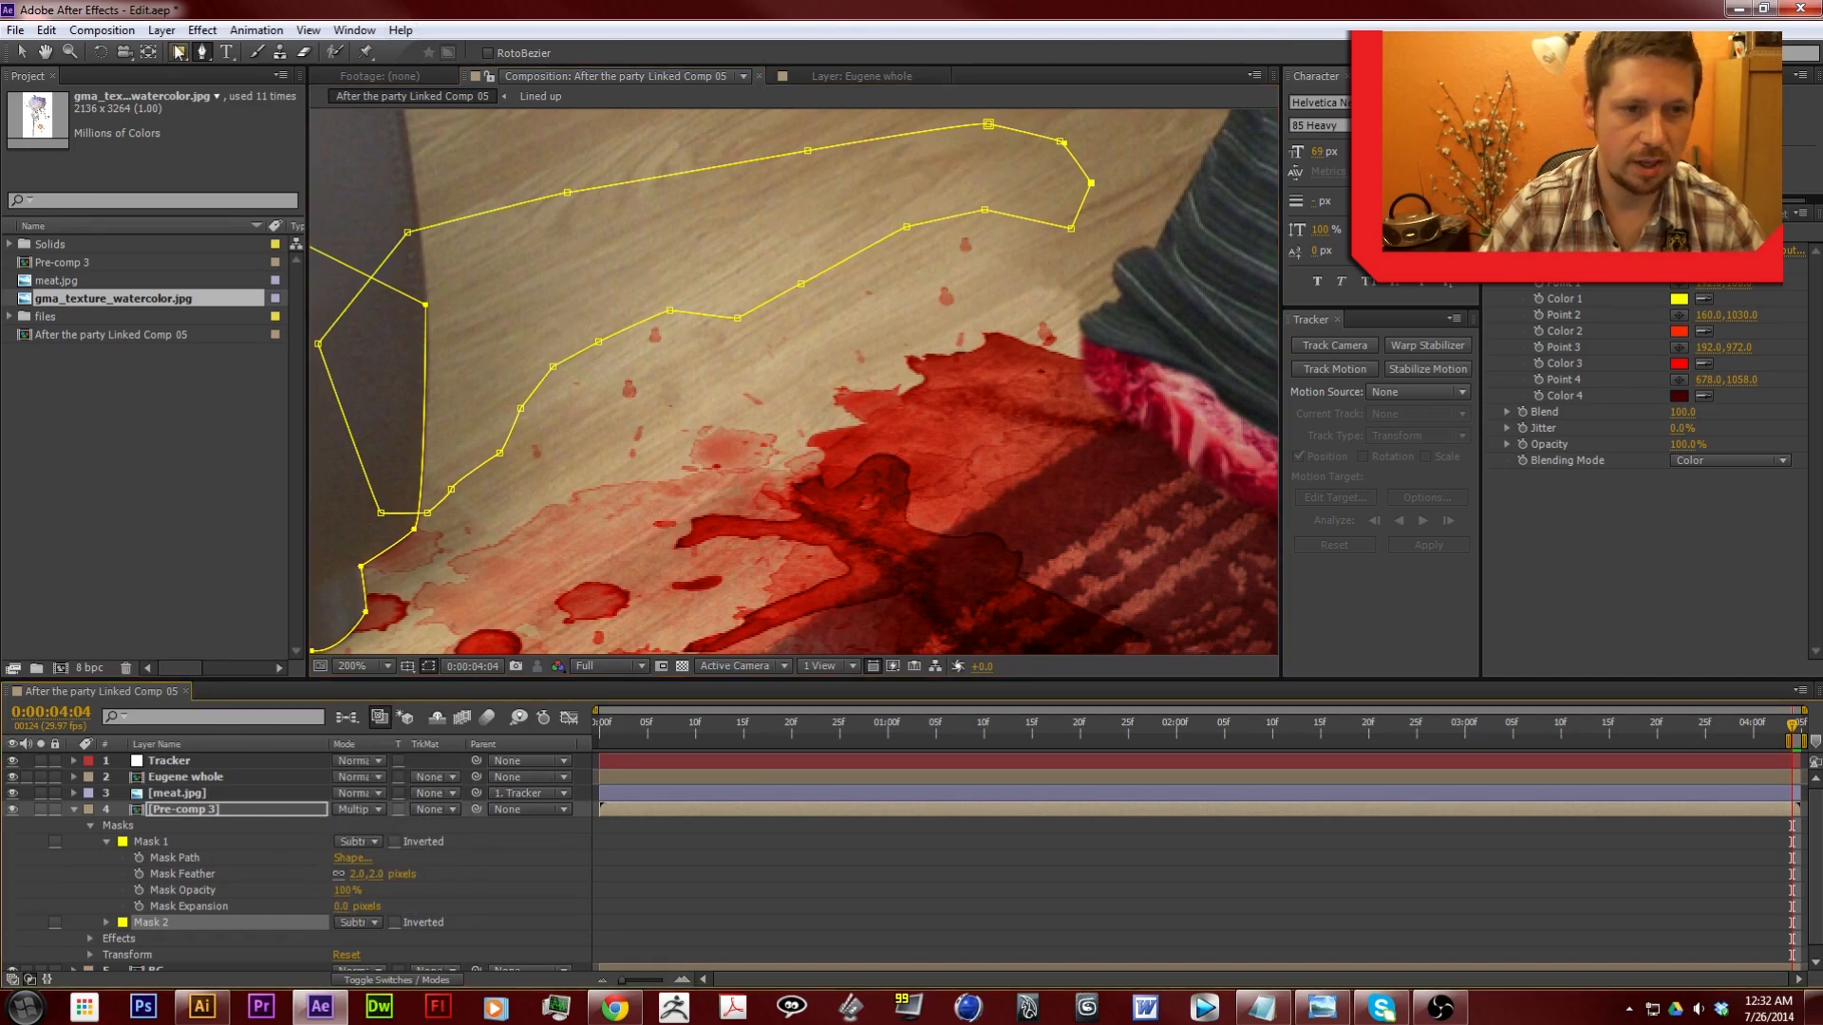
{"action": "left_click", "coordinate": [23, 52]}
{"action": "left_click", "coordinate": [506, 167]}
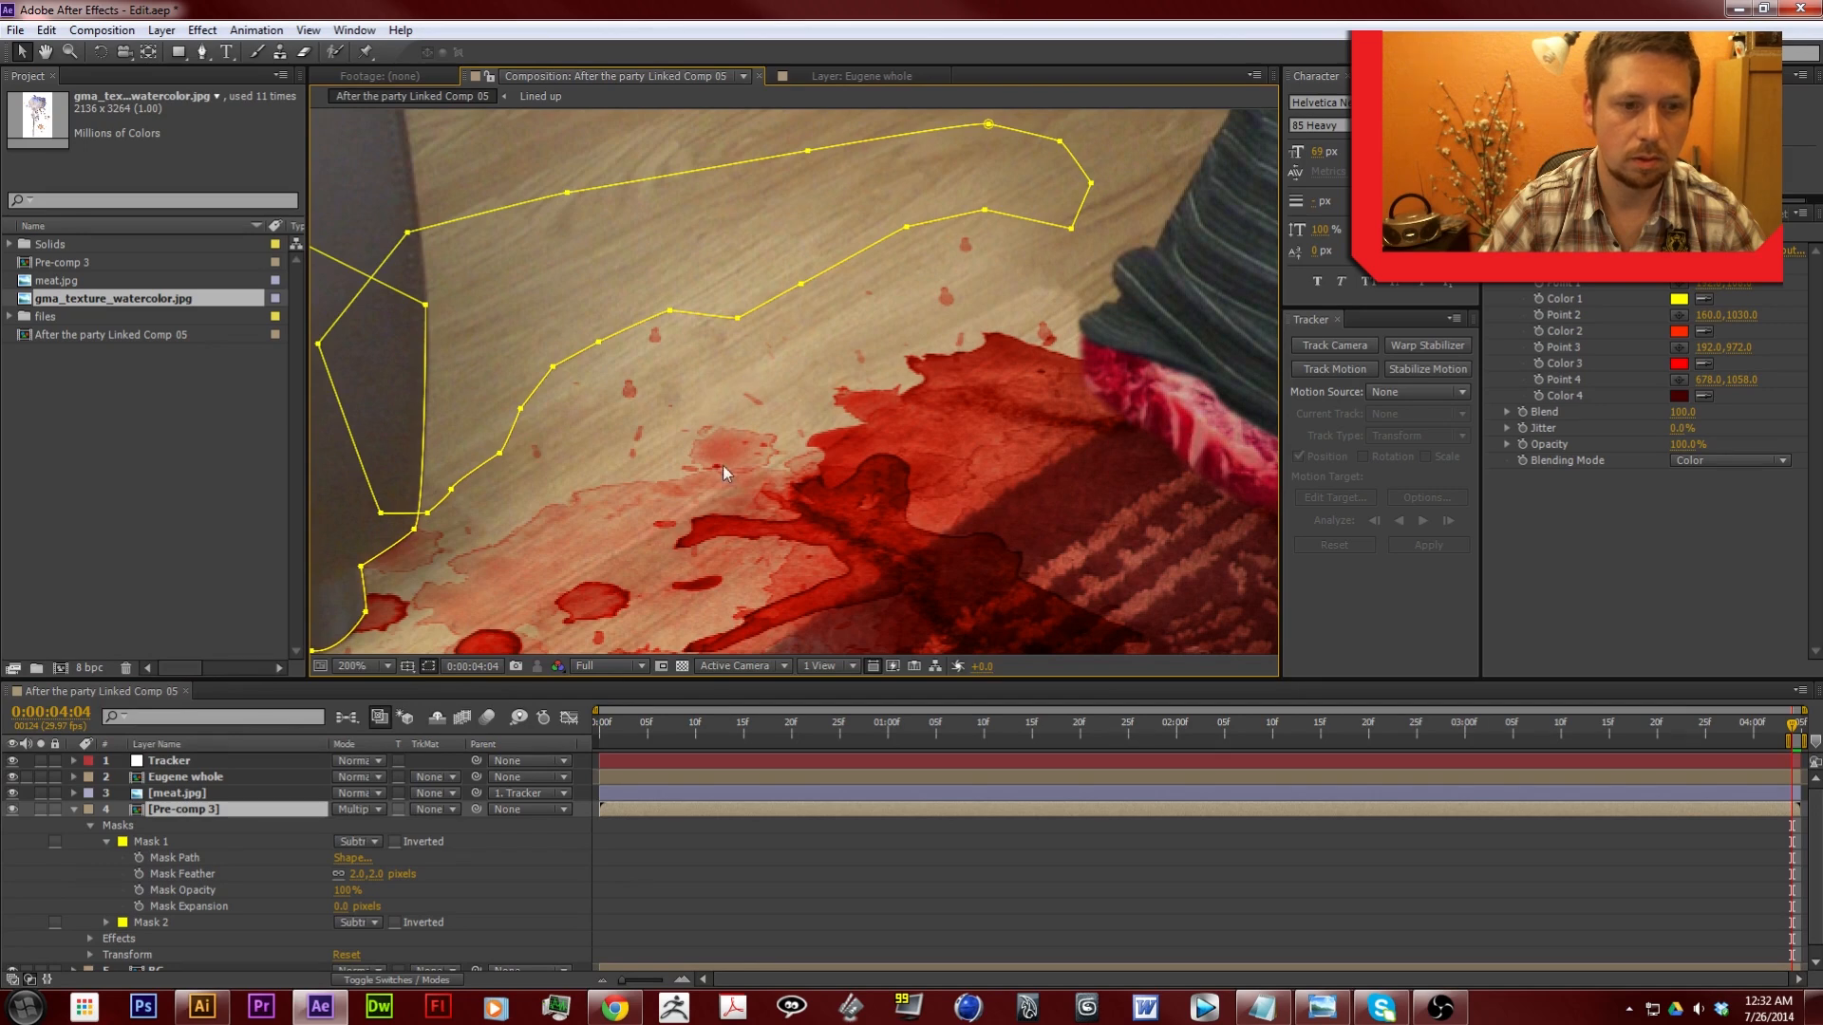
{"action": "key", "text": "comma"}
{"action": "key", "text": "comma"}
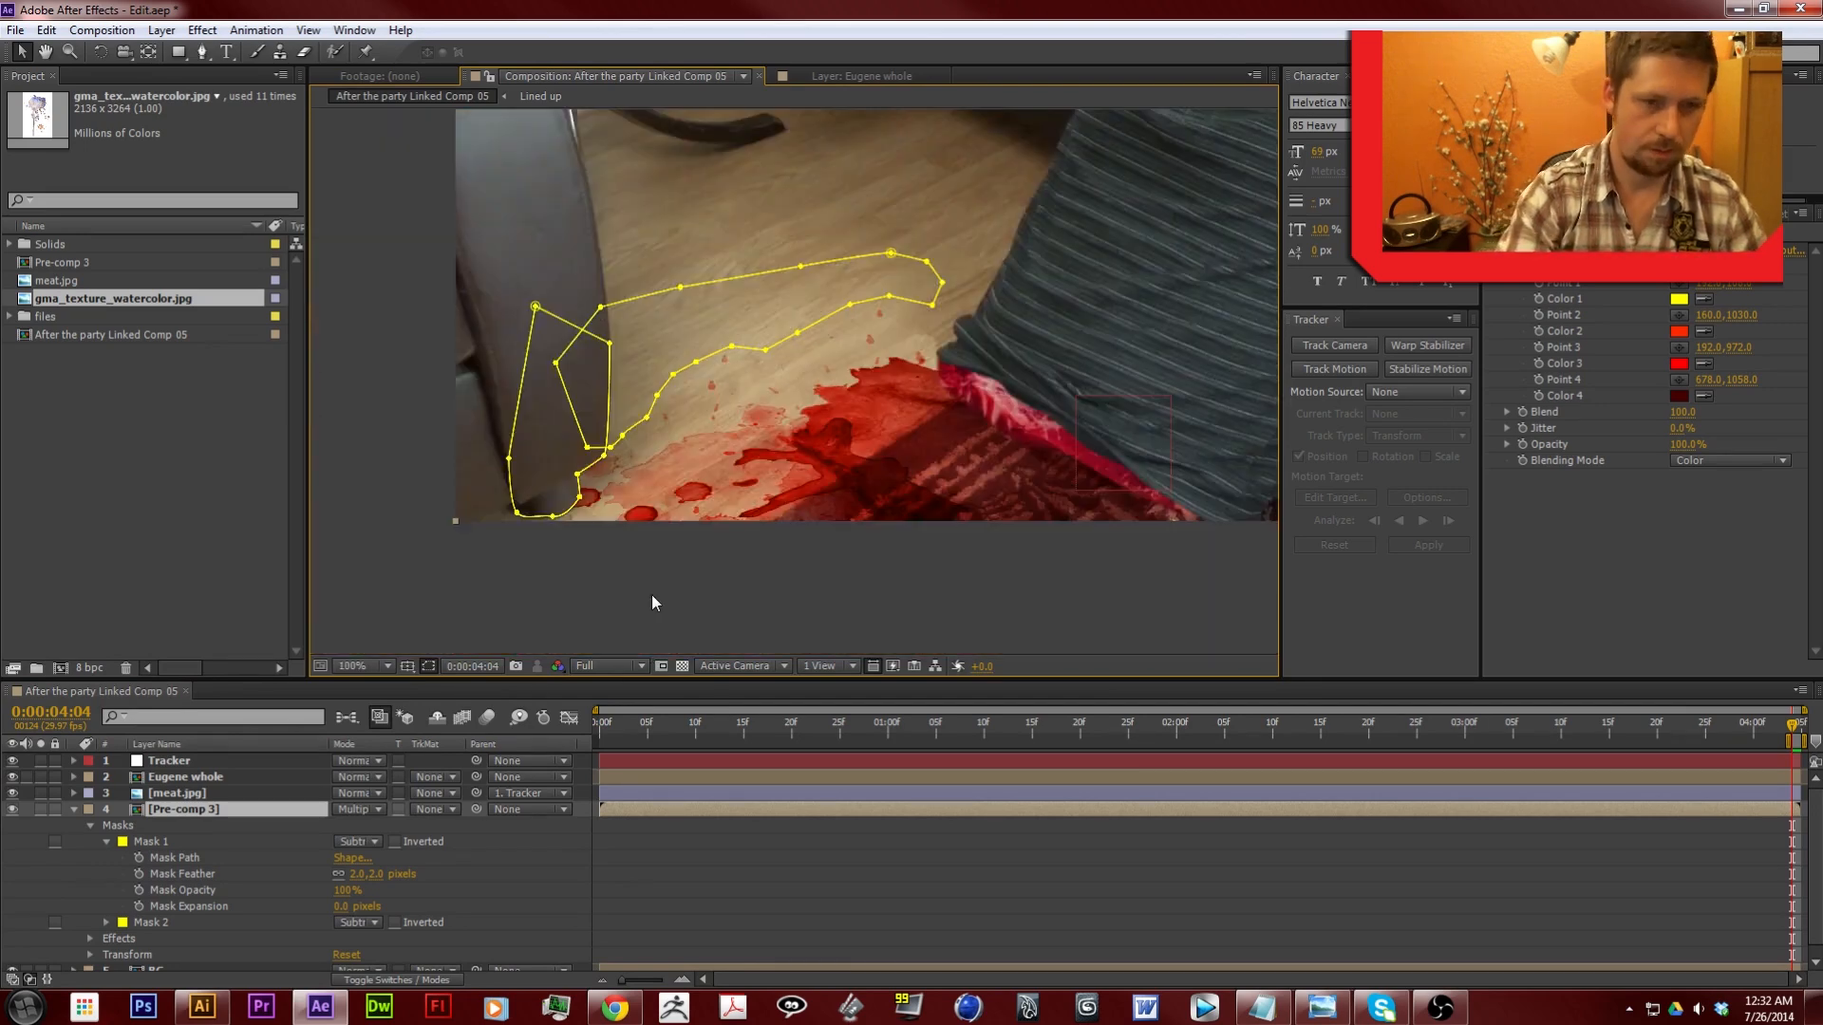
{"action": "left_click", "coordinate": [653, 599]}
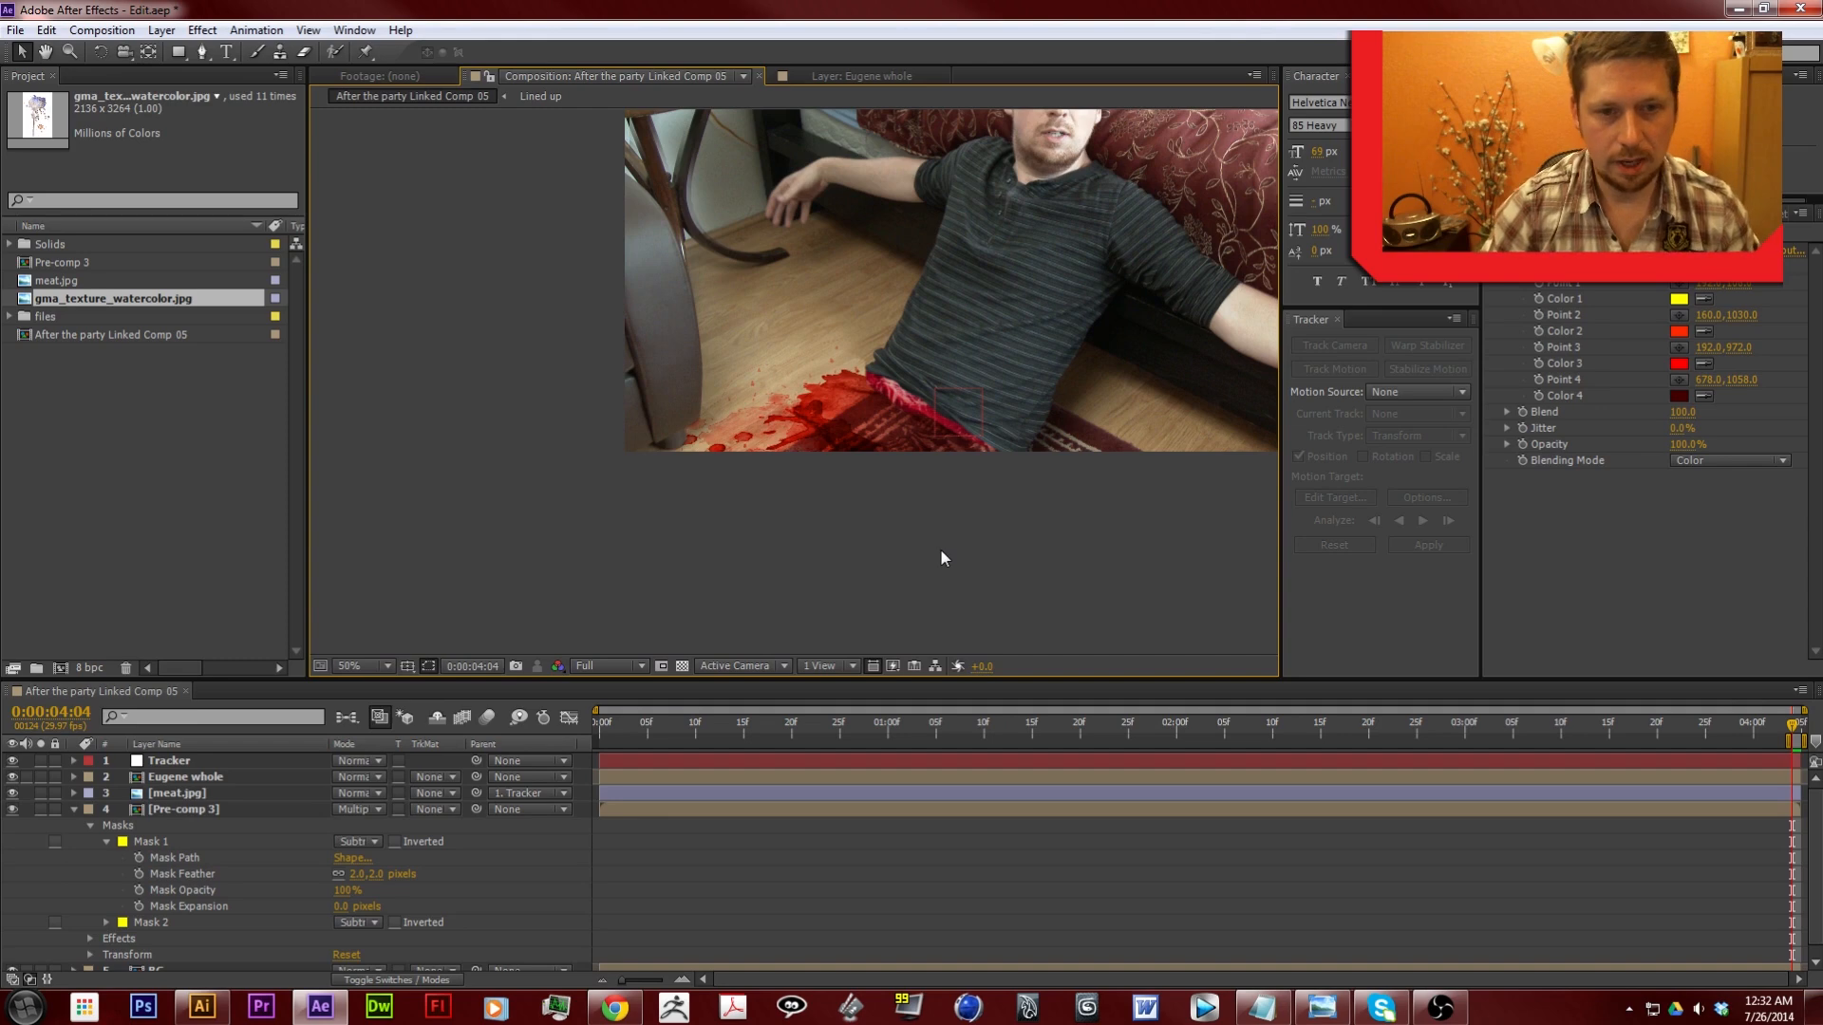
{"action": "left_click_drag", "start_coordinate": [943, 537], "coordinate": [1775, 737]}
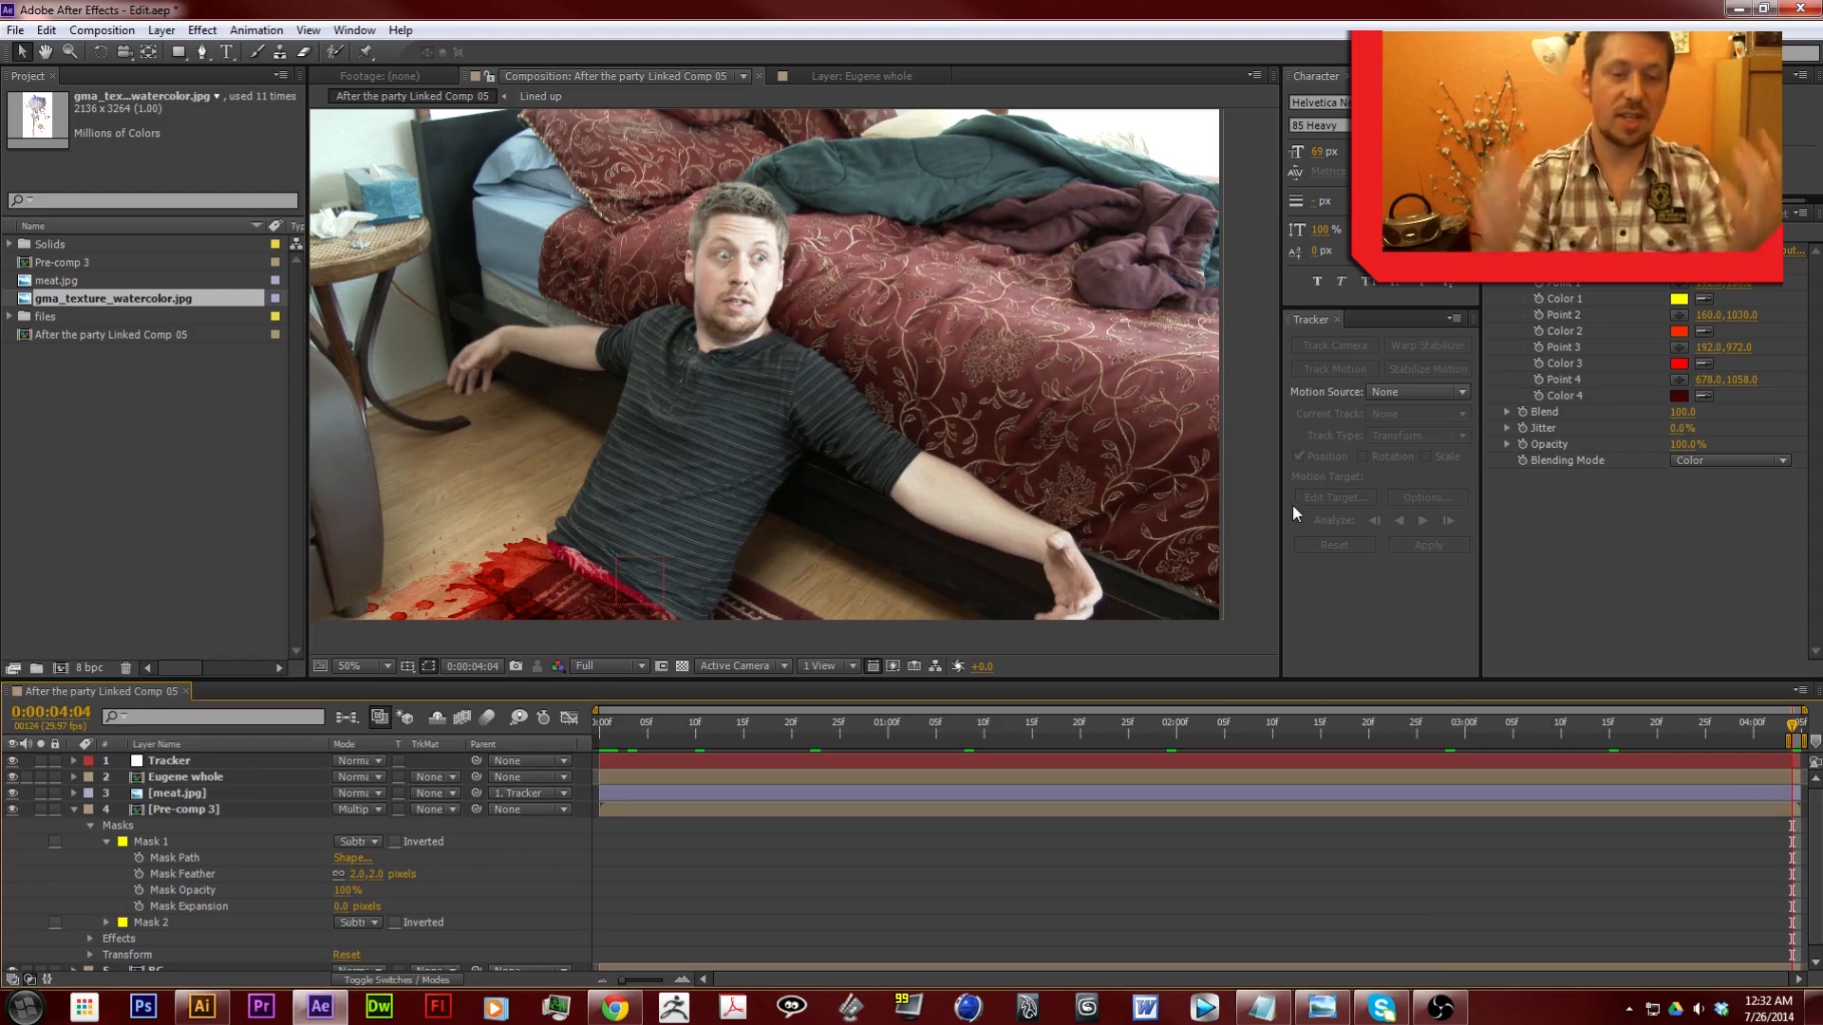